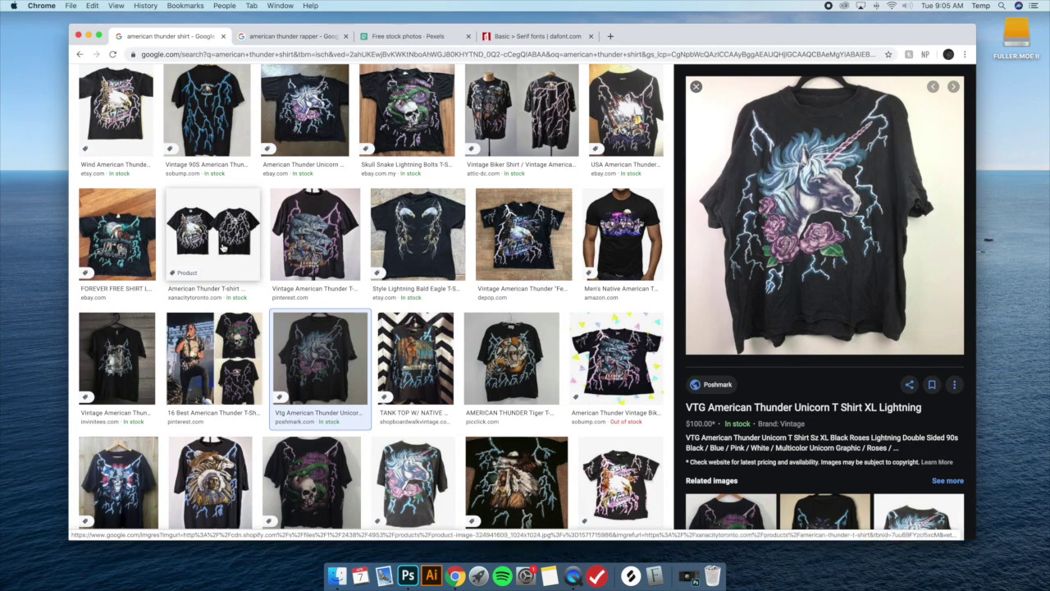
# Step: Step through the American Thunder shirt previews: the biker, Confederate Cowboy, snake-and-skull and eagle shirts
pyautogui.press('Right')
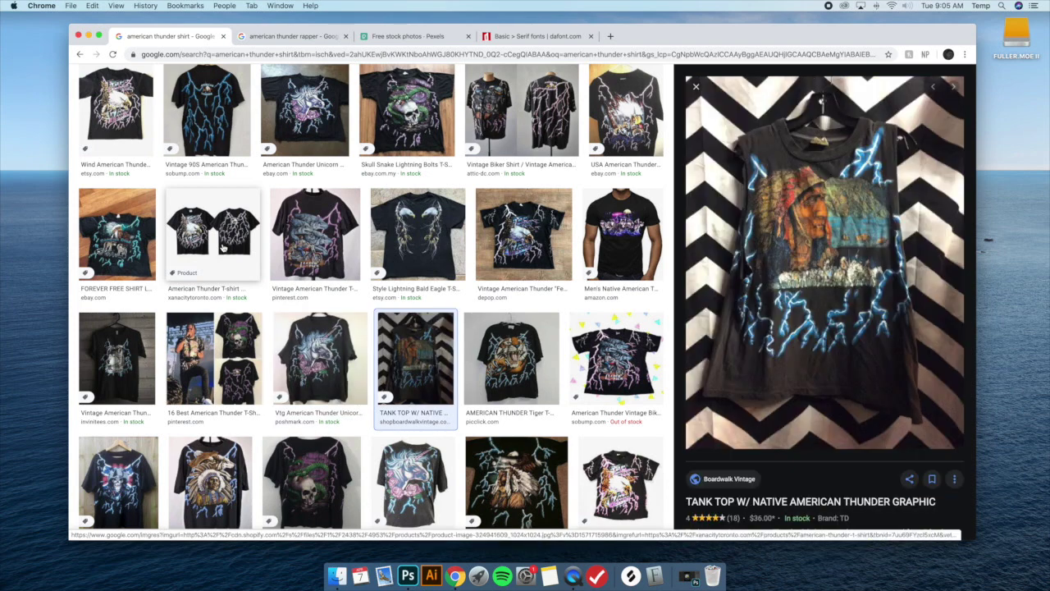
pyautogui.press('Right')
pyautogui.press('Right')
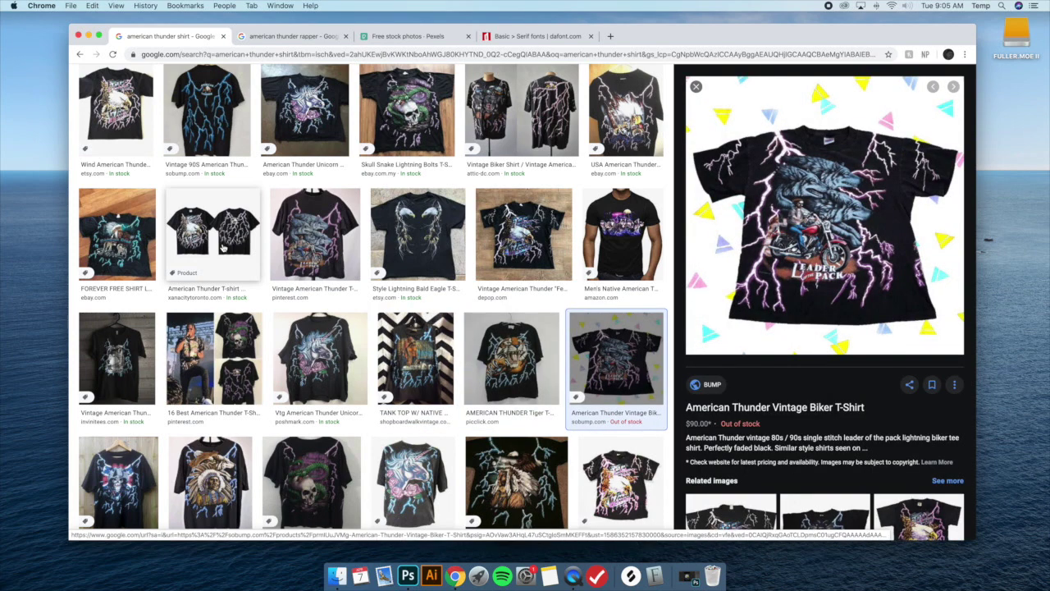
pyautogui.press('Right')
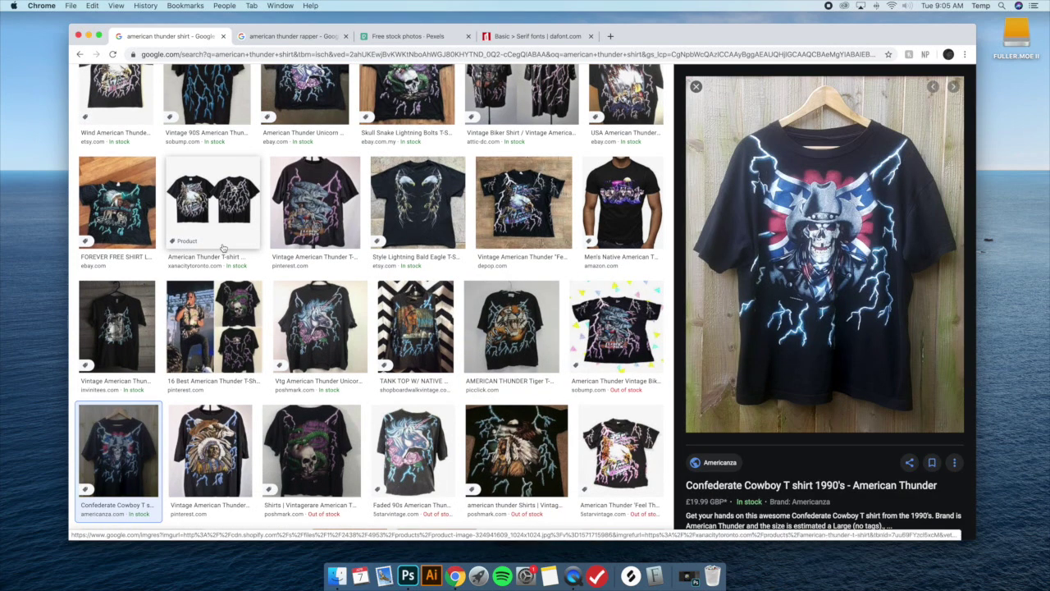
pyautogui.press('Right')
pyautogui.press('Right')
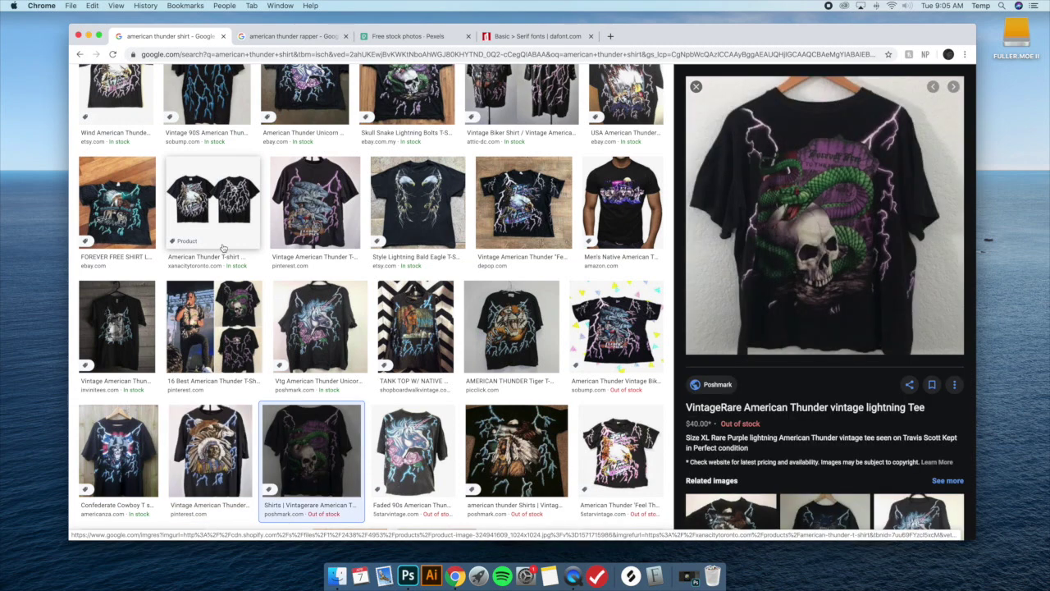
pyautogui.press('Right')
pyautogui.press('Right')
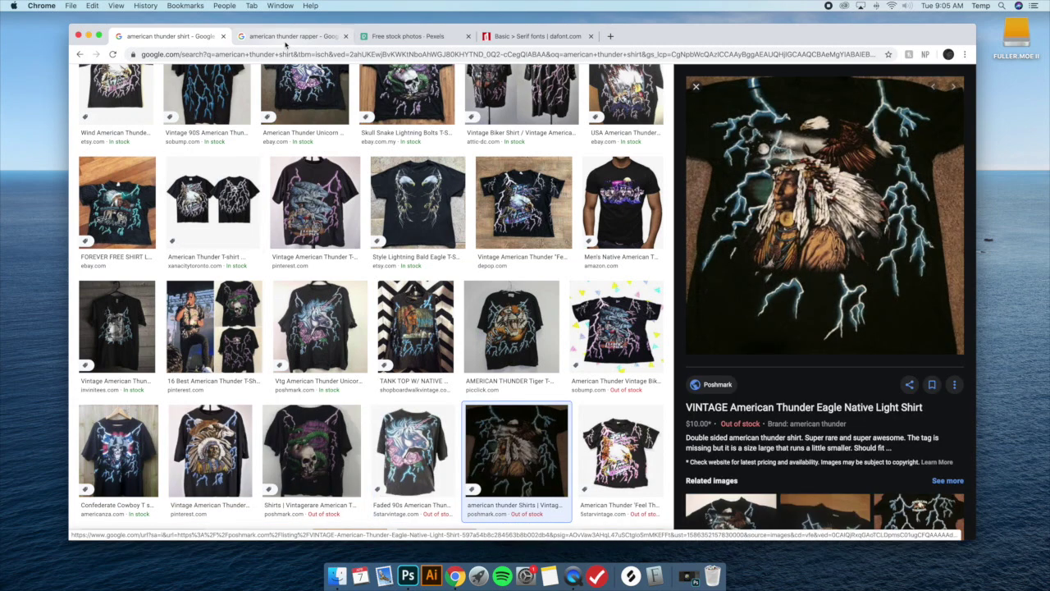
# Step: Switch to the 'american thunder rapper' results and preview the rapper photo and the Vintage Pantera tee
pyautogui.click(291, 36)
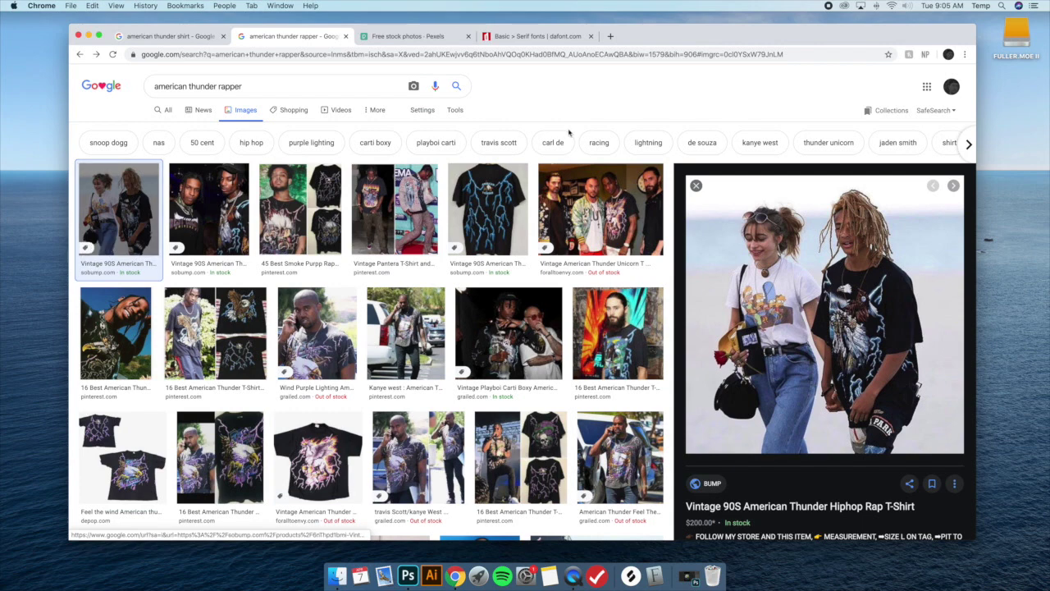
pyautogui.click(205, 201)
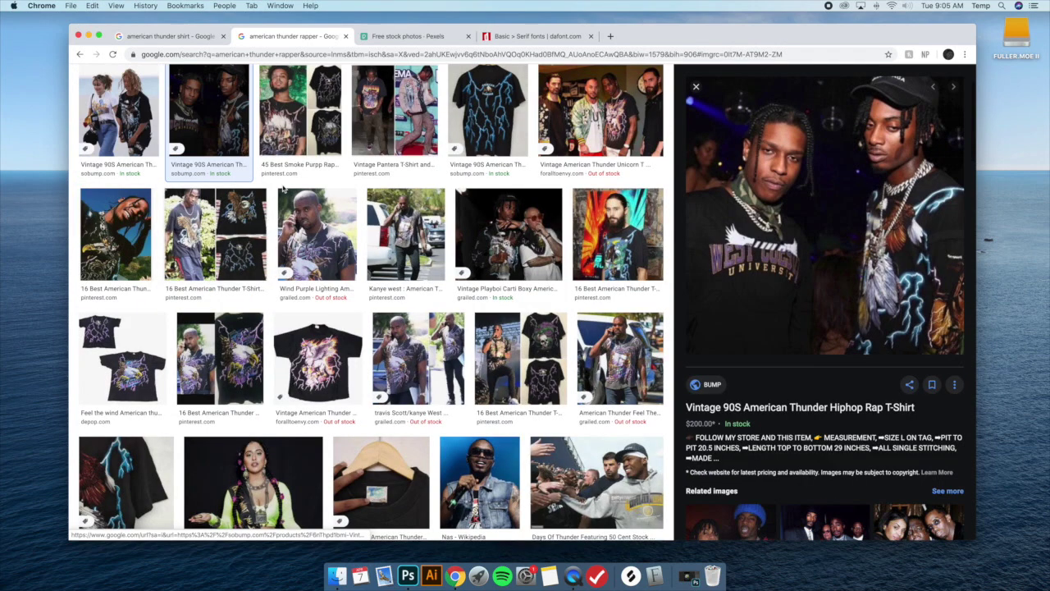
pyautogui.press('Right')
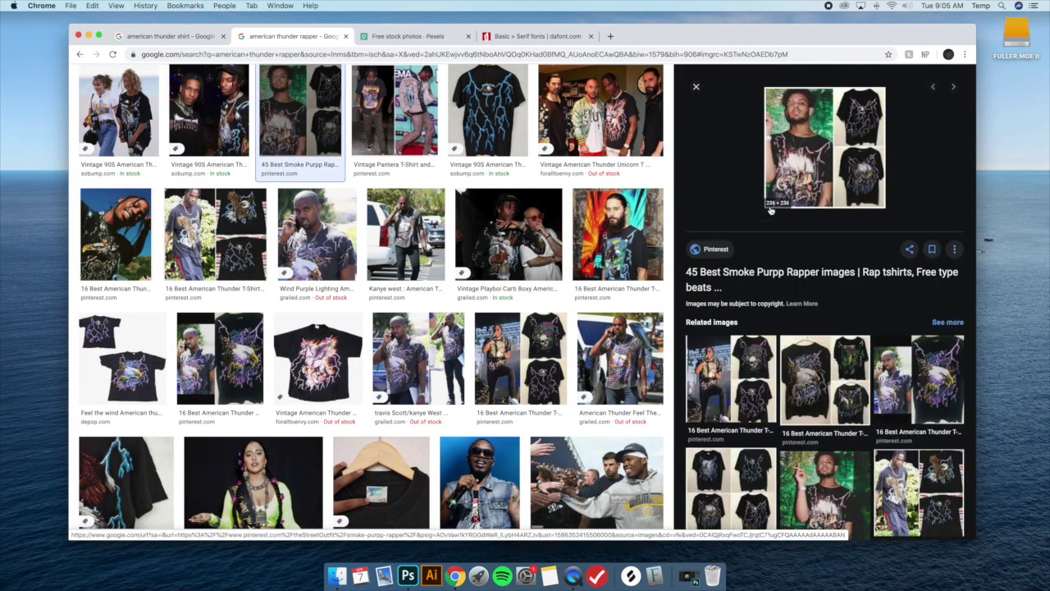
pyautogui.press('Right')
pyautogui.press('Right')
pyautogui.press('Left')
# Step: Move past the Vintage American Thunder Unicorn tee to the Feel The Wind tee preview
pyautogui.press('Right')
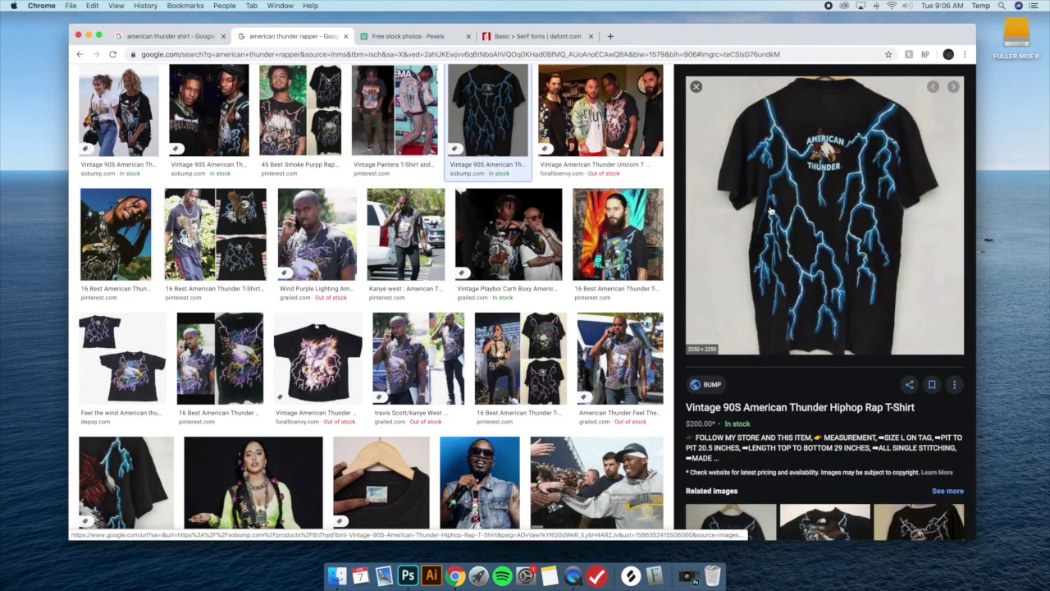
pyautogui.press('Right')
pyautogui.press('Right')
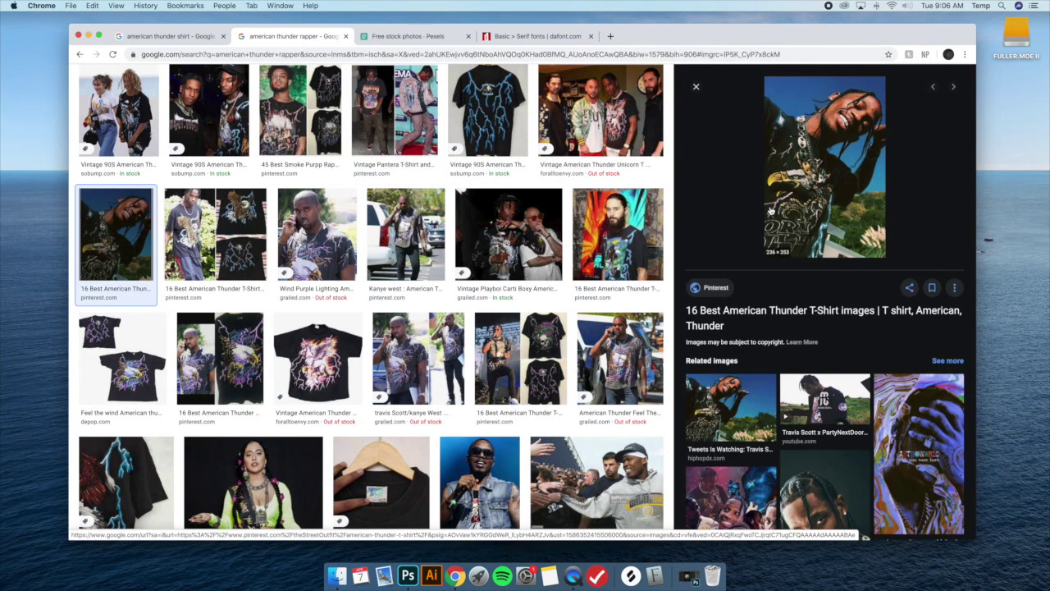
pyautogui.press('Right')
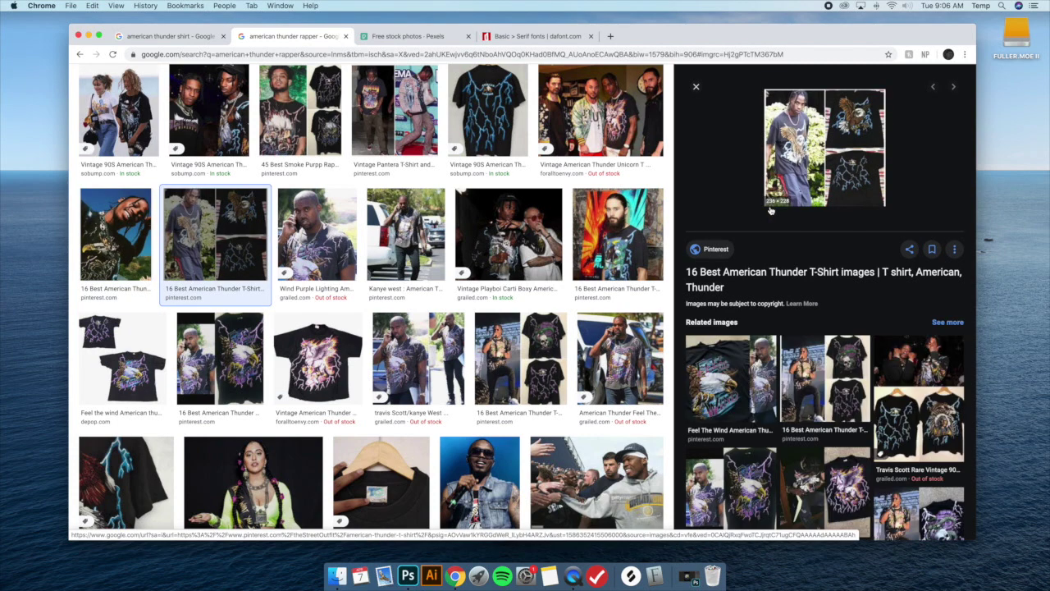
pyautogui.press('Right')
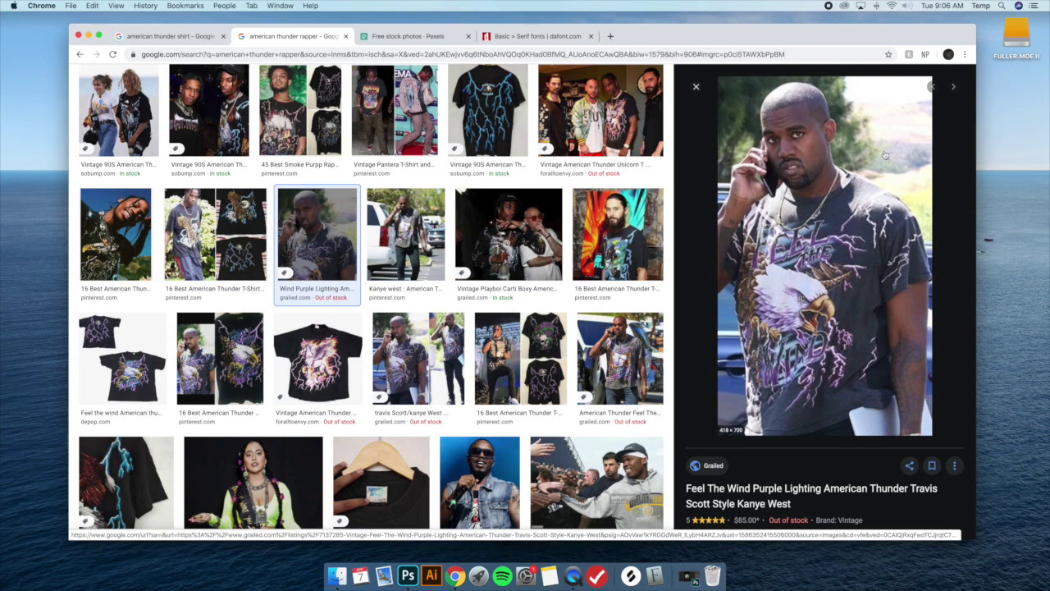
pyautogui.click(628, 328)
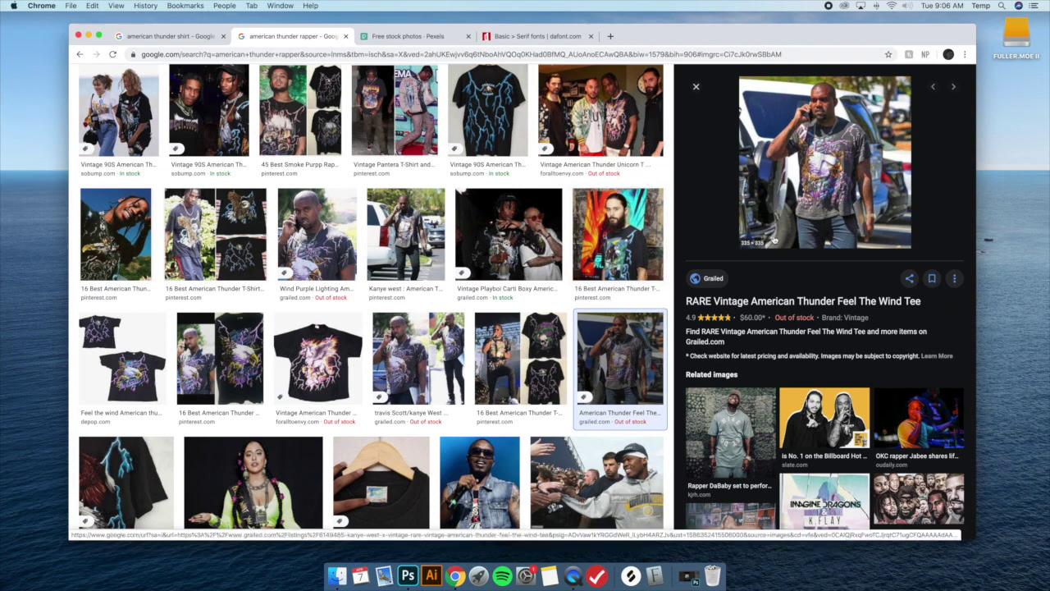
pyautogui.scroll(3, 774, 239)
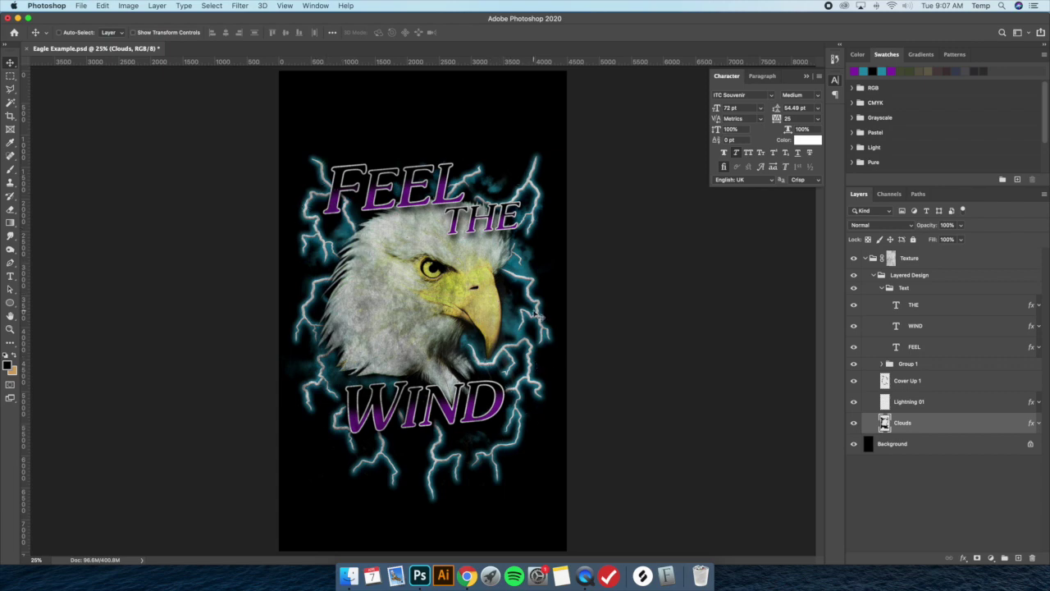
# Step: Select the Lightning 01 layer in the Eagle Example design's Layers panel
pyautogui.click(962, 404)
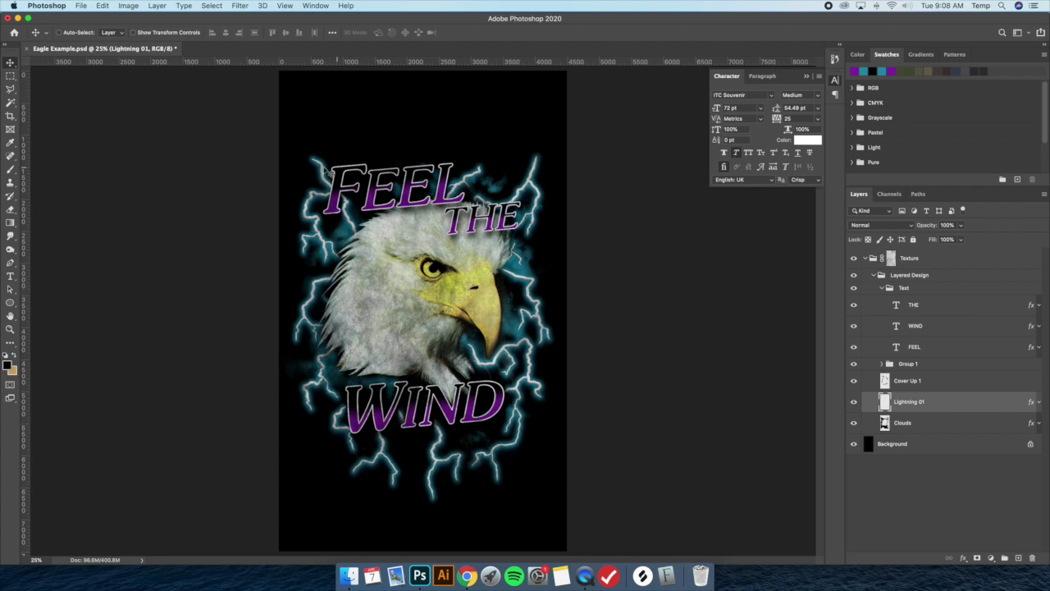
# Step: Set the foreground colour to near-white in the Color Picker
pyautogui.press('super')
pyautogui.scroll(5, 478, 250)
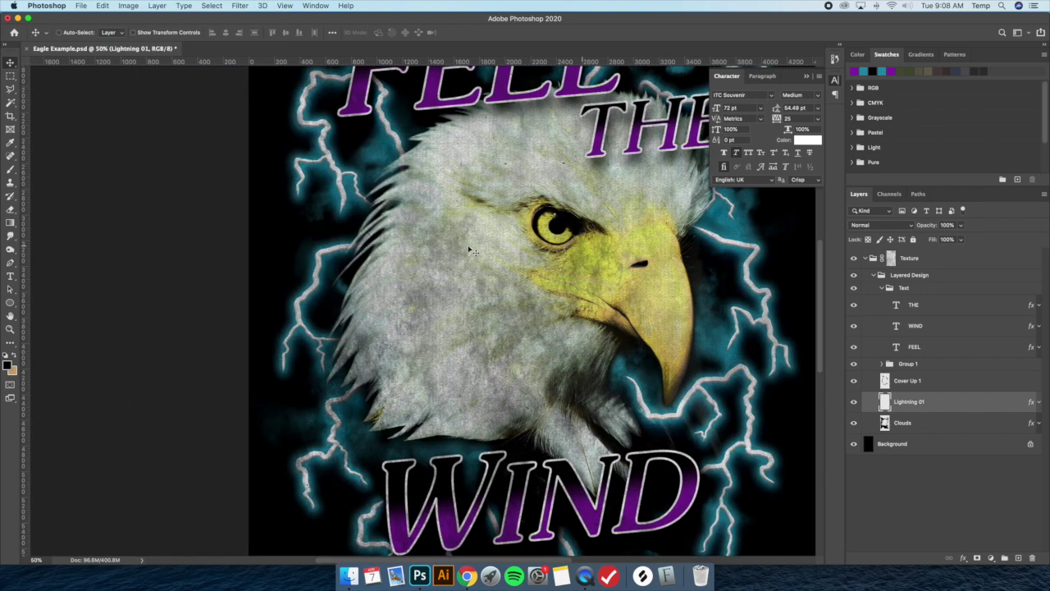
pyautogui.scroll(5, 470, 250)
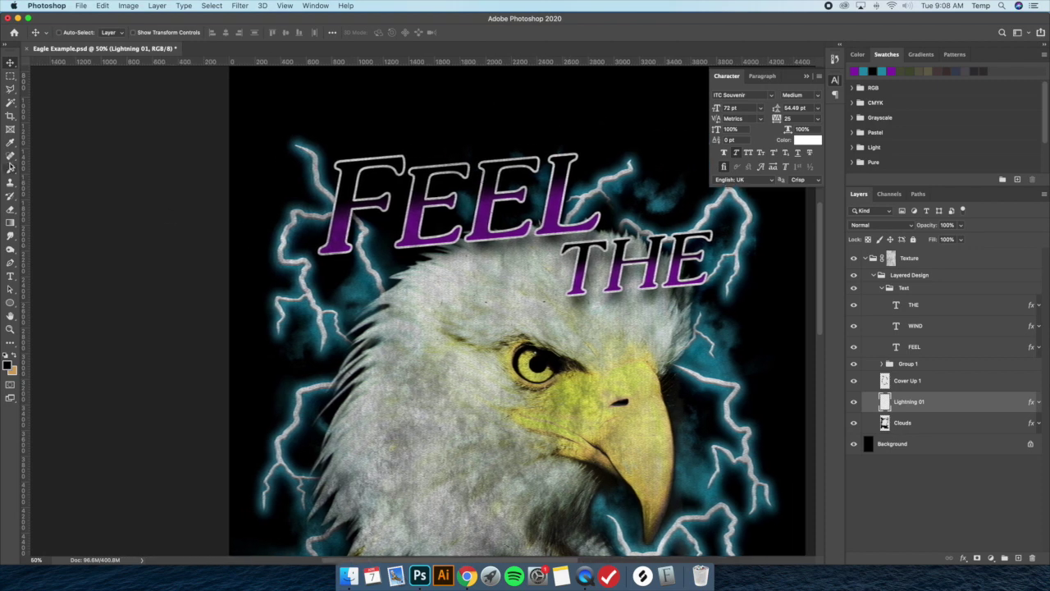
pyautogui.press('i')
pyautogui.click(7, 364)
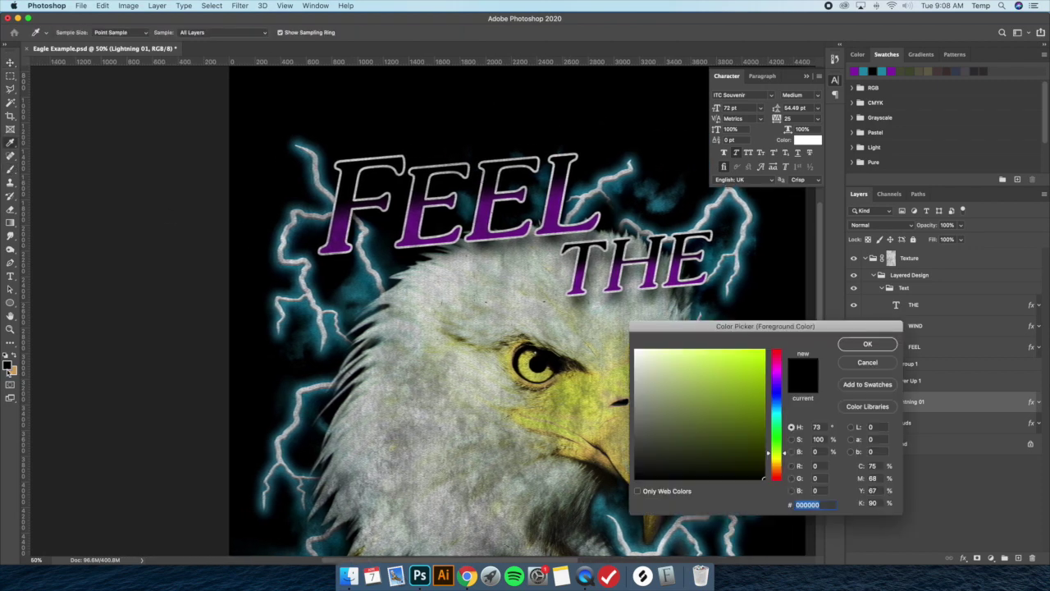
pyautogui.click(648, 365)
pyautogui.click(870, 344)
# Step: Set the brush to a 33 px Soft Round tip while zoomed on FEEL THE and the eagle's head
pyautogui.press('b')
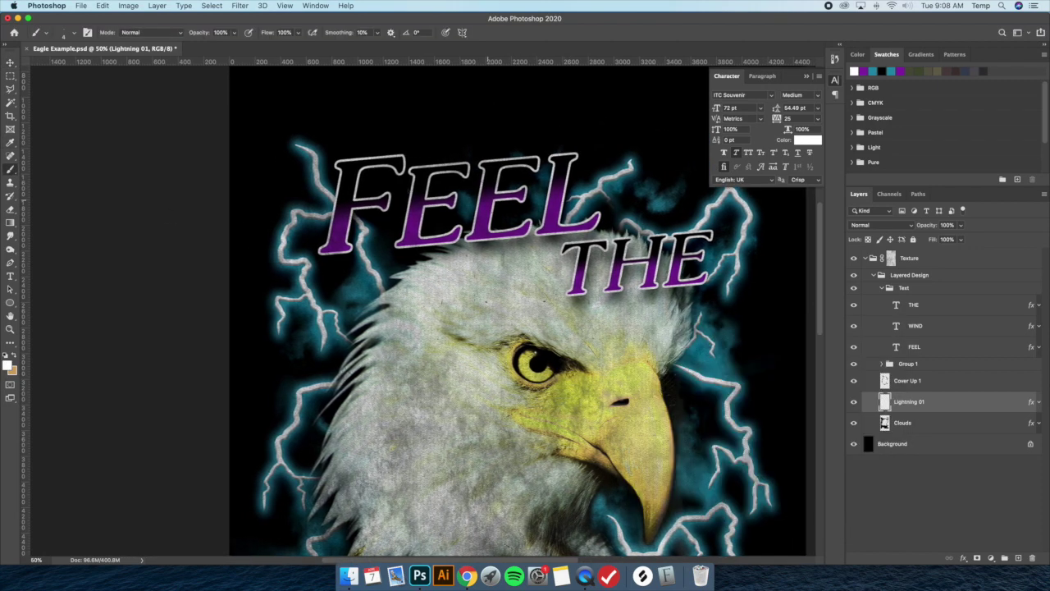
pyautogui.scroll(3, 407, 197)
pyautogui.press('super+equal')
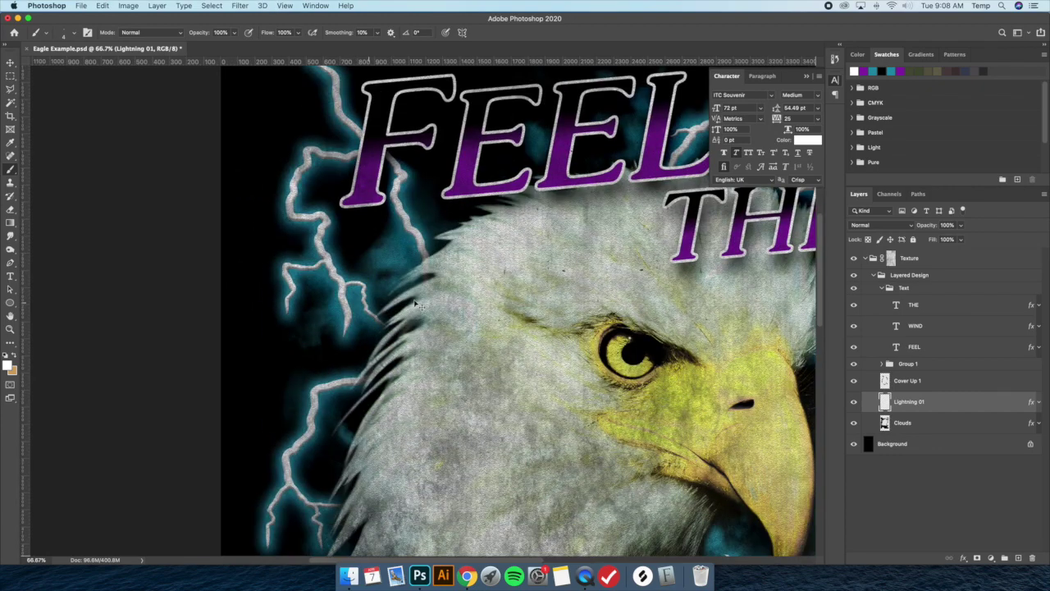
pyautogui.press('super+minus')
pyautogui.press('super+minus')
pyautogui.hscroll(5, 410, 312)
pyautogui.scroll(3, 410, 311)
pyautogui.press('super+equal')
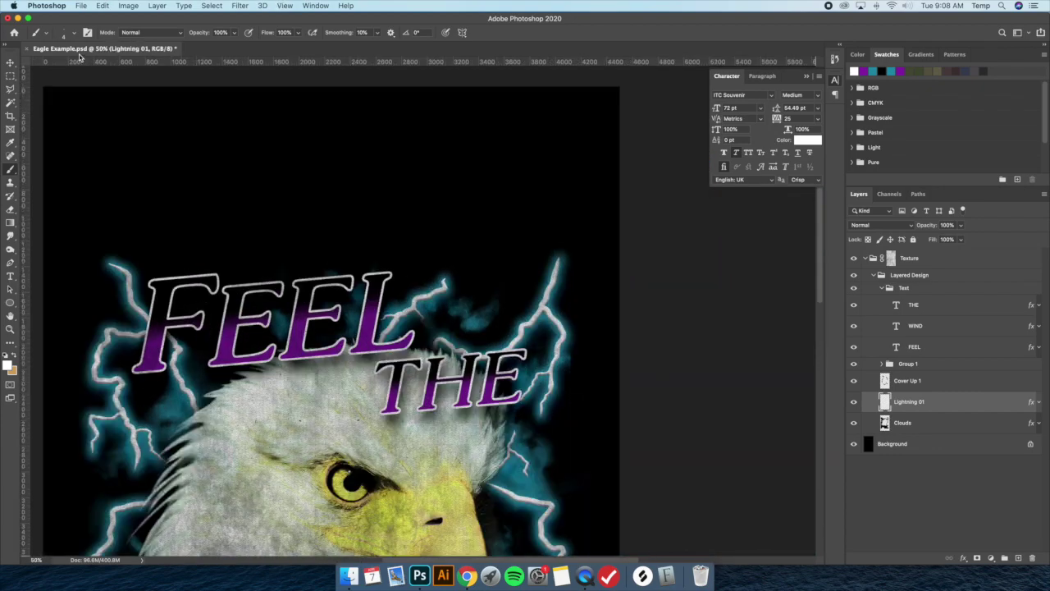
pyautogui.click(74, 36)
pyautogui.moveTo(69, 69); pyautogui.dragTo(68, 67)
pyautogui.scroll(-3, 454, 262)
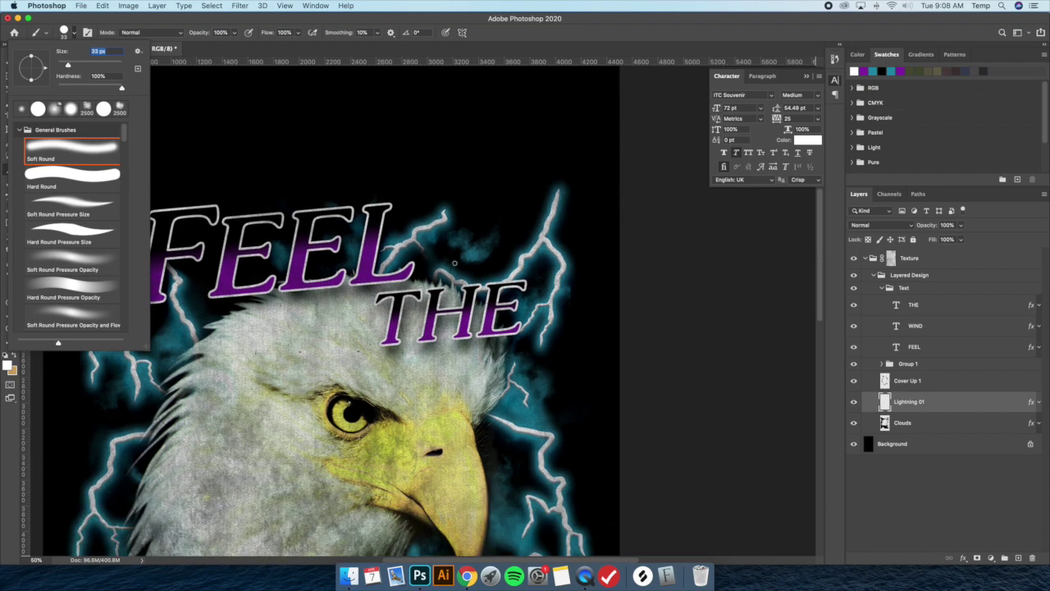
pyautogui.click(911, 402)
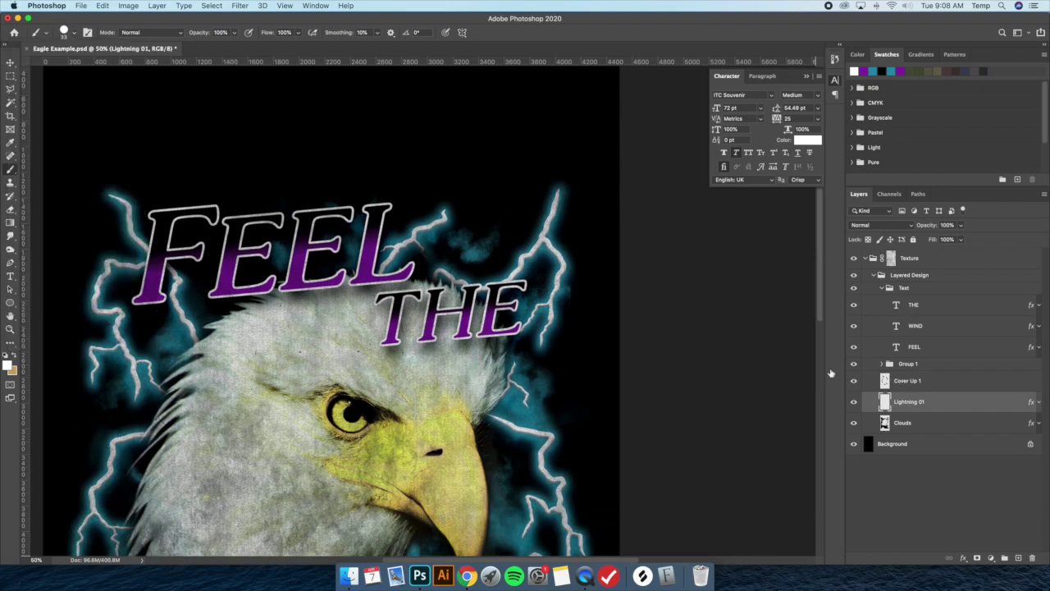
# Step: Zoom to 100% on the lightning above THE and open Lightning 01's layer effects
pyautogui.press('super+equal')
pyautogui.hscroll(2, 496, 235)
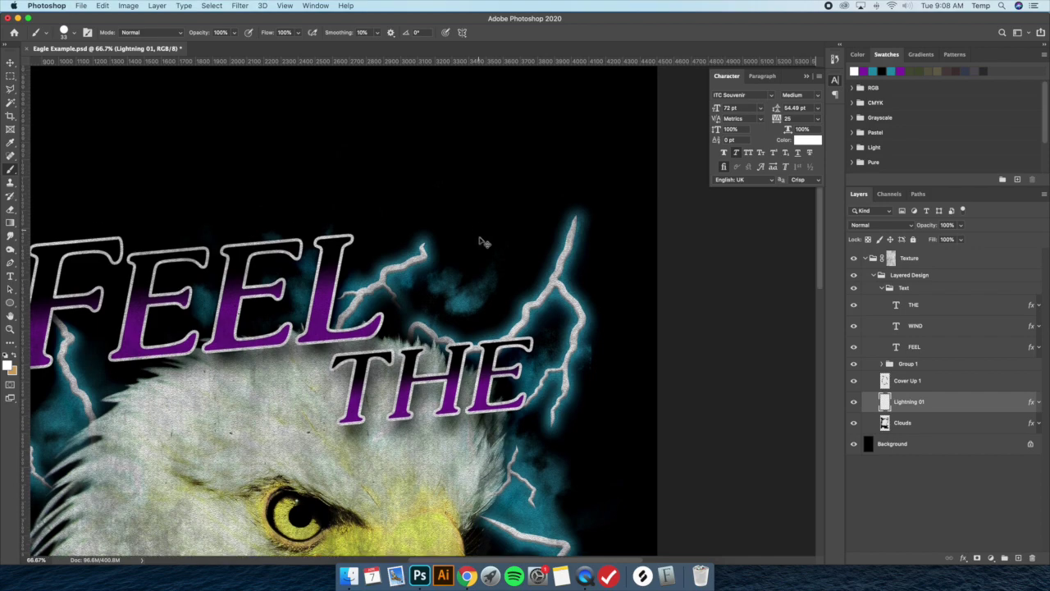
pyautogui.press('super+equal')
pyautogui.click(1037, 402)
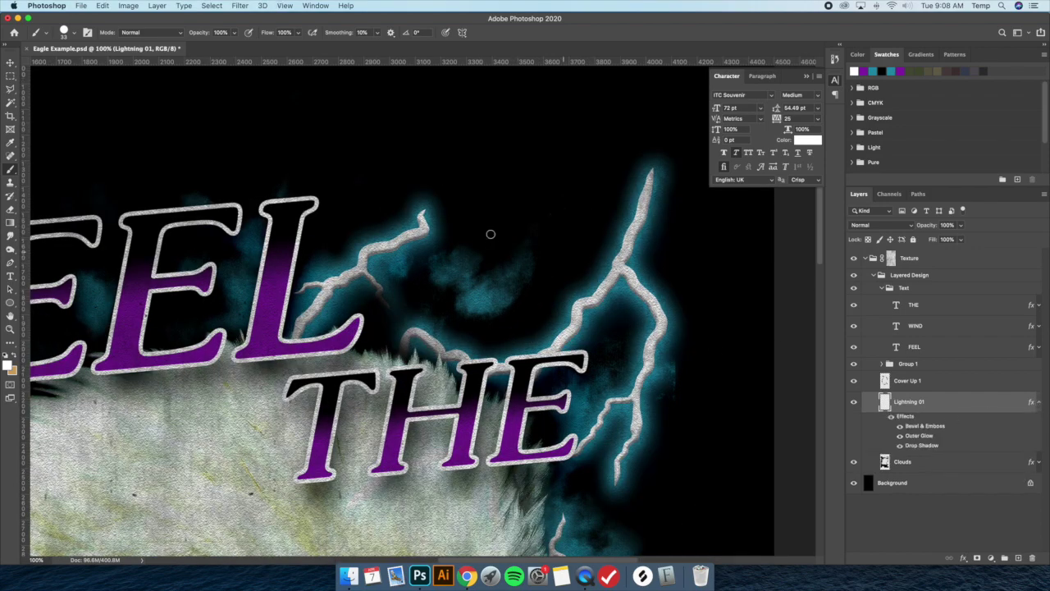
pyautogui.scroll(-2, 471, 259)
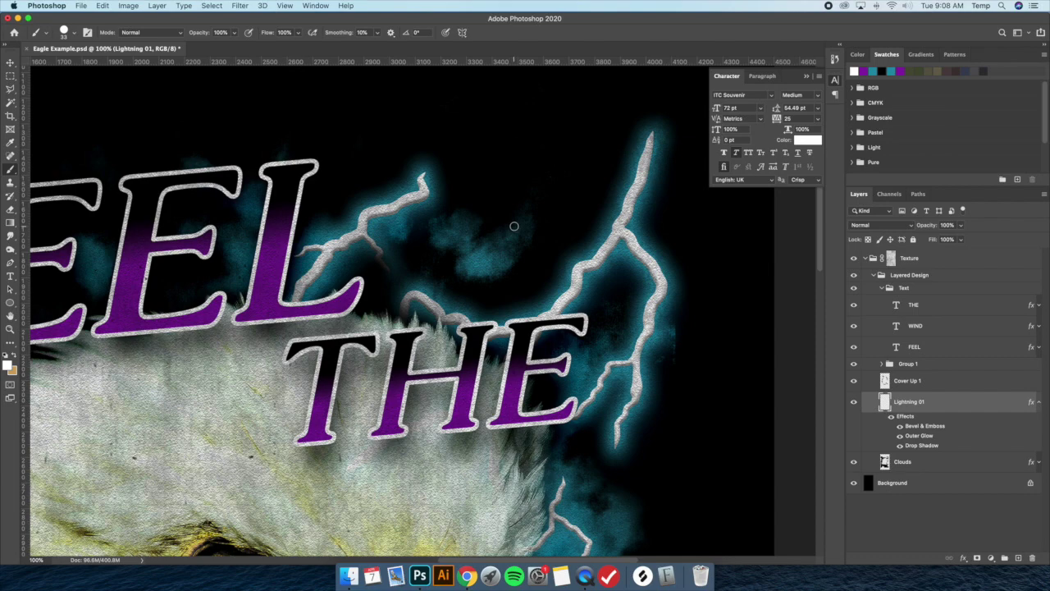
pyautogui.scroll(-1, 514, 225)
pyautogui.doubleClick(948, 407)
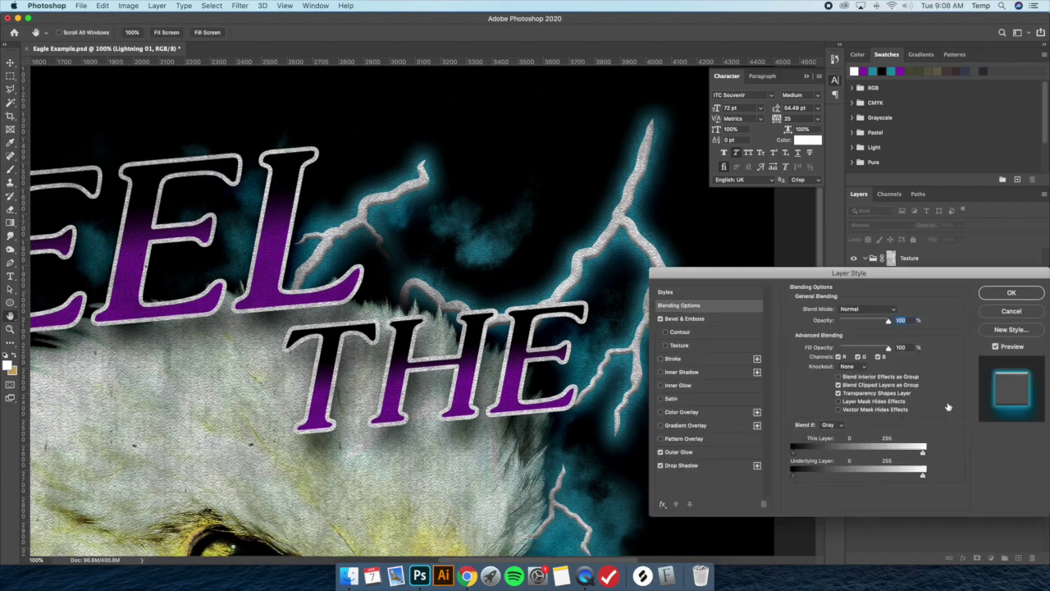
pyautogui.click(689, 452)
pyautogui.click(689, 452)
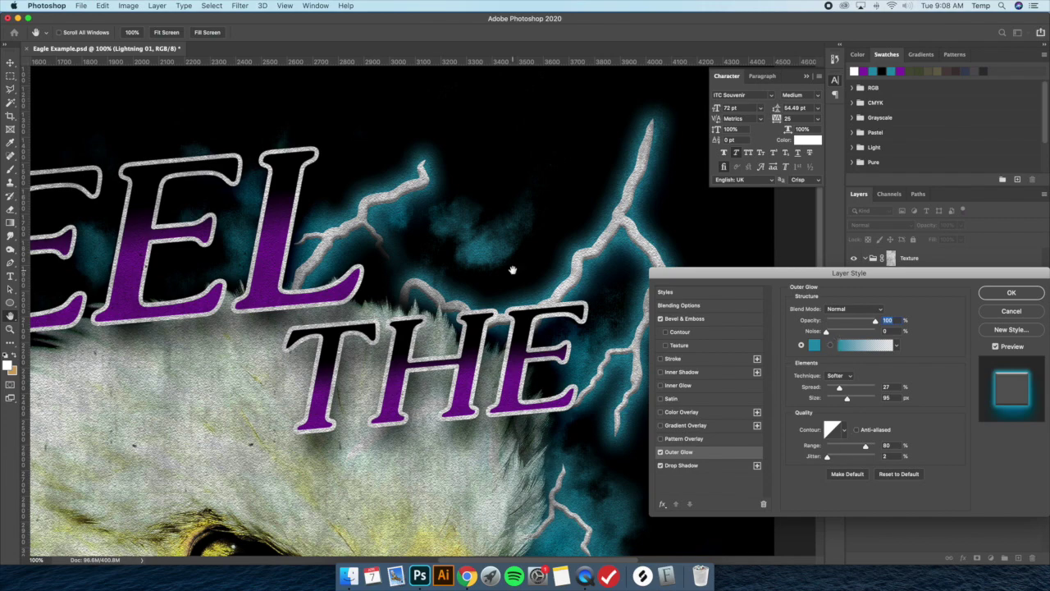
pyautogui.scroll(-5, 510, 270)
pyautogui.scroll(6, 513, 269)
pyautogui.scroll(-3, 512, 270)
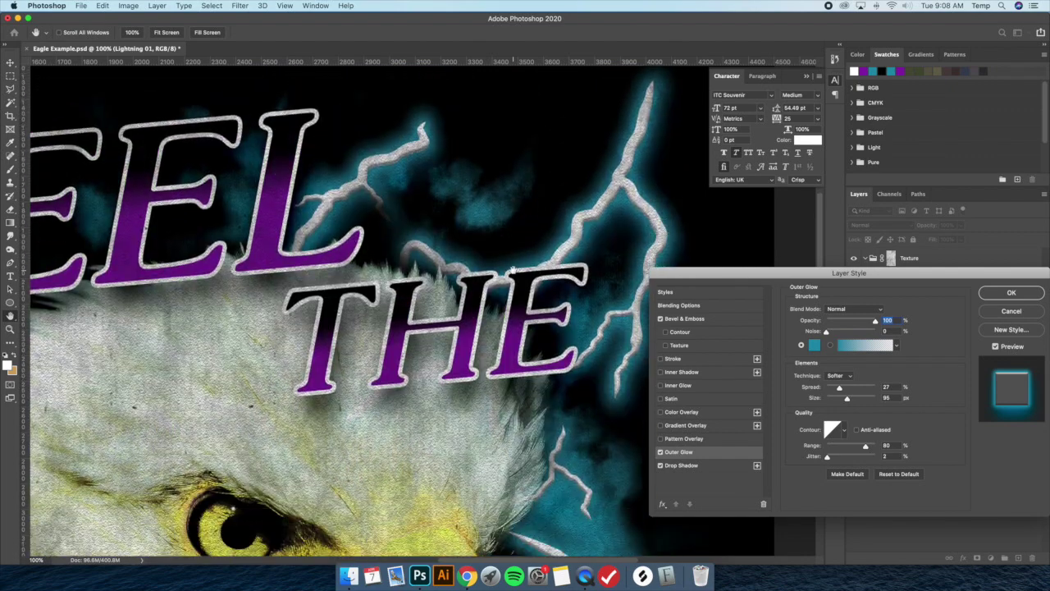
pyautogui.scroll(3, 512, 269)
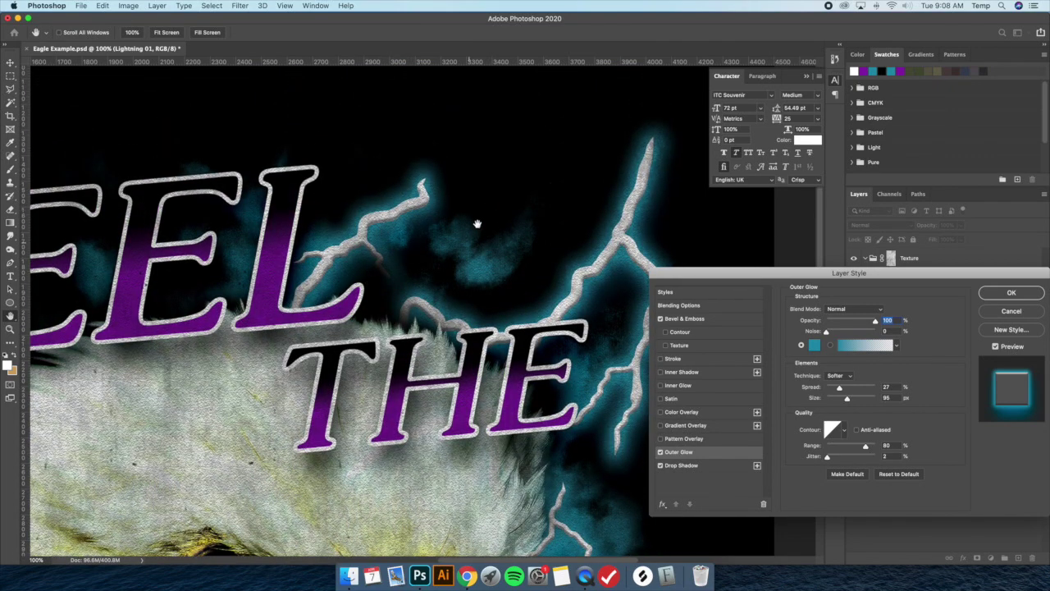
pyautogui.scroll(-5, 481, 228)
pyautogui.scroll(4, 378, 365)
pyautogui.scroll(-5, 306, 415)
pyautogui.scroll(6, 306, 415)
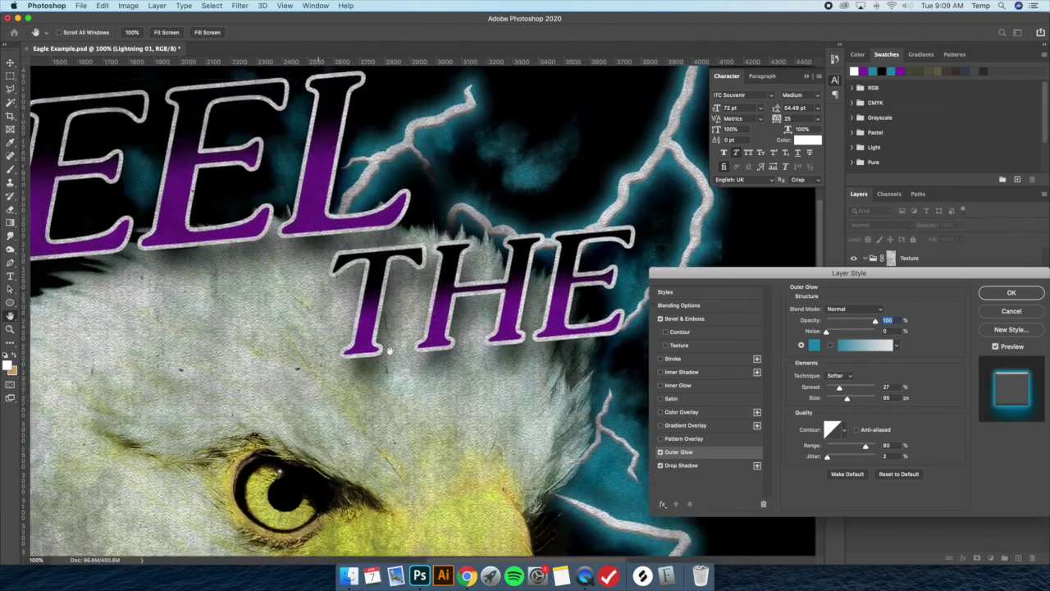
pyautogui.hscroll(-2, 510, 361)
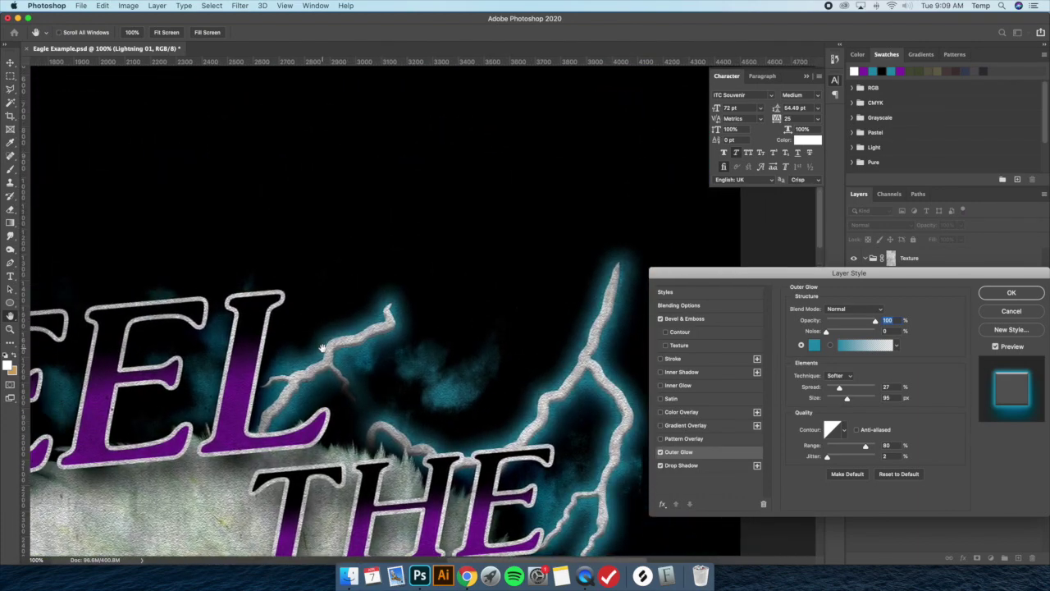
pyautogui.scroll(-3, 459, 311)
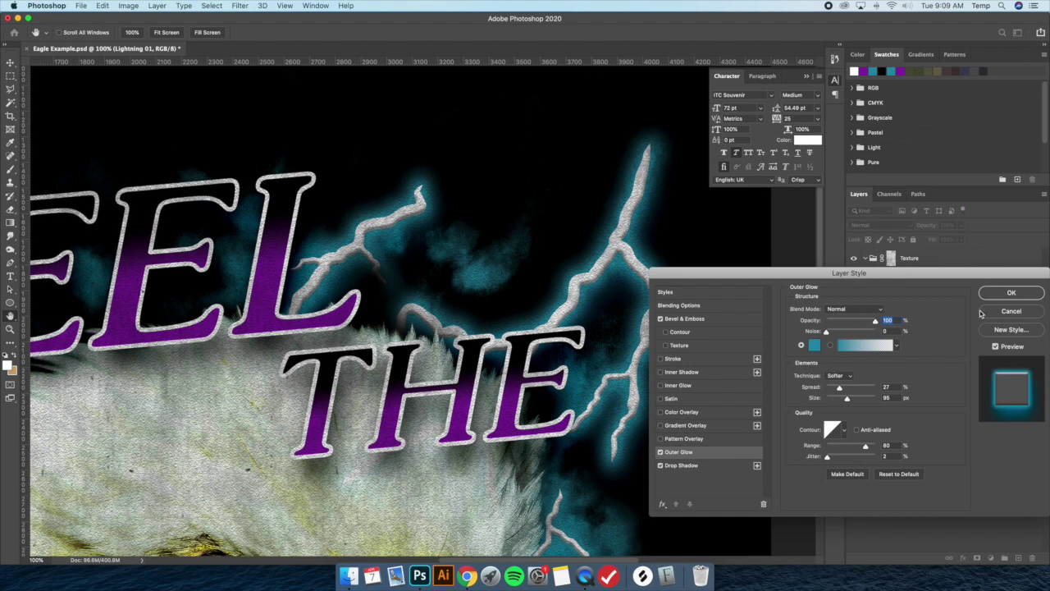
# Step: Apply the bevel, glow and shadow effects, then paint new lightning branches beside FEEL THE
pyautogui.press('Return')
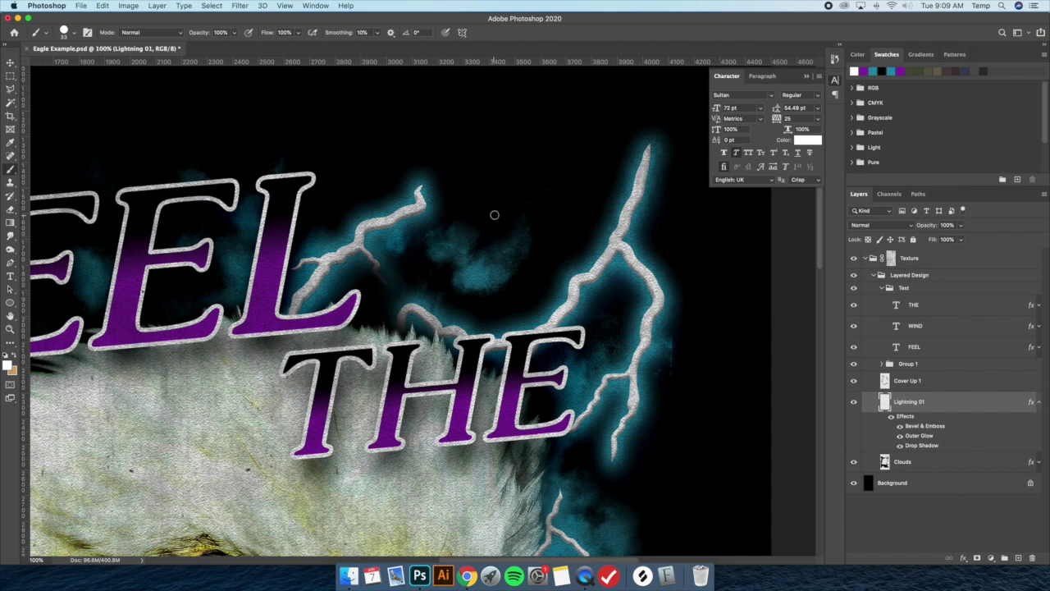
pyautogui.moveTo(499, 213)
pyautogui.mouseDown()
pyautogui.moveTo(491, 250)
pyautogui.moveTo(463, 246)
pyautogui.moveTo(445, 259)
pyautogui.moveTo(441, 283)
pyautogui.moveTo(379, 305)
pyautogui.mouseUp()
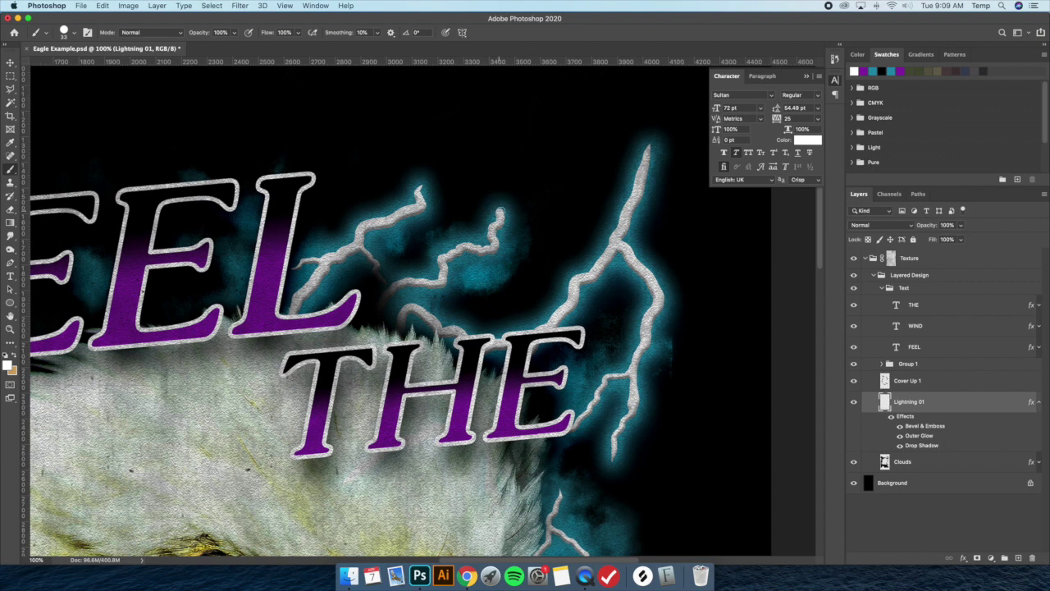
pyautogui.moveTo(499, 212); pyautogui.dragTo(532, 177)
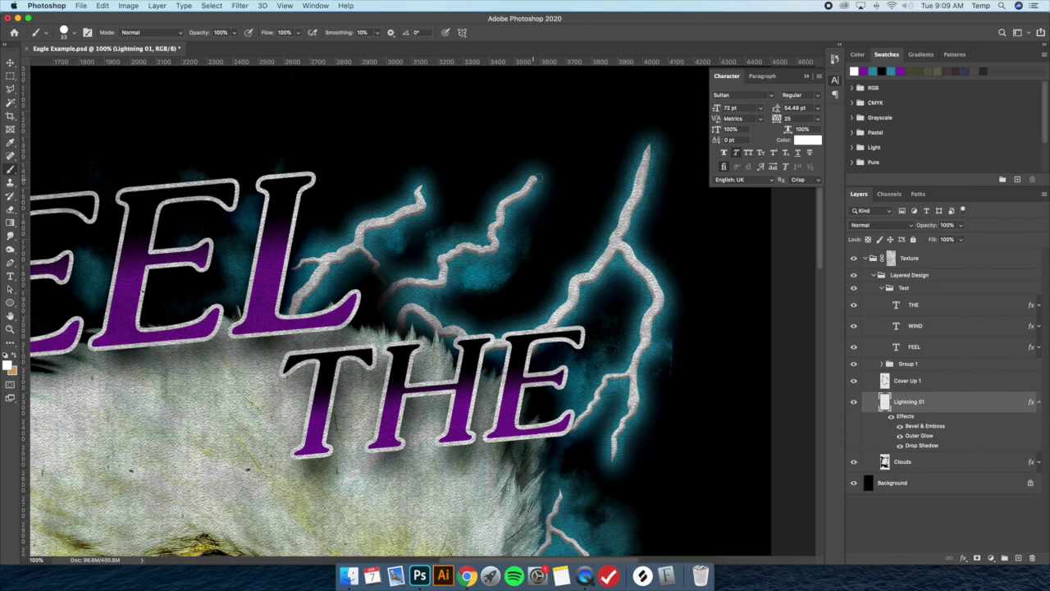
# Step: Set the Eraser to 25 px at 100% hardness and zoom out to the whole poster
pyautogui.click(10, 210)
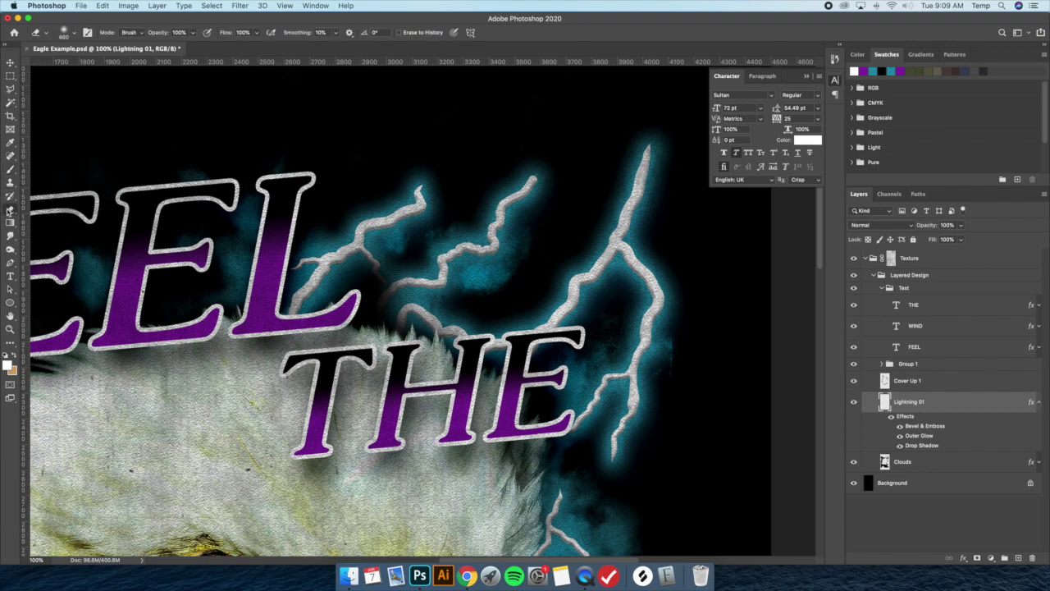
pyautogui.click(74, 34)
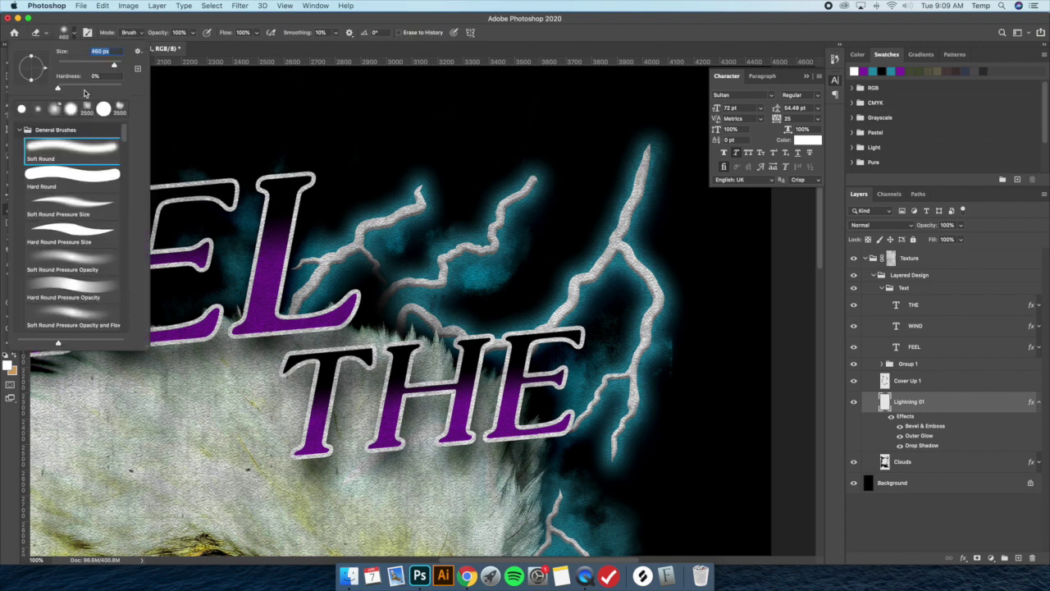
pyautogui.write('25')
pyautogui.moveTo(57, 87); pyautogui.dragTo(121, 87)
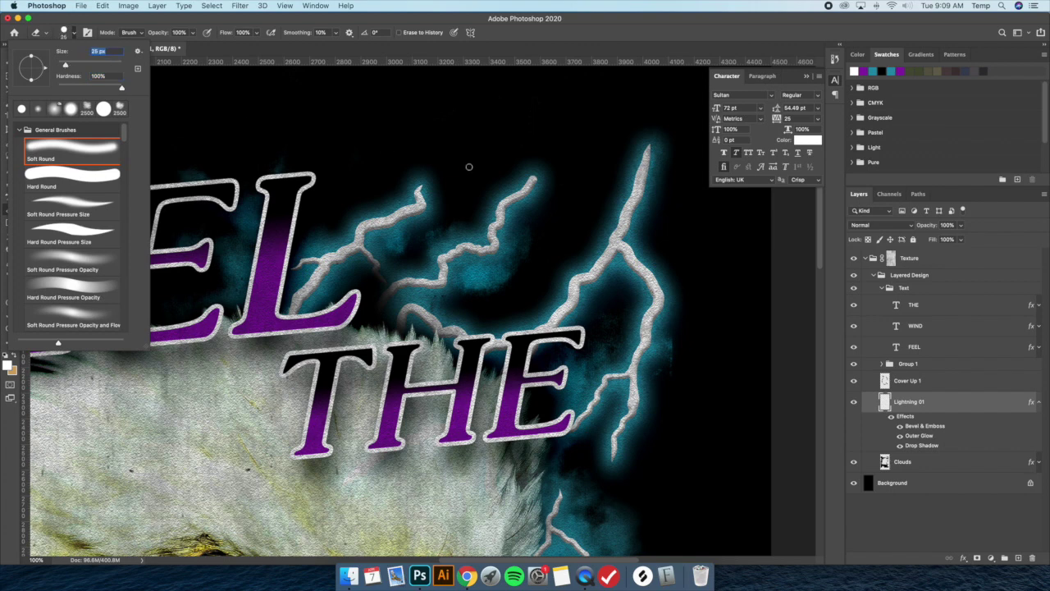
pyautogui.click(516, 170)
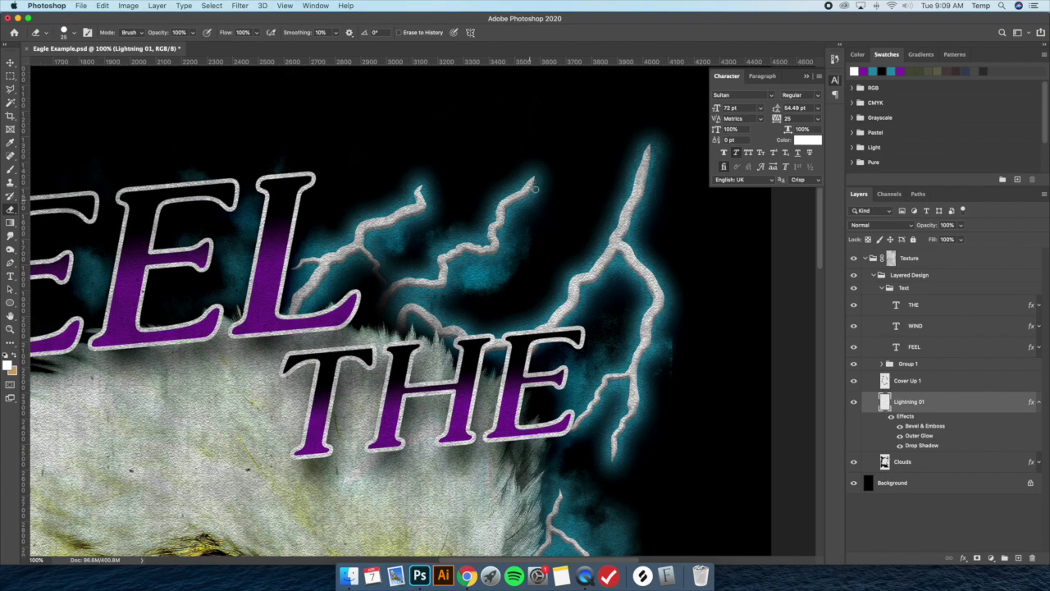
pyautogui.scroll(-2, 532, 196)
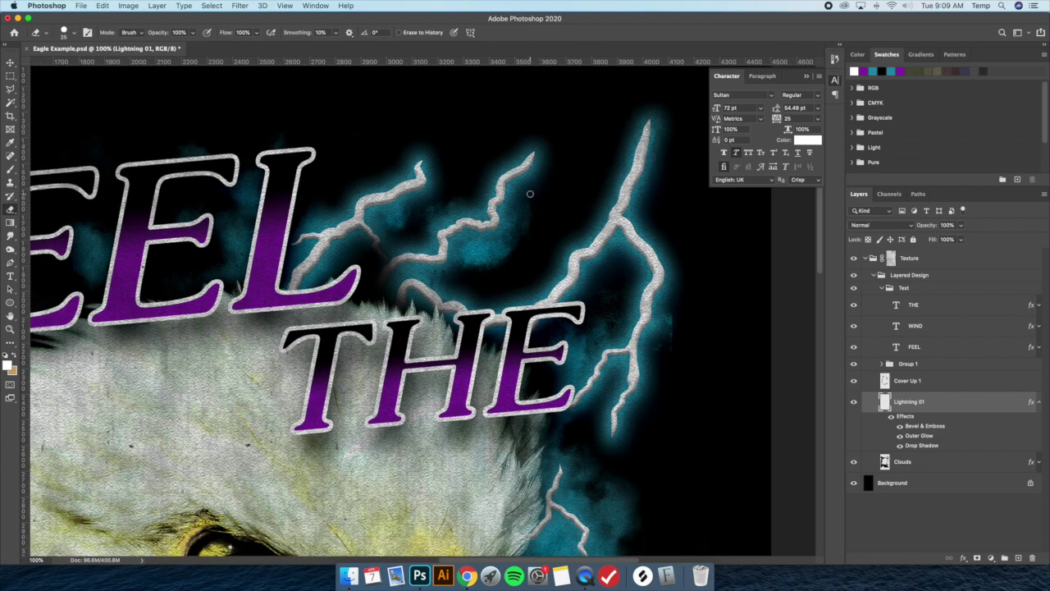
pyautogui.press('super+minus')
pyautogui.press('super+minus')
pyautogui.press('super+minus')
pyautogui.press('super+minus')
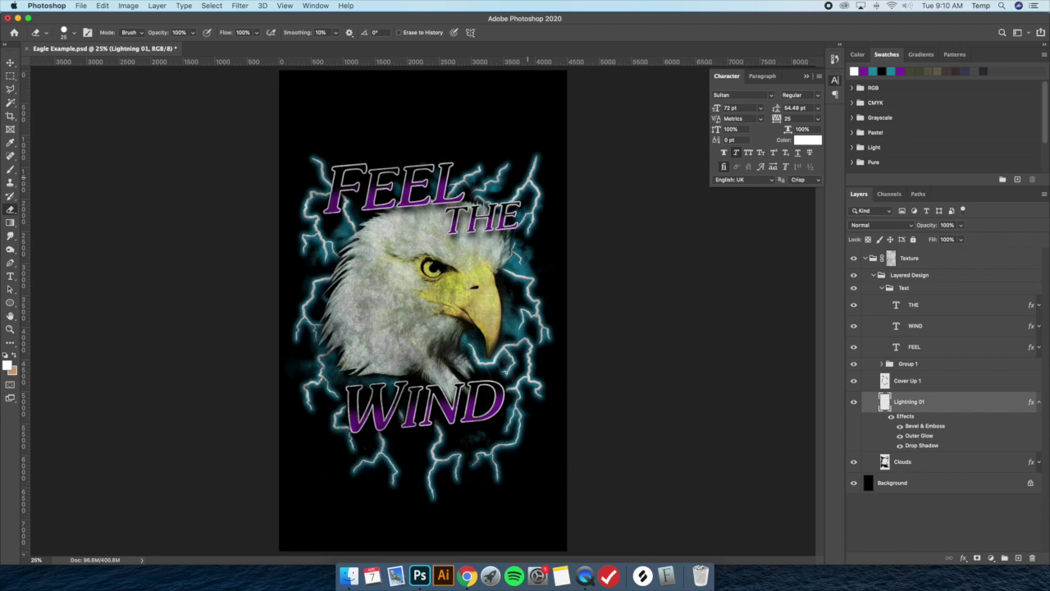
pyautogui.press('super+equal')
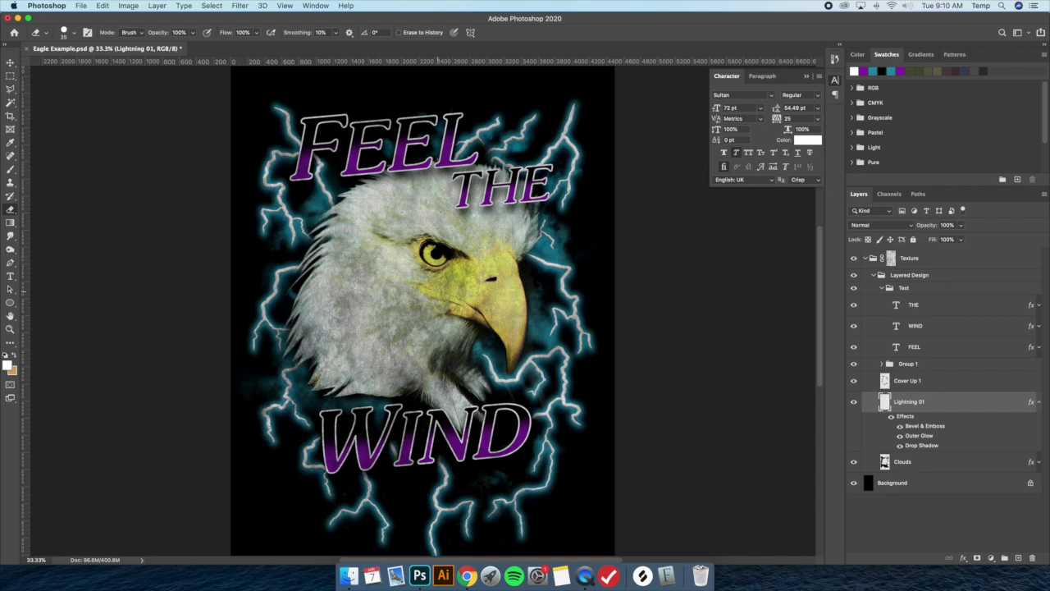
pyautogui.scroll(-3, 545, 61)
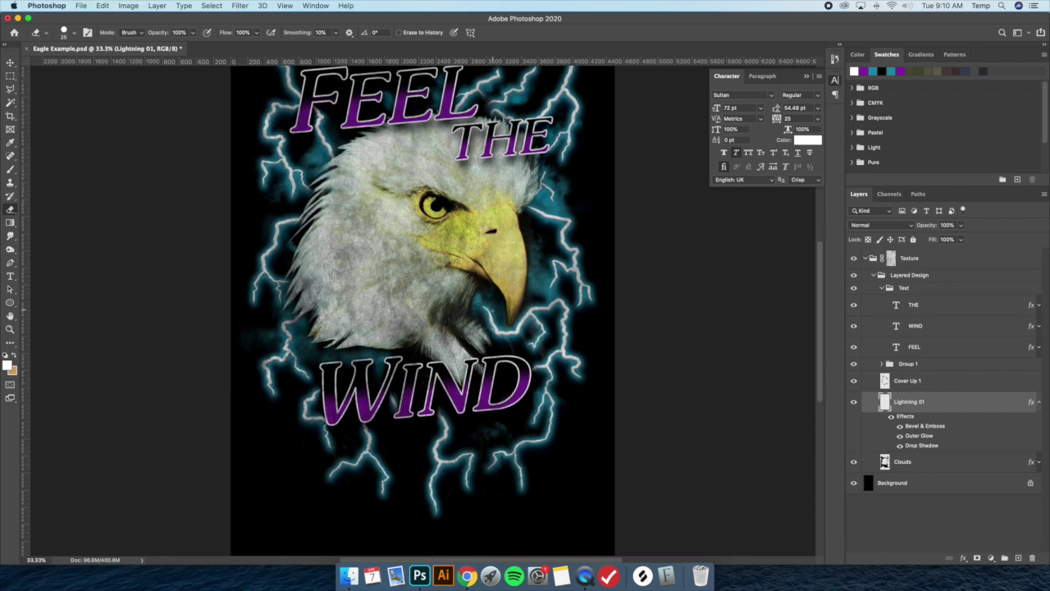
pyautogui.scroll(2, 521, 60)
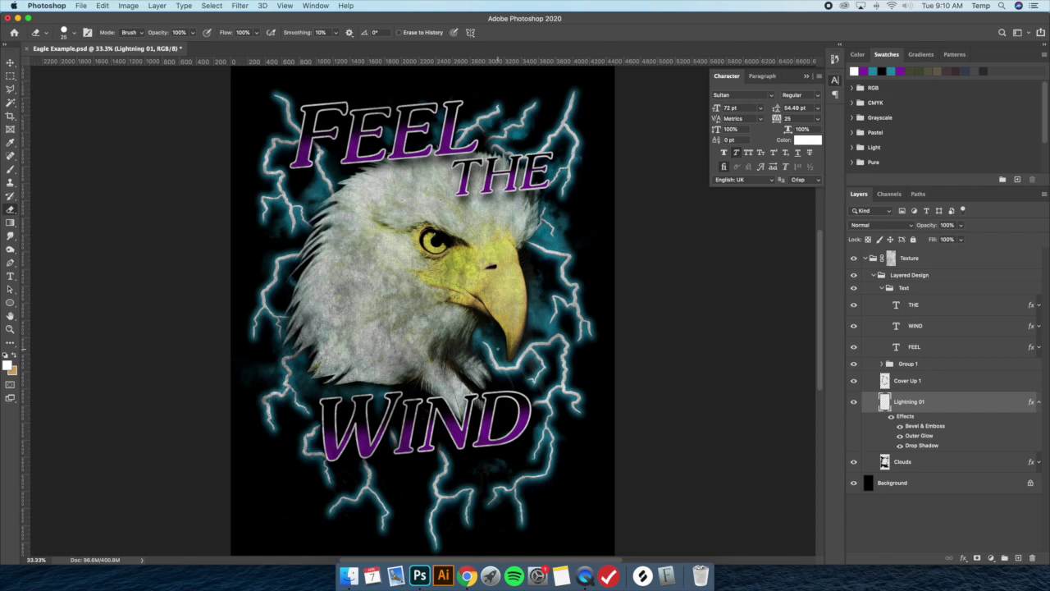
pyautogui.press('super+minus')
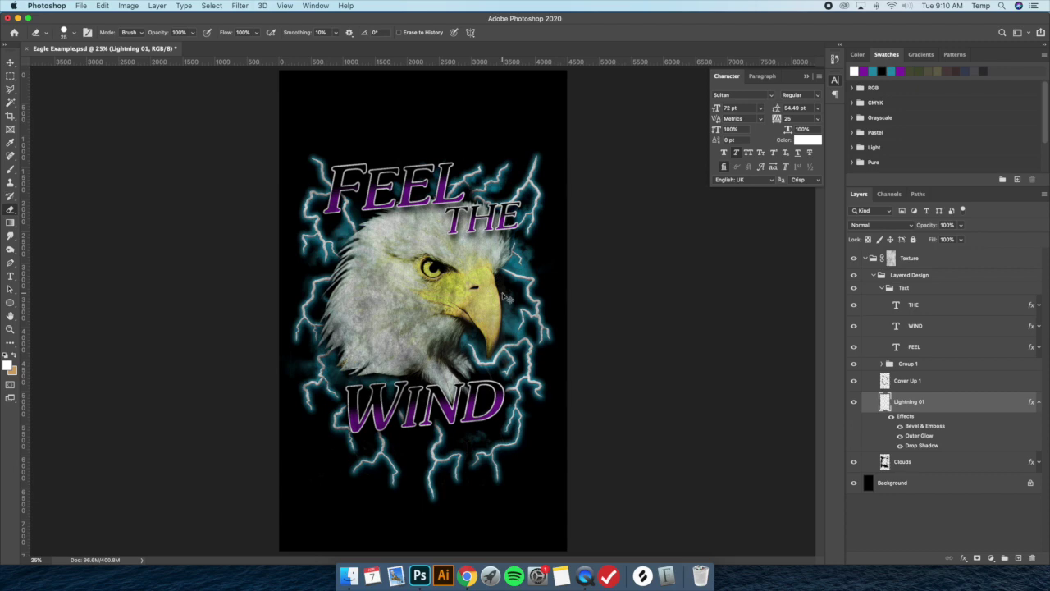
pyautogui.press('super+equal')
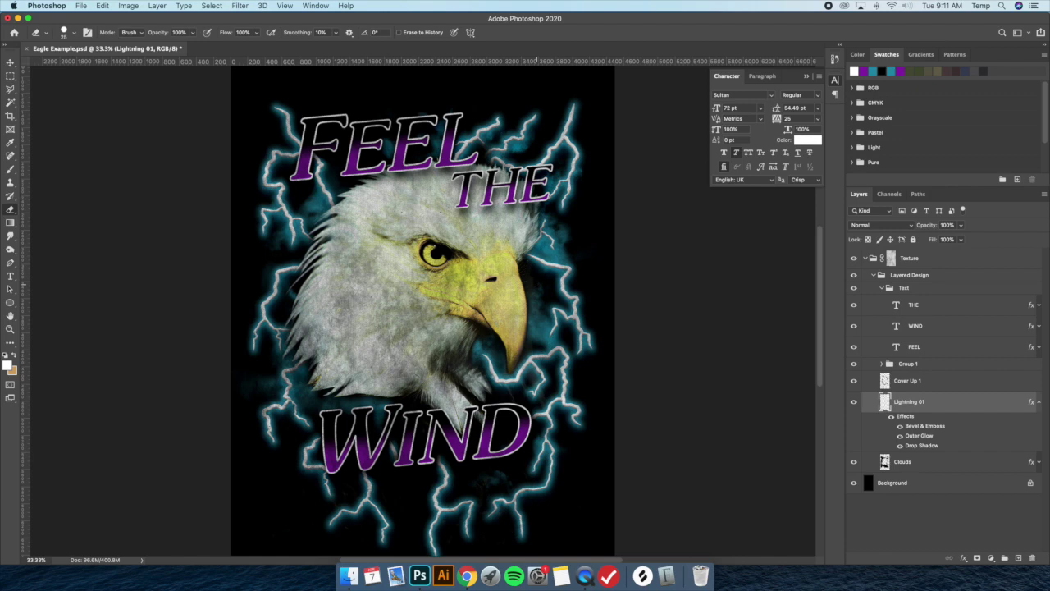
pyautogui.click(854, 381)
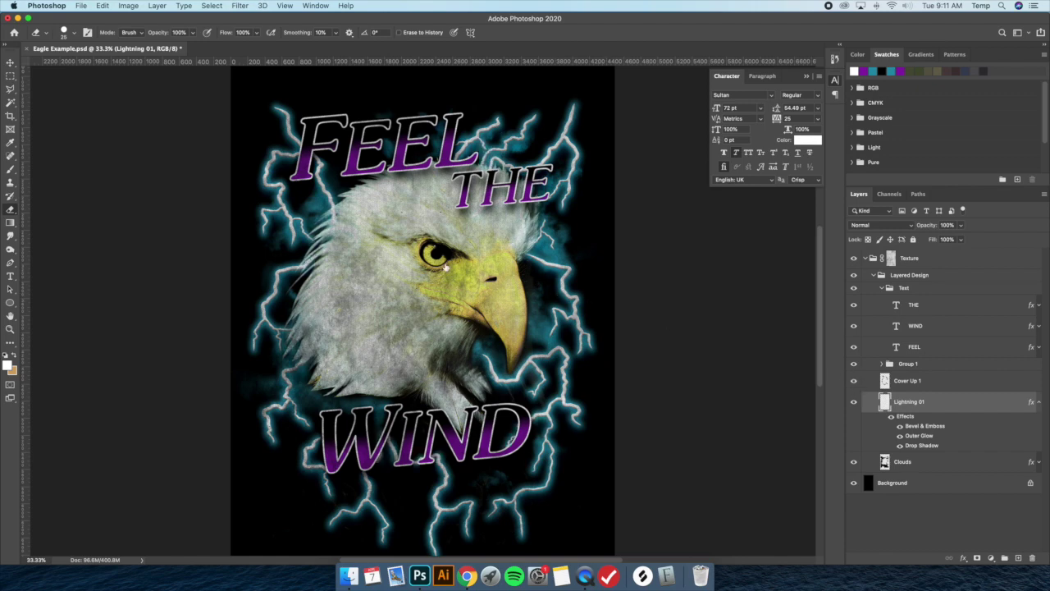
pyautogui.click(10, 169)
pyautogui.press('super+z')
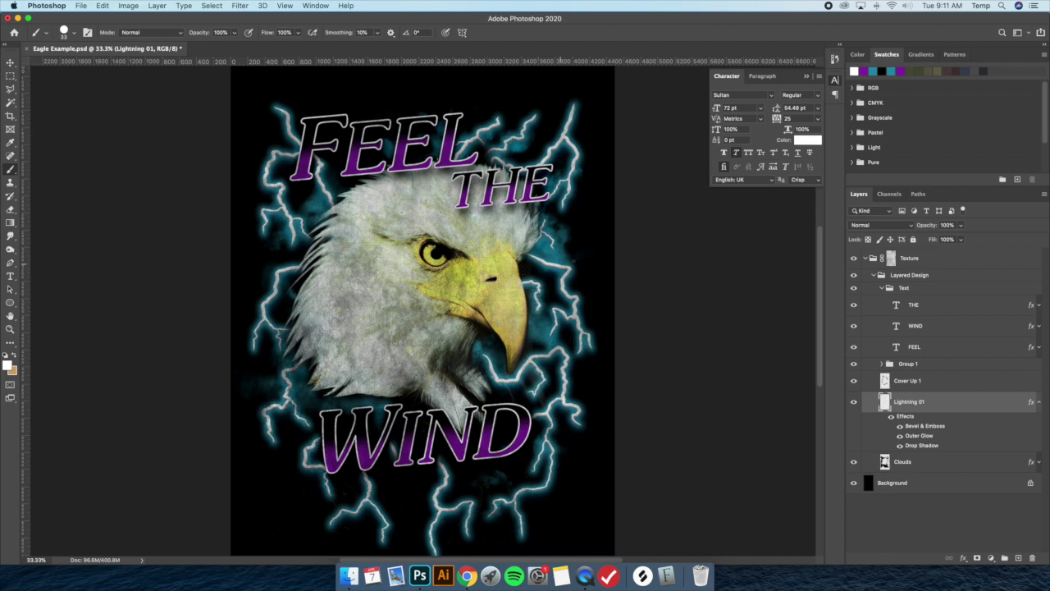
pyautogui.press('super+z')
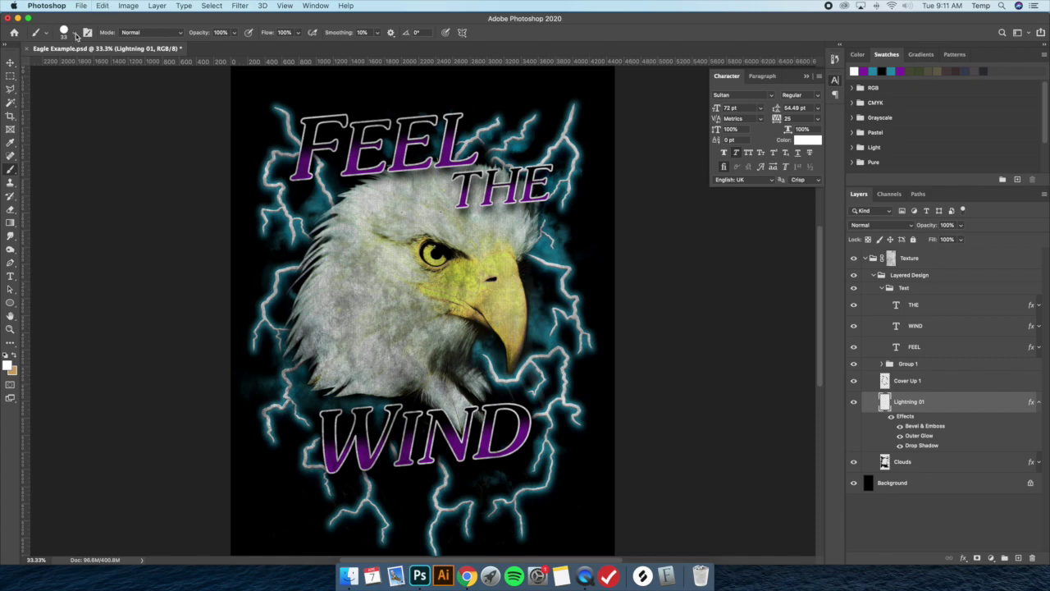
pyautogui.click(73, 33)
pyautogui.moveTo(66, 65); pyautogui.dragTo(71, 65)
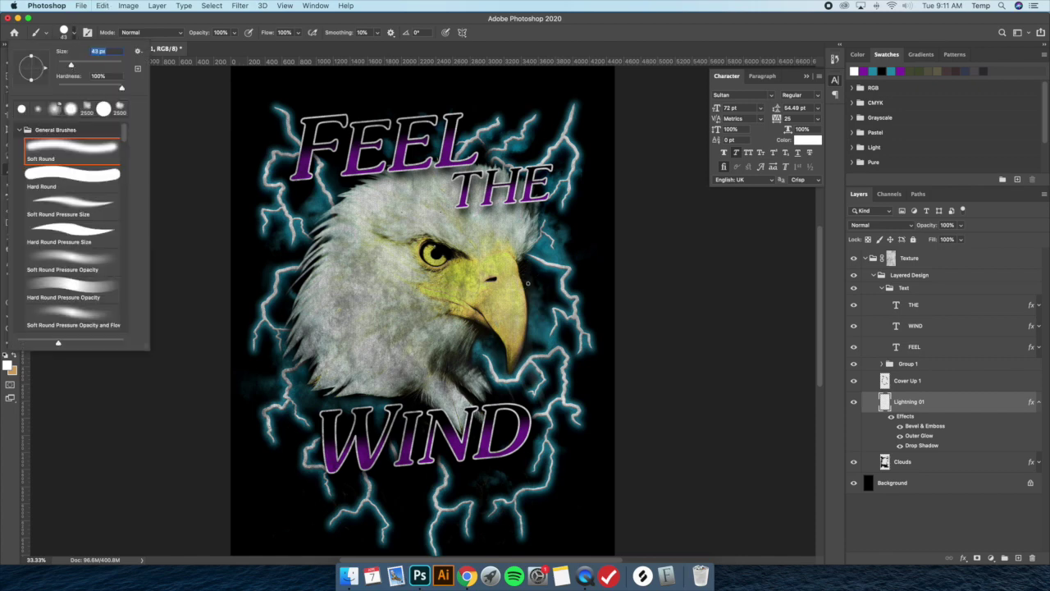
pyautogui.click(519, 289)
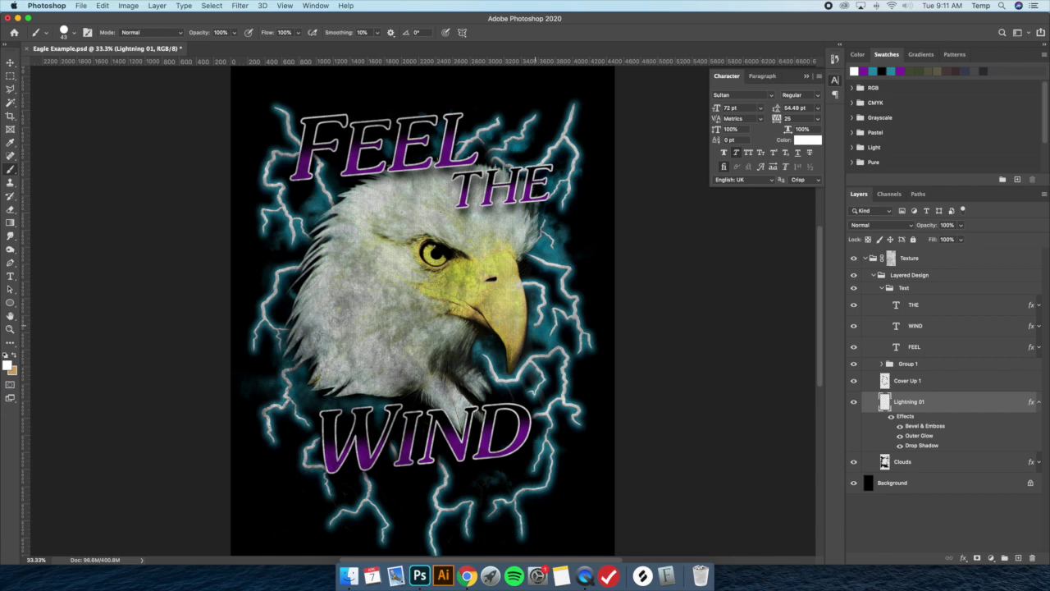
pyautogui.click(74, 33)
pyautogui.moveTo(85, 66); pyautogui.dragTo(63, 67)
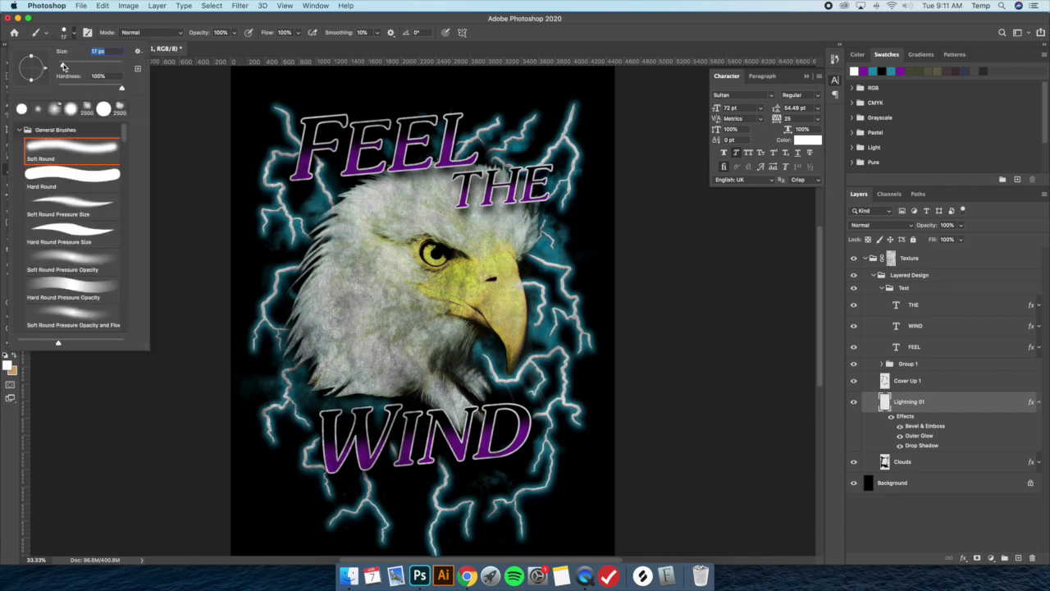
pyautogui.press('Return')
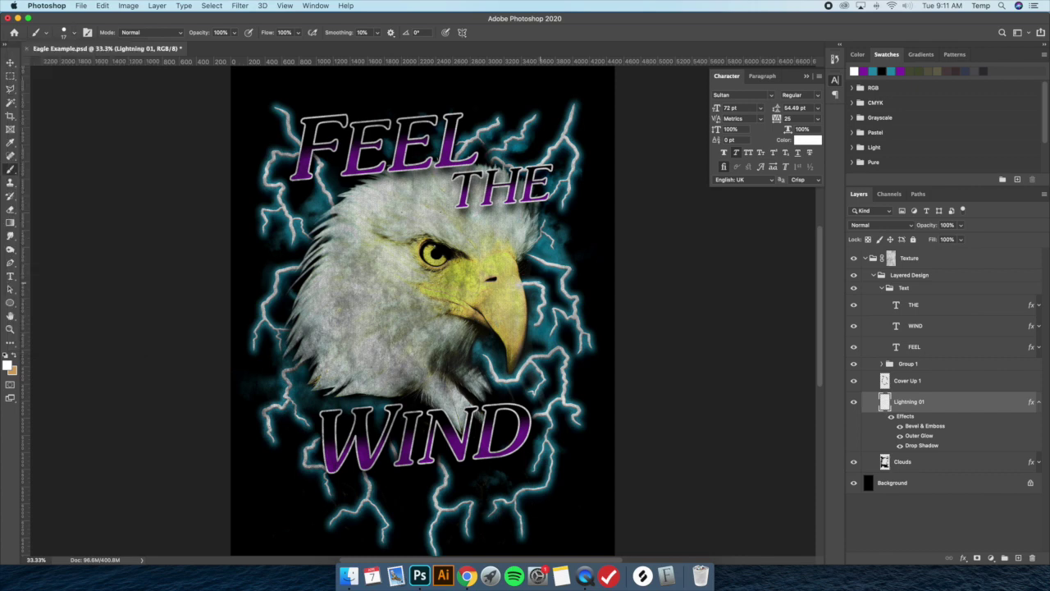
pyautogui.press('super+z')
pyautogui.press('super+z')
pyautogui.press('super+z')
pyautogui.press('super+z')
pyautogui.press('super+z')
pyautogui.press('super+z')
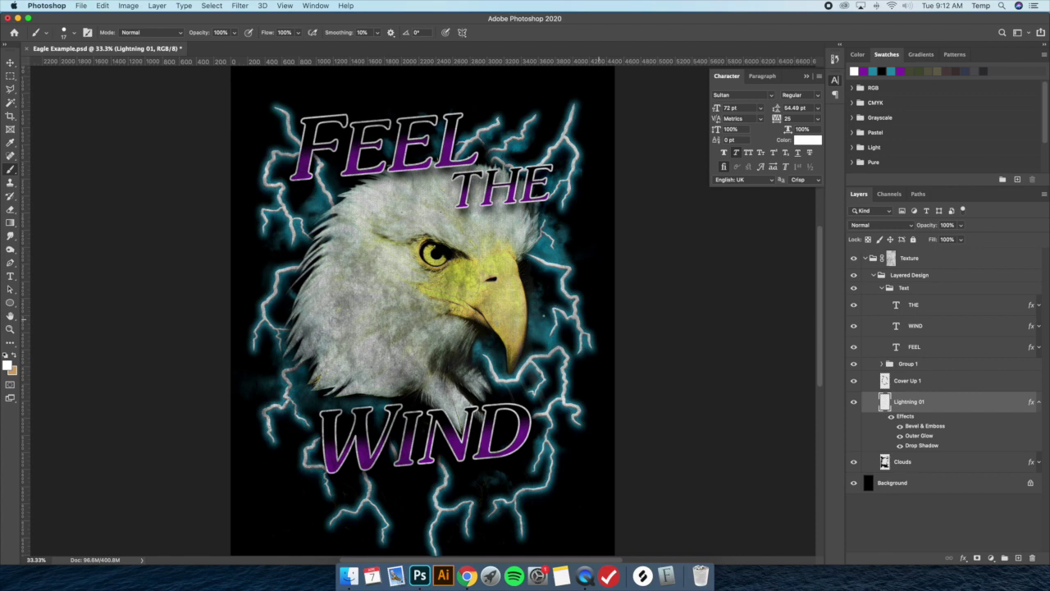
pyautogui.press('super+minus')
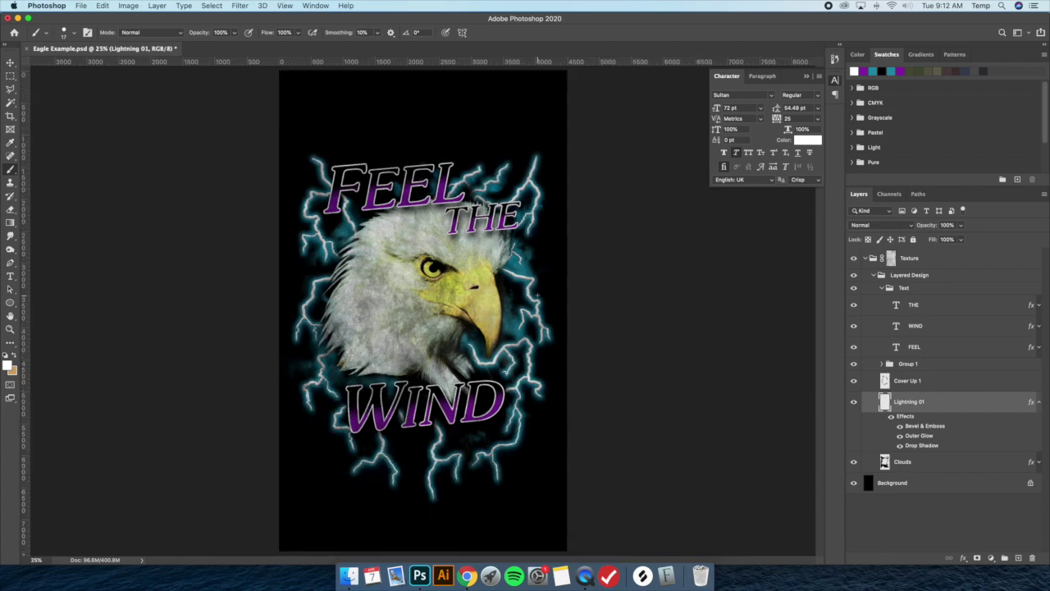
# Step: Collapse the Text group and hide Group 1 so the eagle disappears, then bring up Chrome
pyautogui.click(9, 64)
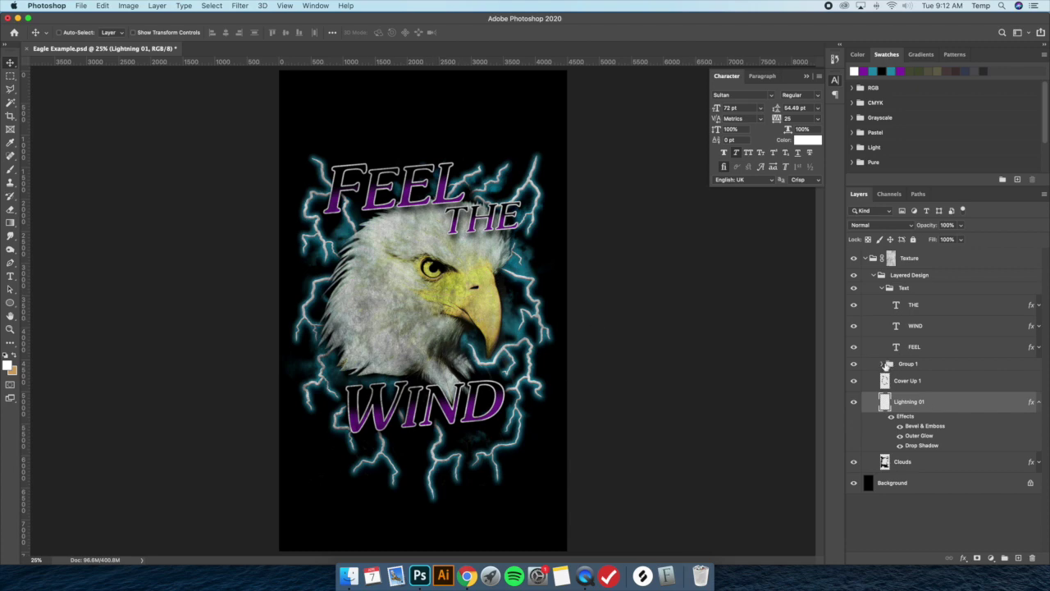
pyautogui.click(882, 289)
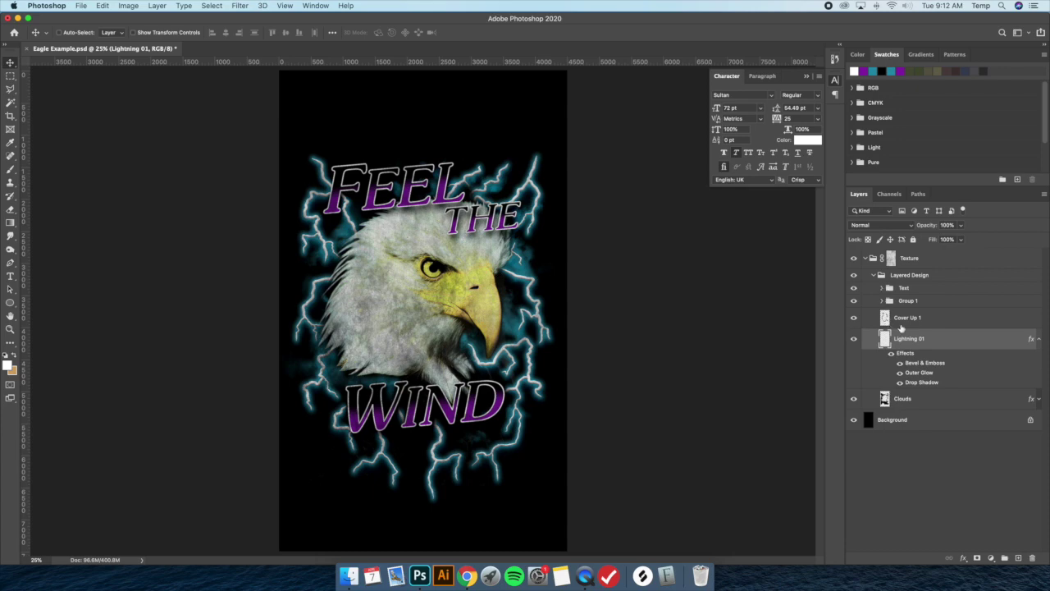
pyautogui.click(919, 302)
pyautogui.click(854, 302)
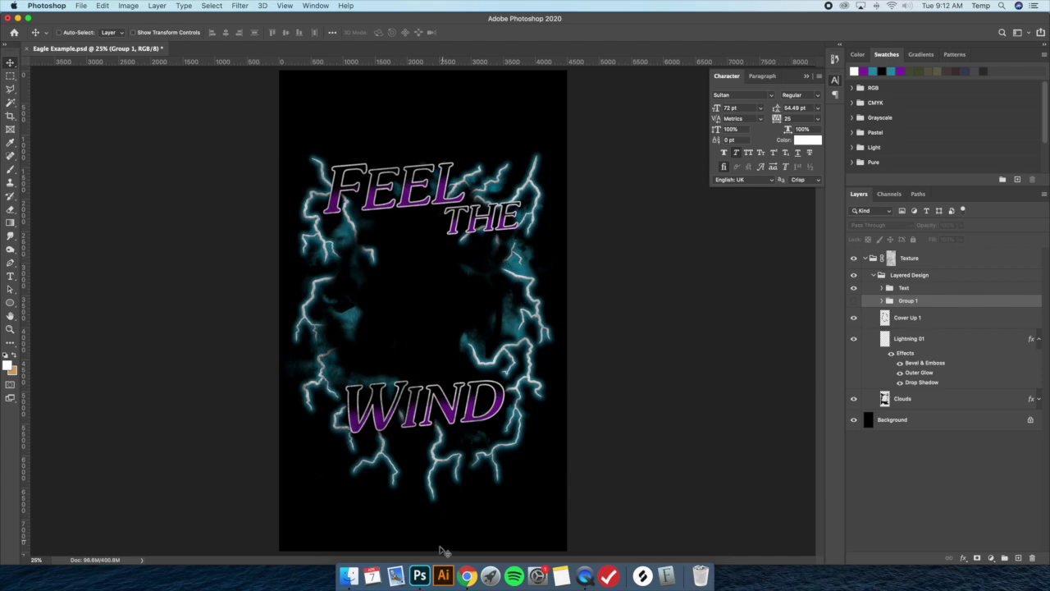
pyautogui.click(467, 574)
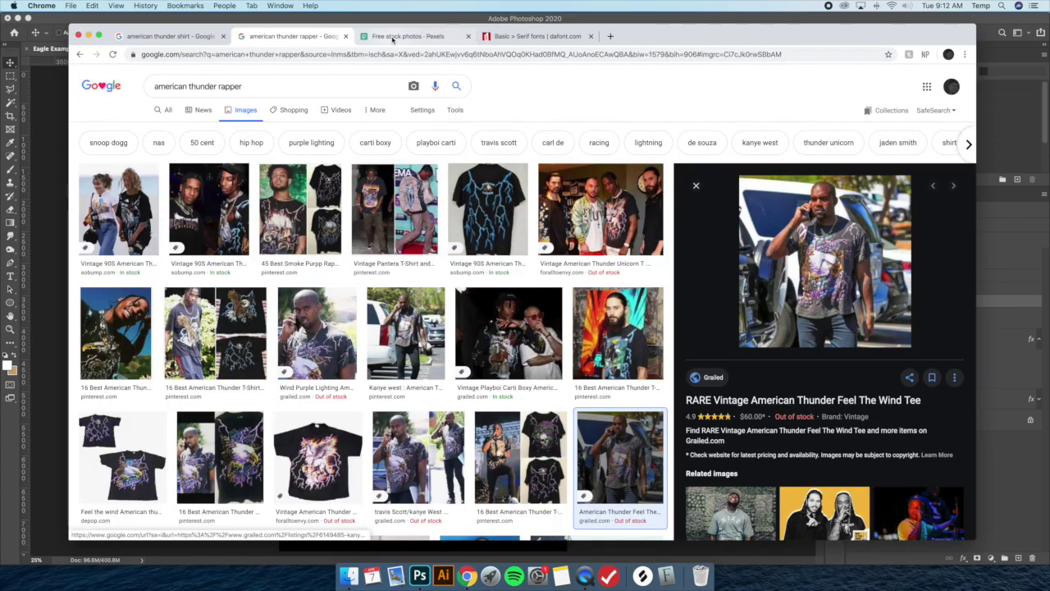
# Step: Switch Chrome to the 'Free stock photos - Pexels' tab
pyautogui.click(408, 36)
pyautogui.moveTo(699, 43); pyautogui.dragTo(701, 39)
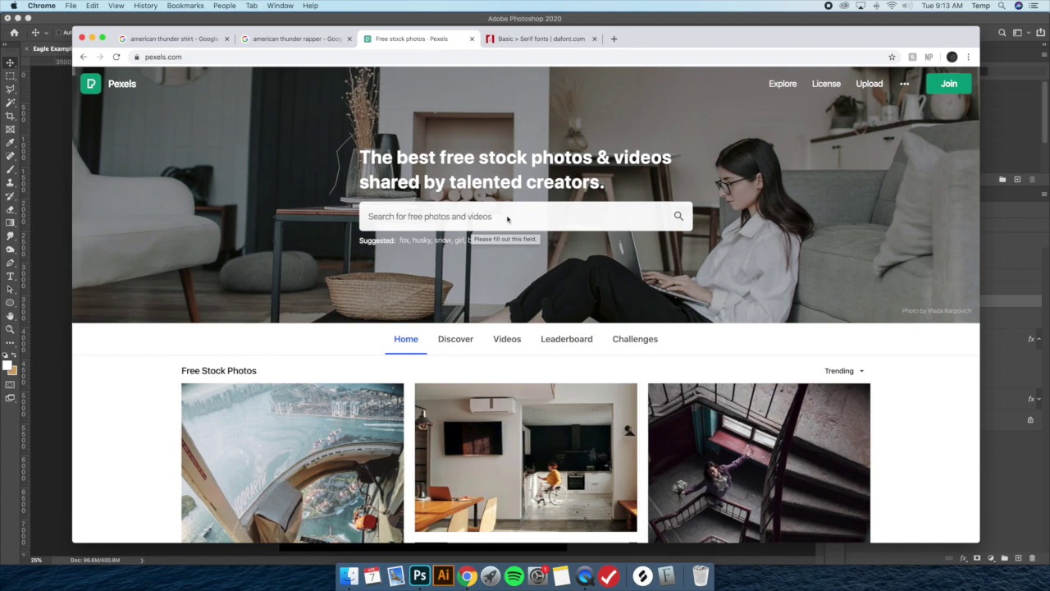
# Step: Search Pexels for 'wolf' and scroll through the wolf and husky photo results
pyautogui.click(509, 217)
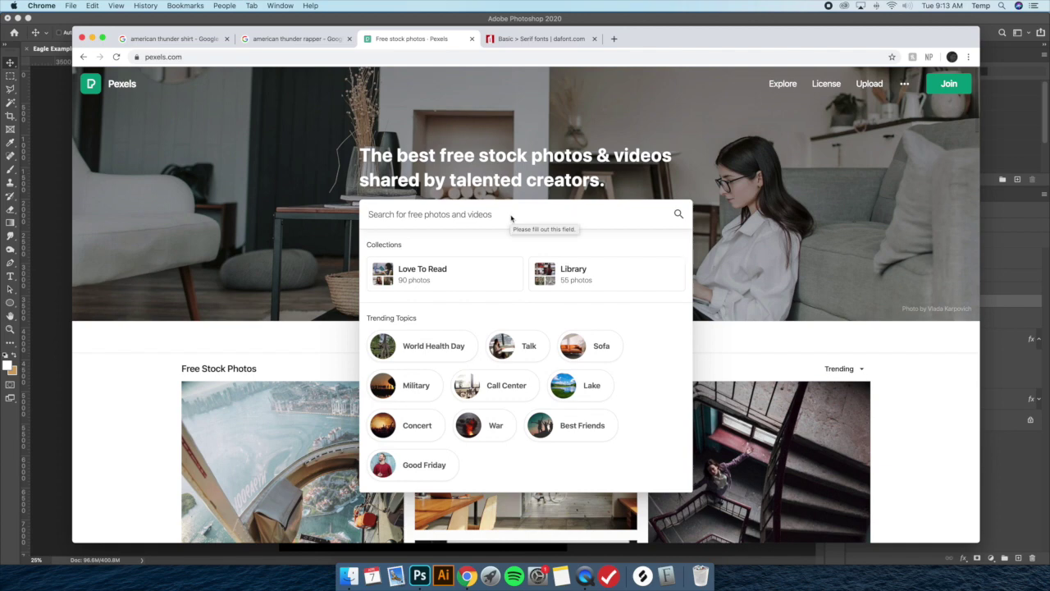
pyautogui.write('wolf')
pyautogui.press('Return')
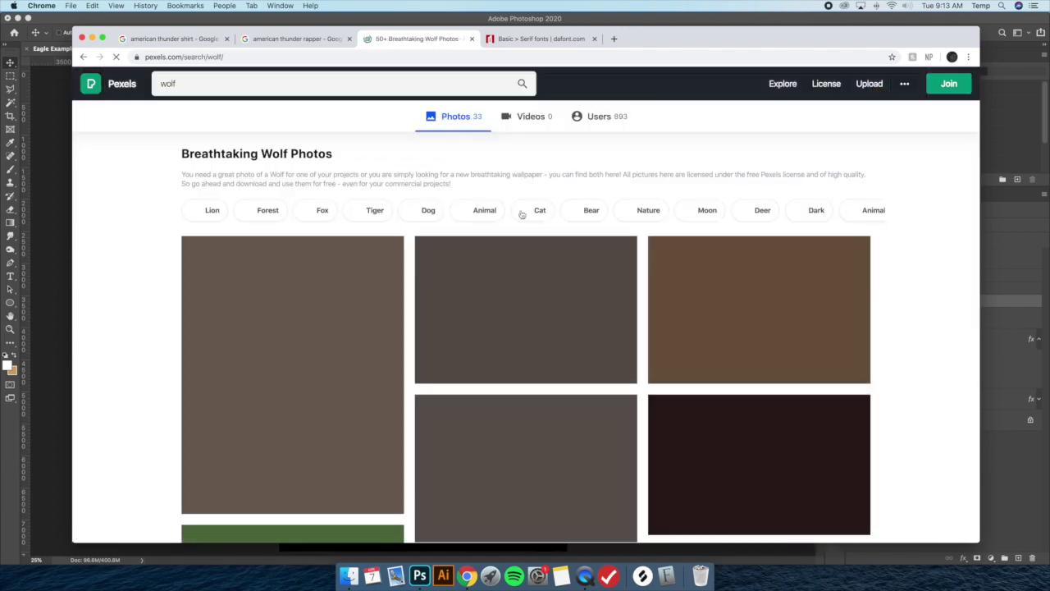
pyautogui.scroll(-2, 903, 302)
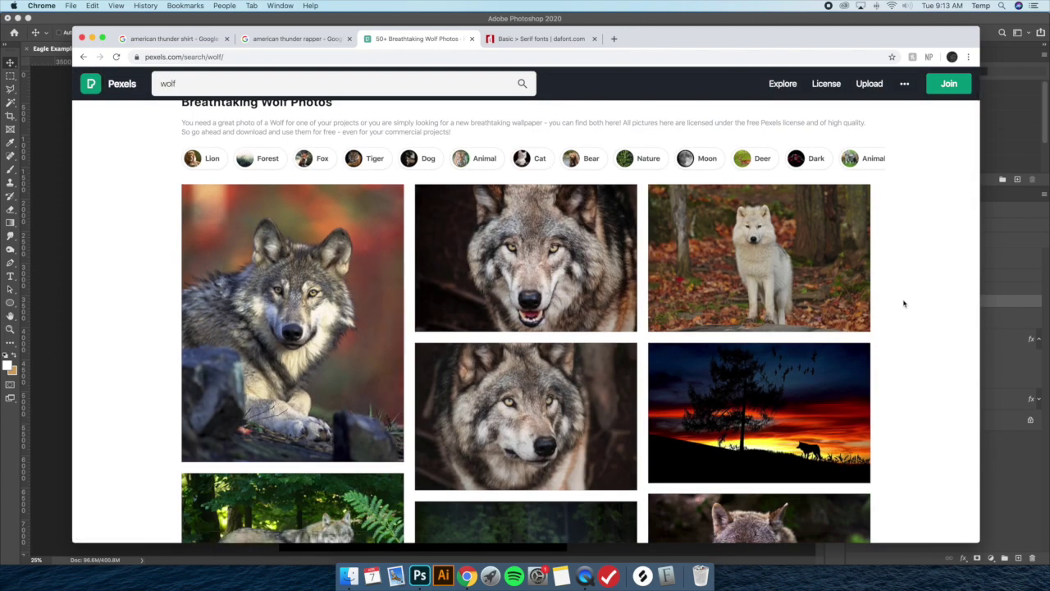
pyautogui.scroll(-5, 903, 304)
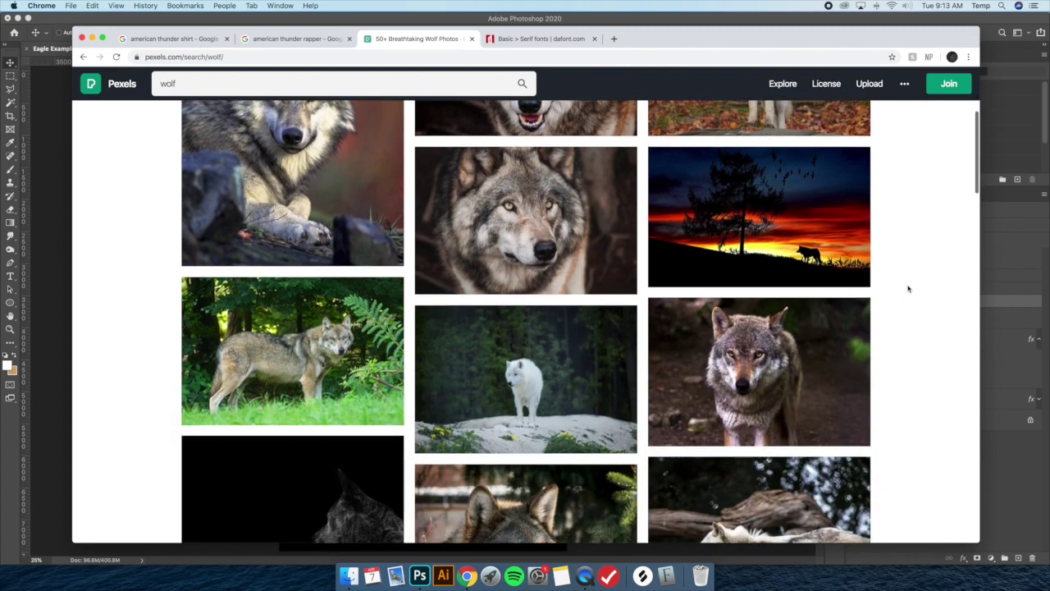
pyautogui.scroll(7, 908, 288)
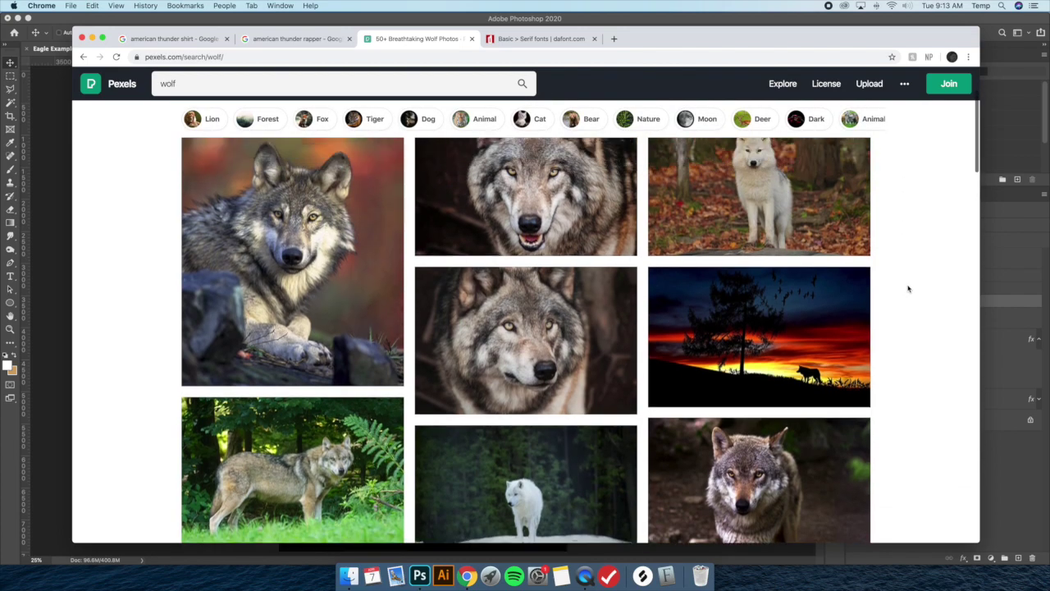
pyautogui.scroll(-3, 908, 288)
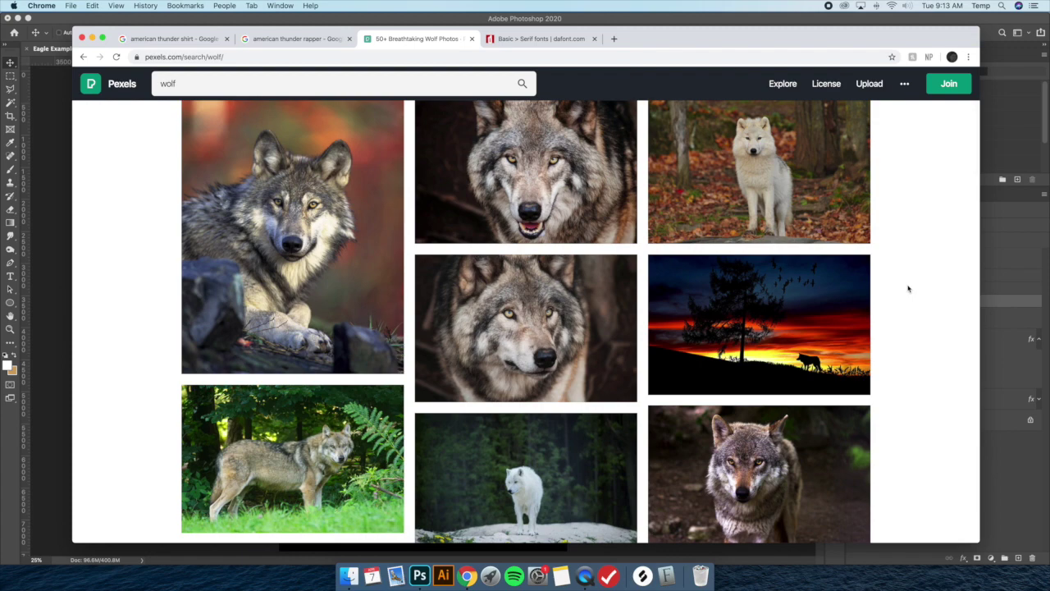
pyautogui.scroll(-1, 908, 288)
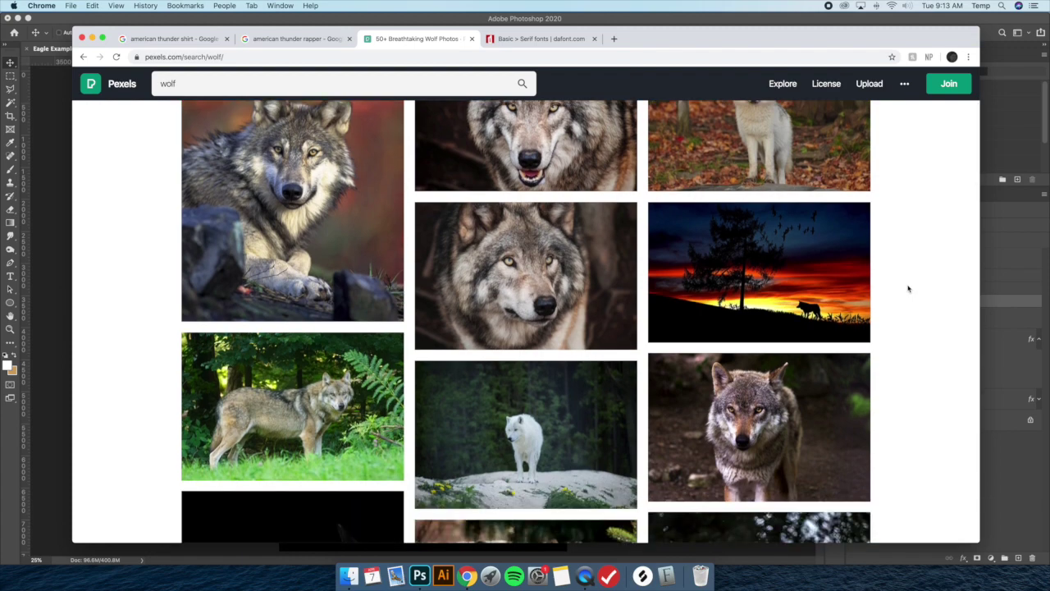
pyautogui.scroll(-2, 908, 288)
pyautogui.scroll(-4, 877, 358)
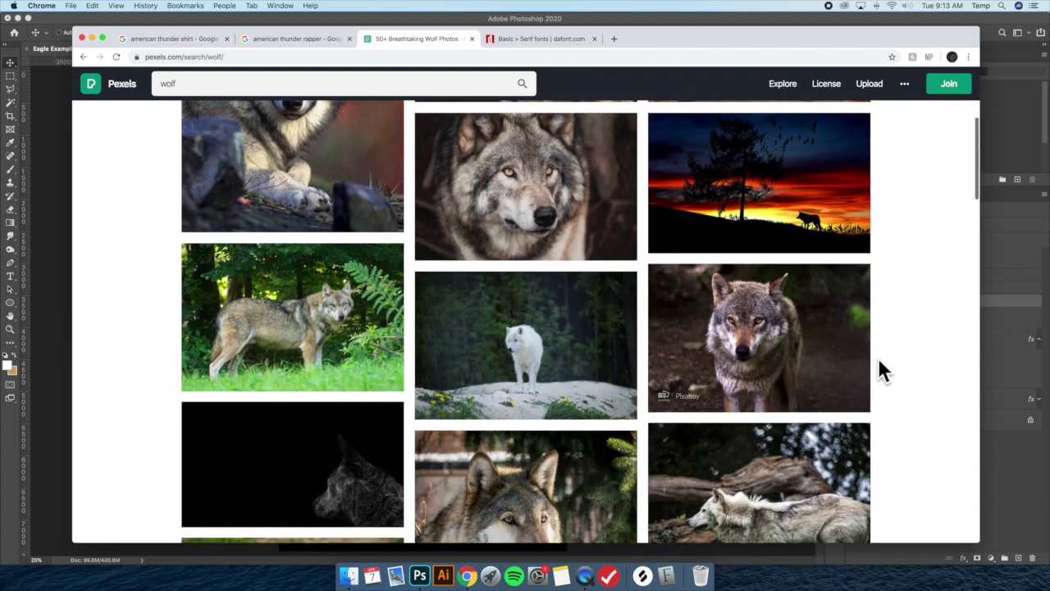
pyautogui.scroll(-1, 881, 361)
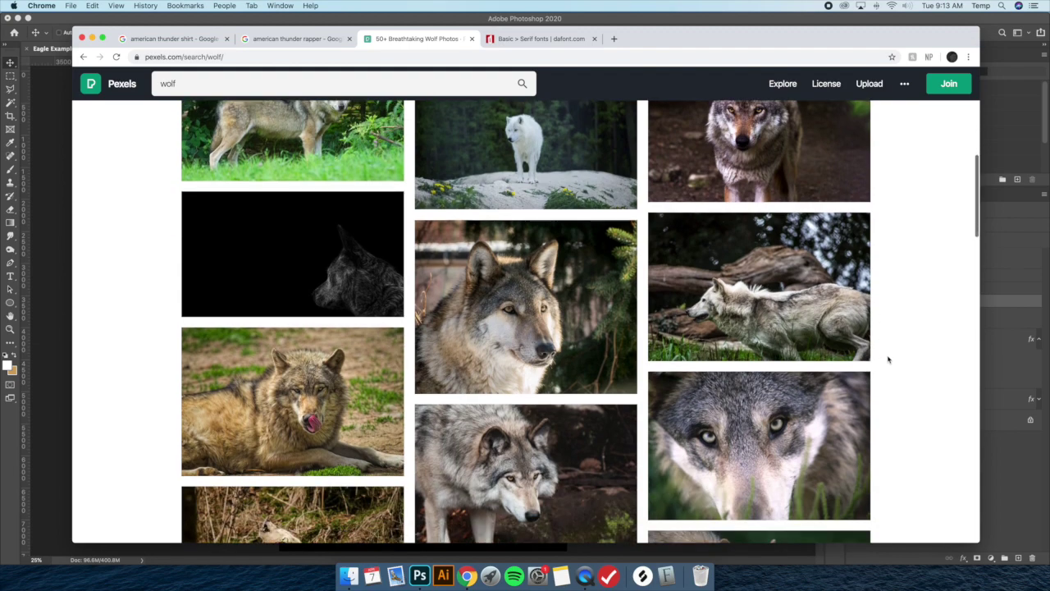
pyautogui.scroll(-5, 890, 343)
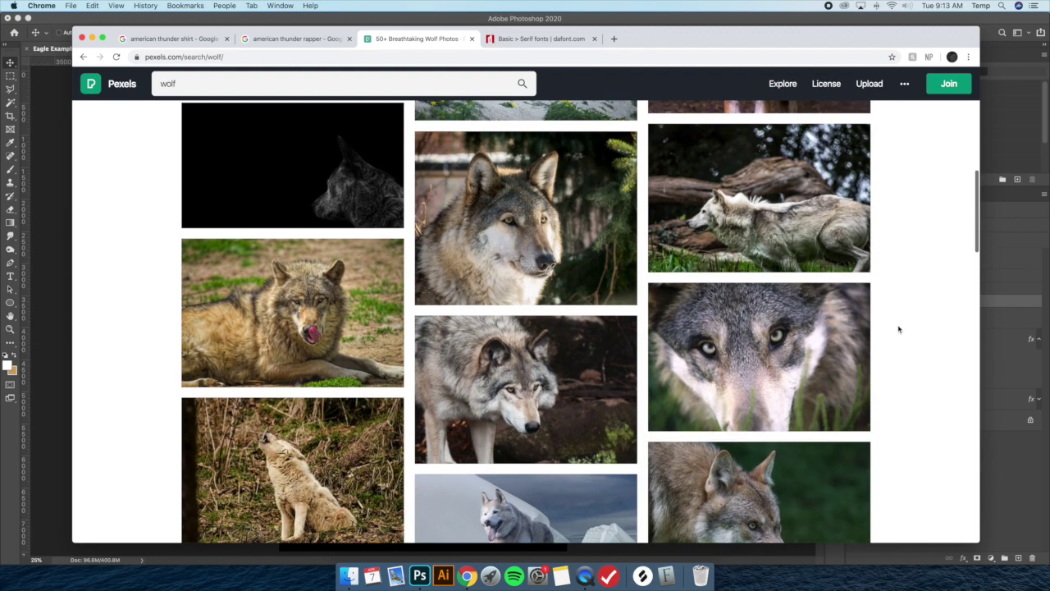
pyautogui.scroll(-5, 898, 329)
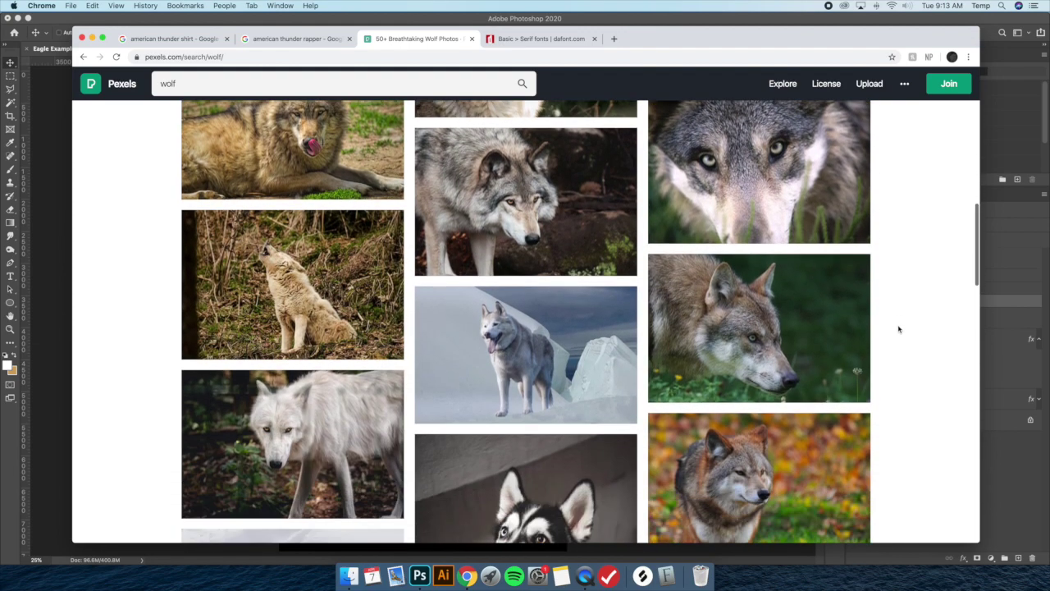
pyautogui.scroll(-4, 898, 329)
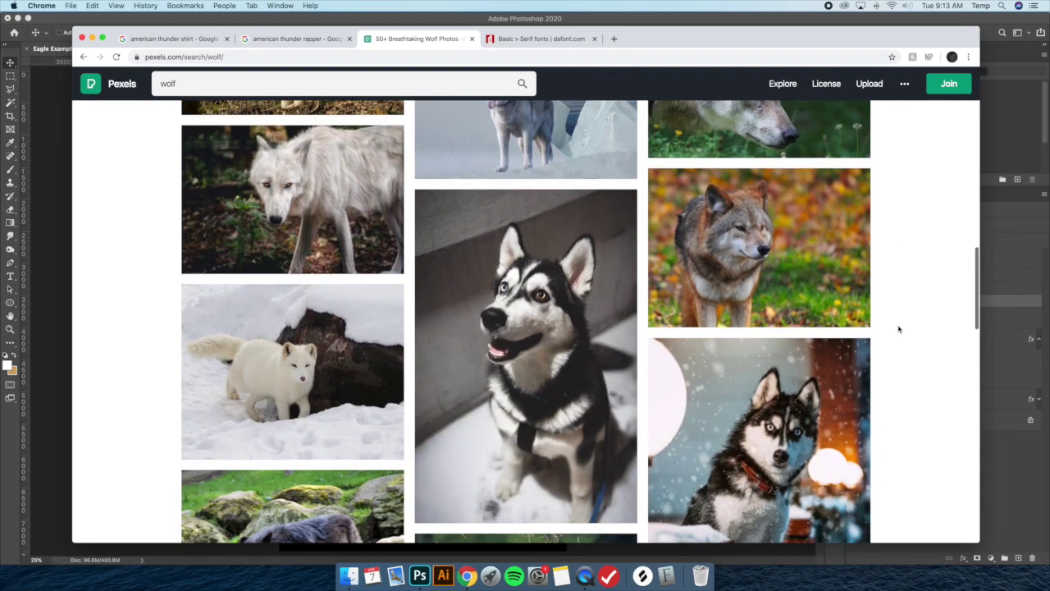
pyautogui.scroll(-7, 913, 328)
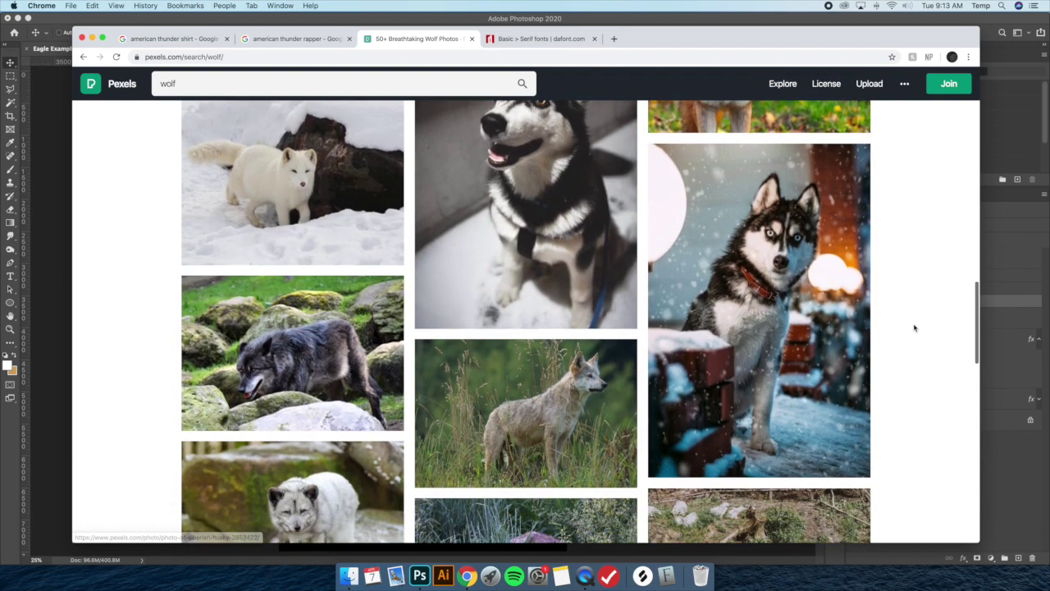
pyautogui.scroll(-2, 913, 328)
pyautogui.scroll(10, 907, 324)
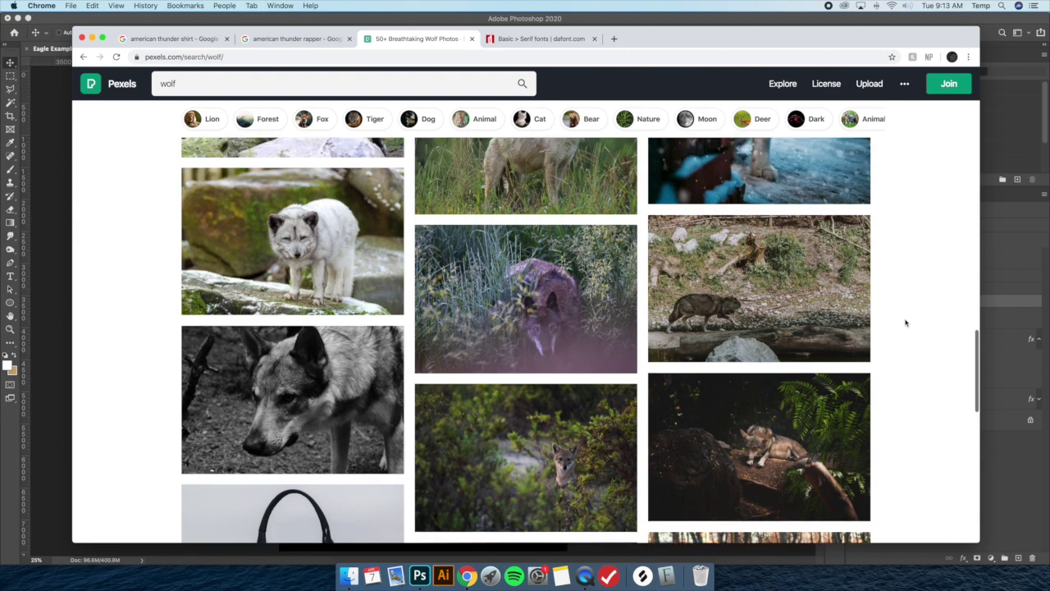
pyautogui.scroll(6, 905, 322)
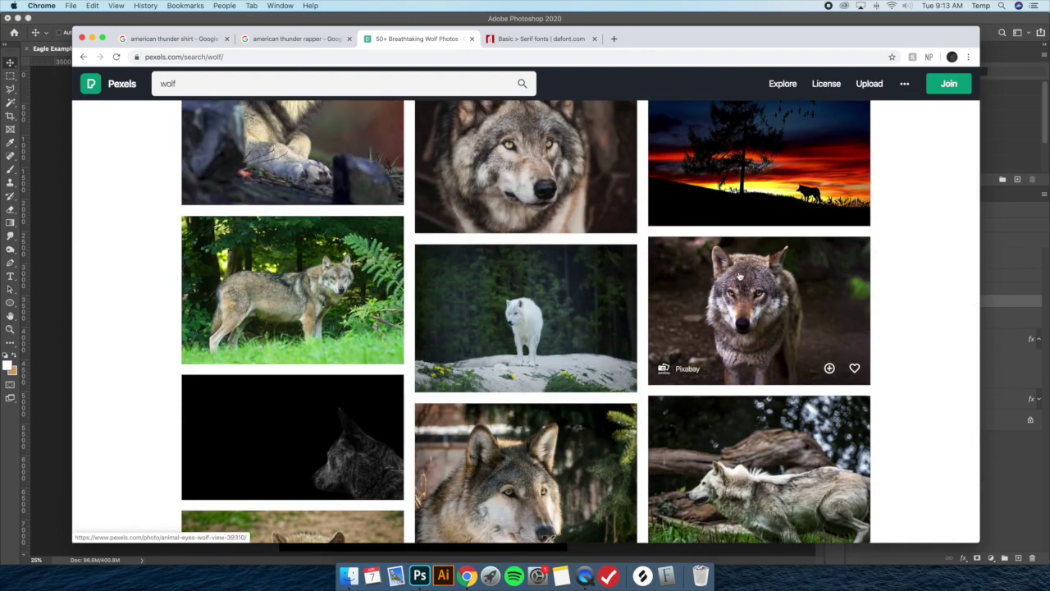
# Step: Download the gray wolf photo as animal-eyes-wolf-view-39310.jpg, dismiss the sign-up popup, and minimize both windows
pyautogui.click(739, 277)
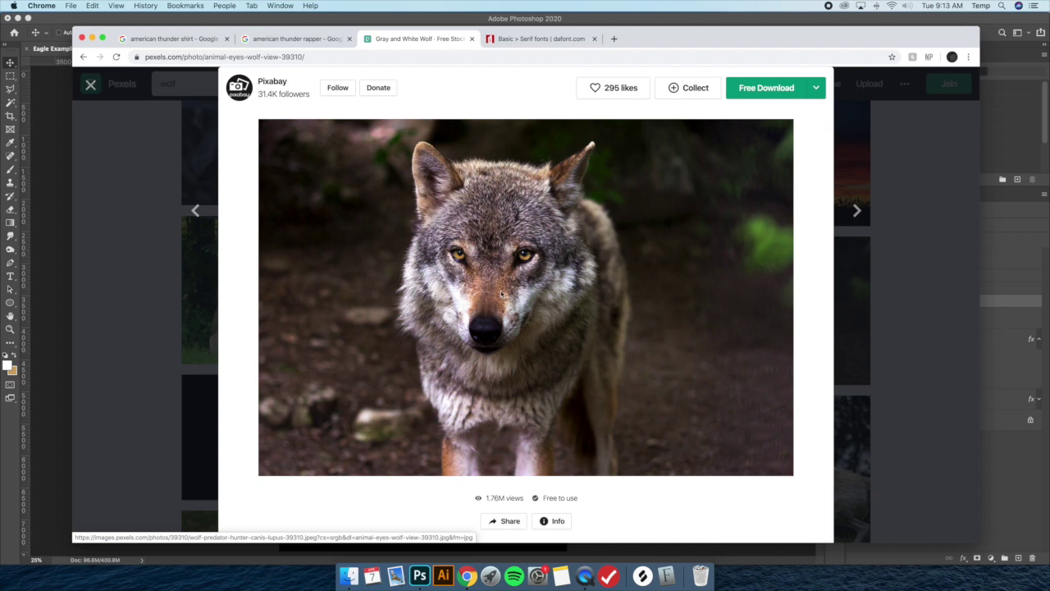
pyautogui.click(775, 89)
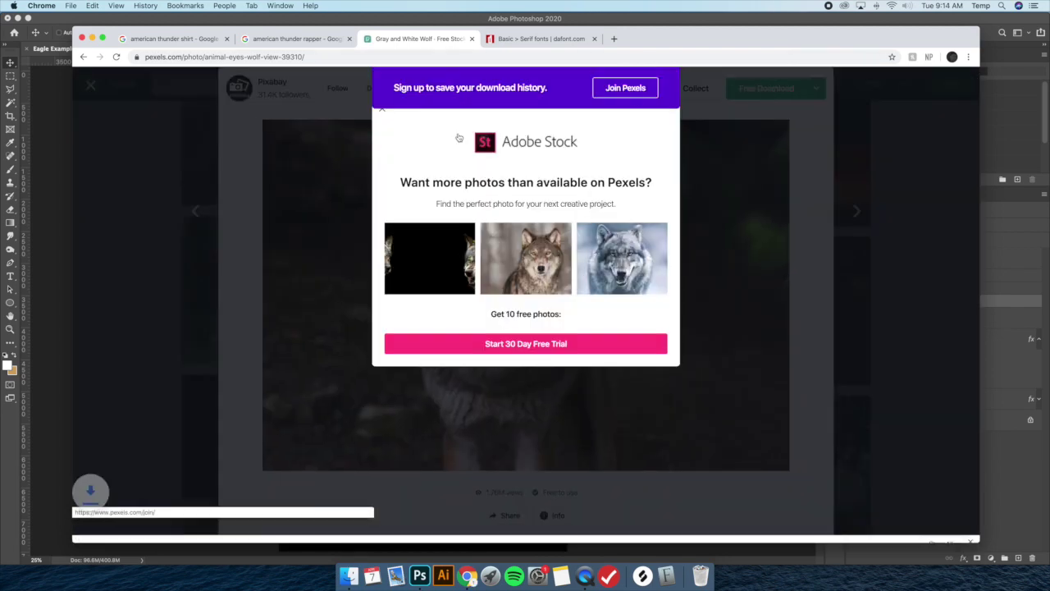
pyautogui.click(801, 161)
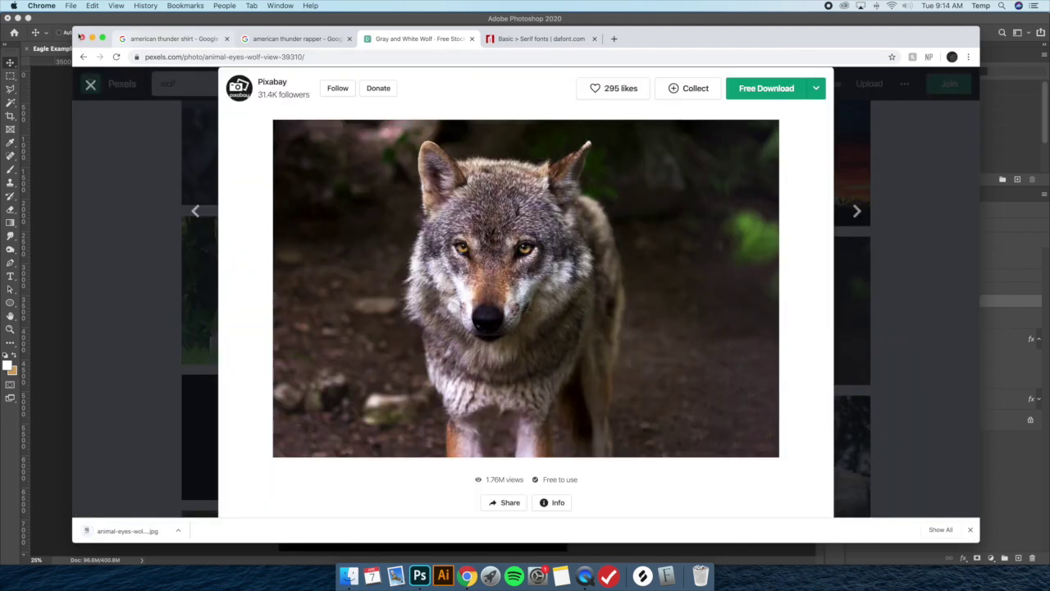
pyautogui.click(92, 38)
pyautogui.click(21, 18)
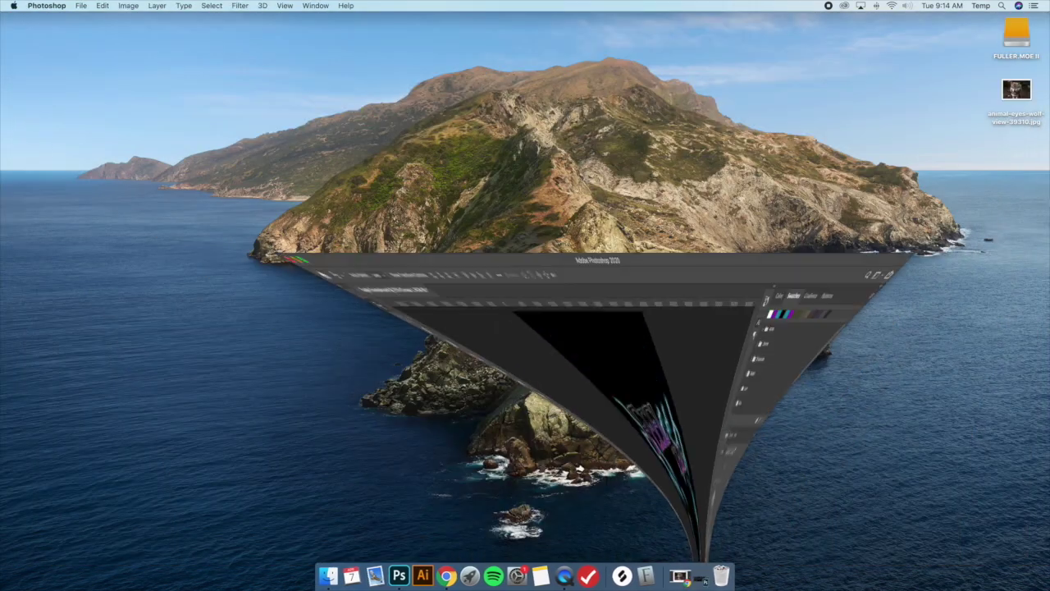
# Step: Copy a tall rectangle around the wolf from the photo and return to Eagle Example.psd
pyautogui.click(397, 575)
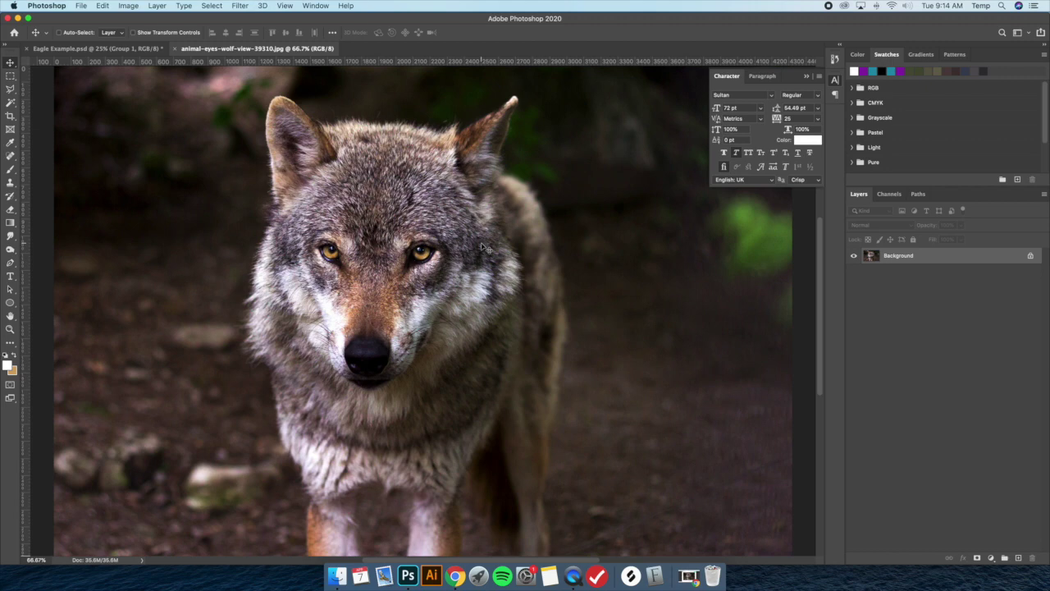
pyautogui.click(11, 76)
pyautogui.moveTo(221, 76); pyautogui.dragTo(577, 524)
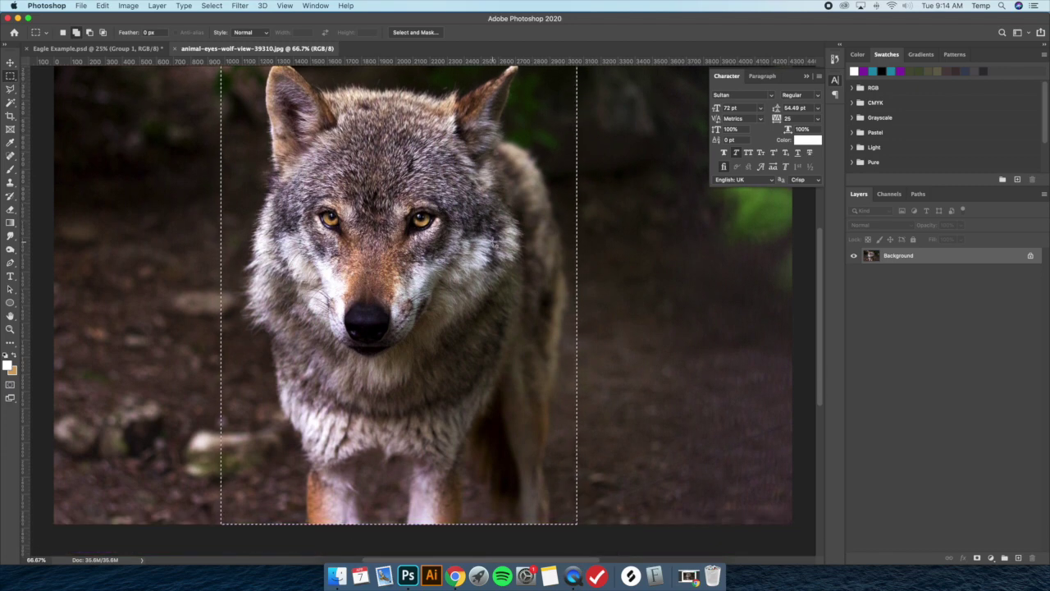
pyautogui.press('super+c')
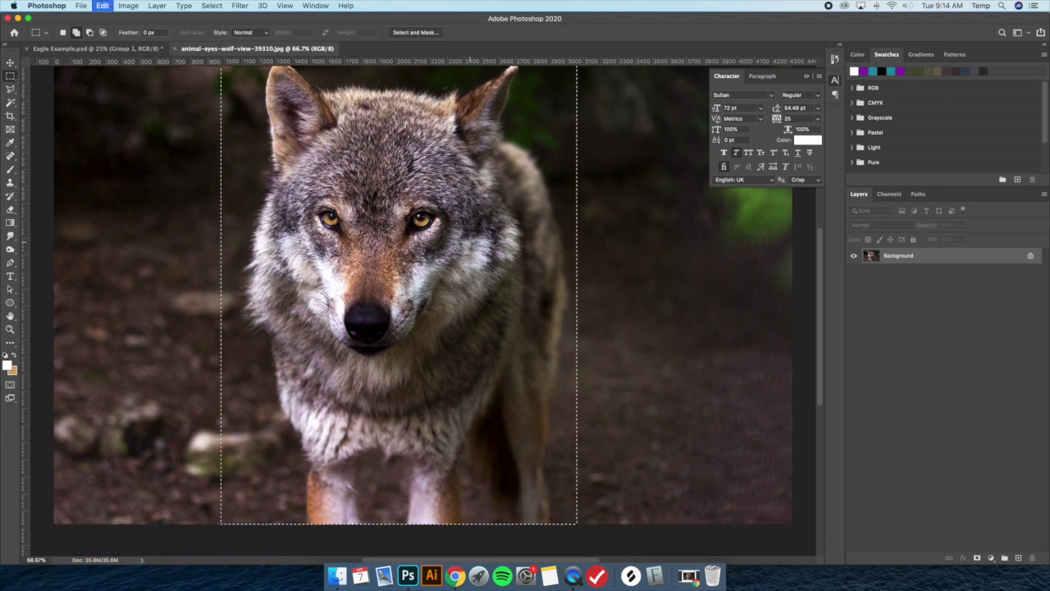
pyautogui.click(97, 49)
# Step: Paste the wolf into the design as a new layer with transform controls shown
pyautogui.press('v')
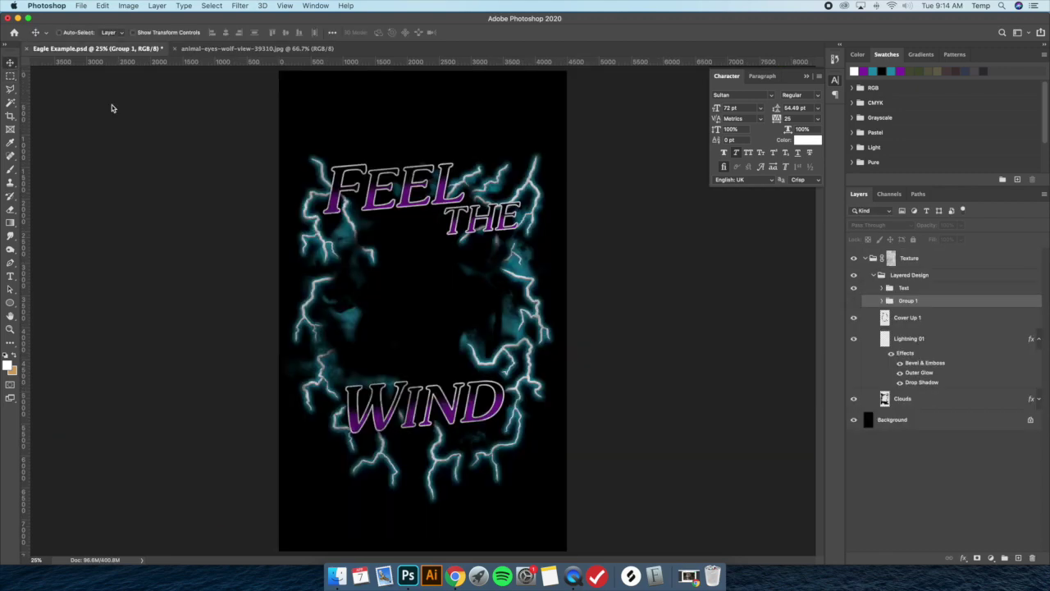
pyautogui.press('super+v')
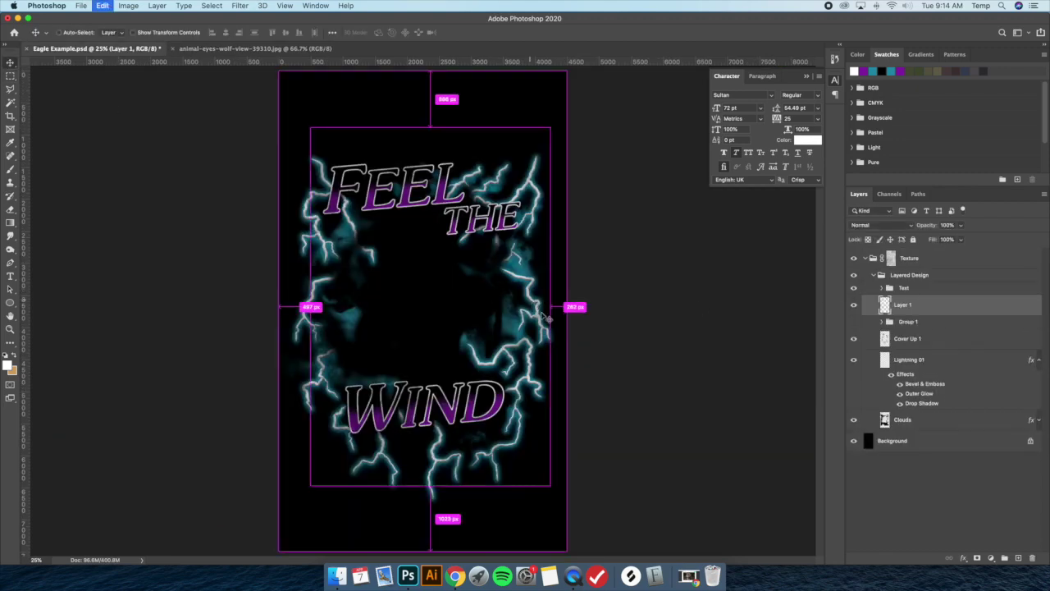
pyautogui.click(133, 32)
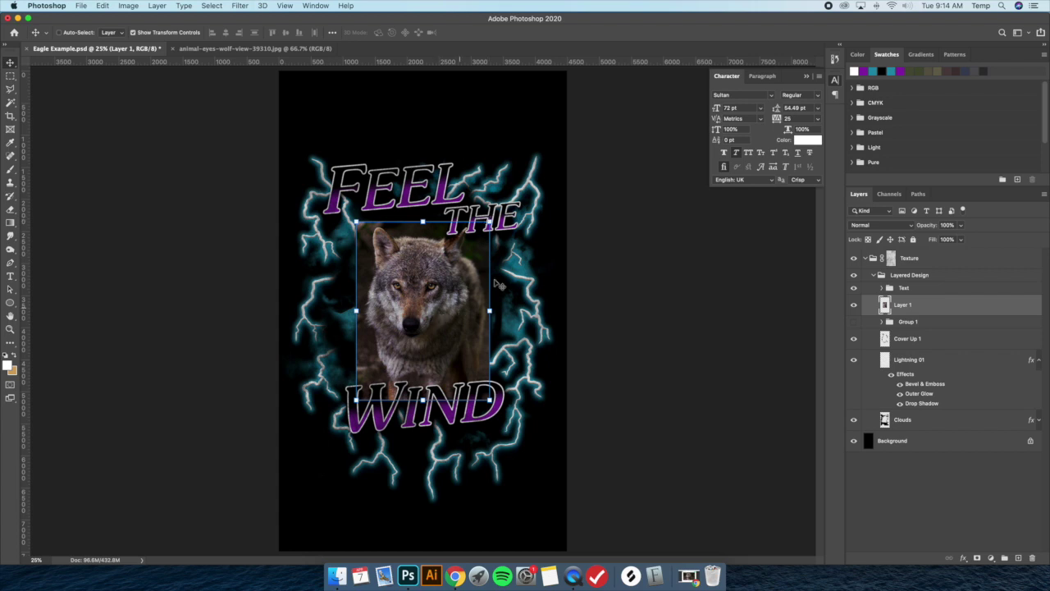
pyautogui.click(10, 76)
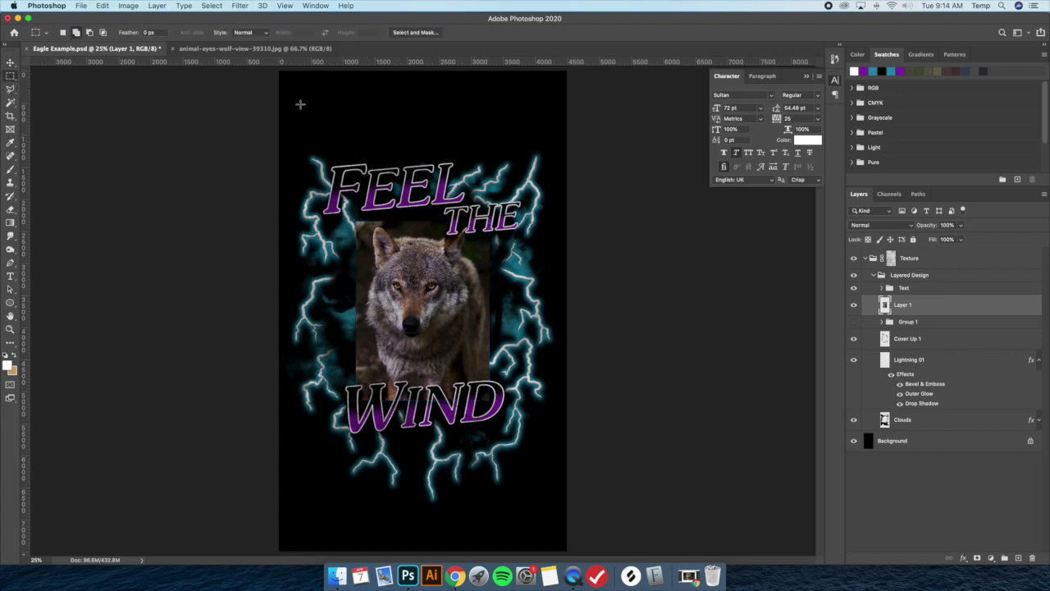
pyautogui.moveTo(364, 98); pyautogui.dragTo(412, 147)
pyautogui.rightClick(393, 113)
pyautogui.click(418, 116)
pyautogui.press('v')
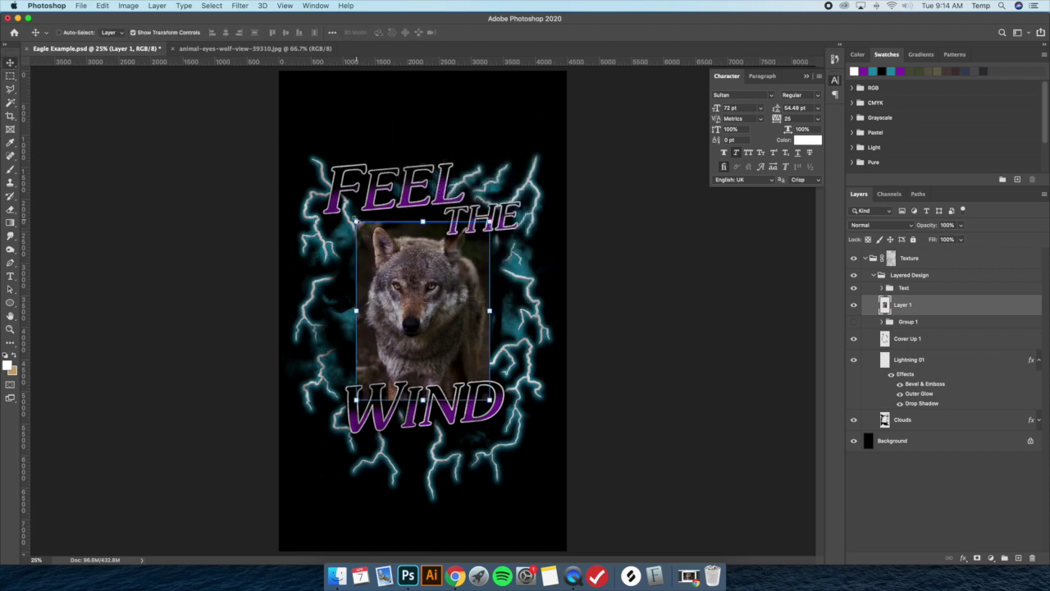
# Step: Enlarge the wolf between FEEL THE and WIND, move it lower, and hide transform controls
pyautogui.click(354, 220)
pyautogui.moveTo(354, 220); pyautogui.dragTo(334, 193)
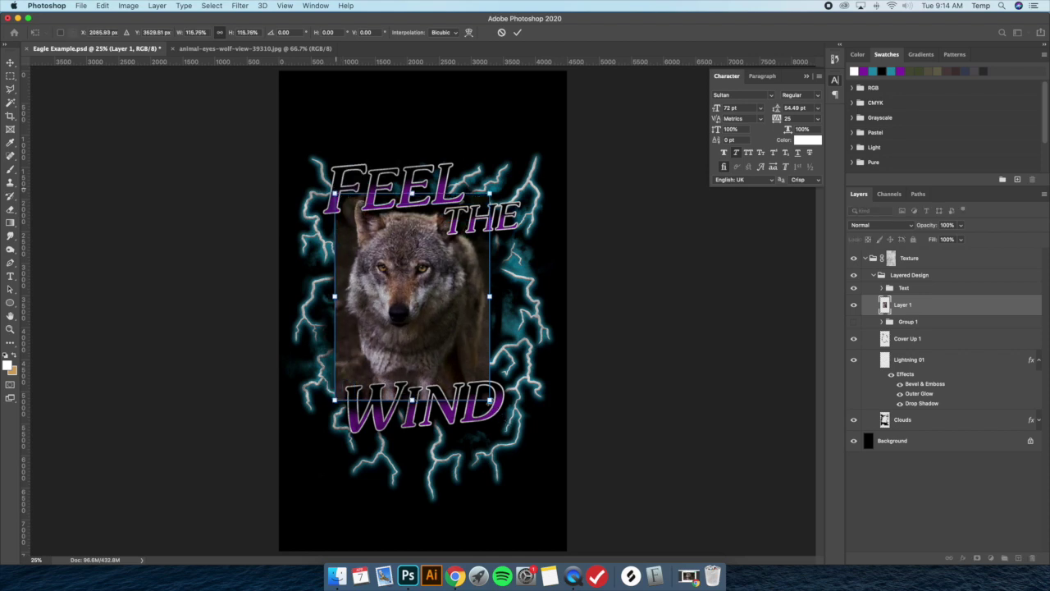
pyautogui.moveTo(490, 400); pyautogui.dragTo(525, 449)
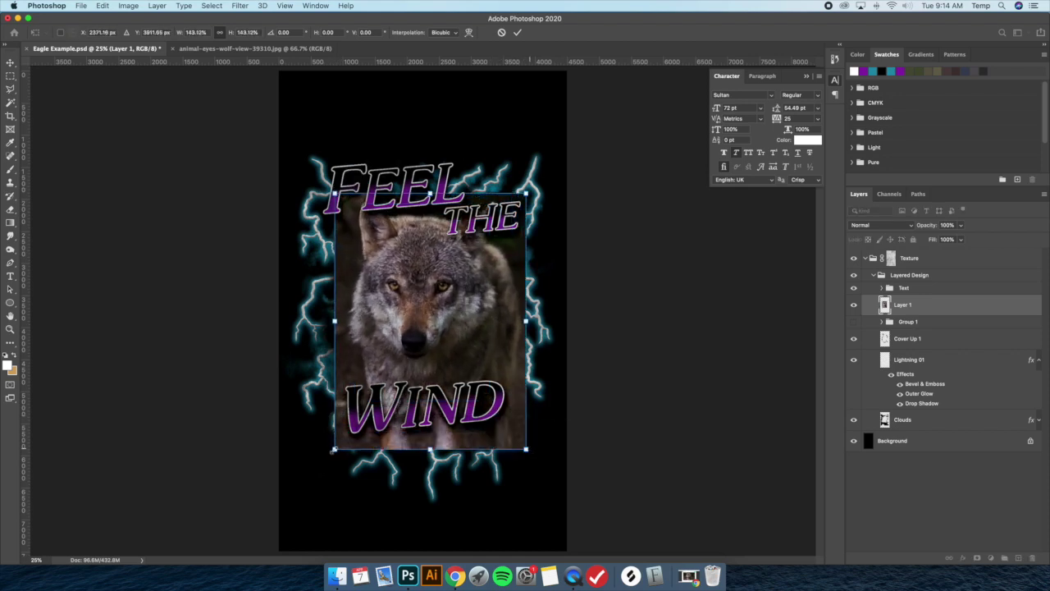
pyautogui.moveTo(317, 459); pyautogui.dragTo(320, 468)
pyautogui.moveTo(526, 194); pyautogui.dragTo(547, 180)
pyautogui.press('Return')
pyautogui.moveTo(465, 246); pyautogui.dragTo(462, 260)
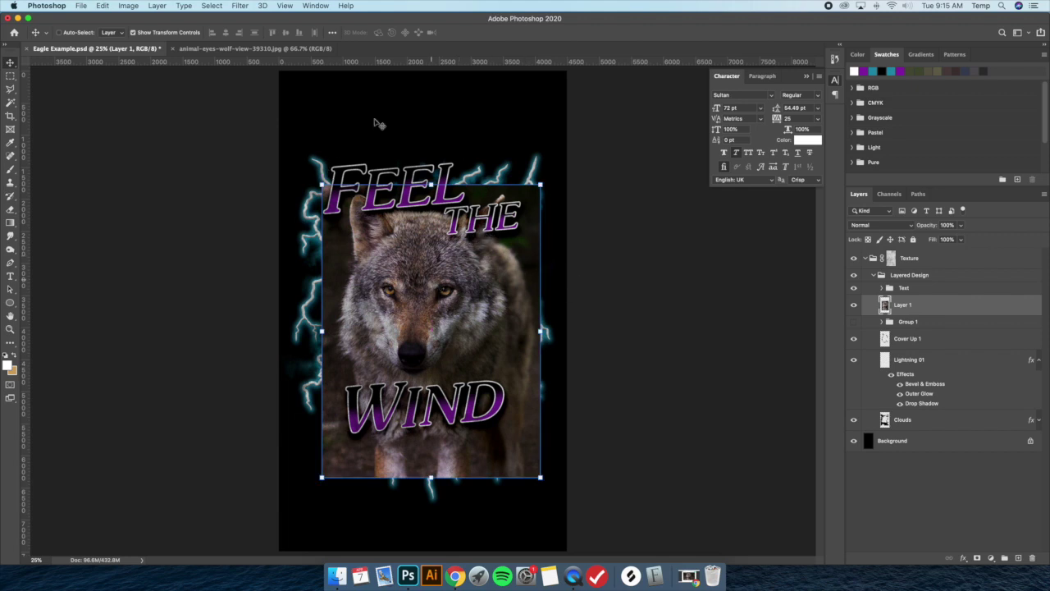
pyautogui.click(133, 33)
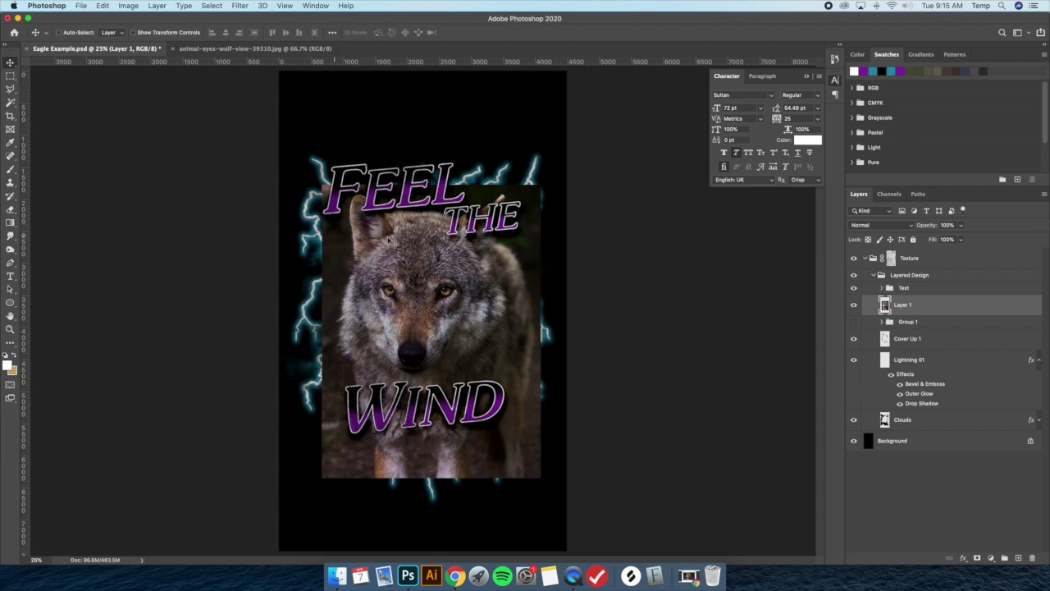
pyautogui.click(10, 211)
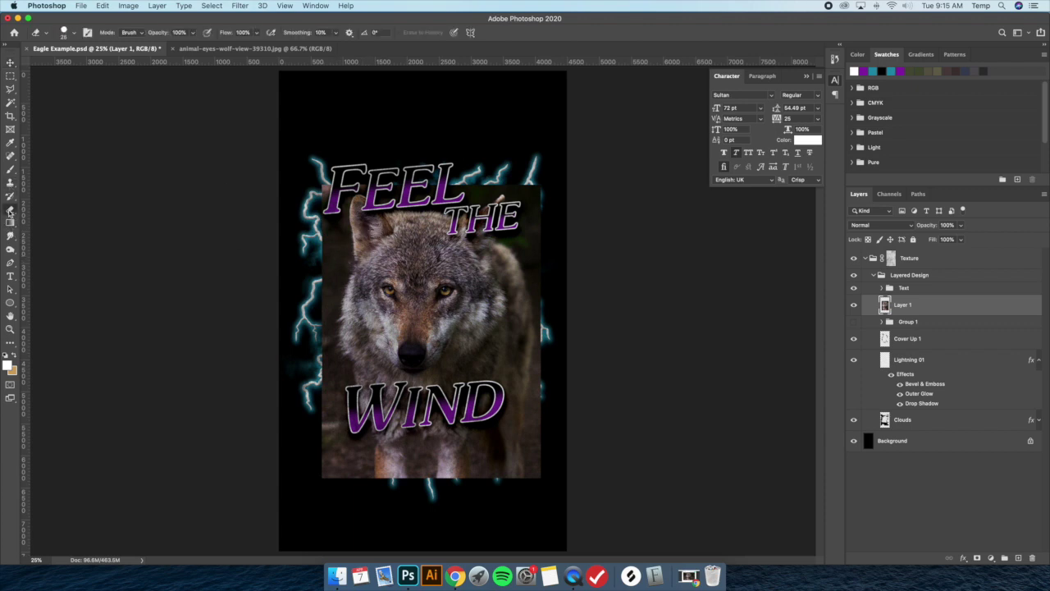
# Step: Enlarge the soft eraser brush to 460 px and duplicate Layer 1 with Cmd+J
pyautogui.click(73, 35)
pyautogui.moveTo(98, 65); pyautogui.dragTo(102, 65)
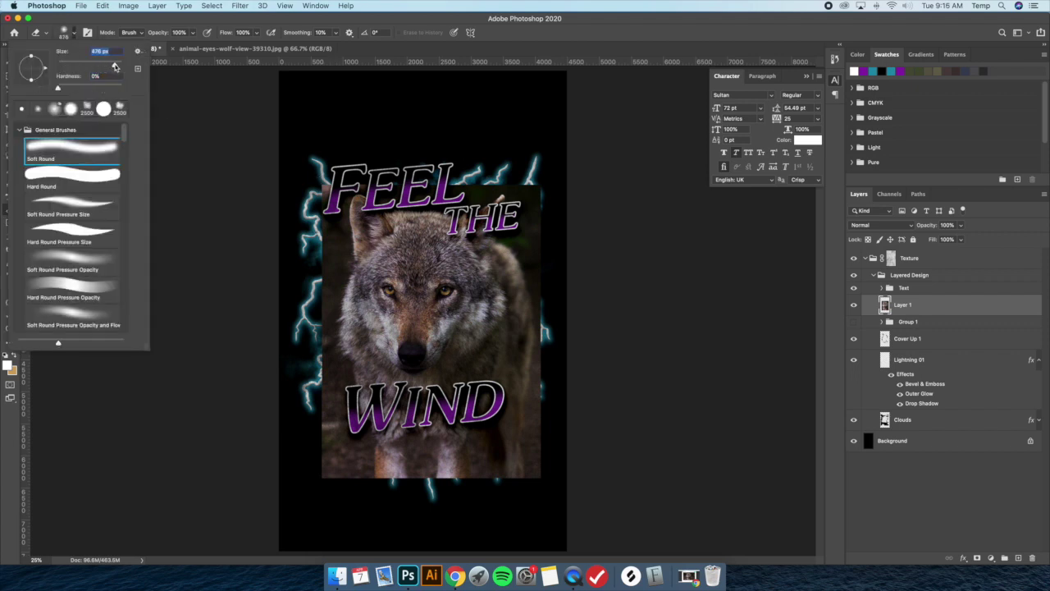
pyautogui.click(317, 151)
pyautogui.click(74, 37)
pyautogui.click(319, 169)
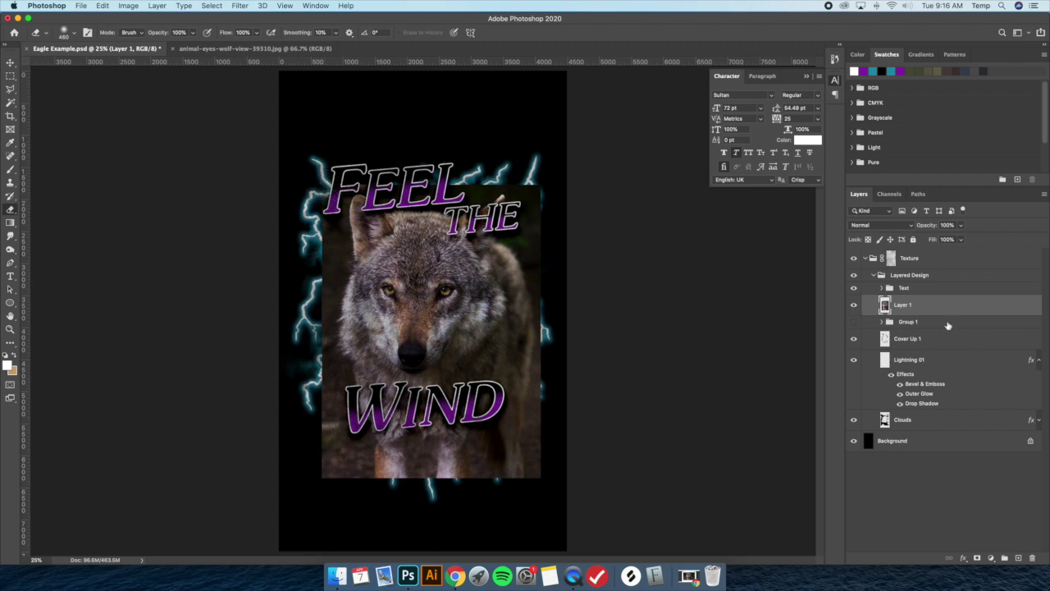
pyautogui.press('super+j')
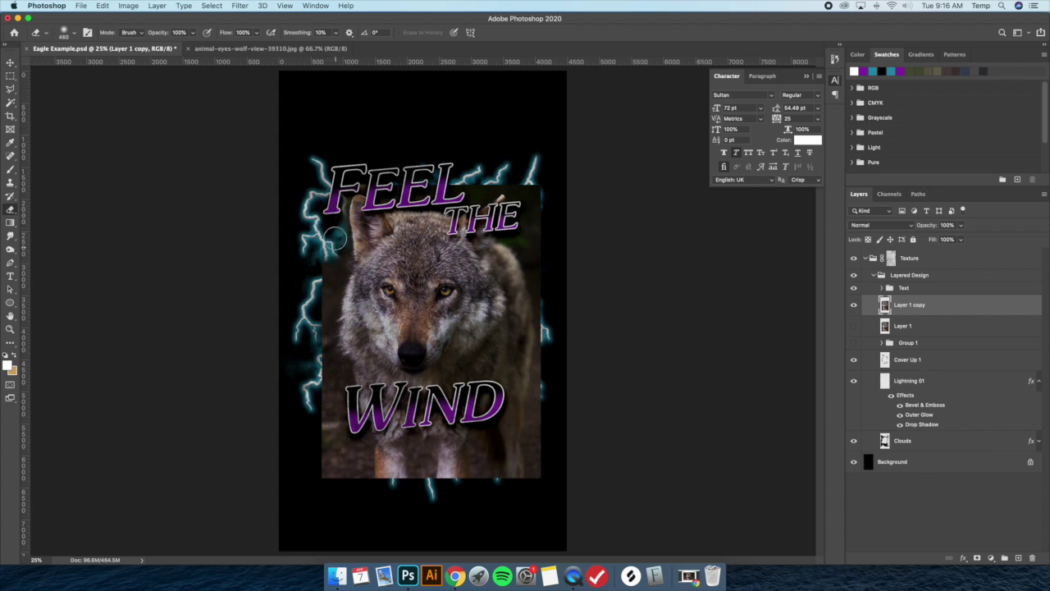
# Step: Erase the wolf photo's top-left edge and the dark area around THE, resizing the eraser to 380 px
pyautogui.moveTo(330, 221)
pyautogui.mouseDown()
pyautogui.moveTo(325, 277)
pyautogui.moveTo(337, 263)
pyautogui.moveTo(336, 253)
pyautogui.moveTo(321, 289)
pyautogui.moveTo(328, 276)
pyautogui.moveTo(320, 316)
pyautogui.moveTo(331, 269)
pyautogui.moveTo(320, 360)
pyautogui.moveTo(309, 329)
pyautogui.moveTo(338, 379)
pyautogui.moveTo(336, 401)
pyautogui.moveTo(326, 395)
pyautogui.moveTo(327, 491)
pyautogui.moveTo(338, 437)
pyautogui.moveTo(361, 463)
pyautogui.mouseUp()
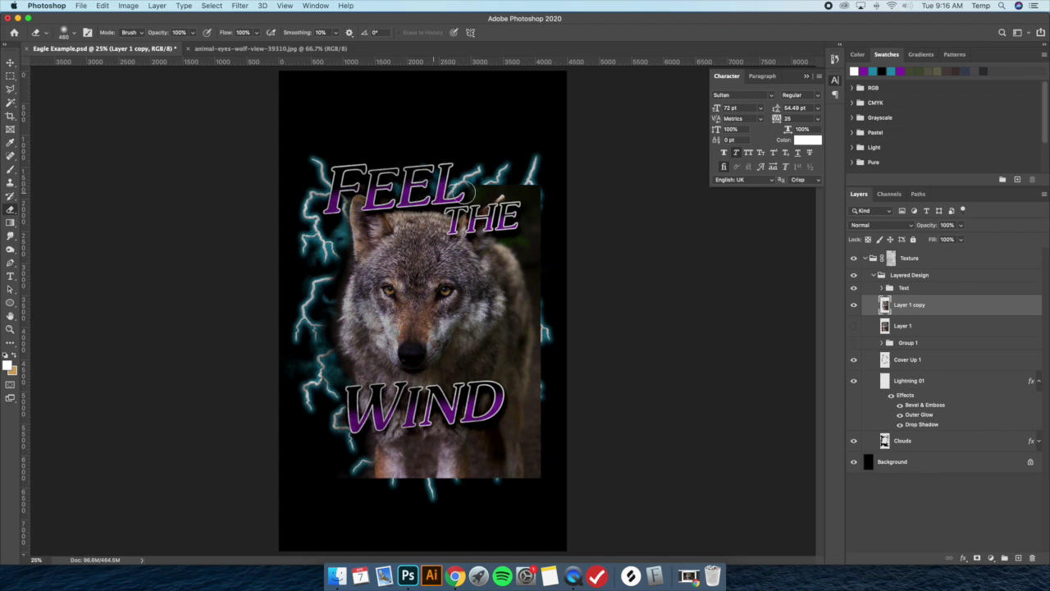
pyautogui.moveTo(483, 184); pyautogui.dragTo(482, 182)
pyautogui.click(75, 34)
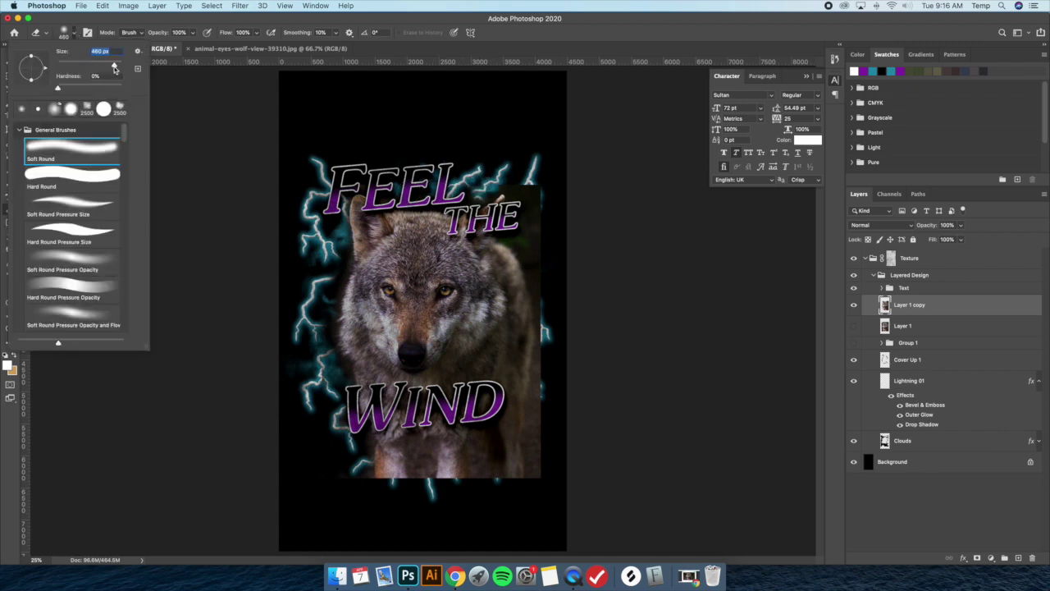
pyautogui.write('444')
pyautogui.press('Return')
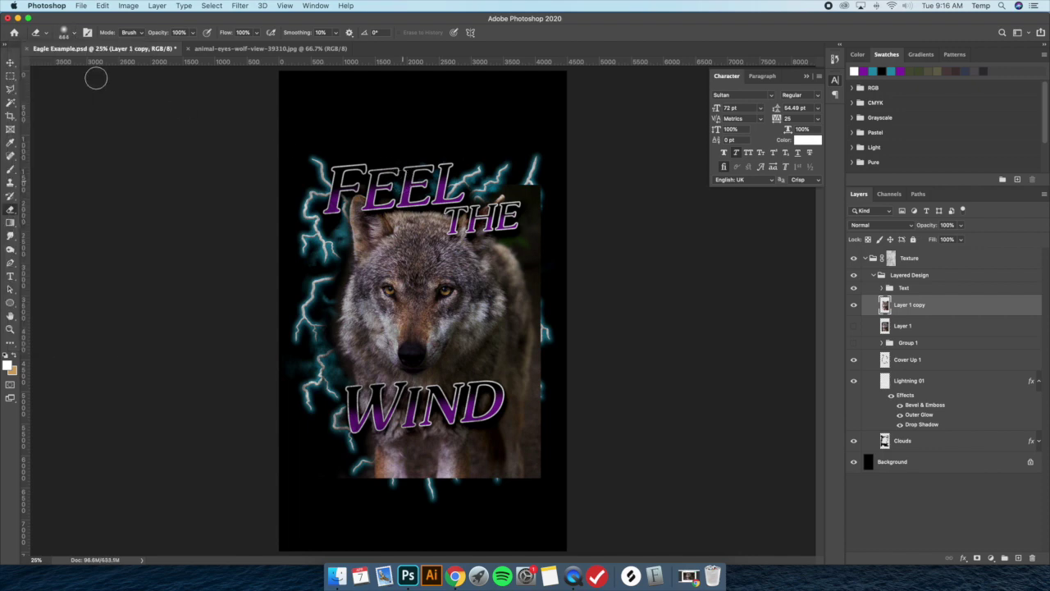
pyautogui.click(76, 34)
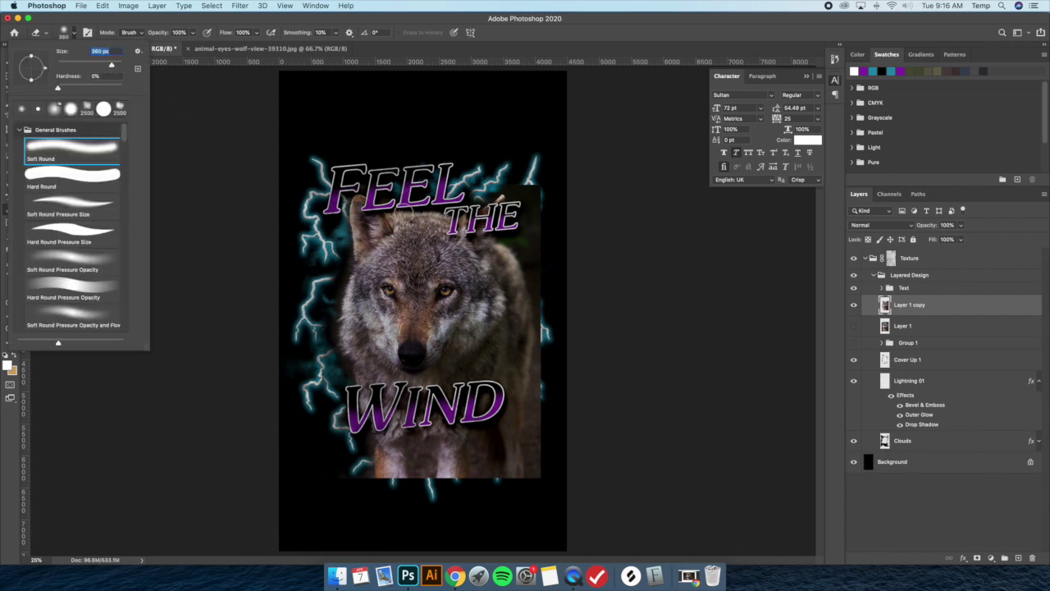
pyautogui.press('Return')
# Step: Erase the dark background right of THE, beside the left ear, and along the right edge
pyautogui.moveTo(484, 191)
pyautogui.mouseDown()
pyautogui.moveTo(524, 196)
pyautogui.moveTo(533, 187)
pyautogui.moveTo(521, 215)
pyautogui.moveTo(546, 205)
pyautogui.moveTo(516, 232)
pyautogui.moveTo(540, 259)
pyautogui.moveTo(534, 235)
pyautogui.moveTo(517, 243)
pyautogui.moveTo(533, 252)
pyautogui.moveTo(546, 288)
pyautogui.moveTo(528, 242)
pyautogui.moveTo(545, 273)
pyautogui.moveTo(515, 229)
pyautogui.moveTo(508, 235)
pyautogui.moveTo(533, 262)
pyautogui.moveTo(550, 328)
pyautogui.mouseUp()
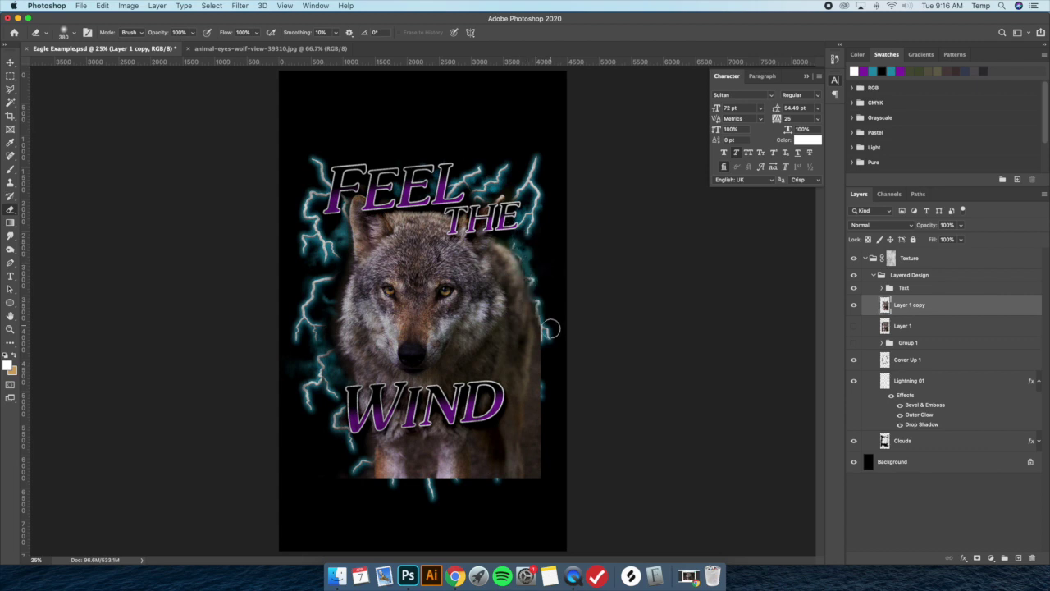
pyautogui.moveTo(332, 272)
pyautogui.mouseDown()
pyautogui.moveTo(329, 354)
pyautogui.moveTo(318, 315)
pyautogui.moveTo(342, 371)
pyautogui.moveTo(320, 363)
pyautogui.moveTo(325, 350)
pyautogui.moveTo(339, 381)
pyautogui.mouseUp()
pyautogui.moveTo(523, 218)
pyautogui.mouseDown()
pyautogui.moveTo(539, 270)
pyautogui.moveTo(549, 333)
pyautogui.moveTo(539, 372)
pyautogui.moveTo(525, 264)
pyautogui.moveTo(549, 358)
pyautogui.moveTo(528, 484)
pyautogui.mouseUp()
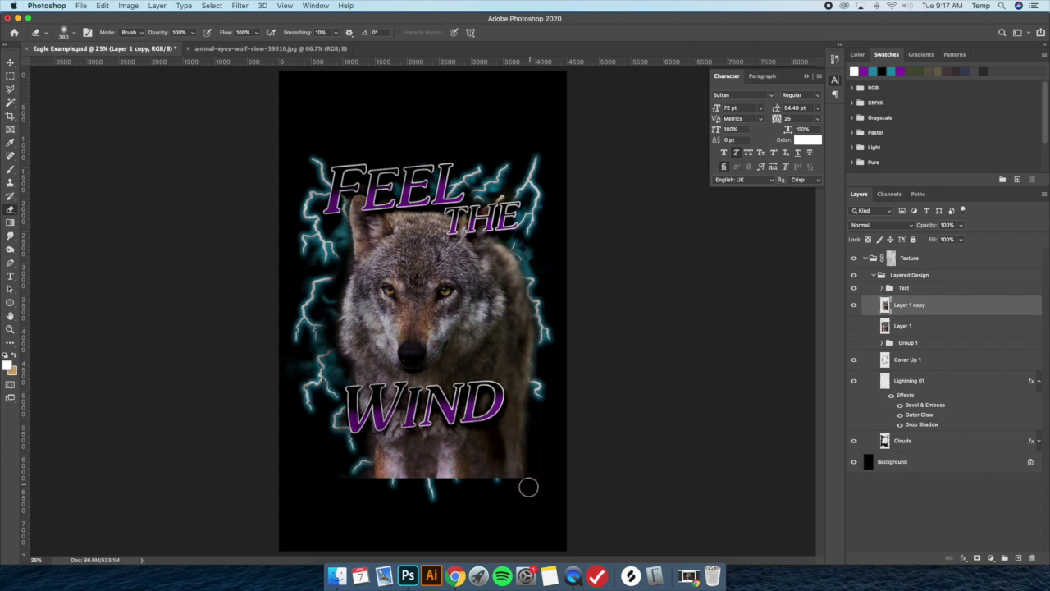
# Step: Keep erasing the wolf copy's right edge toward THE so more lightning shows
pyautogui.moveTo(532, 243)
pyautogui.mouseDown()
pyautogui.moveTo(512, 228)
pyautogui.moveTo(524, 201)
pyautogui.moveTo(484, 183)
pyautogui.moveTo(468, 191)
pyautogui.moveTo(474, 170)
pyautogui.moveTo(461, 189)
pyautogui.moveTo(486, 173)
pyautogui.moveTo(481, 197)
pyautogui.moveTo(467, 193)
pyautogui.moveTo(476, 161)
pyautogui.moveTo(456, 197)
pyautogui.moveTo(375, 161)
pyautogui.moveTo(409, 182)
pyautogui.moveTo(327, 211)
pyautogui.moveTo(337, 235)
pyautogui.moveTo(327, 250)
pyautogui.moveTo(334, 217)
pyautogui.moveTo(328, 269)
pyautogui.mouseUp()
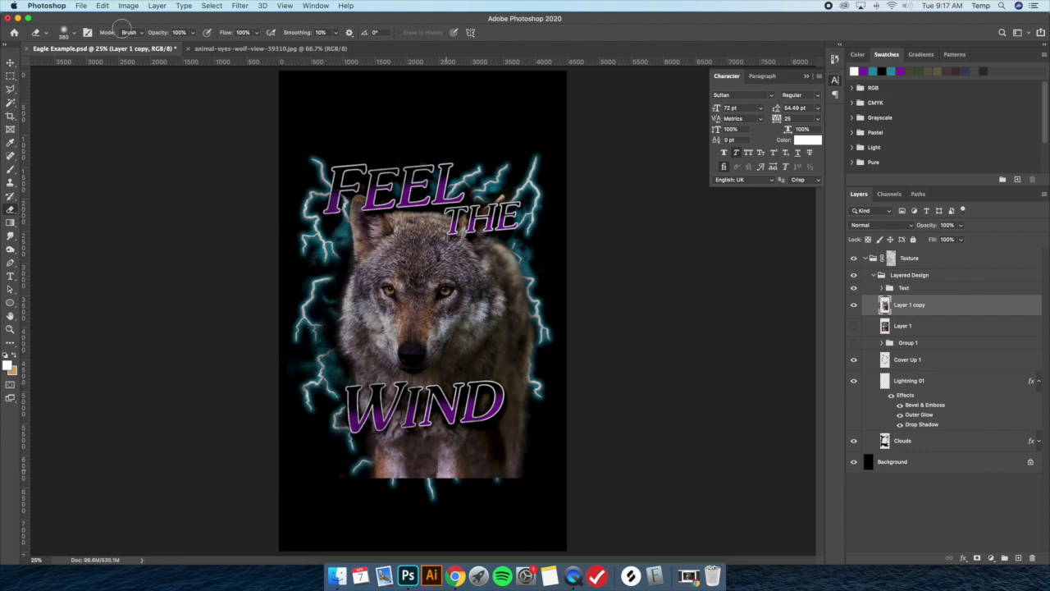
# Step: Resize the soft eraser to 508 px and fade the wolf photo's bottom edge into black
pyautogui.click(74, 35)
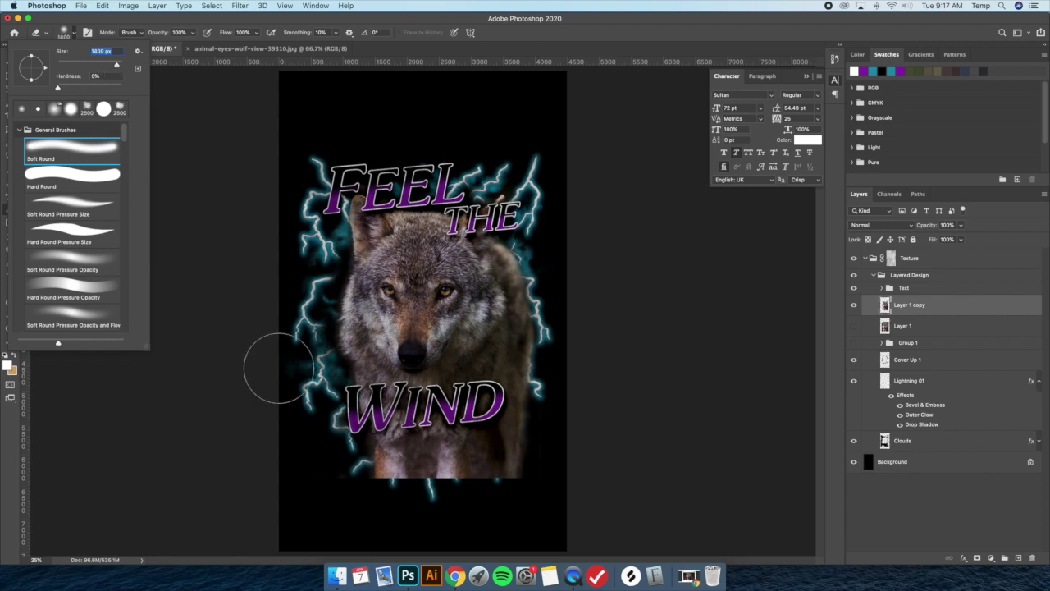
pyautogui.moveTo(113, 65); pyautogui.dragTo(120, 73)
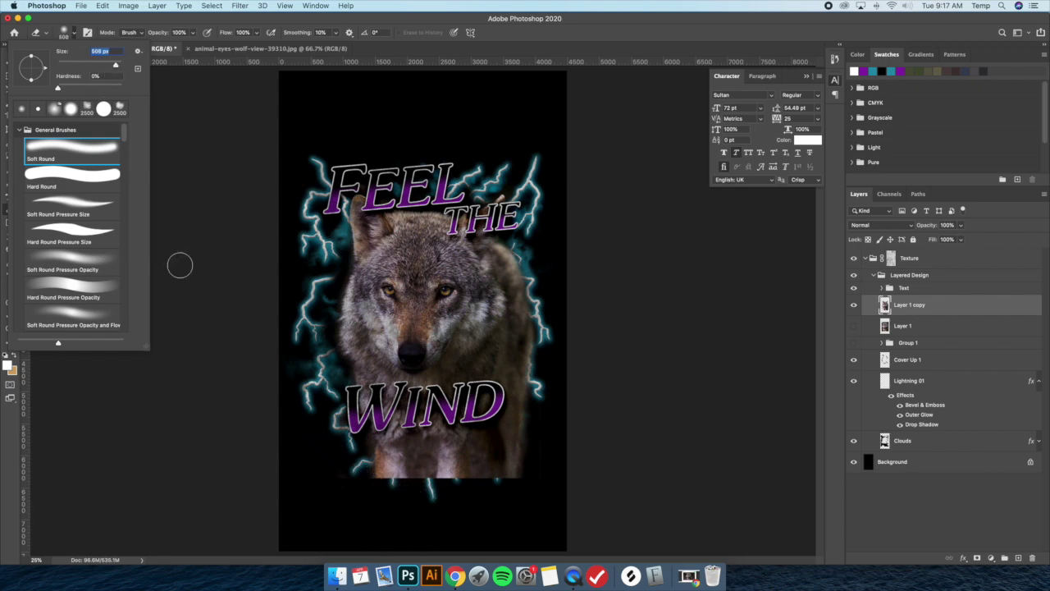
pyautogui.click(324, 476)
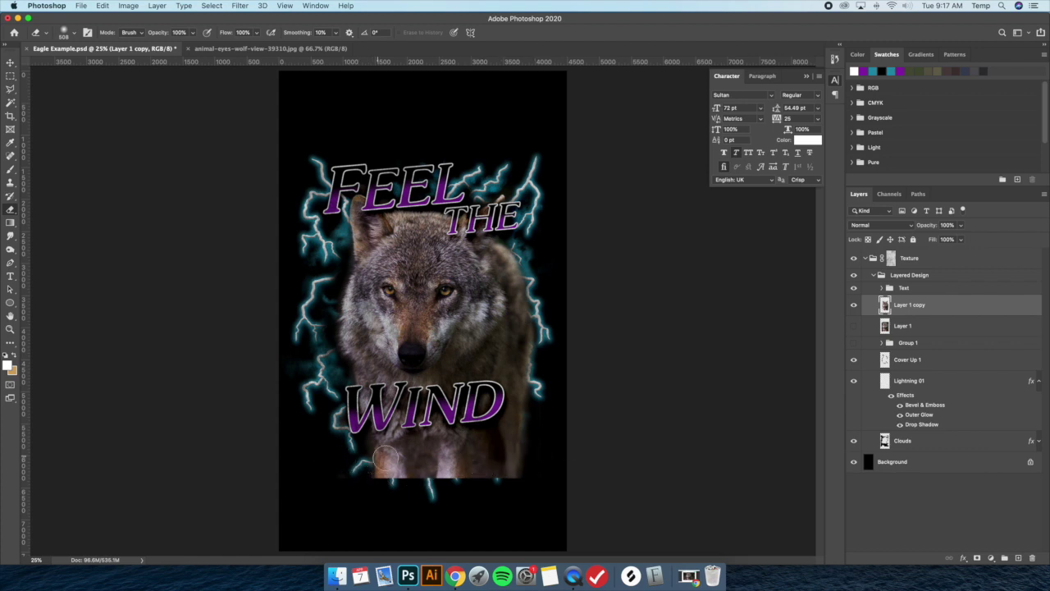
pyautogui.click(73, 33)
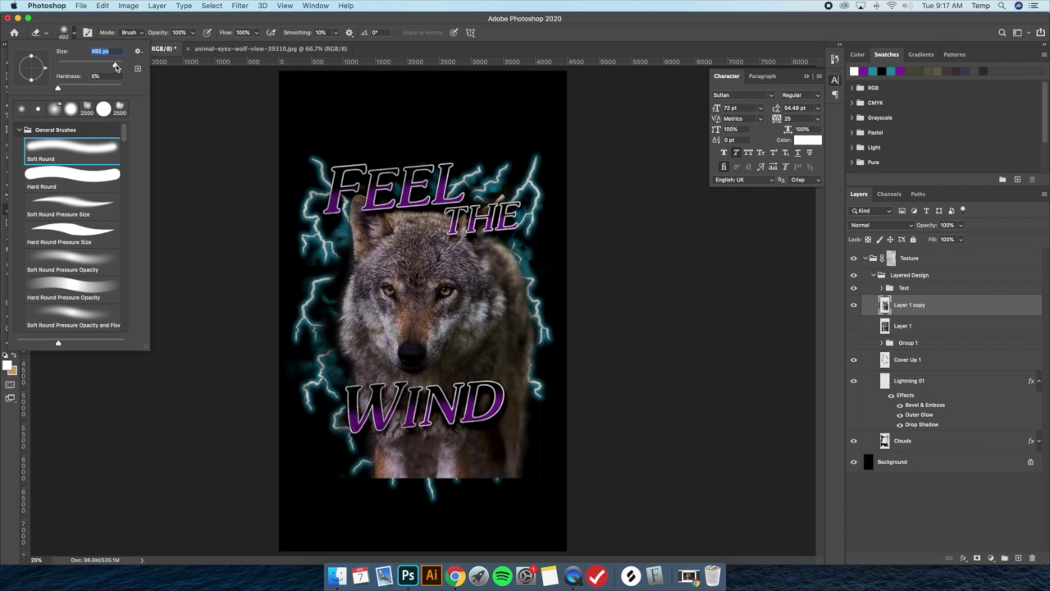
pyautogui.moveTo(317, 495); pyautogui.dragTo(571, 485)
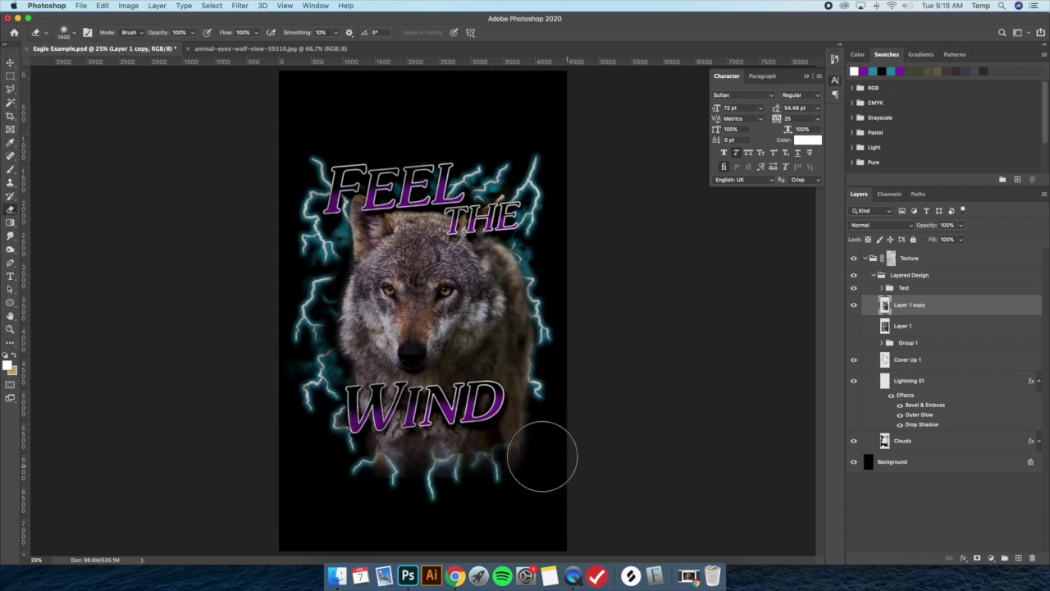
pyautogui.click(72, 33)
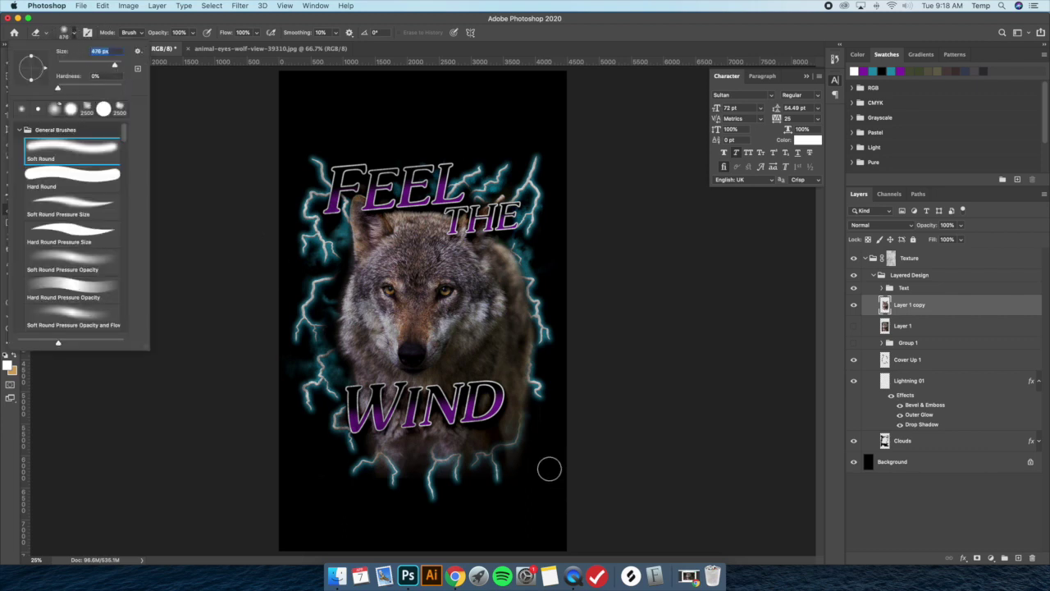
pyautogui.click(522, 449)
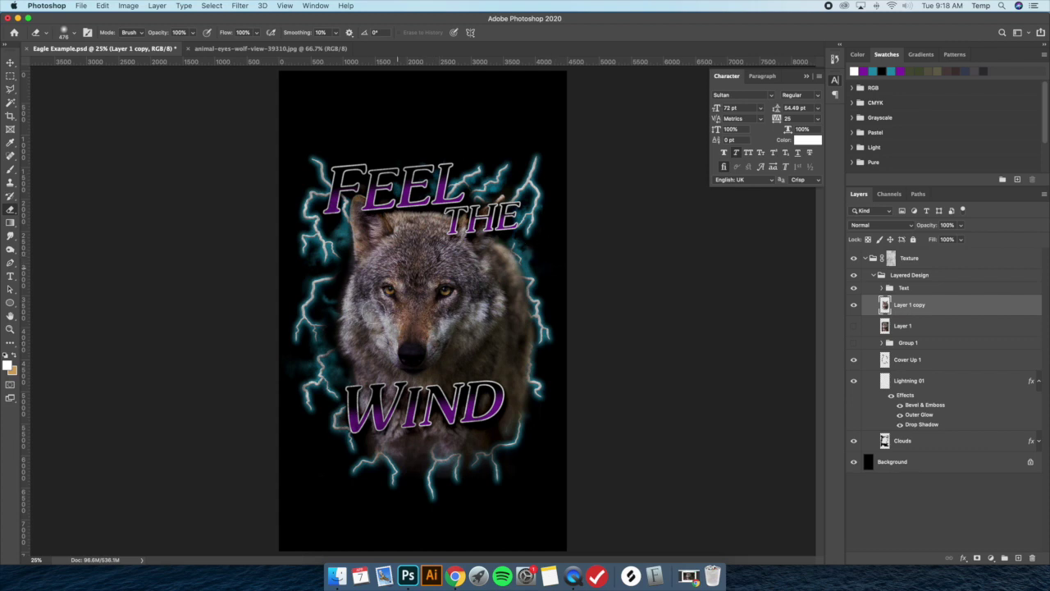
pyautogui.press('v')
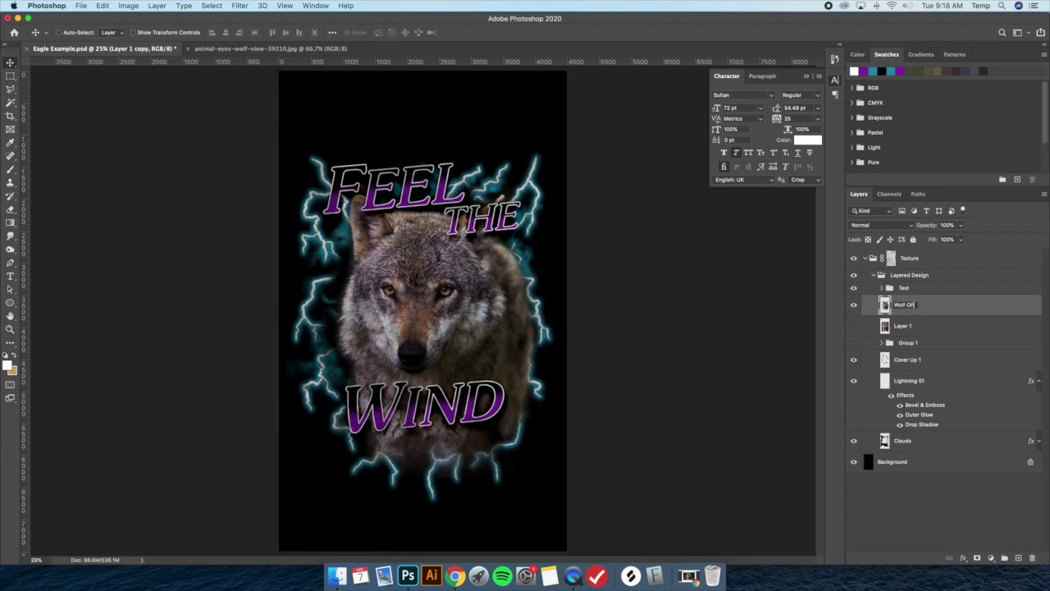
# Step: Confirm the layer name Wolf OG and duplicate it as Wolf OG copy
pyautogui.press('Return')
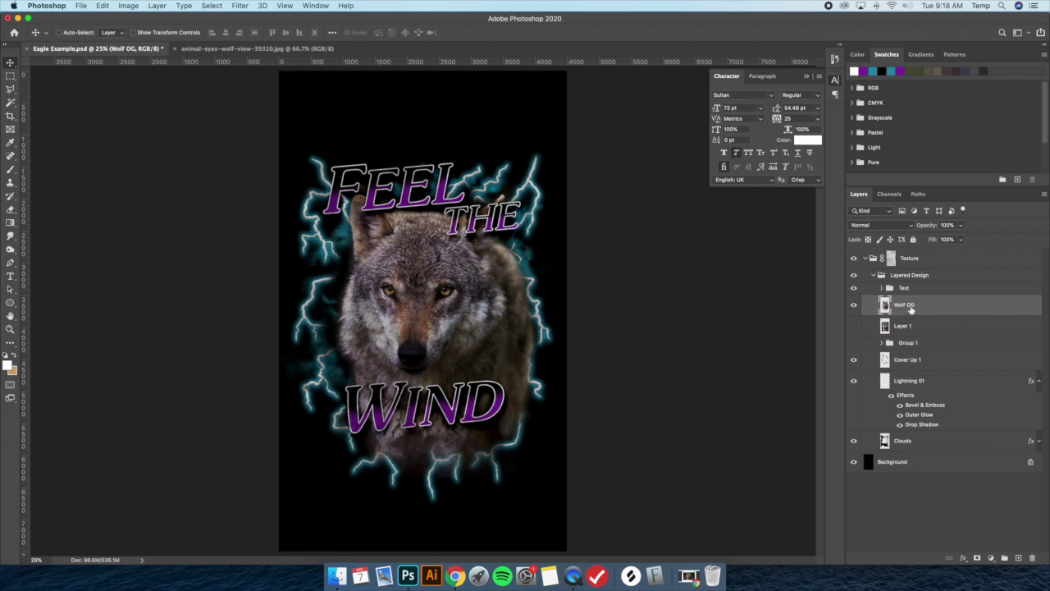
pyautogui.press('super+j')
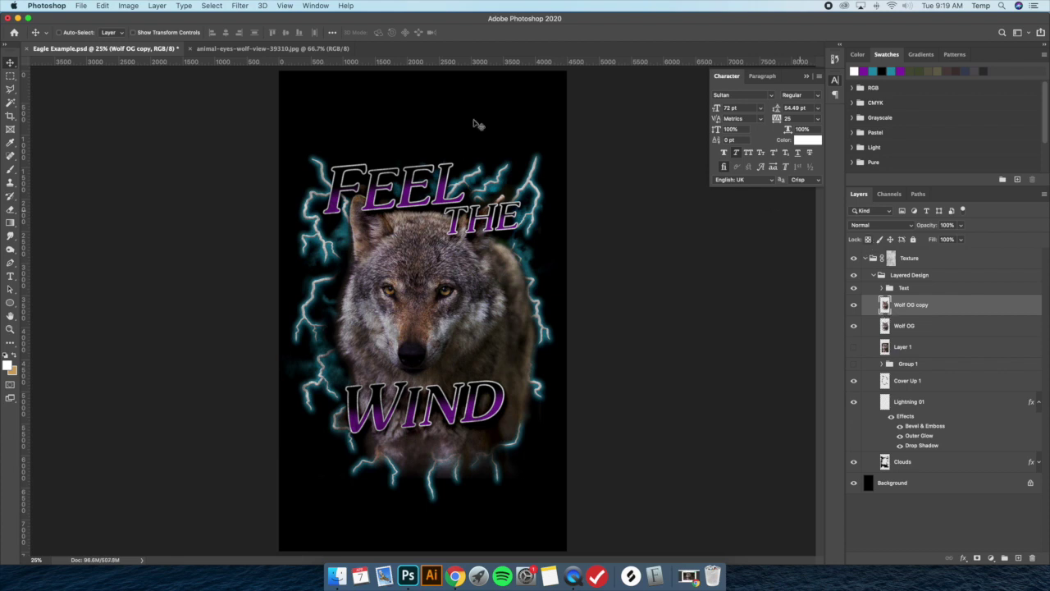
# Step: Apply a 33.1-pixel Gaussian Blur to the Wolf OG copy layer
pyautogui.click(239, 5)
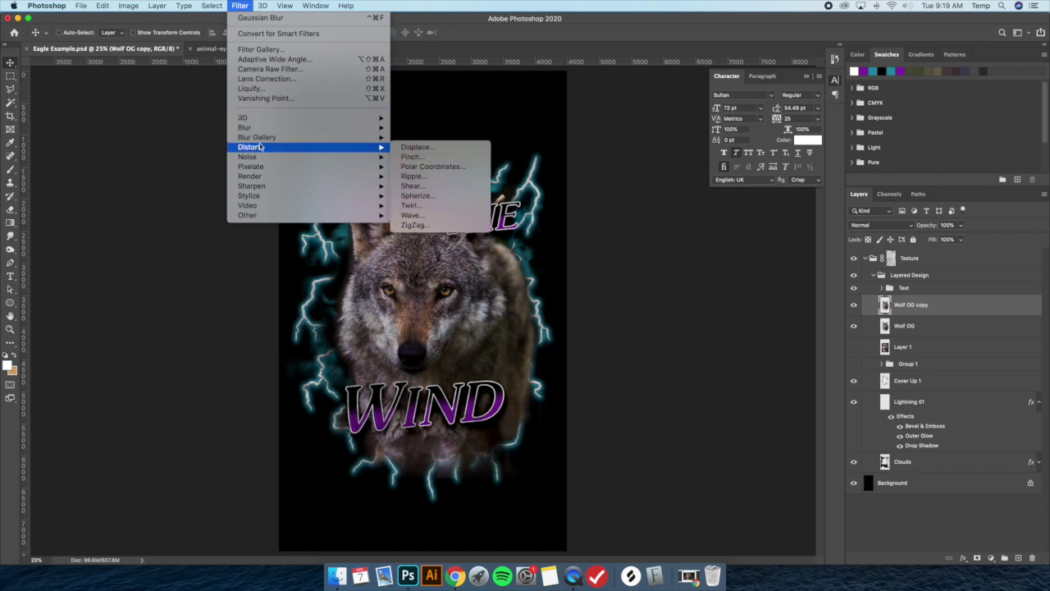
pyautogui.moveTo(265, 129)
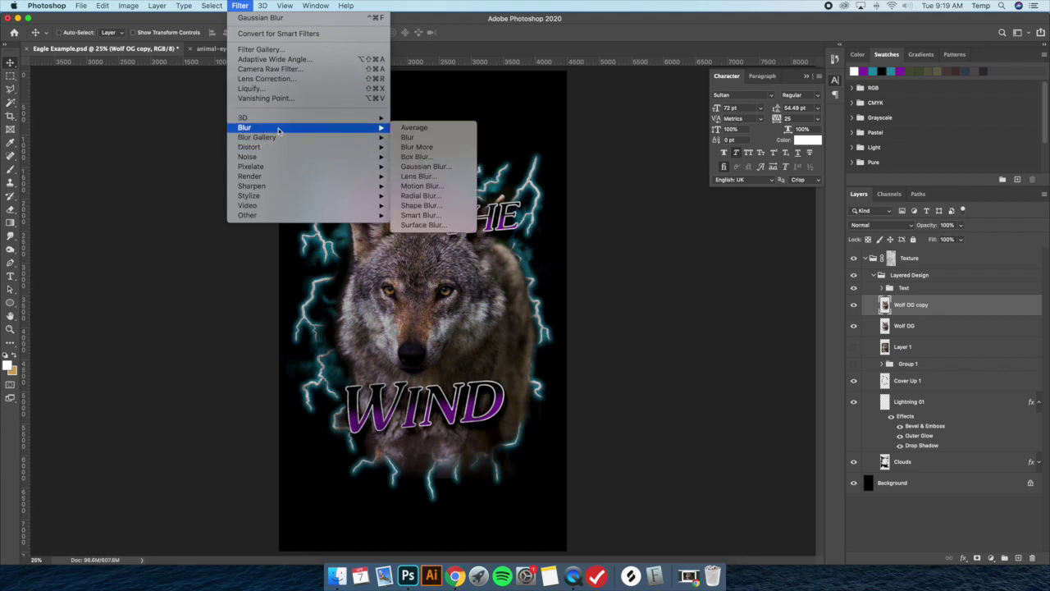
pyautogui.click(425, 165)
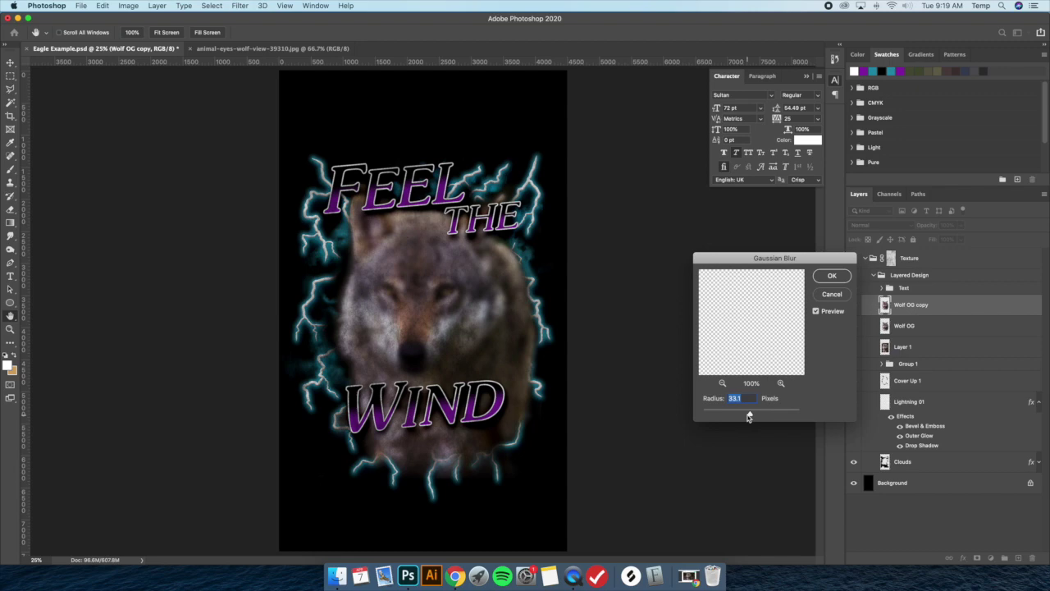
pyautogui.moveTo(746, 416)
pyautogui.mouseDown()
pyautogui.moveTo(734, 415)
pyautogui.moveTo(750, 415)
pyautogui.mouseUp()
pyautogui.click(831, 276)
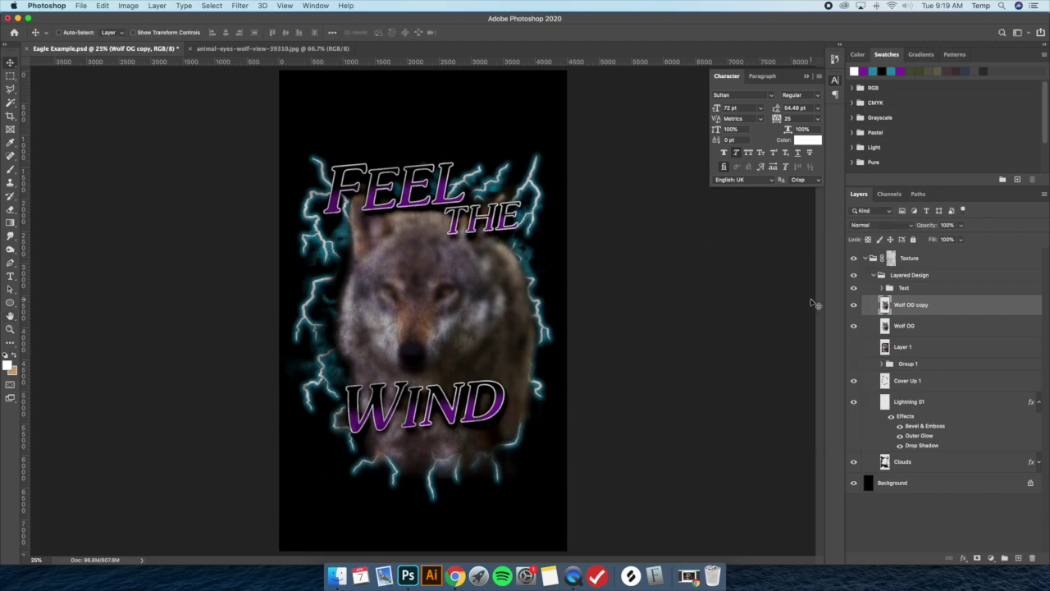
# Step: Set Wolf OG copy to Overlay blend mode, try 67% opacity, and toggle its visibility to compare
pyautogui.click(870, 226)
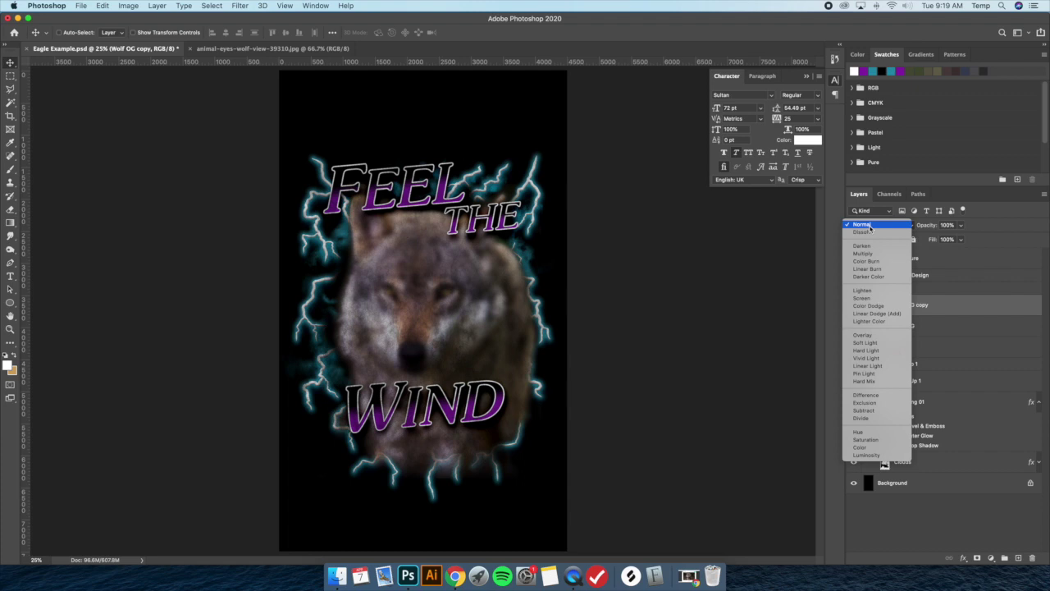
pyautogui.click(861, 335)
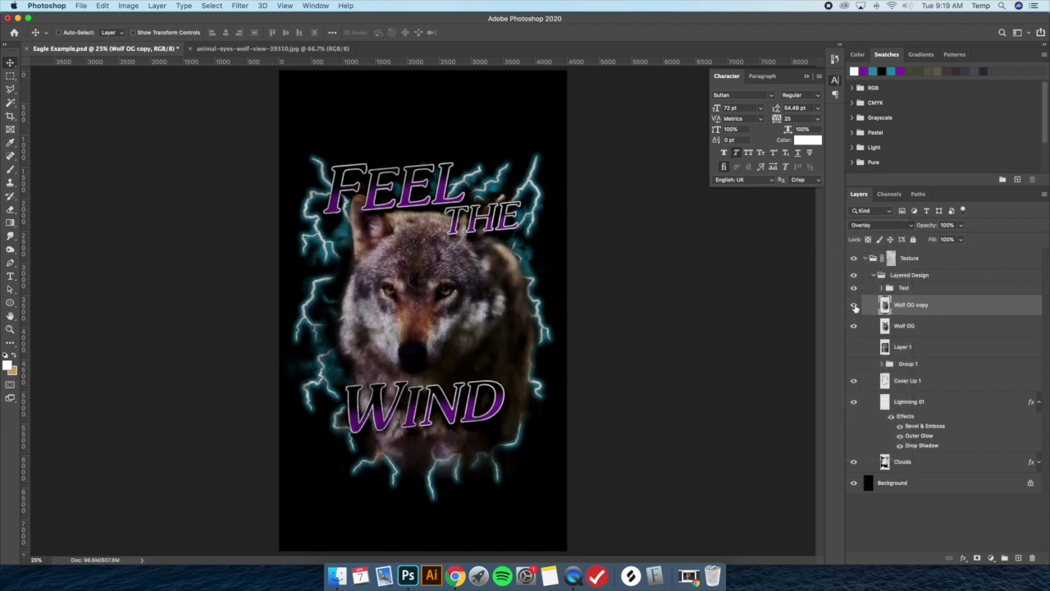
pyautogui.click(854, 306)
pyautogui.click(961, 225)
pyautogui.moveTo(965, 240)
pyautogui.mouseDown()
pyautogui.moveTo(938, 239)
pyautogui.moveTo(971, 238)
pyautogui.moveTo(943, 239)
pyautogui.moveTo(958, 238)
pyautogui.mouseUp()
pyautogui.click(854, 305)
pyautogui.click(855, 306)
pyautogui.click(855, 306)
# Step: Settle the copy's opacity at 40% after trying 79%, then select both wolf layers
pyautogui.click(961, 225)
pyautogui.moveTo(963, 238); pyautogui.dragTo(925, 227)
pyautogui.click(854, 306)
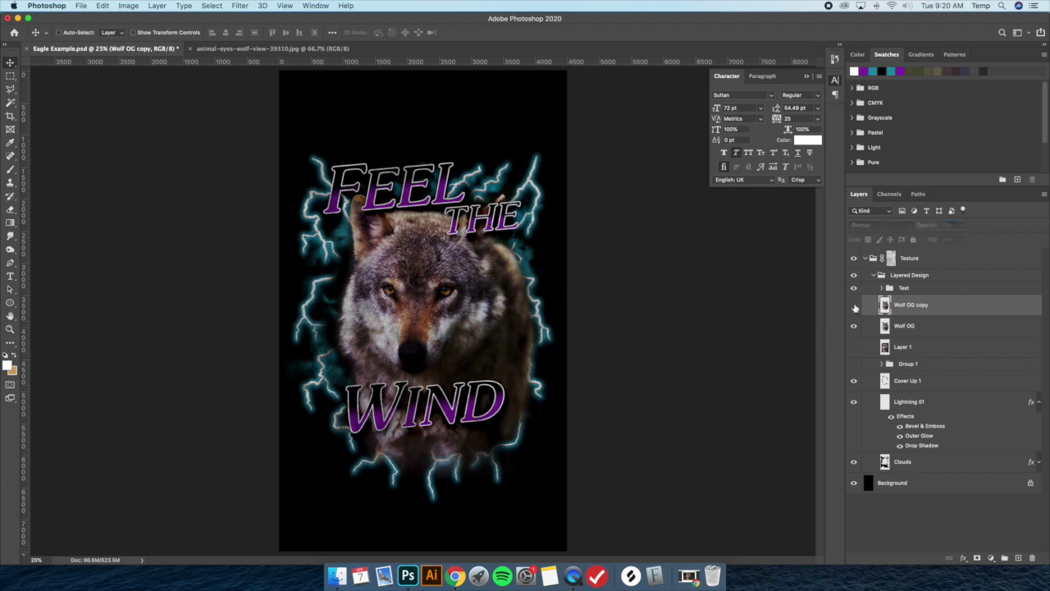
pyautogui.click(854, 306)
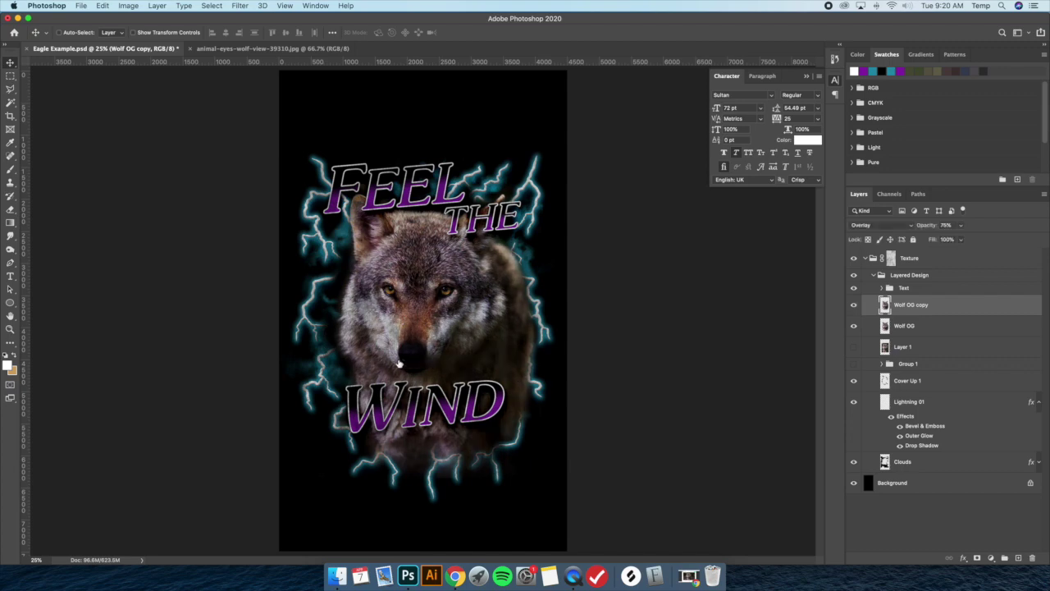
pyautogui.click(961, 225)
pyautogui.moveTo(961, 240); pyautogui.dragTo(944, 238)
pyautogui.click(922, 332)
pyautogui.click(932, 320)
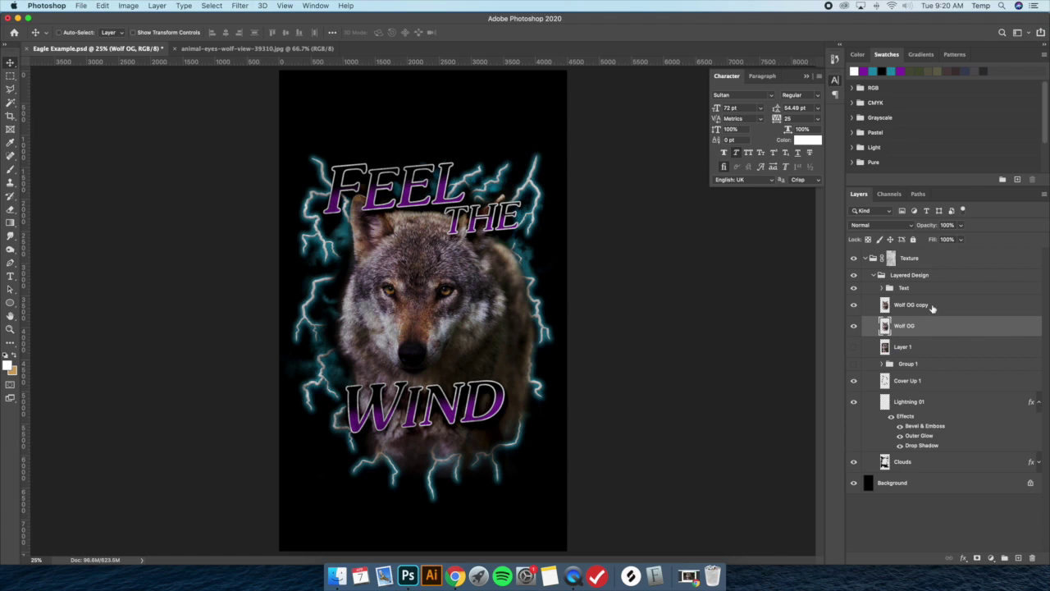
pyautogui.keyDown('shift'); pyautogui.click(933, 309); pyautogui.keyUp('shift')
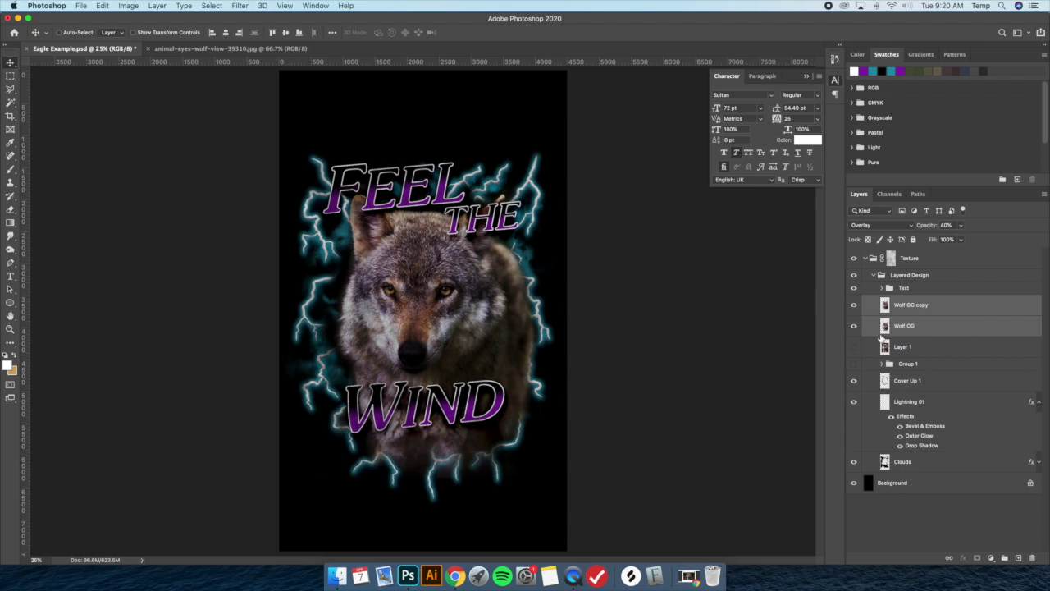
# Step: Merge the two wolf layers and erase the lower chest fur below WIND
pyautogui.rightClick(914, 313)
pyautogui.press('Return')
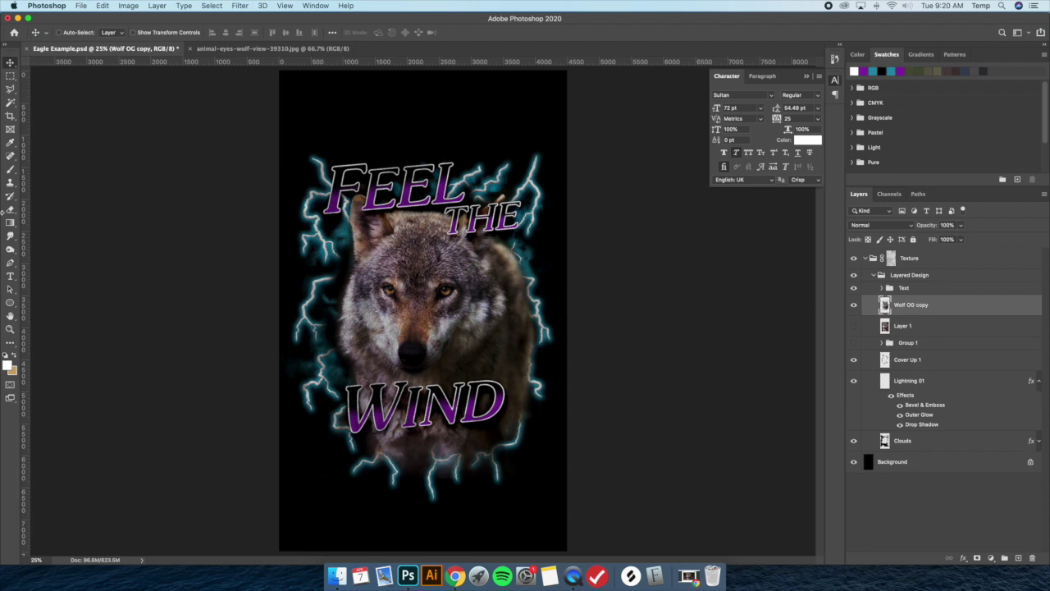
pyautogui.click(10, 210)
pyautogui.moveTo(380, 456); pyautogui.dragTo(433, 472)
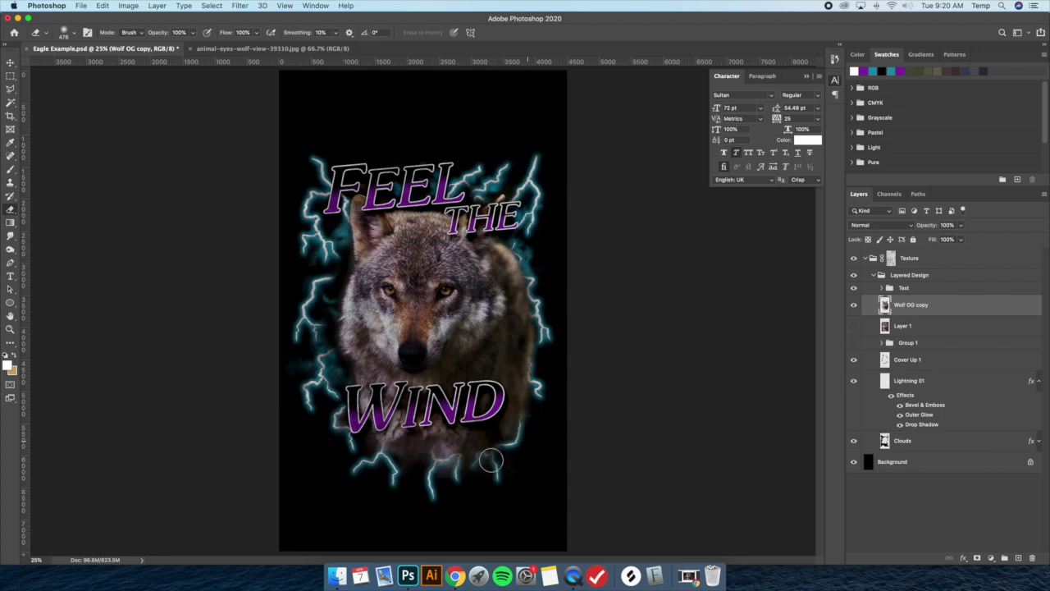
# Step: Enlarge the soft eraser brush to 2120 px
pyautogui.click(73, 33)
pyautogui.moveTo(117, 67); pyautogui.dragTo(123, 66)
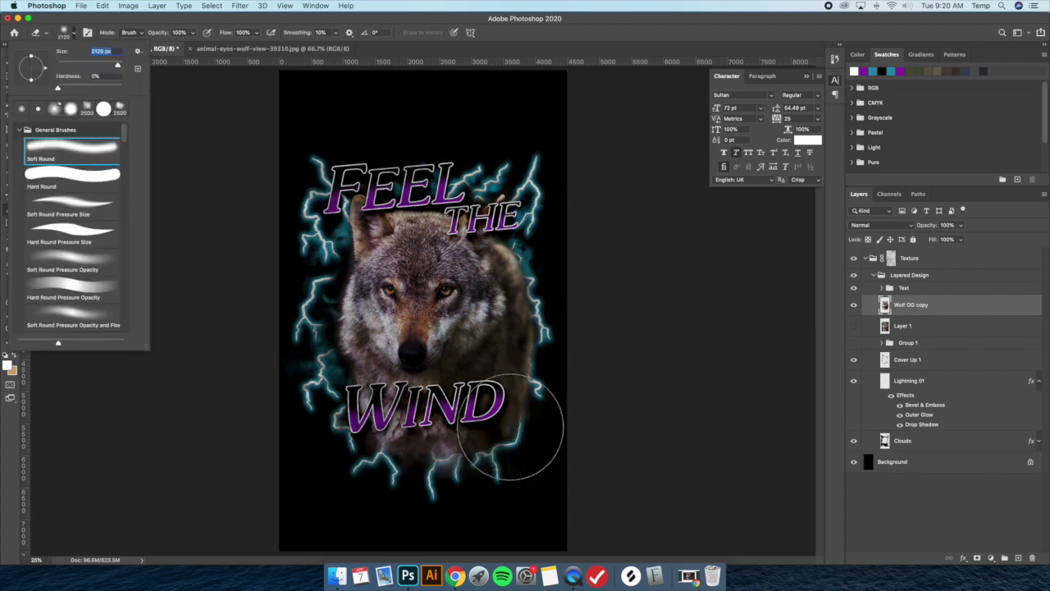
pyautogui.click(535, 471)
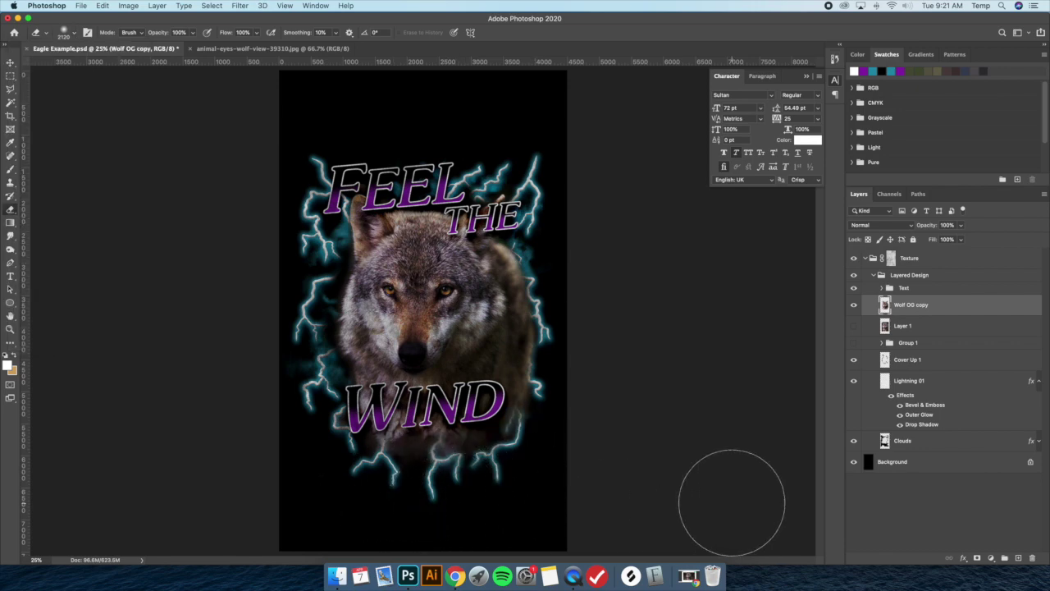
pyautogui.click(10, 63)
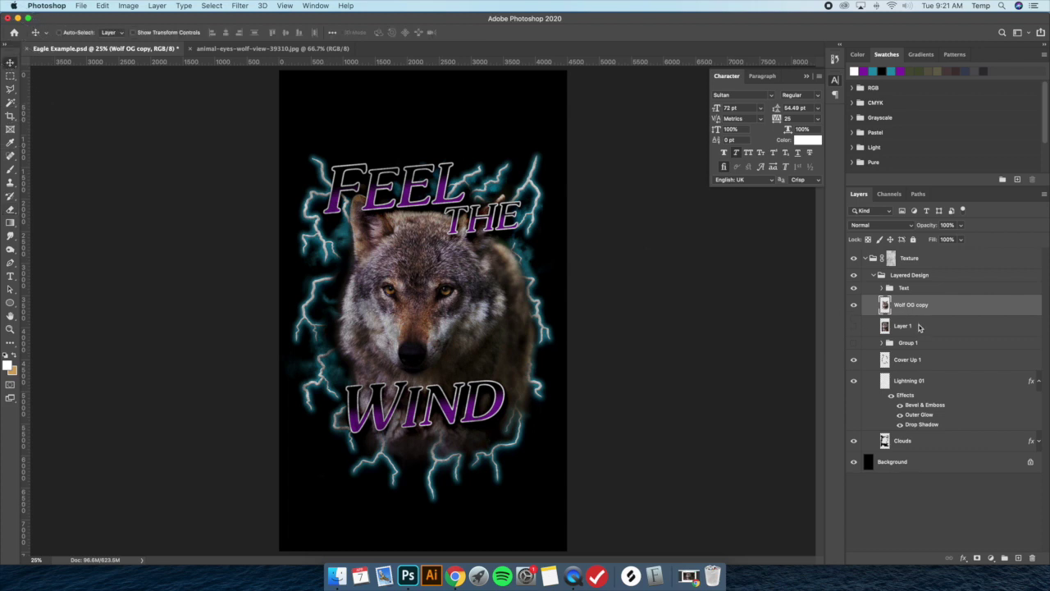
# Step: Rename the merged wolf layer 'Wolf Blur Overlay' and convert it to a smart object
pyautogui.doubleClick(917, 305)
pyautogui.click(926, 305)
pyautogui.press('BackSpace')
pyautogui.press('BackSpace')
pyautogui.press('BackSpace')
pyautogui.press('BackSpace')
pyautogui.press('Return')
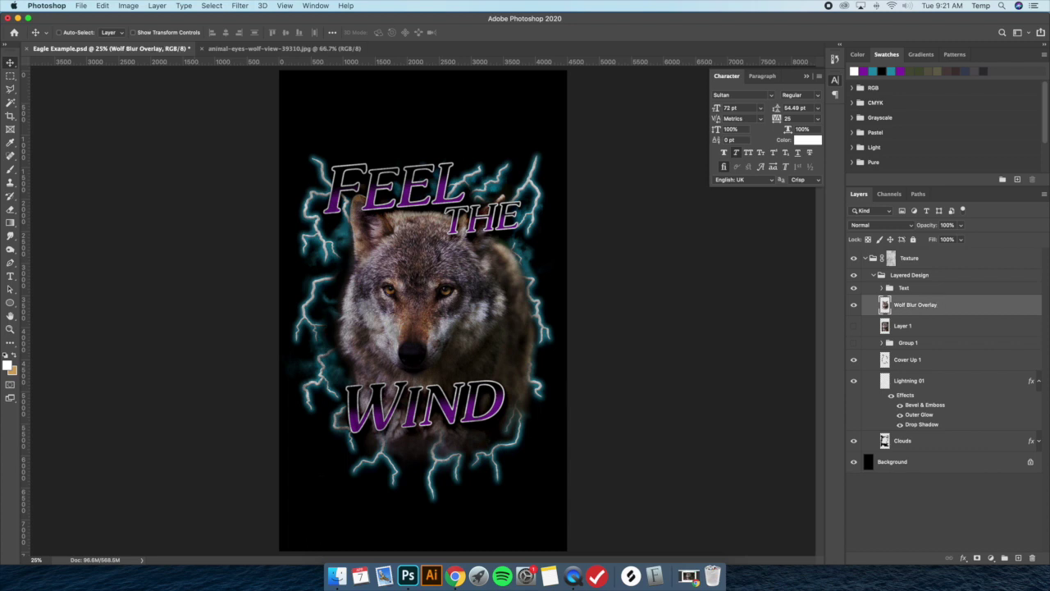
pyautogui.rightClick(916, 306)
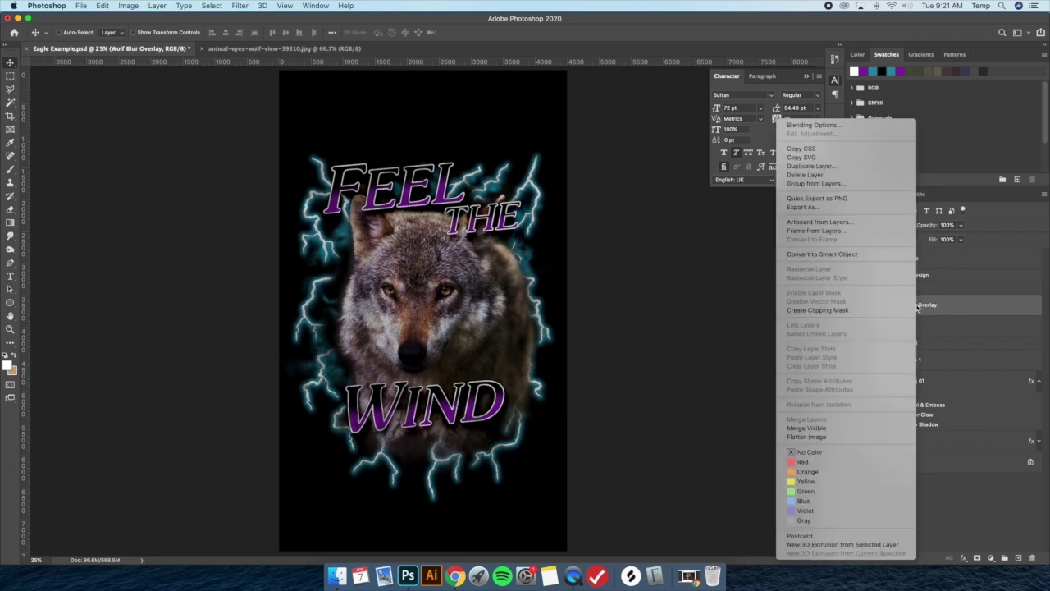
pyautogui.click(847, 255)
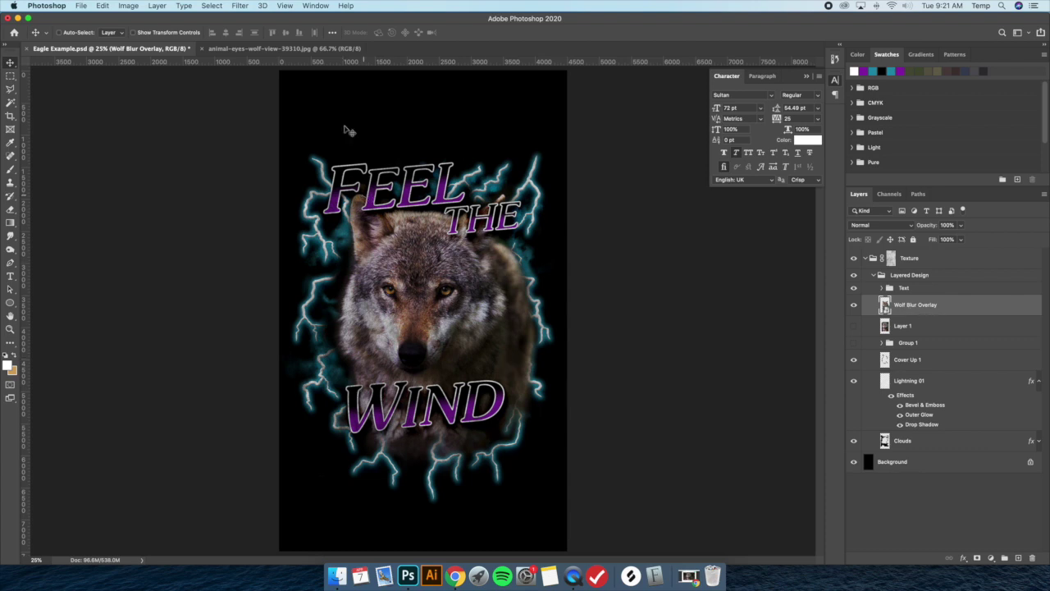
# Step: Open Image > Adjustments > Selective Color on the wolf and load the Bootleg Rap 01 preset
pyautogui.click(134, 5)
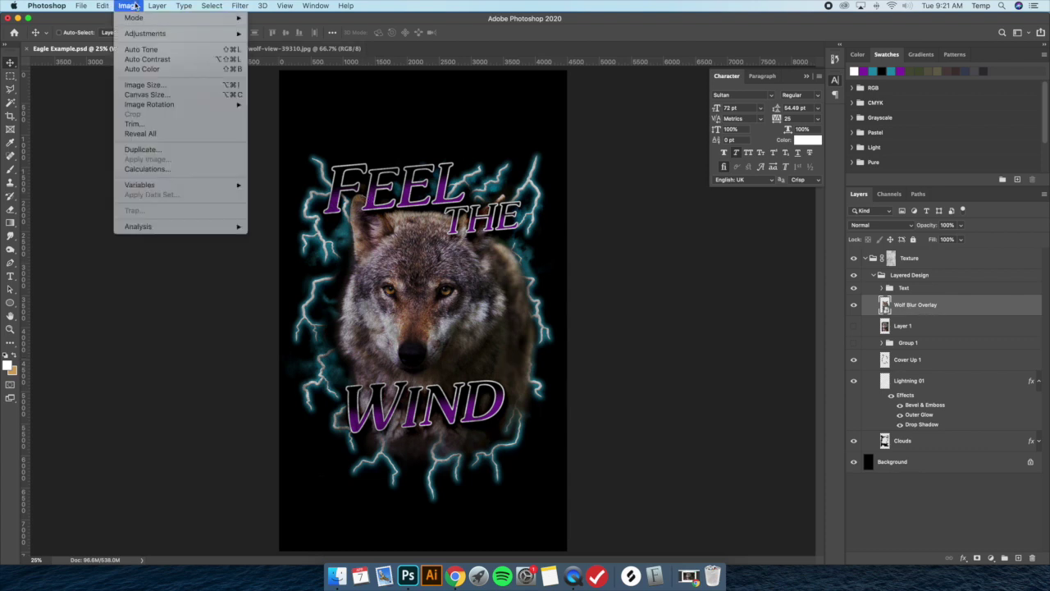
pyautogui.moveTo(144, 33)
pyautogui.click(283, 192)
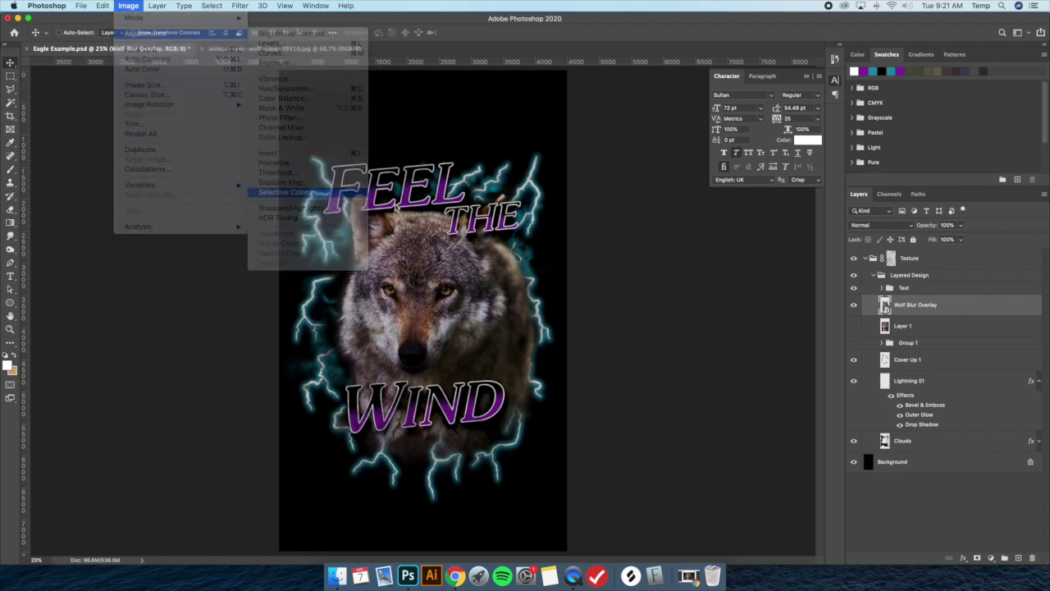
pyautogui.moveTo(632, 216); pyautogui.dragTo(622, 266)
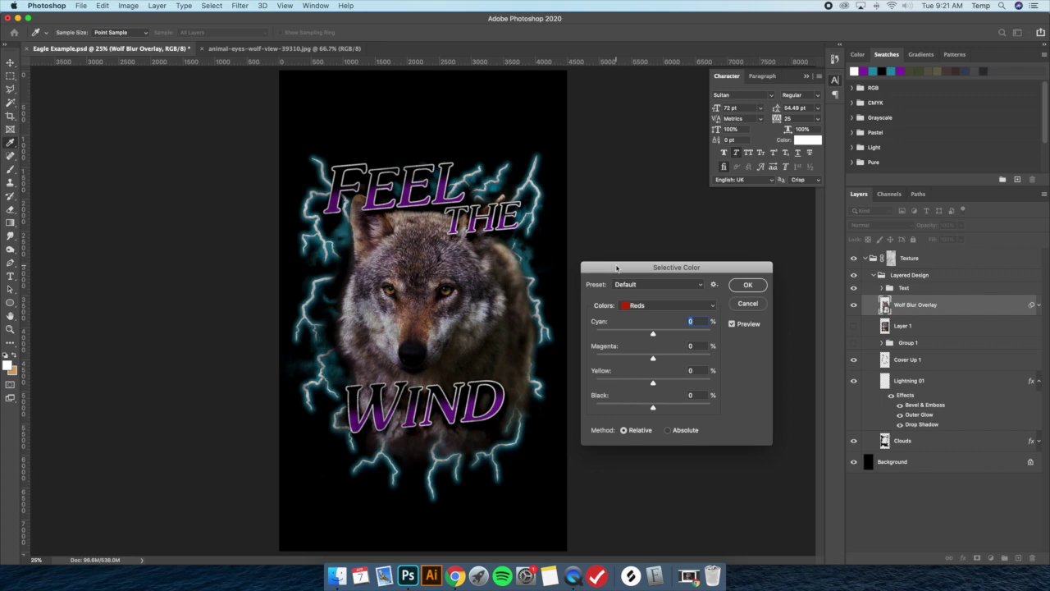
pyautogui.click(653, 285)
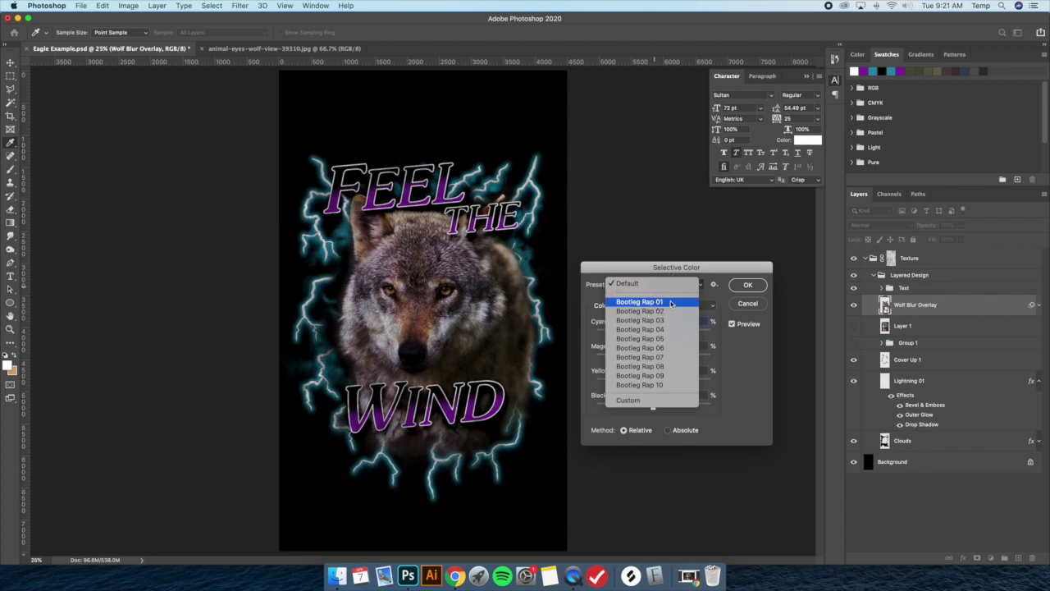
pyautogui.click(671, 304)
# Step: Compare the Bootleg Rap presets 02 through 05
pyautogui.moveTo(676, 269); pyautogui.dragTo(680, 256)
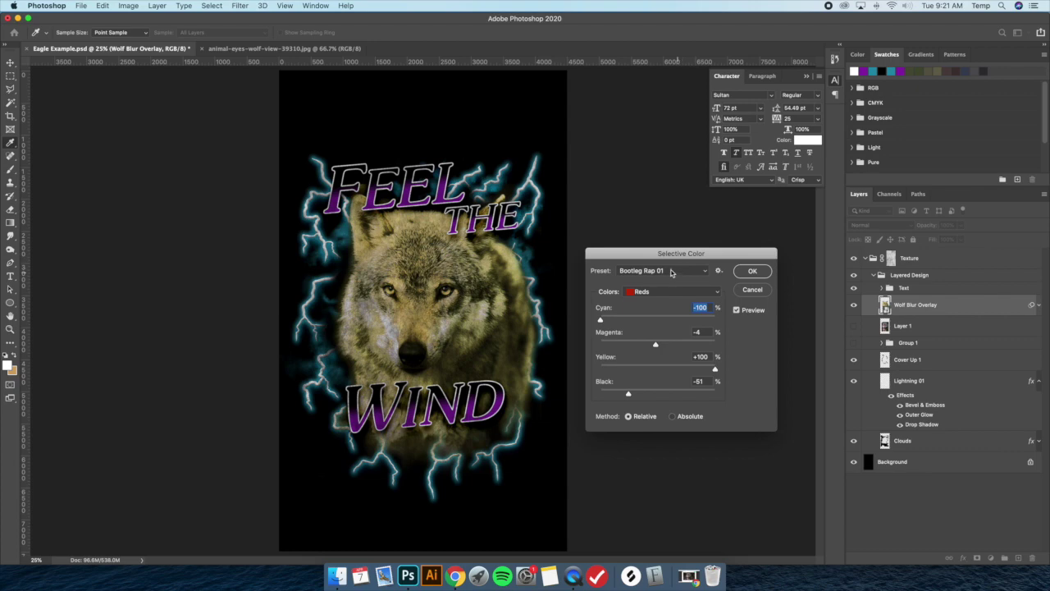
pyautogui.click(668, 274)
pyautogui.click(666, 280)
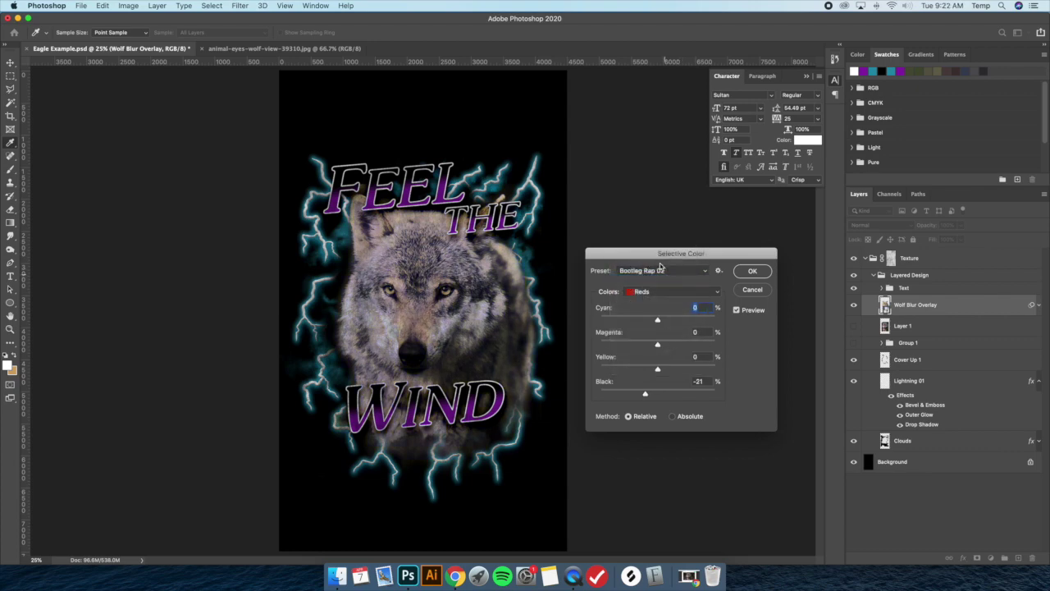
pyautogui.click(661, 273)
pyautogui.click(656, 279)
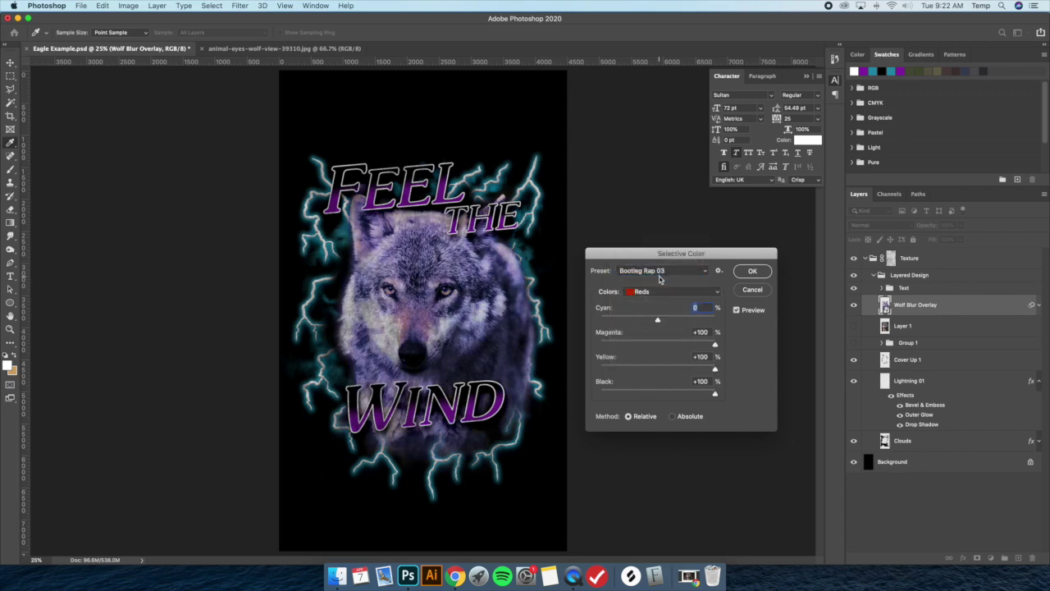
pyautogui.click(662, 276)
pyautogui.click(662, 280)
pyautogui.click(662, 277)
pyautogui.click(663, 265)
pyautogui.click(661, 270)
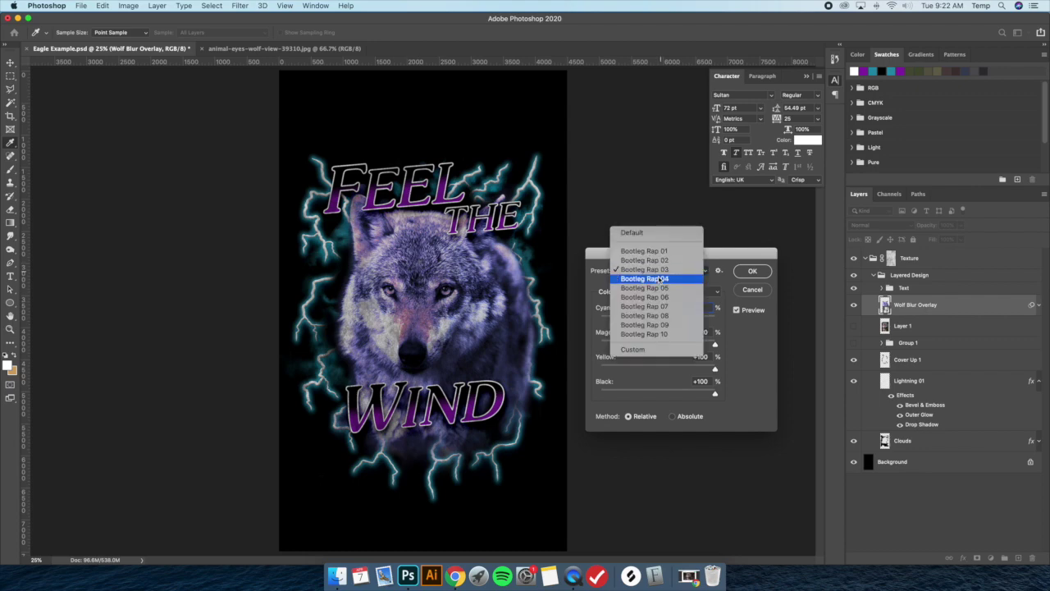
pyautogui.click(663, 279)
pyautogui.click(663, 271)
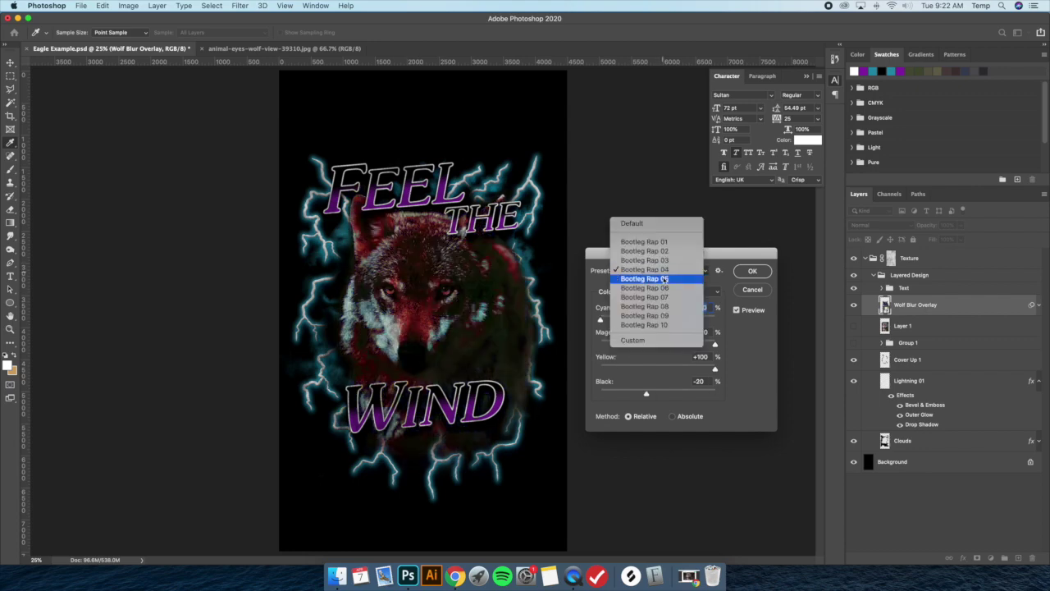
pyautogui.click(663, 279)
# Step: Preview presets 06 to 10, return to 01, and set Reds Cyan -33 and Black +79
pyautogui.click(665, 272)
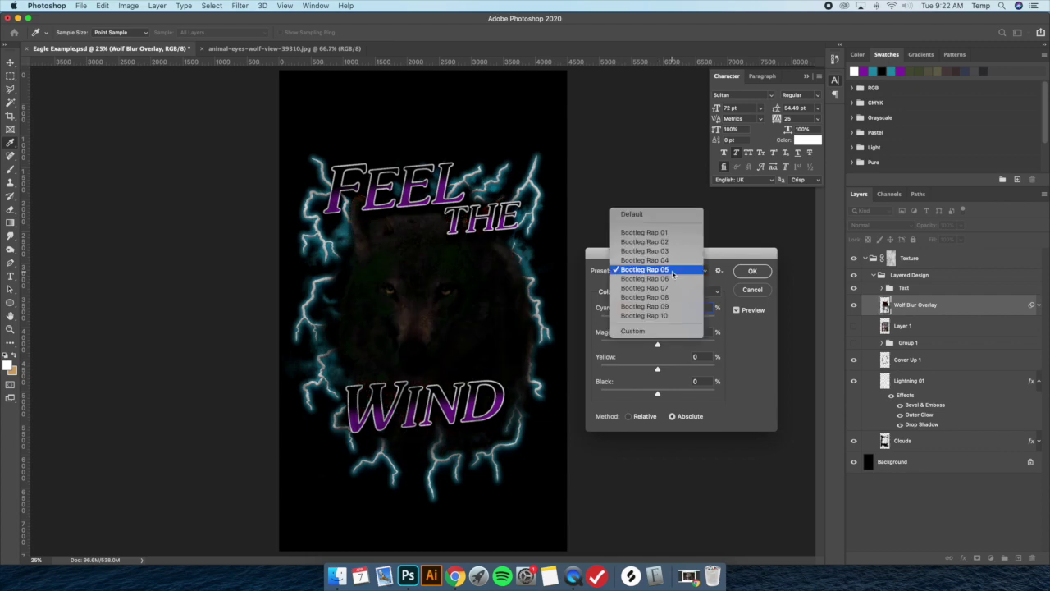
pyautogui.click(667, 279)
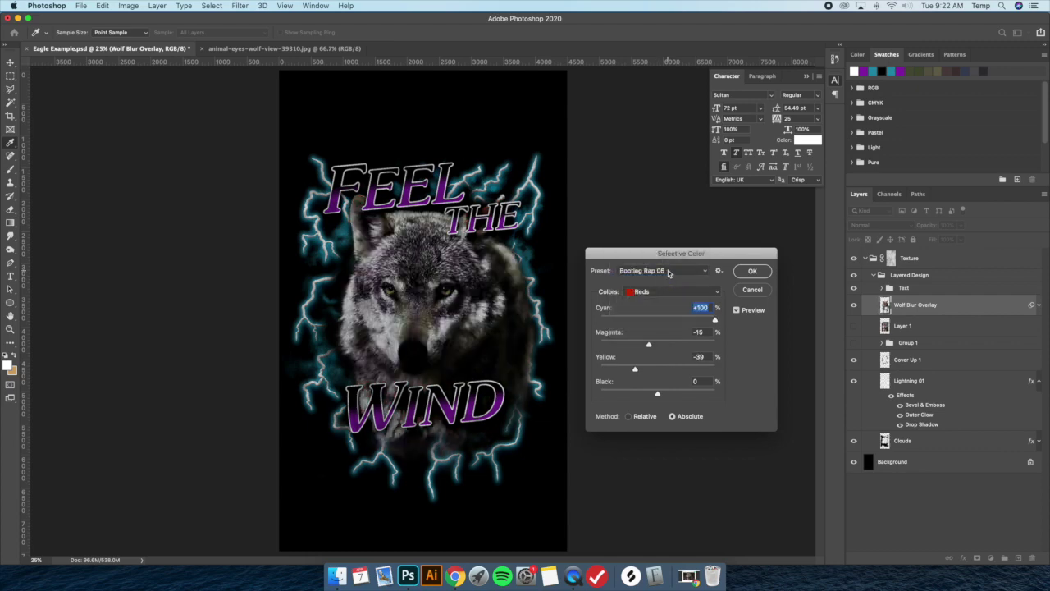
pyautogui.click(667, 272)
pyautogui.click(664, 279)
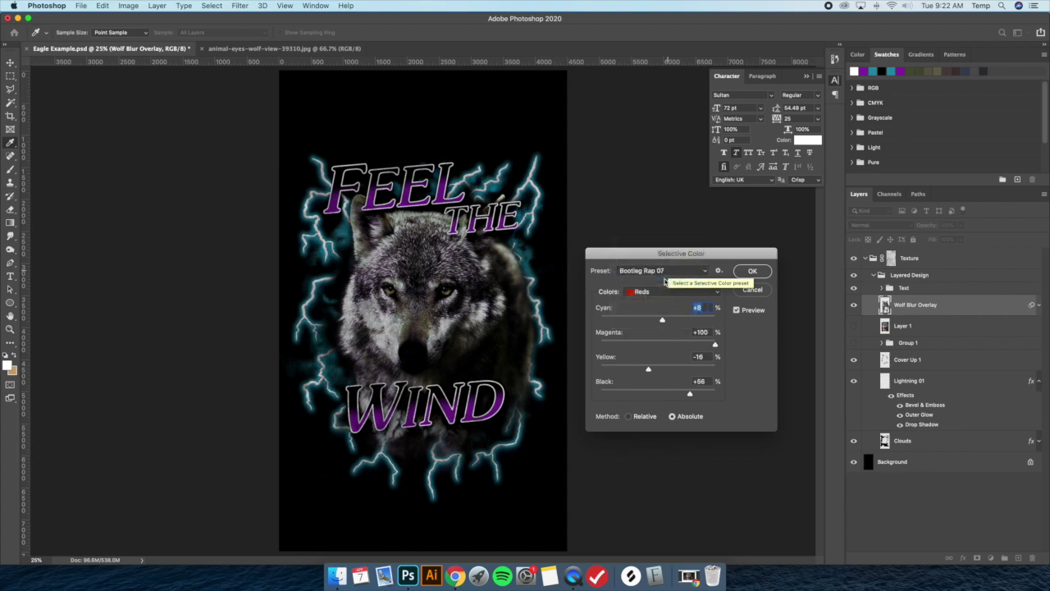
pyautogui.click(664, 271)
pyautogui.click(659, 278)
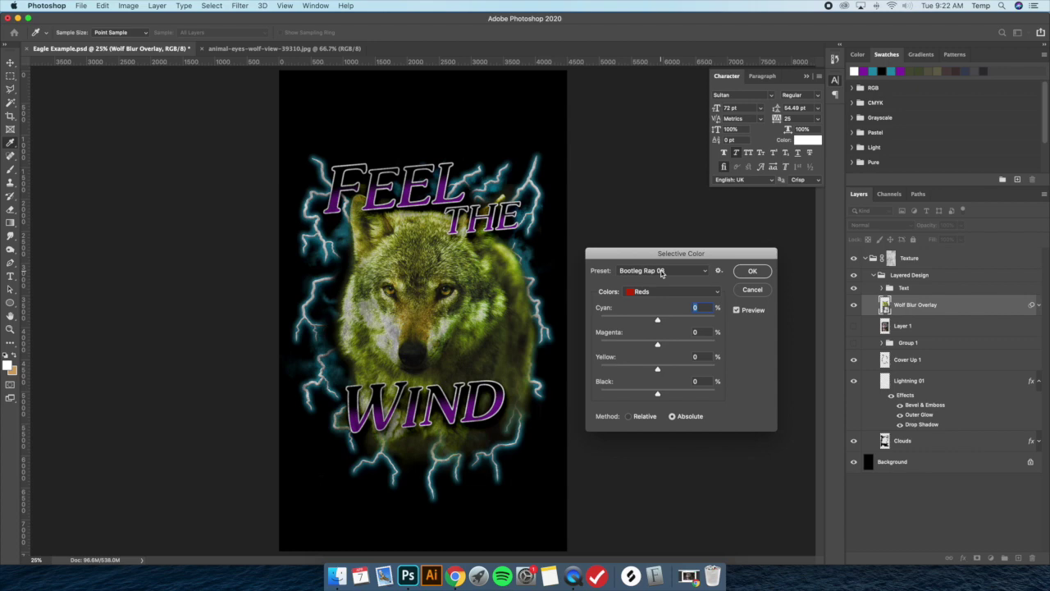
pyautogui.click(662, 272)
pyautogui.click(657, 280)
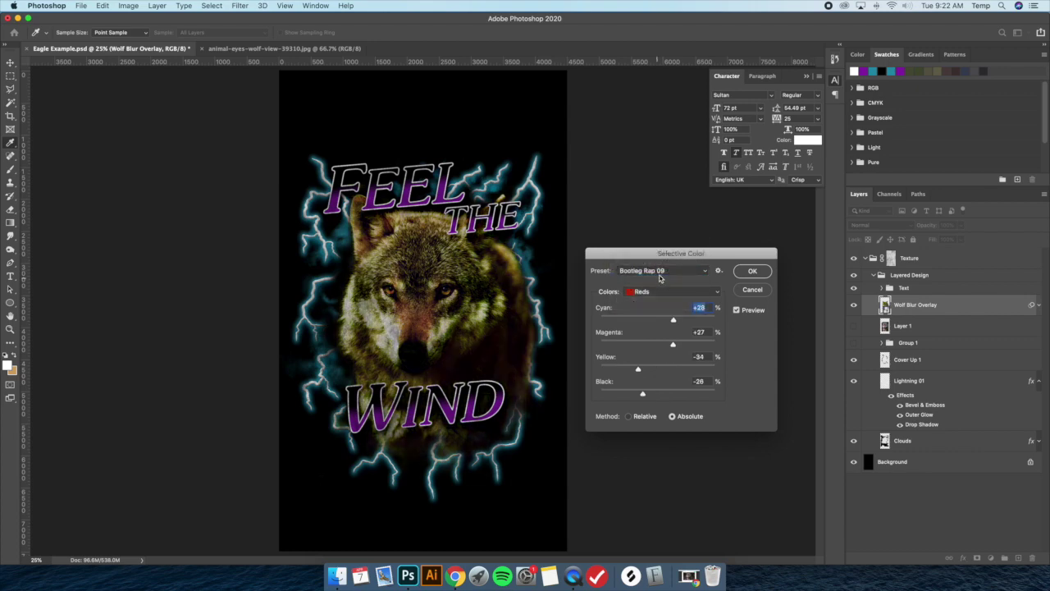
pyautogui.click(660, 277)
pyautogui.click(661, 279)
pyautogui.click(664, 275)
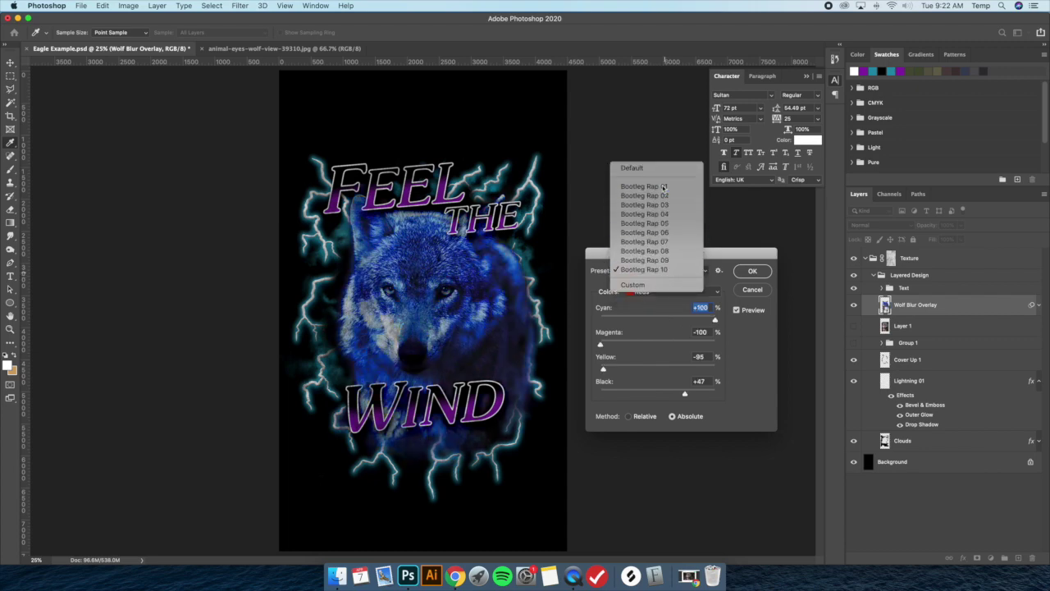
pyautogui.click(662, 185)
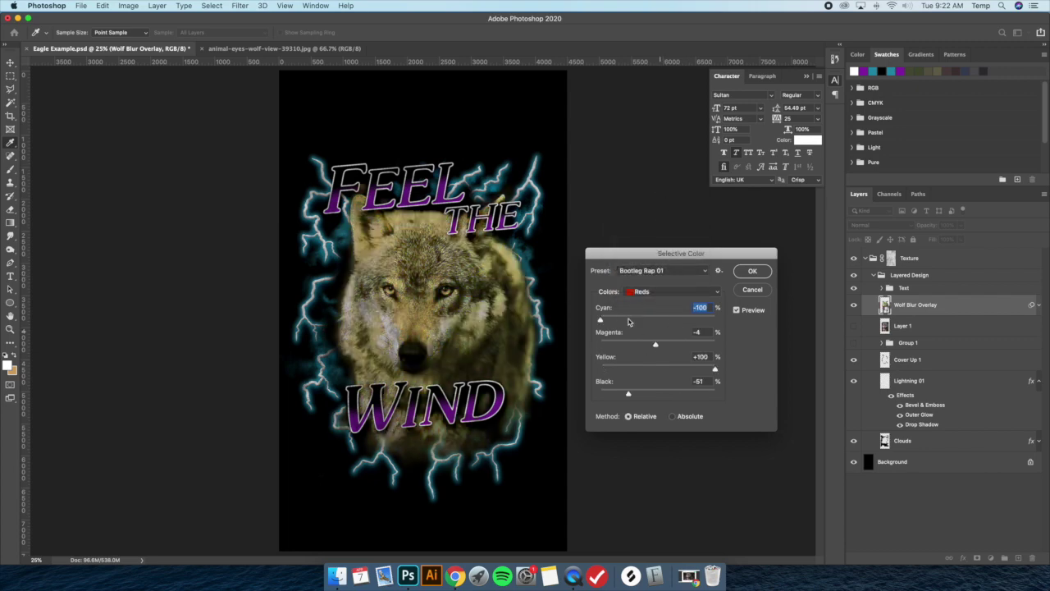
pyautogui.moveTo(602, 320); pyautogui.dragTo(638, 322)
pyautogui.moveTo(628, 393); pyautogui.dragTo(699, 393)
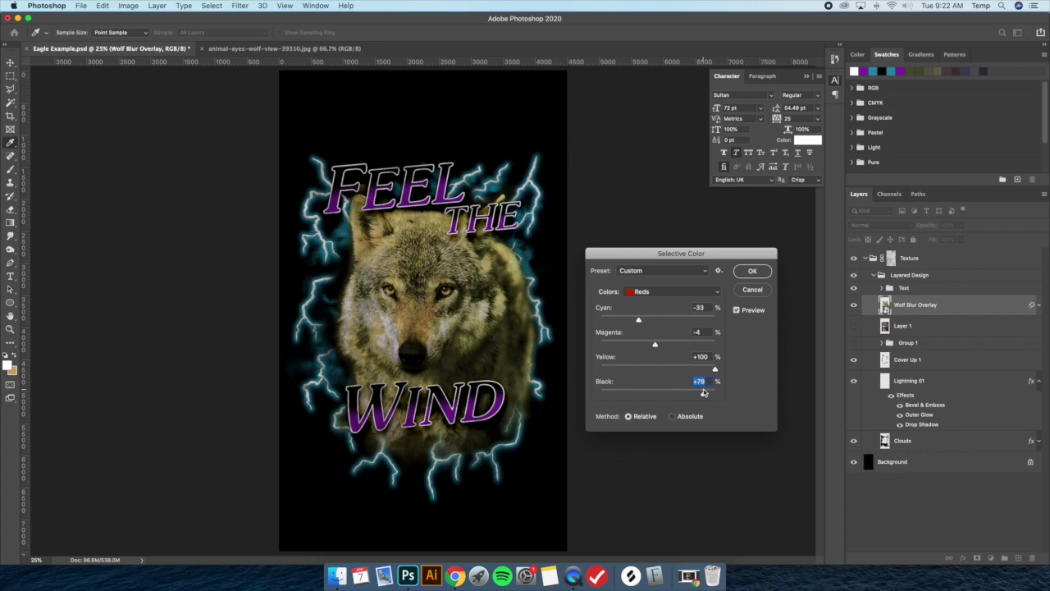
# Step: Set the Yellows range to Cyan -44, Magenta +100 and Yellow +19
pyautogui.click(665, 271)
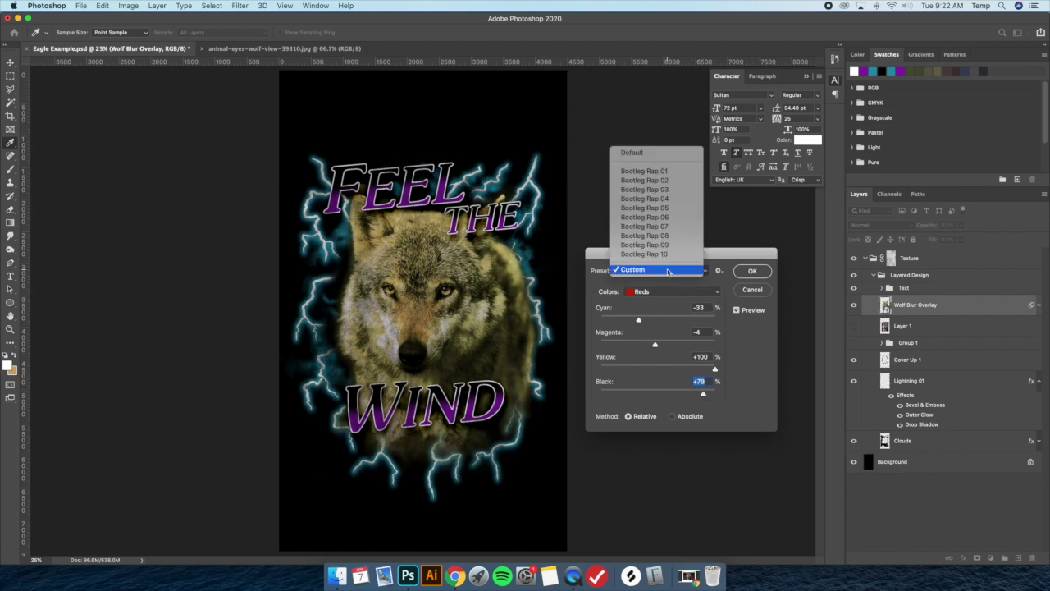
pyautogui.click(669, 272)
pyautogui.click(673, 295)
pyautogui.click(673, 301)
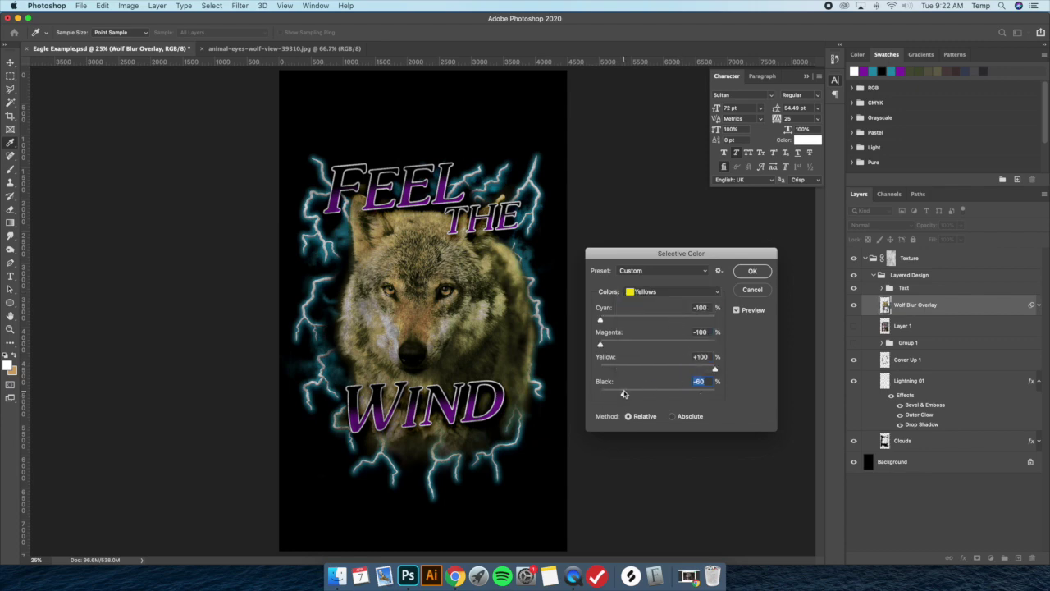
pyautogui.moveTo(716, 369); pyautogui.dragTo(663, 348)
pyautogui.moveTo(706, 348); pyautogui.dragTo(739, 347)
pyautogui.moveTo(601, 320); pyautogui.dragTo(671, 322)
# Step: Adjust the Whites range to Black -42 with added Magenta
pyautogui.click(659, 292)
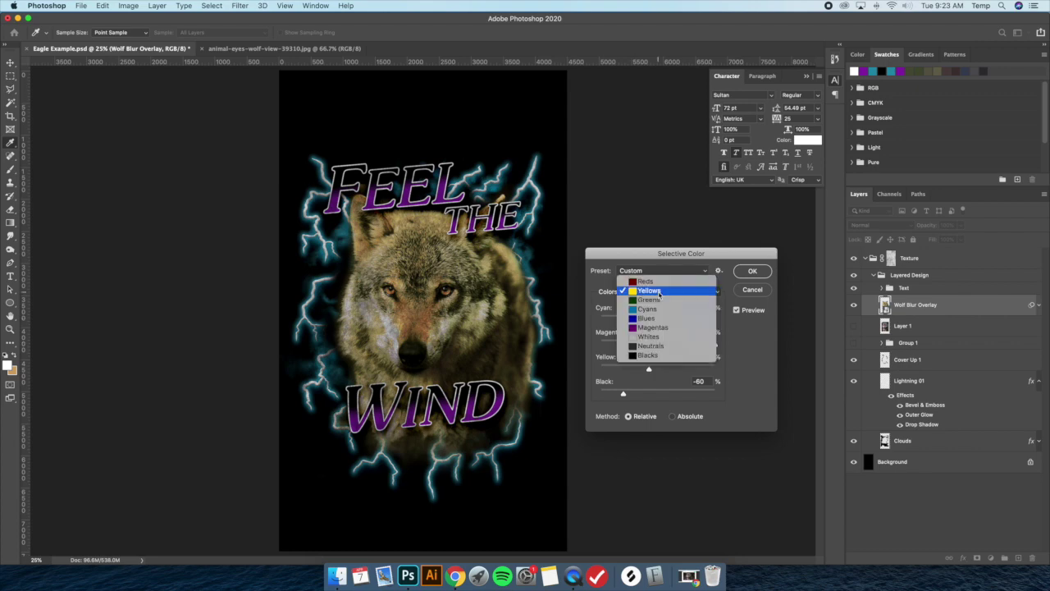
pyautogui.click(652, 337)
pyautogui.moveTo(670, 396); pyautogui.dragTo(690, 394)
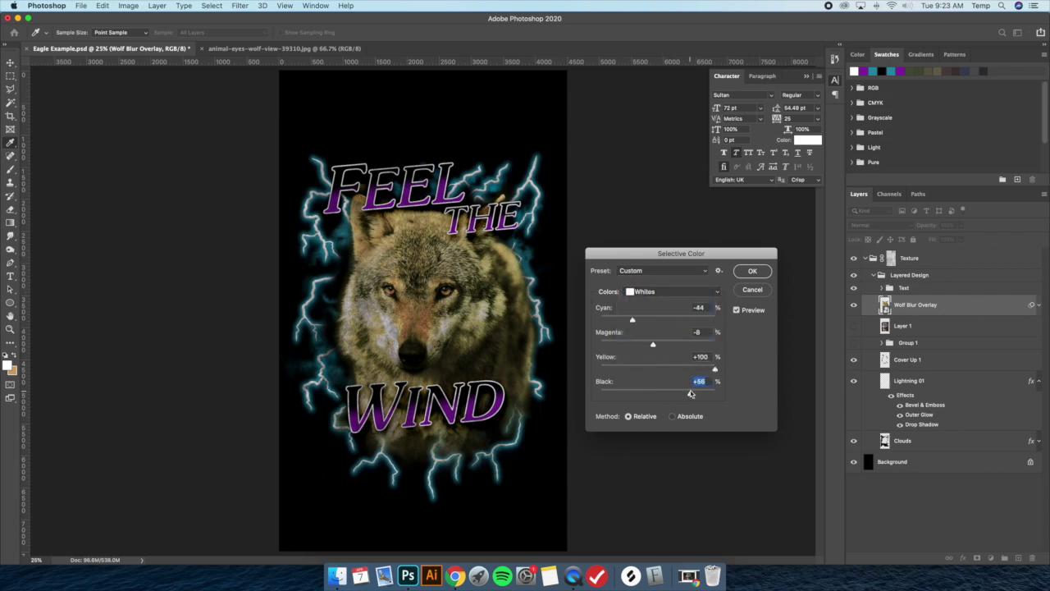
pyautogui.moveTo(642, 391)
pyautogui.mouseDown()
pyautogui.moveTo(622, 391)
pyautogui.moveTo(637, 386)
pyautogui.mouseUp()
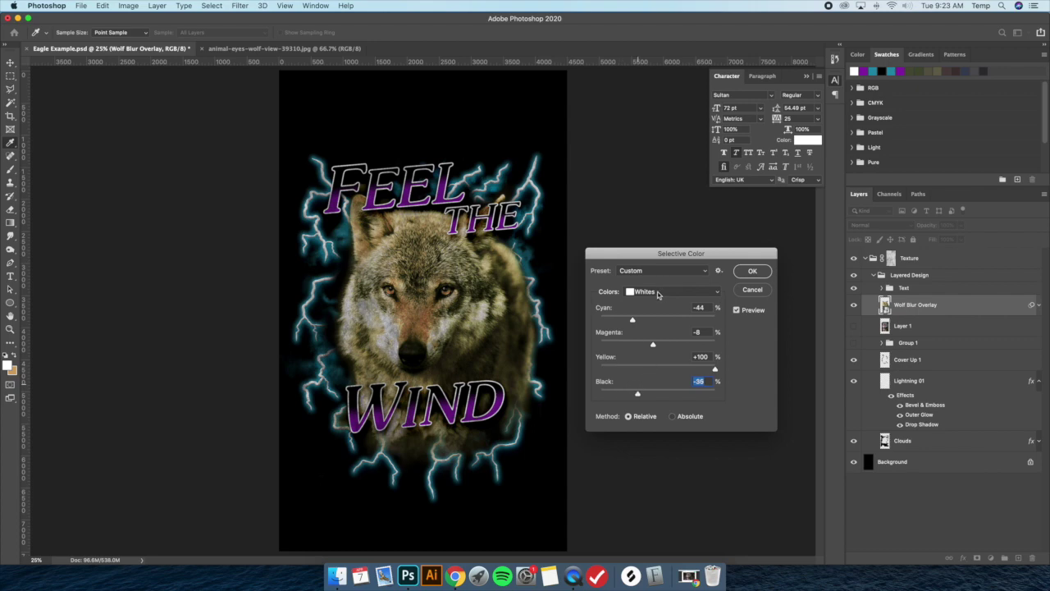
pyautogui.moveTo(653, 345)
pyautogui.mouseDown()
pyautogui.moveTo(675, 345)
pyautogui.moveTo(642, 344)
pyautogui.mouseUp()
# Step: Lower the Neutrals range's Black value to -9
pyautogui.click(648, 292)
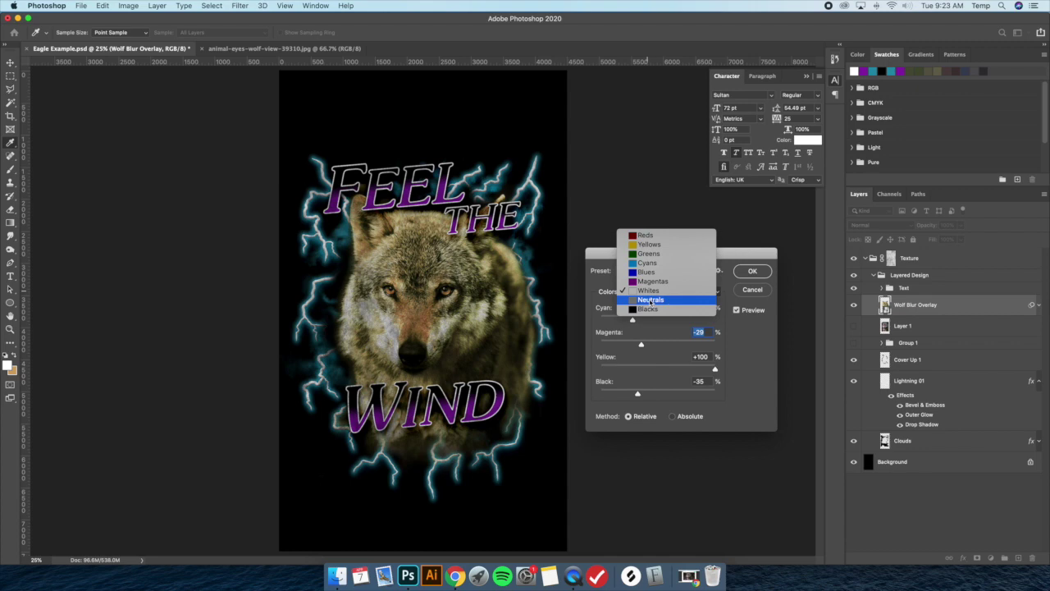
pyautogui.click(650, 300)
pyautogui.moveTo(630, 393); pyautogui.dragTo(653, 395)
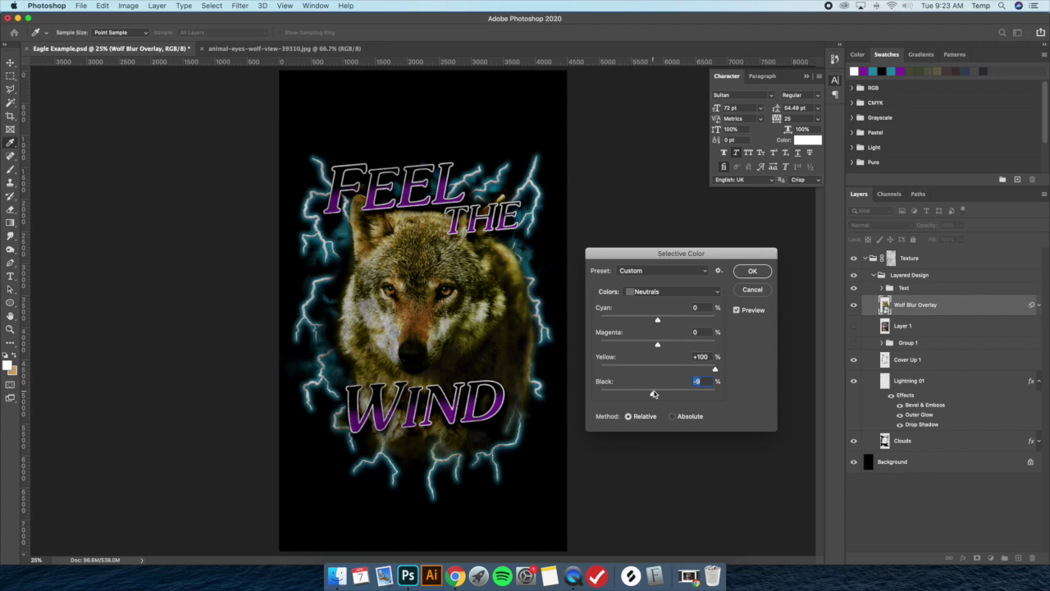
pyautogui.moveTo(657, 394); pyautogui.dragTo(653, 393)
# Step: Apply the Selective Color filter to Wolf Blur Overlay and return to the 2120 px Eraser
pyautogui.press('Return')
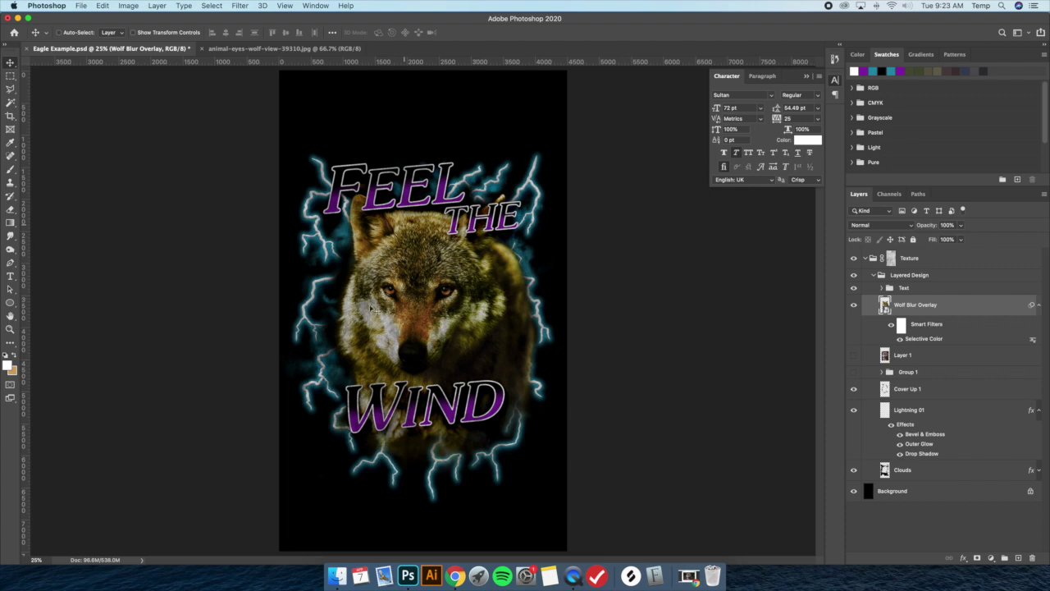
pyautogui.click(10, 212)
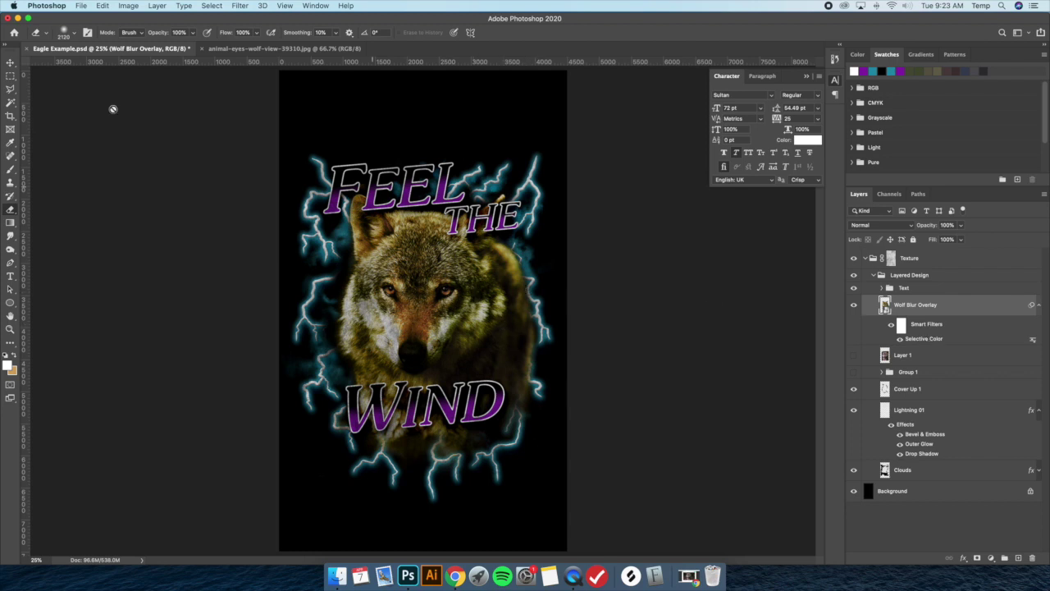
pyautogui.click(11, 64)
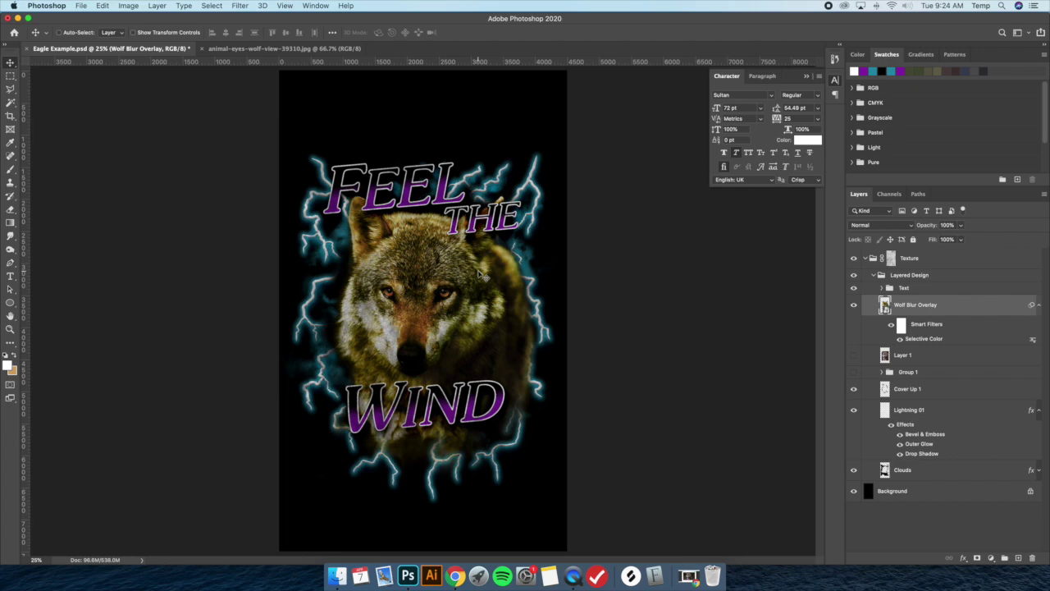
pyautogui.click(10, 209)
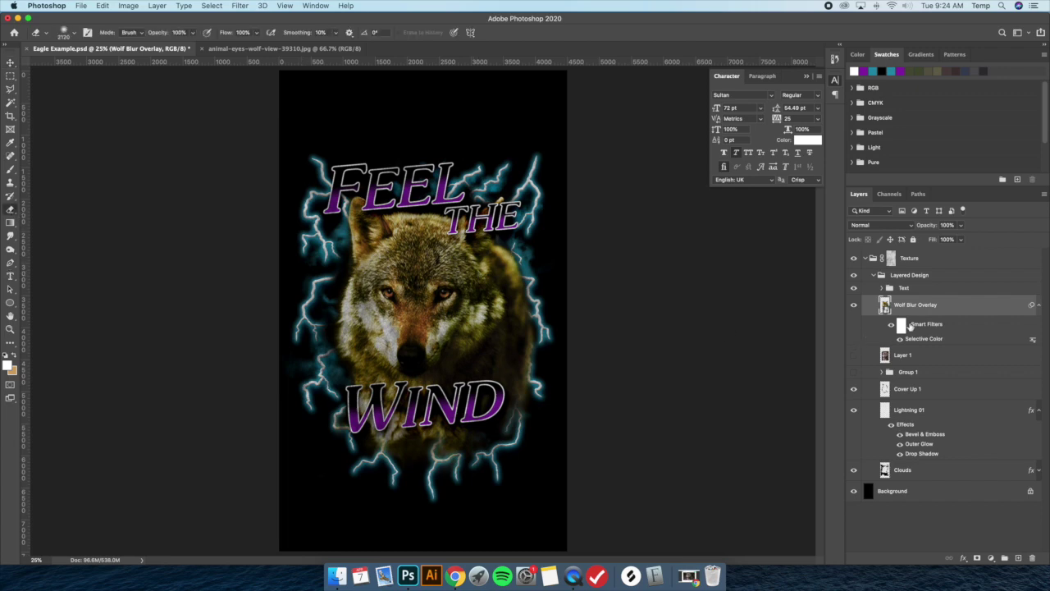
# Step: Duplicate the Wolf Blur Overlay layer and rasterize the copy
pyautogui.click(1038, 305)
pyautogui.press('super+j')
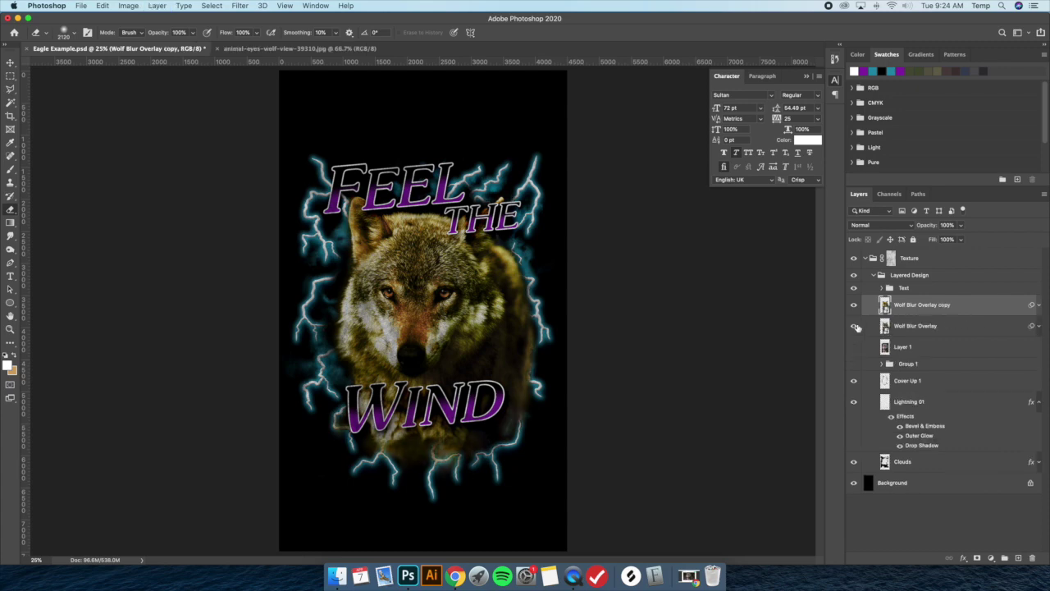
pyautogui.rightClick(961, 307)
pyautogui.click(943, 293)
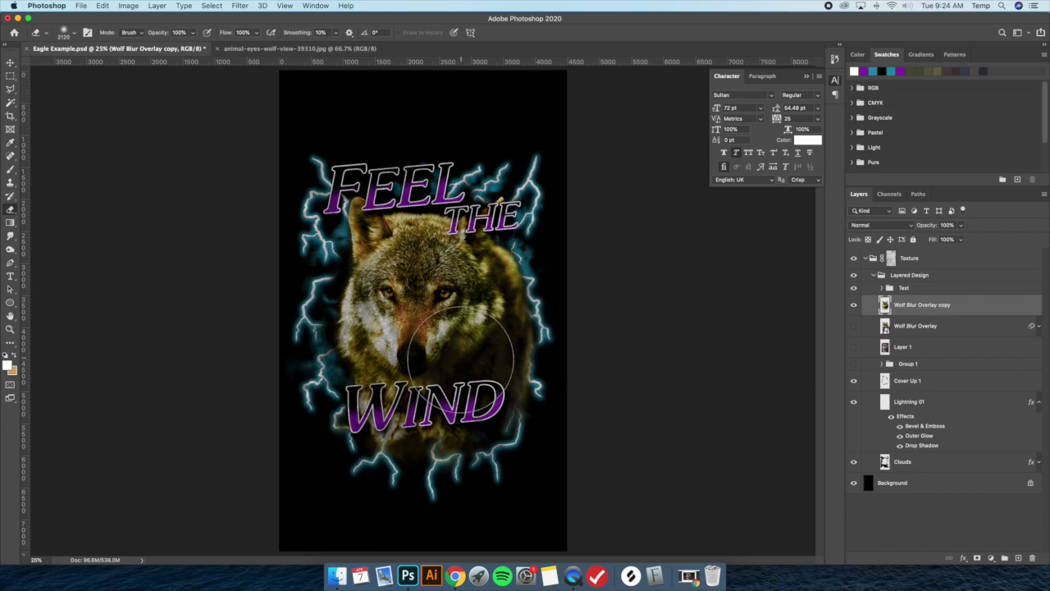
# Step: Set the eraser to 412 px and invert the wolf copy's colours into blue tones
pyautogui.click(62, 34)
pyautogui.moveTo(109, 71); pyautogui.dragTo(115, 67)
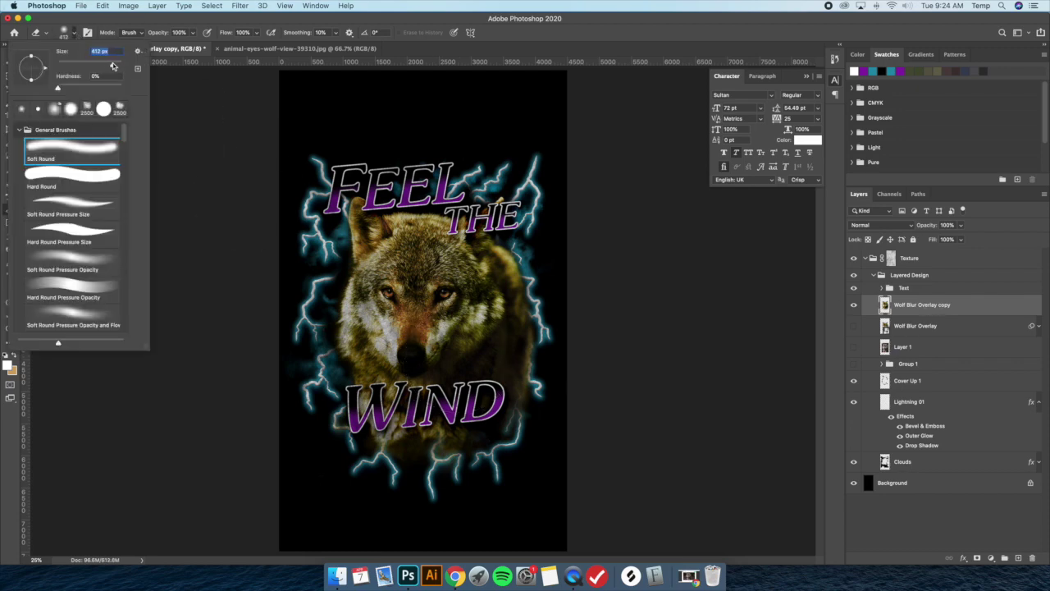
pyautogui.click(317, 309)
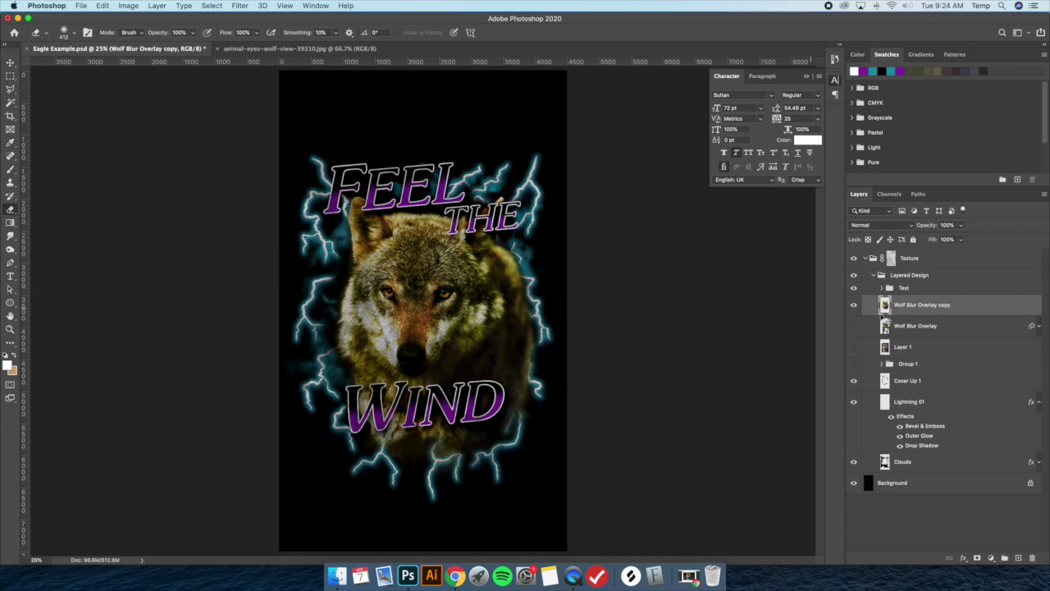
pyautogui.press('super+i')
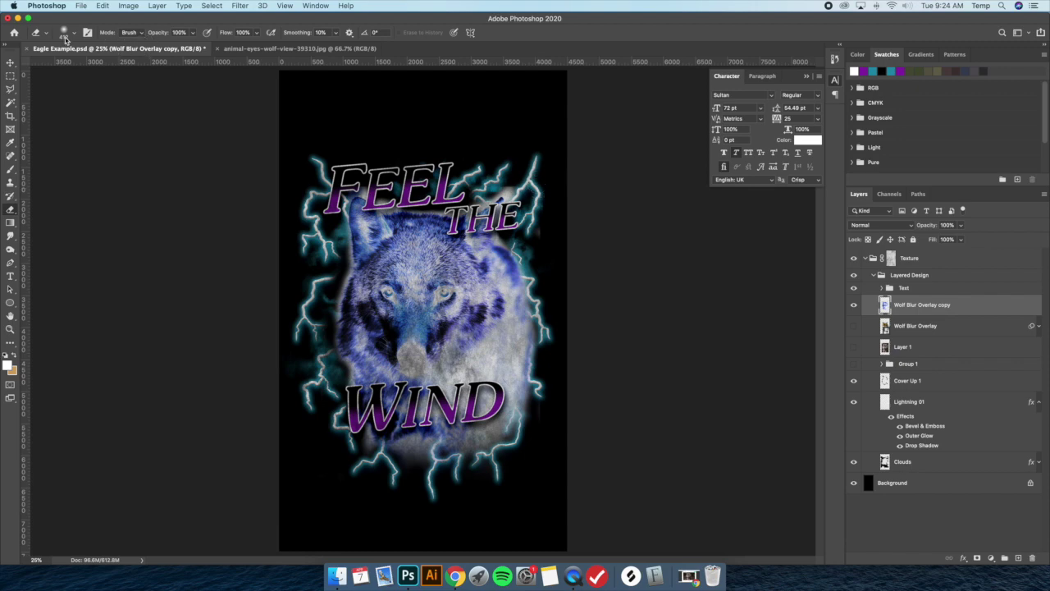
# Step: Shrink the eraser to 181 px and erase along the wolf copy's right edge
pyautogui.click(74, 34)
pyautogui.moveTo(110, 65); pyautogui.dragTo(104, 66)
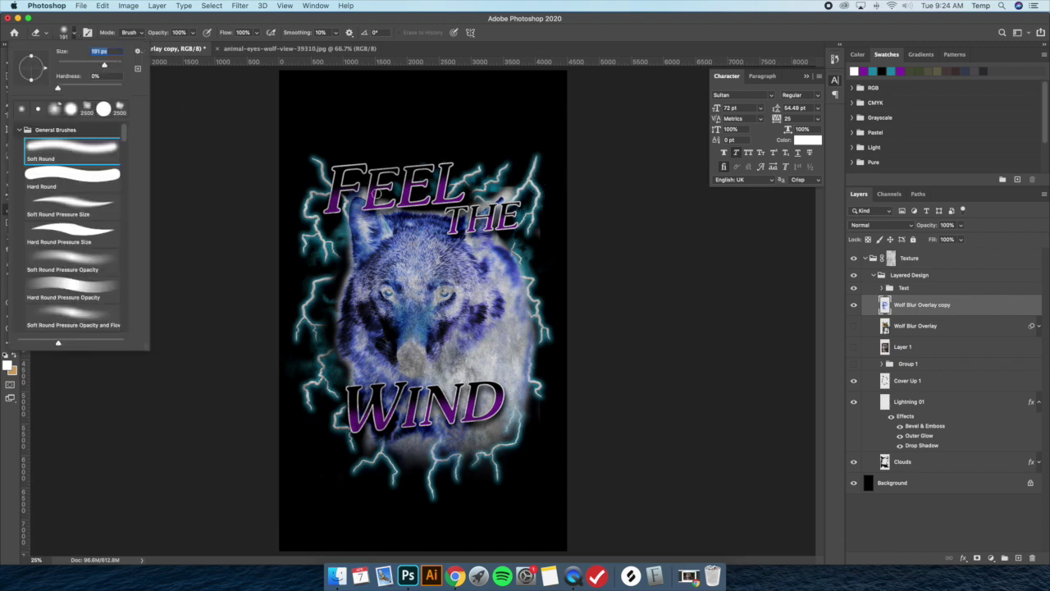
pyautogui.press('Return')
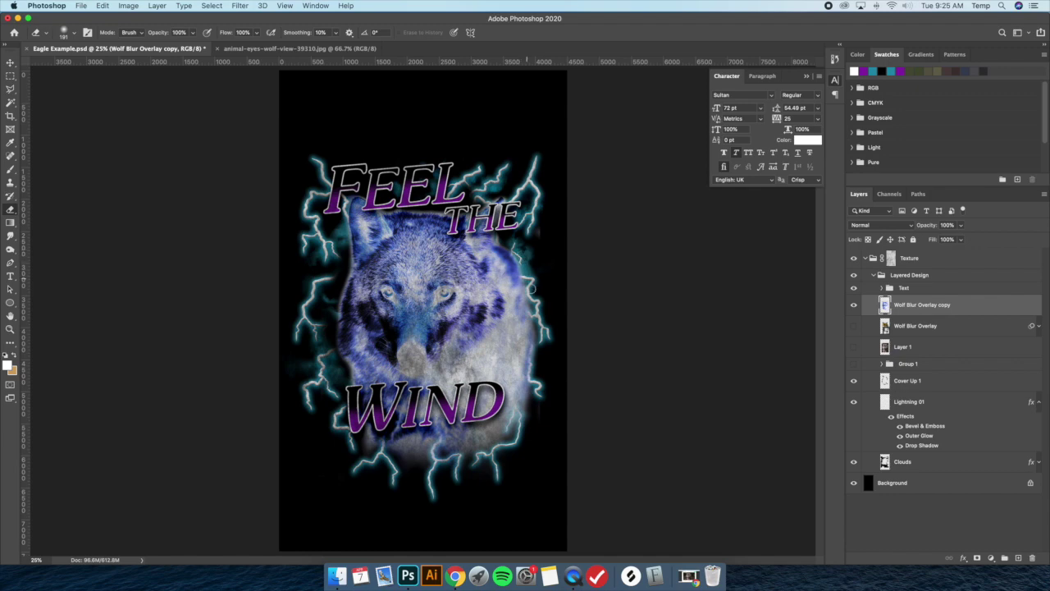
pyautogui.moveTo(536, 322); pyautogui.dragTo(534, 357)
# Step: Resize the eraser to 476 px, then down to 140 px
pyautogui.click(73, 34)
pyautogui.moveTo(116, 67); pyautogui.dragTo(125, 85)
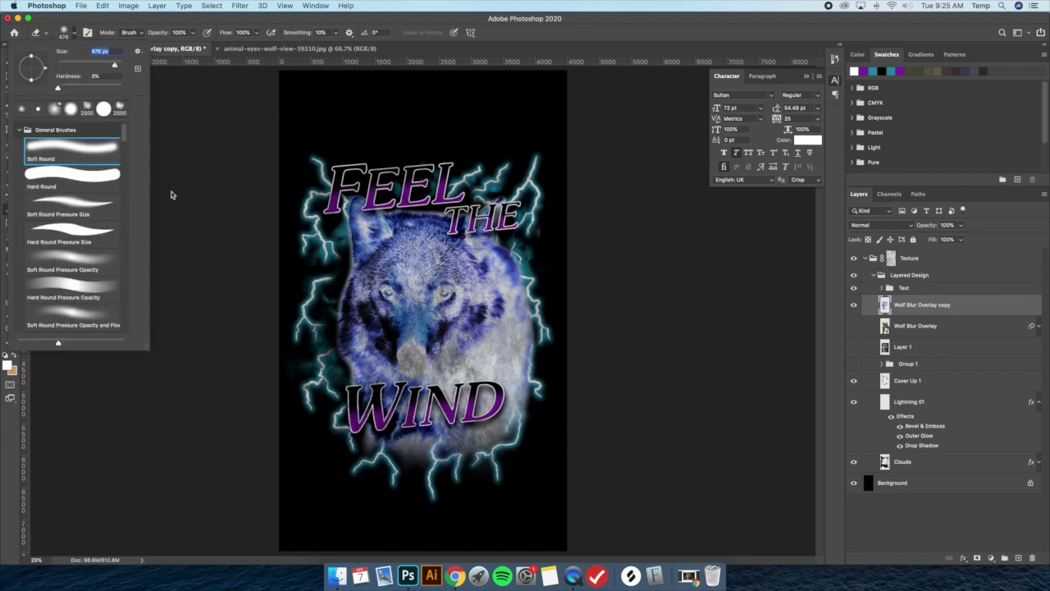
pyautogui.press('Return')
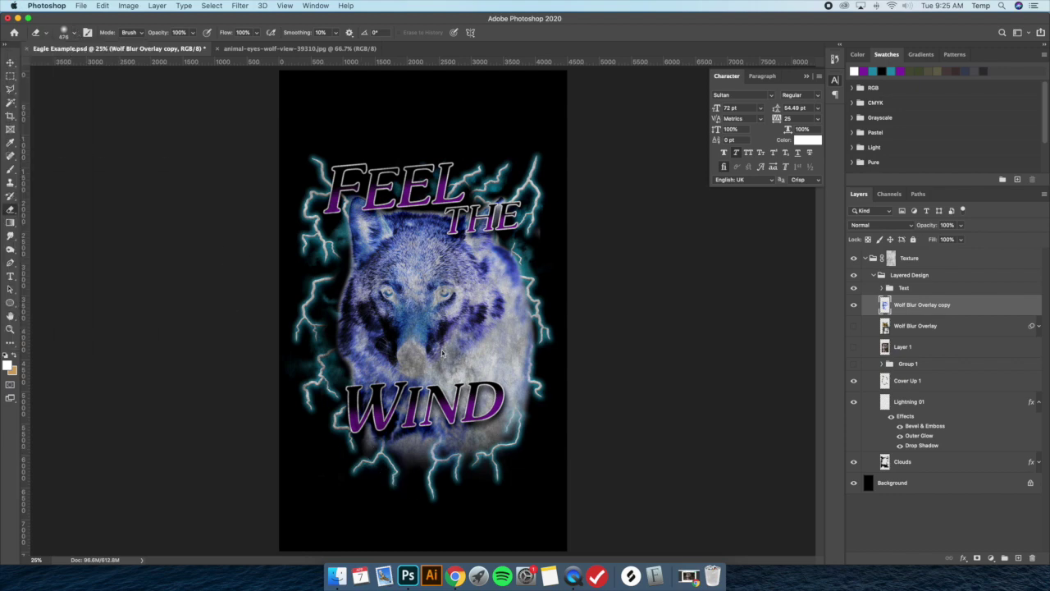
pyautogui.click(10, 62)
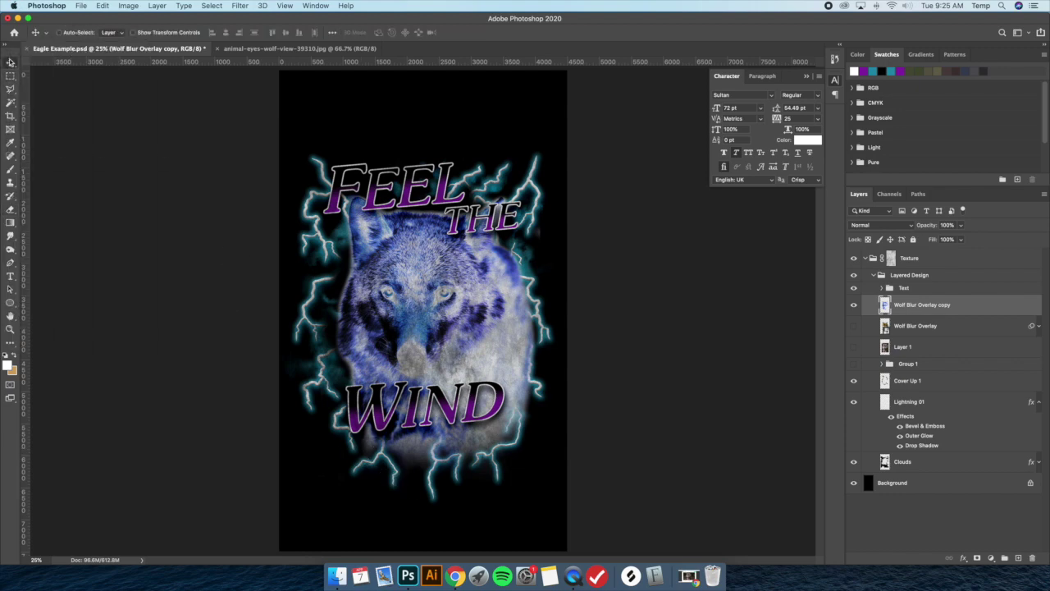
pyautogui.click(10, 209)
pyautogui.click(75, 32)
pyautogui.moveTo(102, 64); pyautogui.dragTo(96, 66)
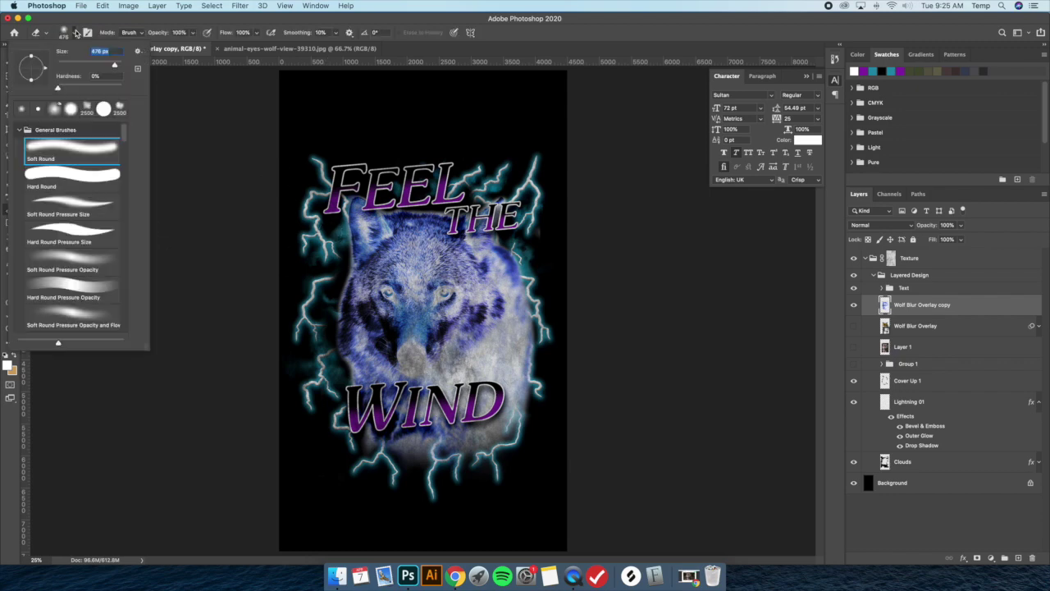
pyautogui.click(351, 193)
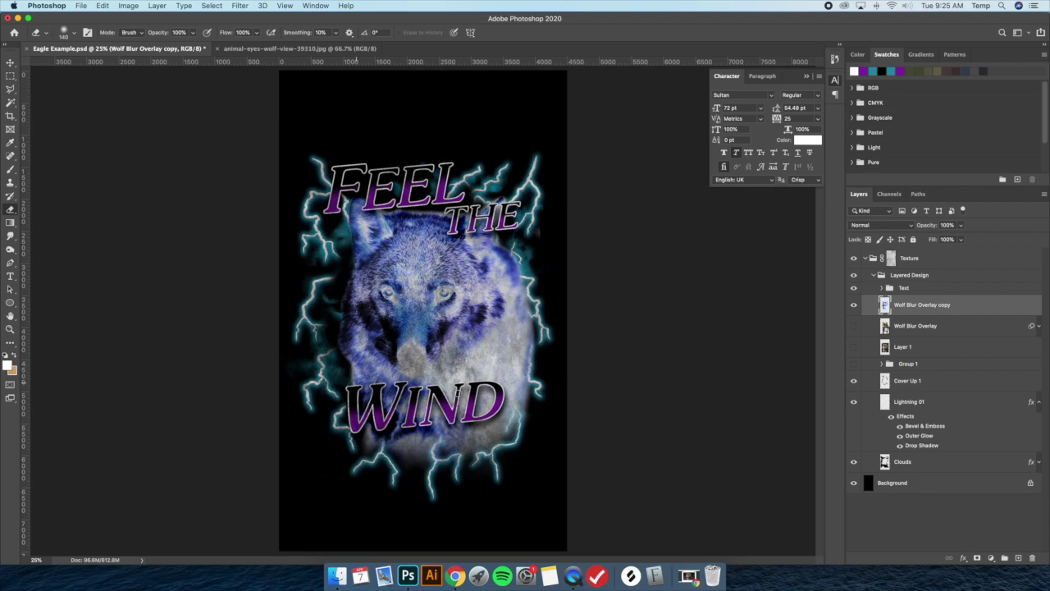
# Step: Enlarge the eraser to 1040 px, undo the last stroke and invert the copy back to natural colours
pyautogui.click(77, 34)
pyautogui.click(115, 65)
pyautogui.moveTo(116, 65); pyautogui.dragTo(118, 65)
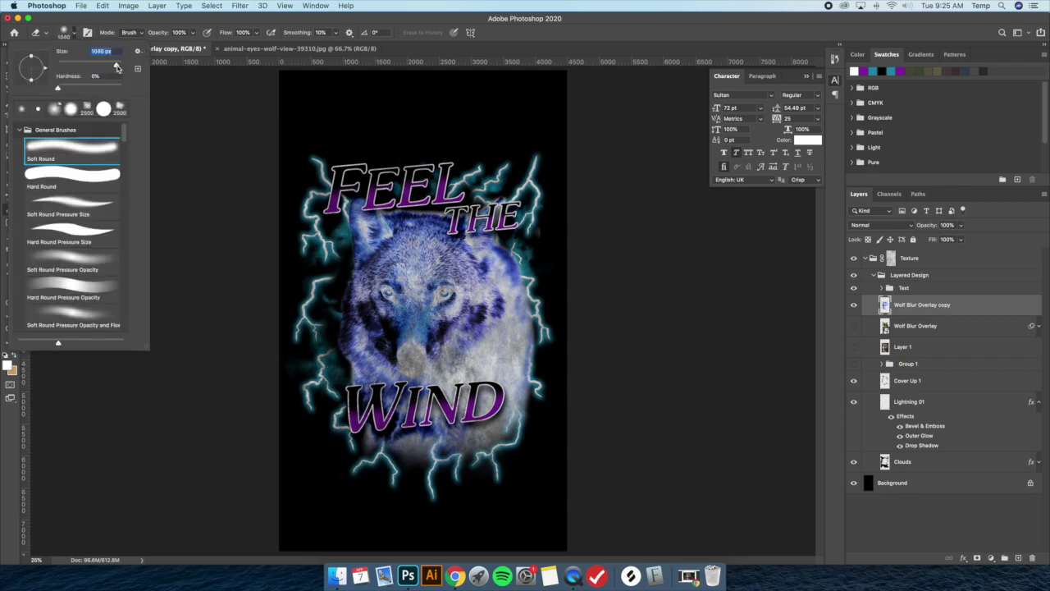
pyautogui.click(402, 479)
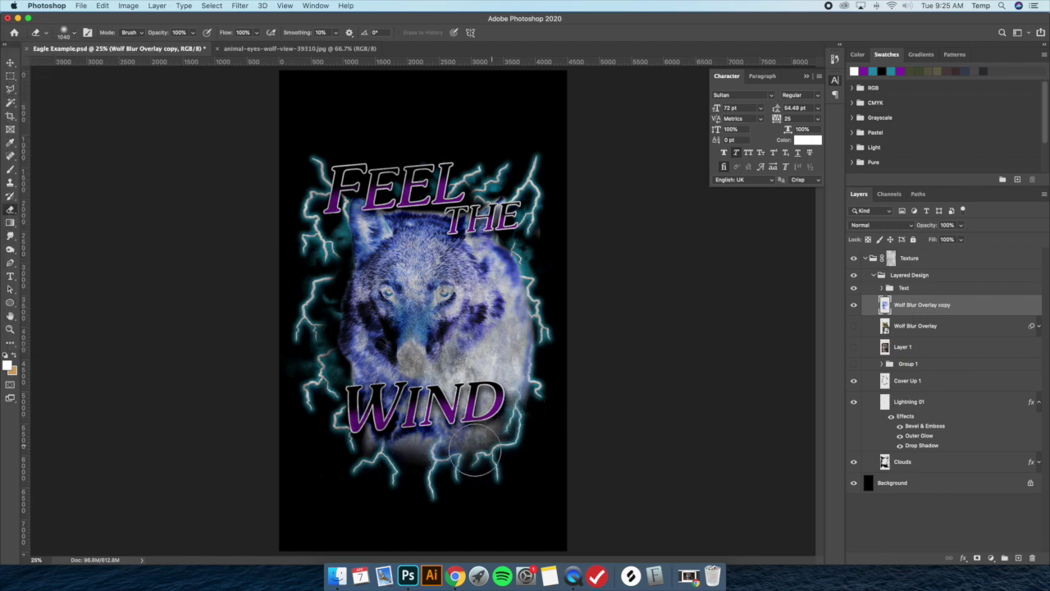
pyautogui.press('super+z')
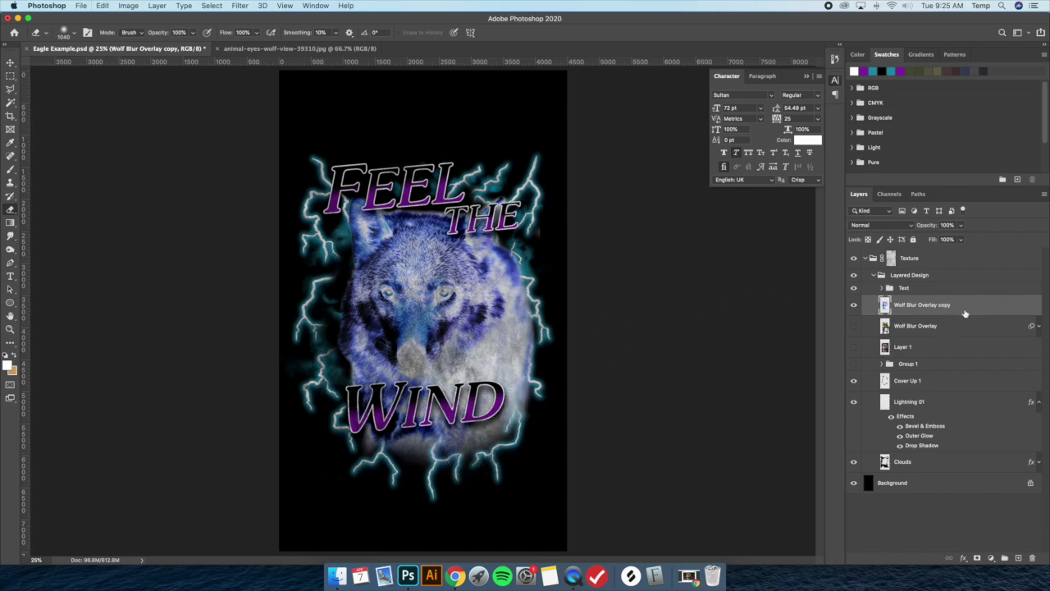
pyautogui.press('super+i')
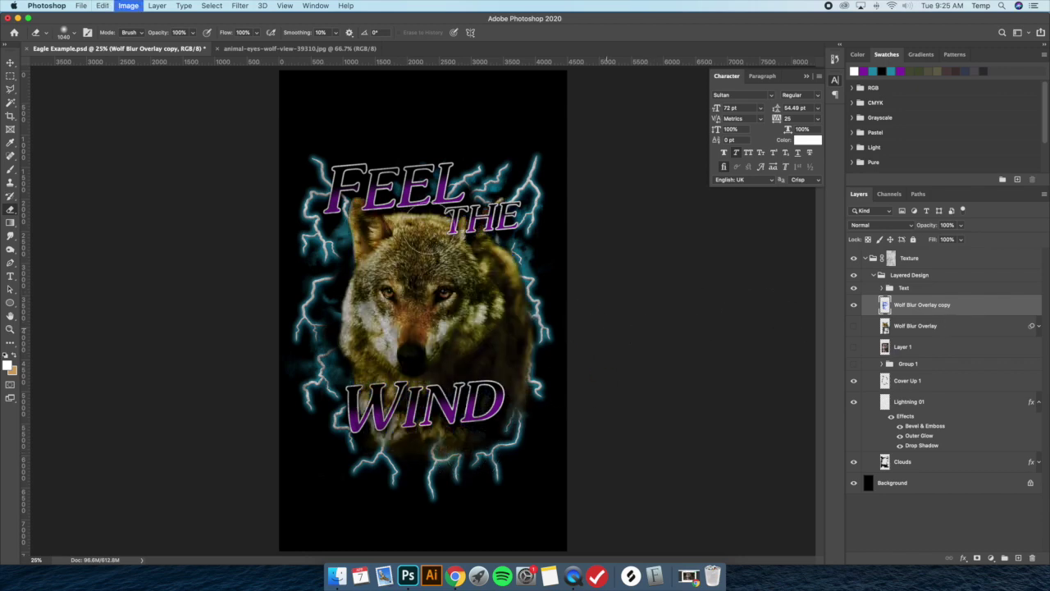
pyautogui.click(10, 62)
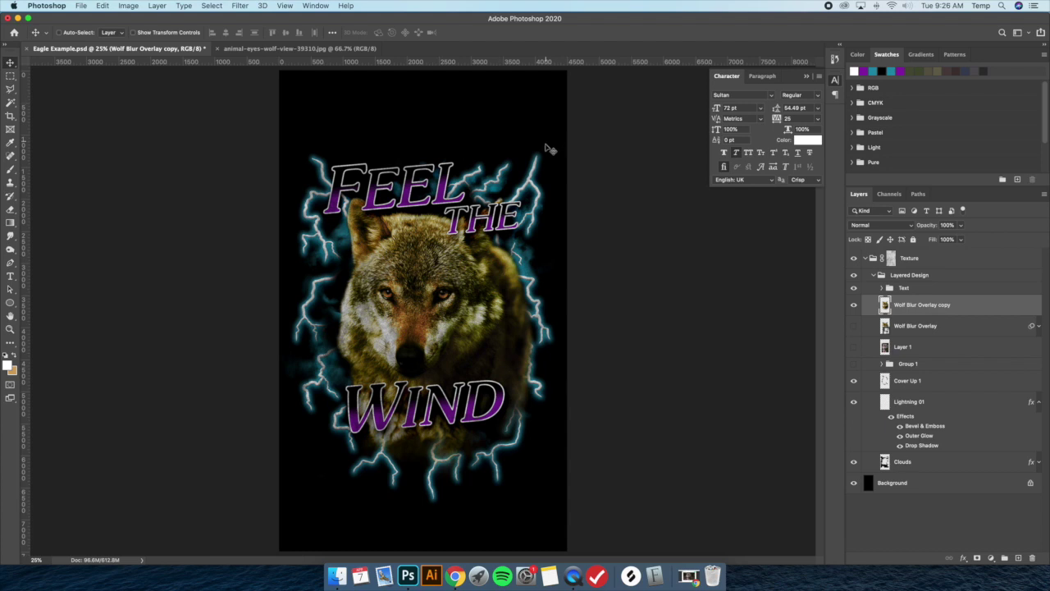
# Step: Replace the top word FEEL with ONLY in capitals
pyautogui.click(10, 276)
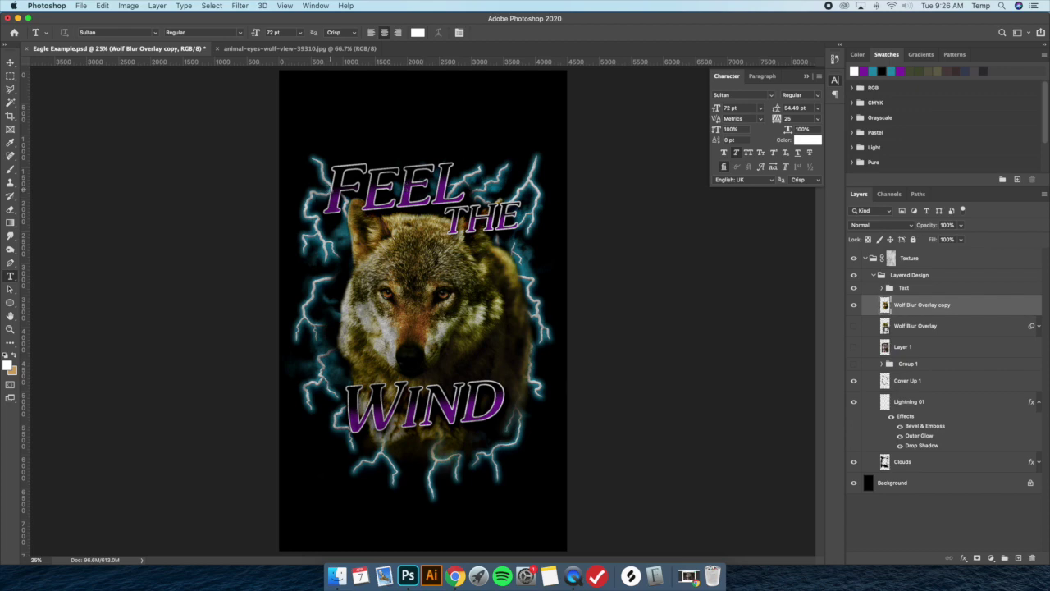
pyautogui.moveTo(324, 205); pyautogui.dragTo(465, 183)
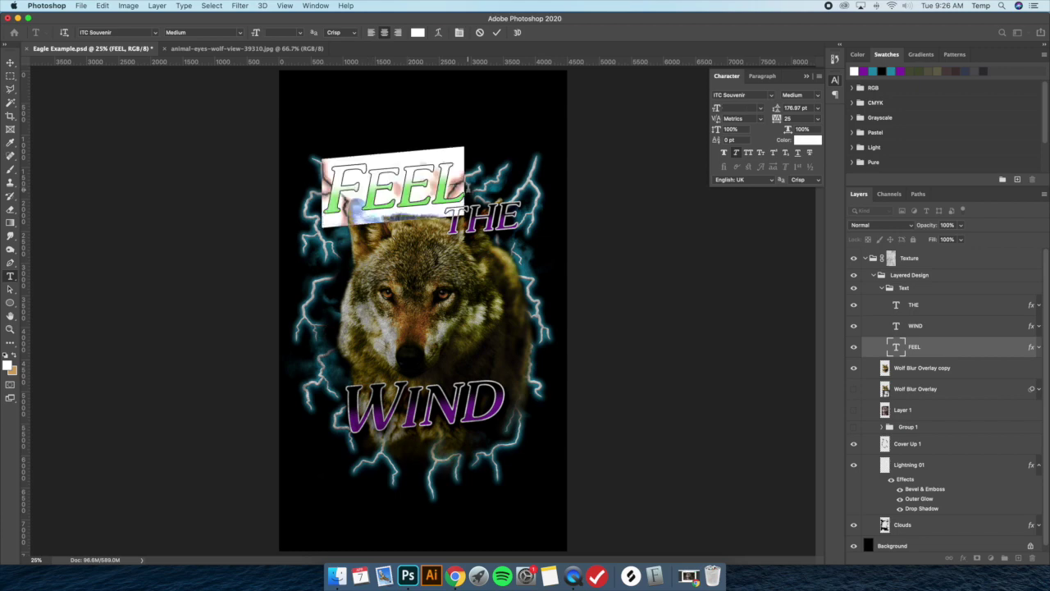
pyautogui.write('ONL')
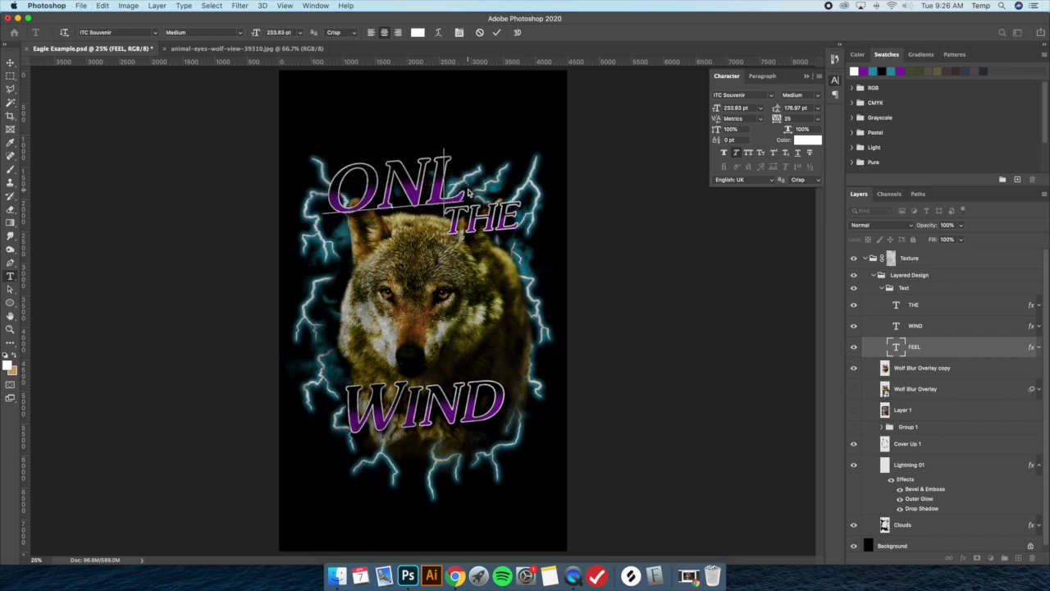
pyautogui.press('BackSpace')
pyautogui.press('Escape')
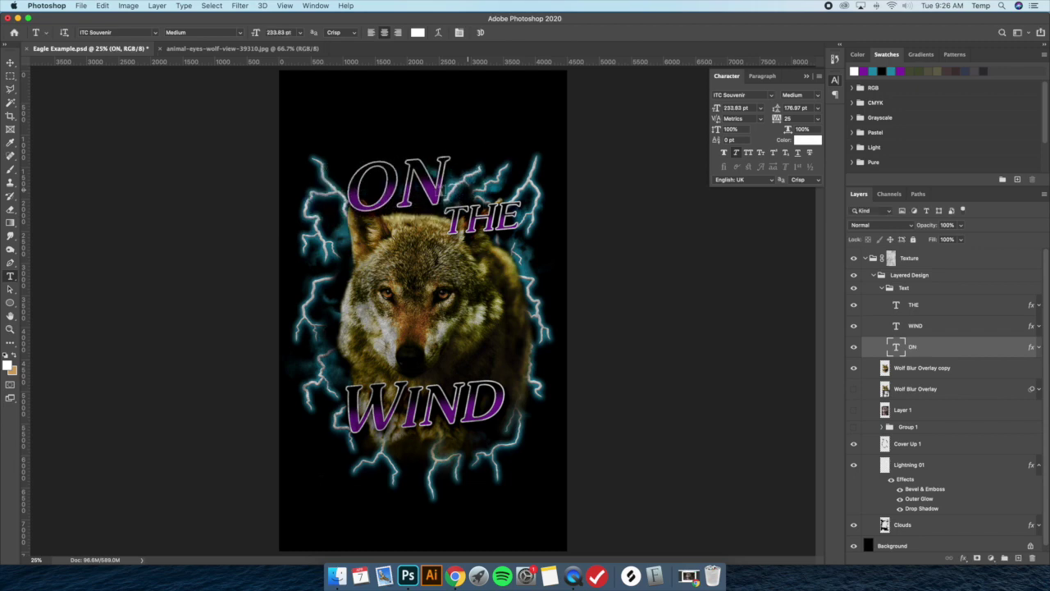
pyautogui.press('super+z')
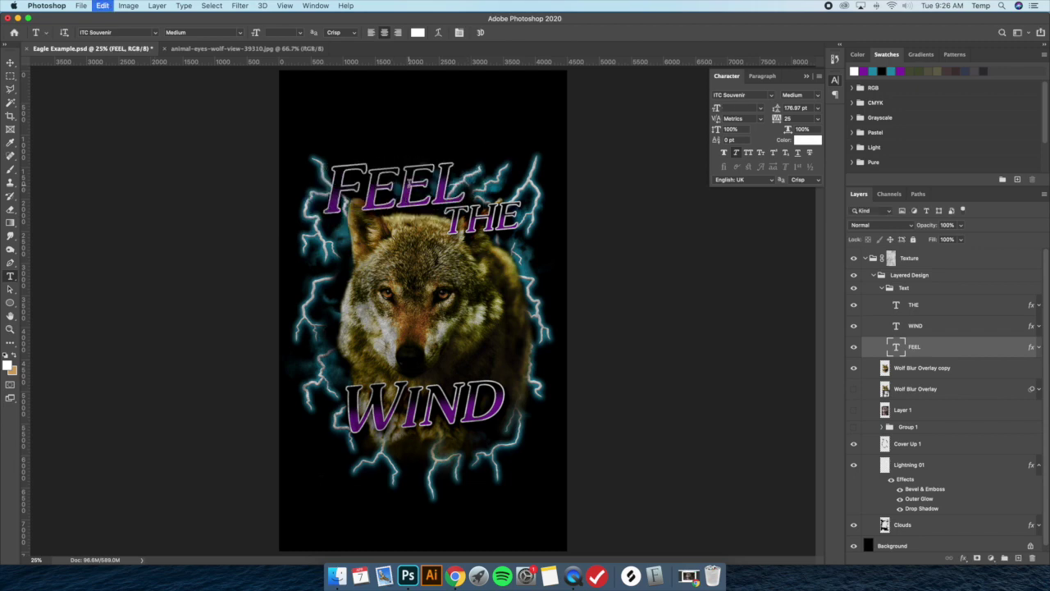
pyautogui.moveTo(358, 183); pyautogui.dragTo(509, 187)
pyautogui.write('Only')
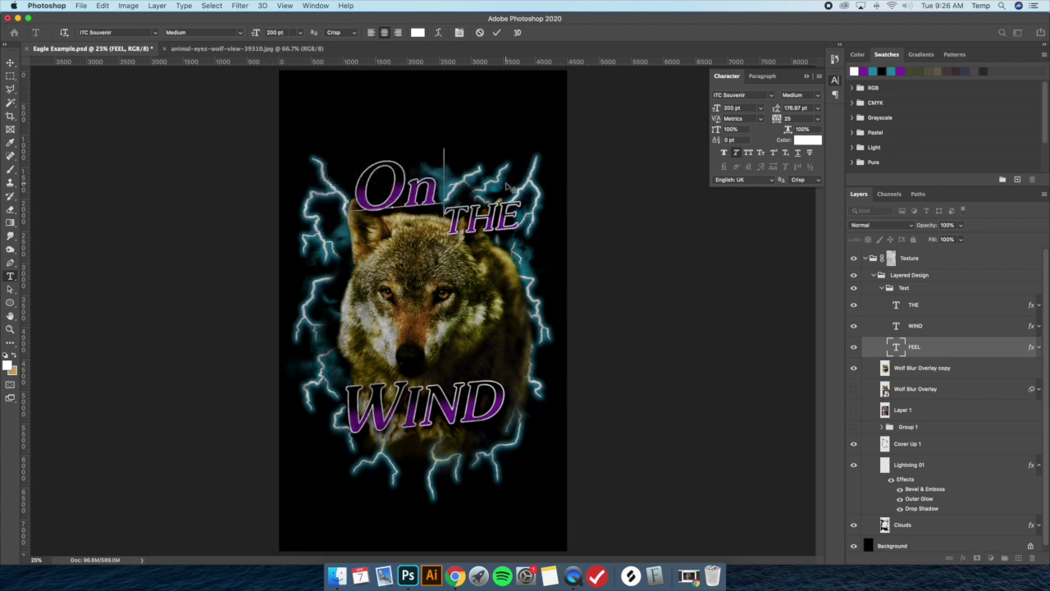
pyautogui.press('BackSpace')
pyautogui.press('BackSpace')
pyautogui.press('BackSpace')
pyautogui.write('NLY')
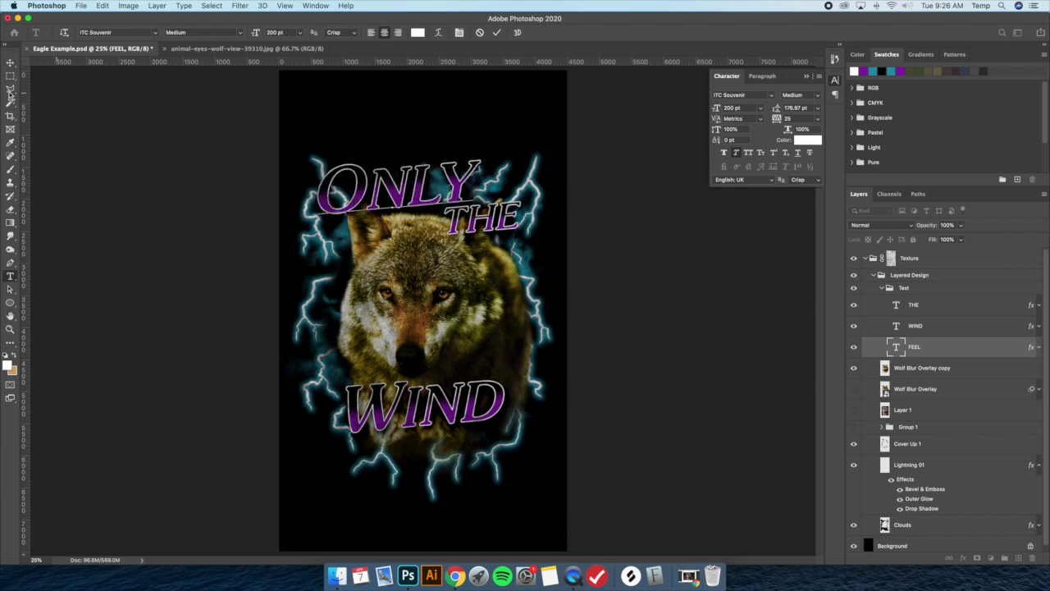
pyautogui.press('super+Return')
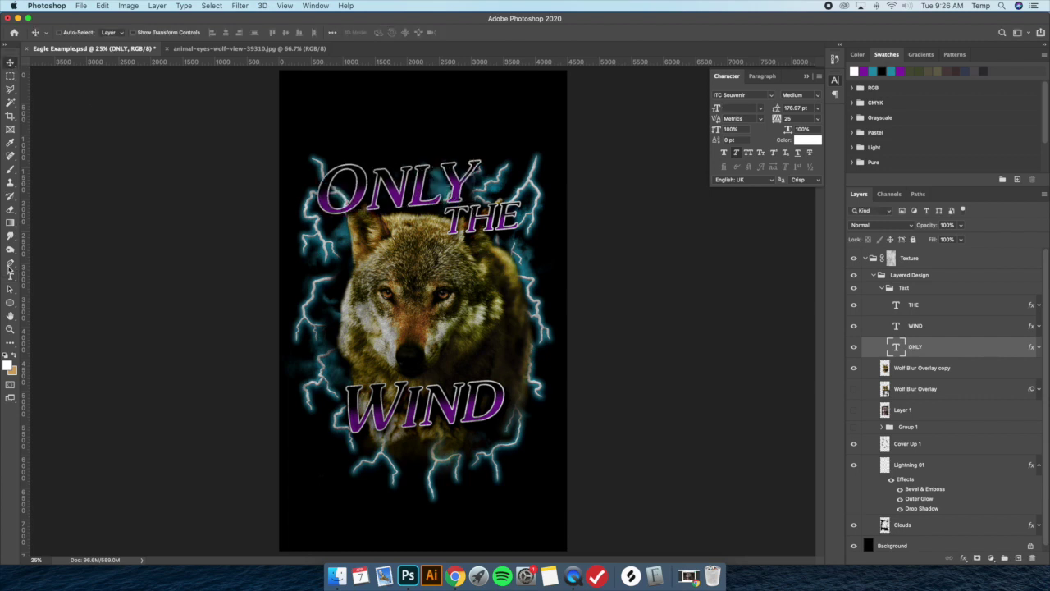
# Step: Change THE to THE STRONG, shift it left and scale it down to fit one line
pyautogui.click(515, 215)
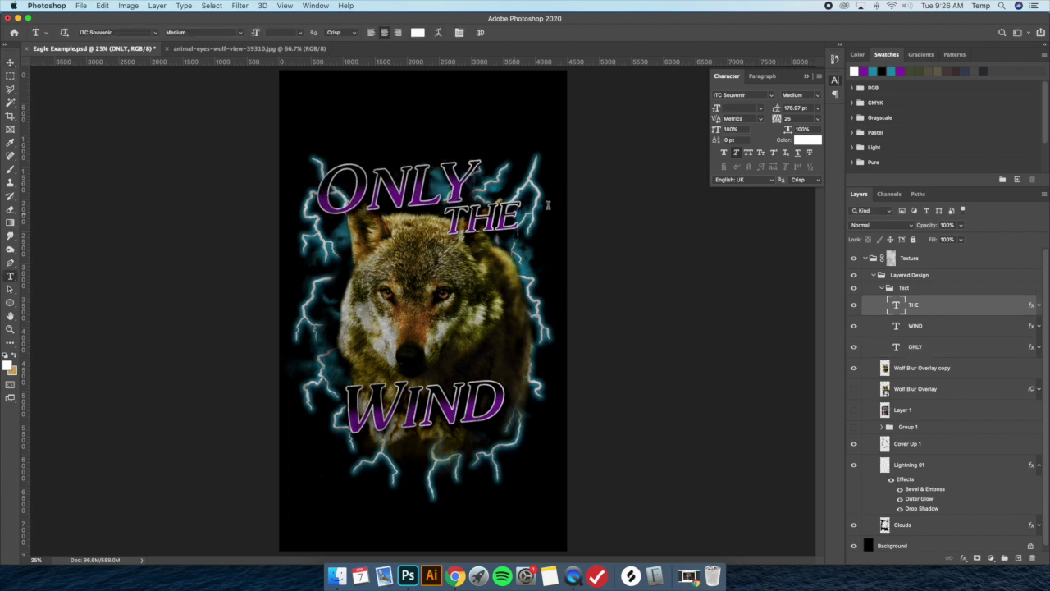
pyautogui.write('STRONG')
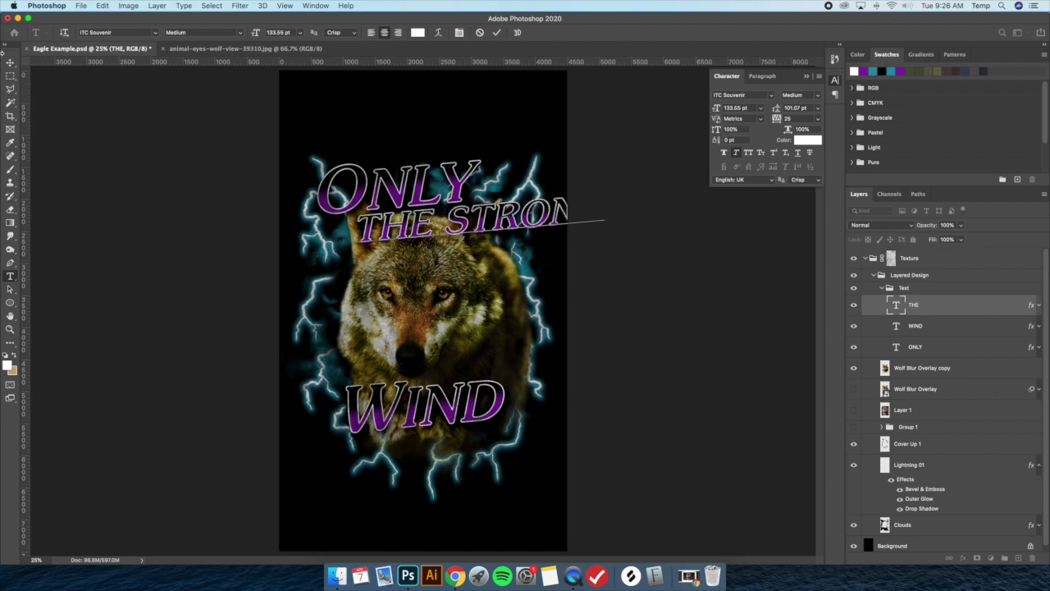
pyautogui.click(10, 63)
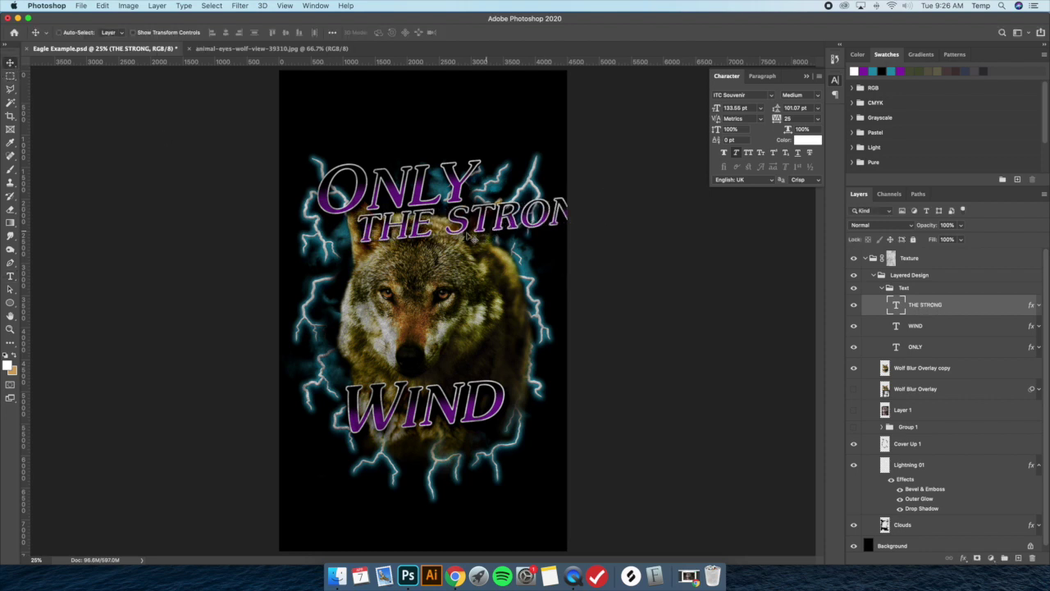
pyautogui.moveTo(468, 238); pyautogui.dragTo(429, 245)
pyautogui.click(133, 32)
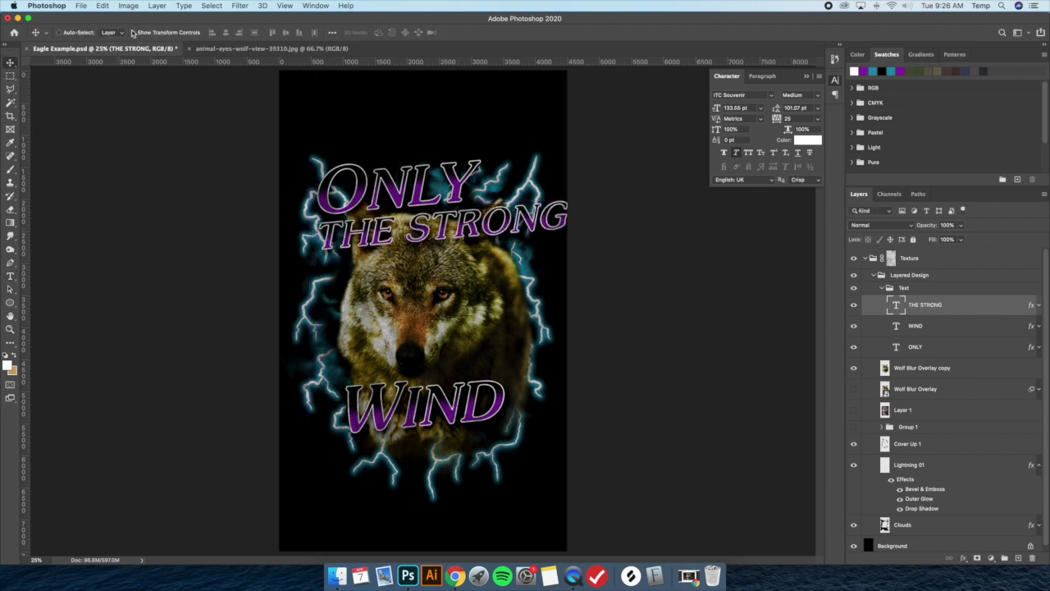
pyautogui.moveTo(568, 202); pyautogui.dragTo(574, 251)
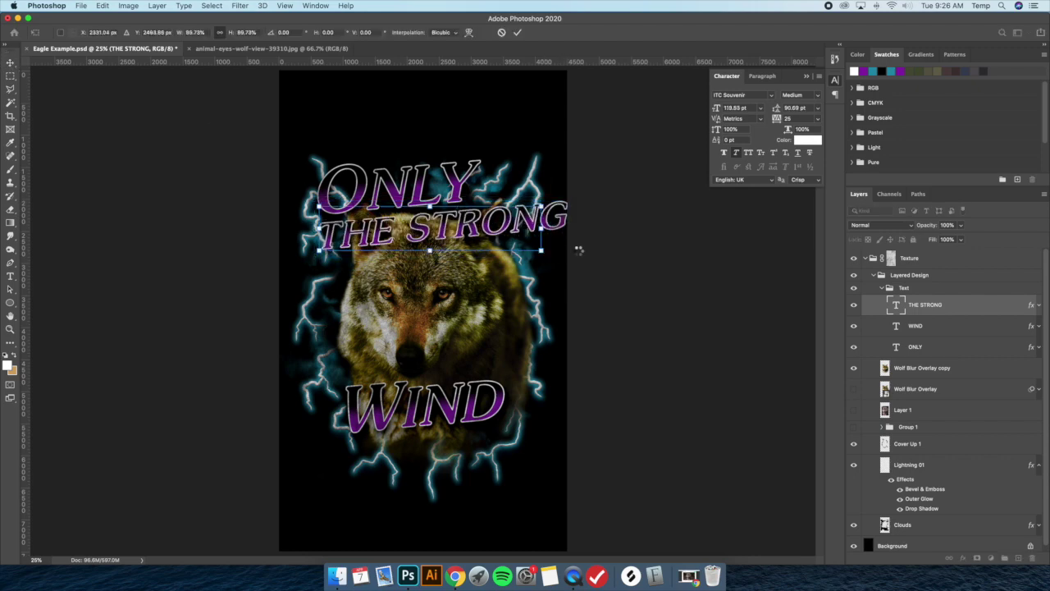
pyautogui.press('Return')
pyautogui.doubleClick(970, 310)
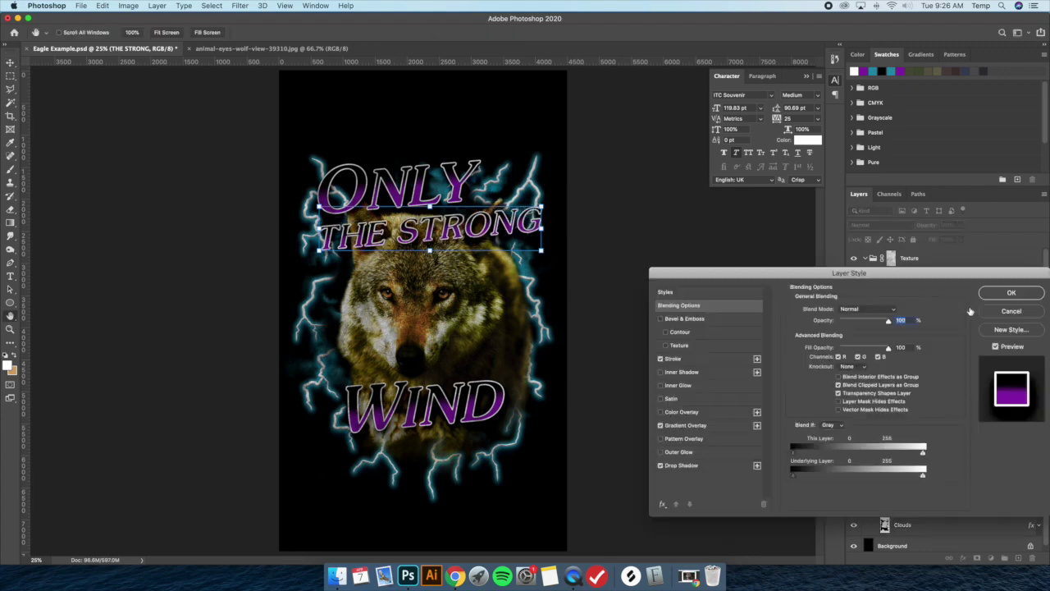
# Step: Reduce THE STRONG's stroke size to 13 px
pyautogui.click(690, 359)
pyautogui.moveTo(831, 310); pyautogui.dragTo(833, 311)
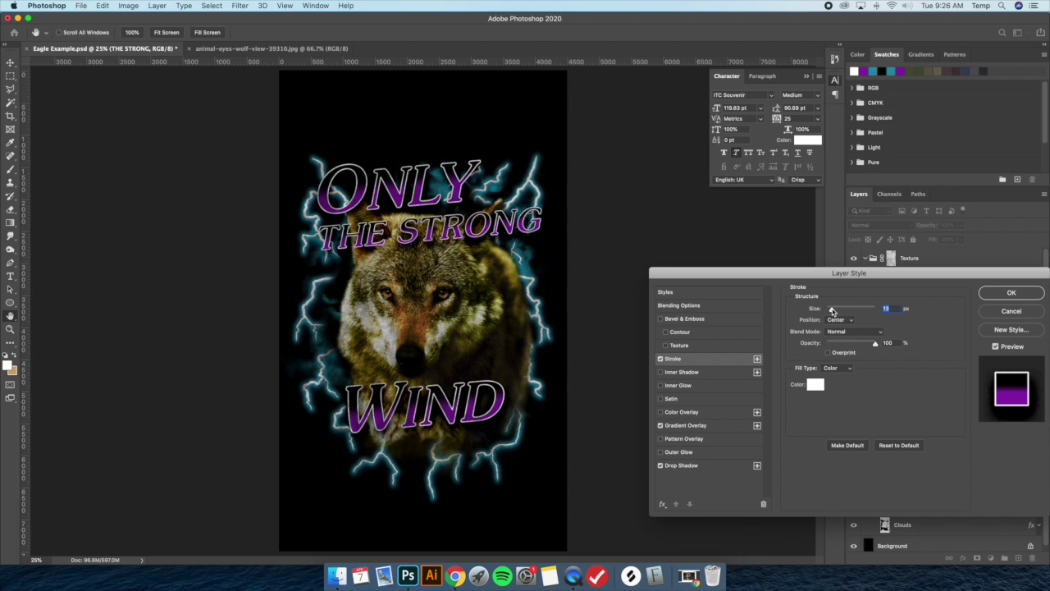
pyautogui.press('Return')
# Step: Scale THE STRONG down slightly and nudge it left to centre under ONLY
pyautogui.moveTo(497, 230)
pyautogui.mouseDown()
pyautogui.moveTo(520, 199)
pyautogui.moveTo(555, 205)
pyautogui.moveTo(548, 193)
pyautogui.moveTo(541, 200)
pyautogui.mouseUp()
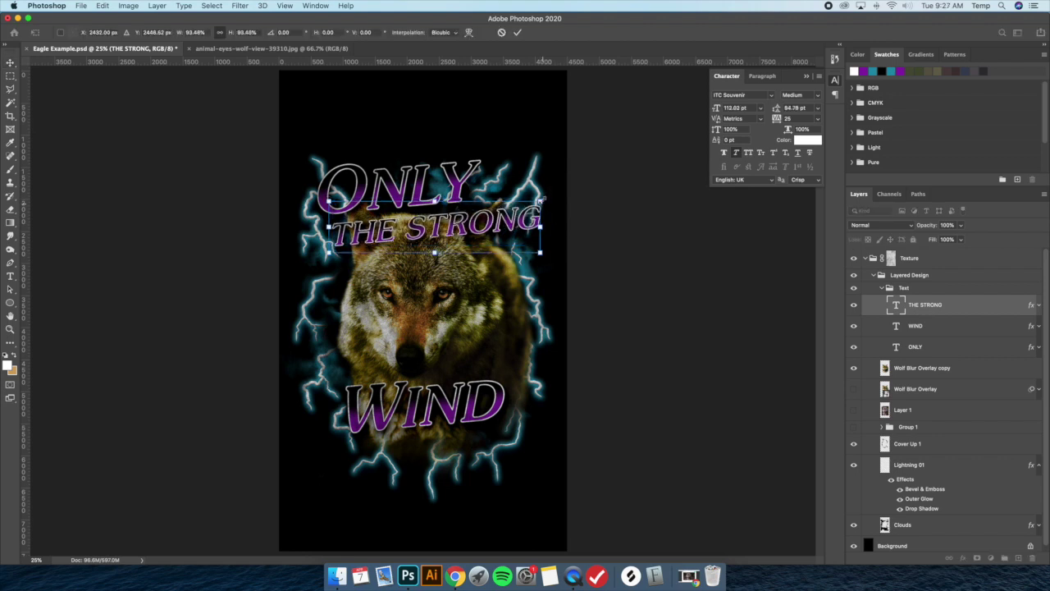
pyautogui.press('Return')
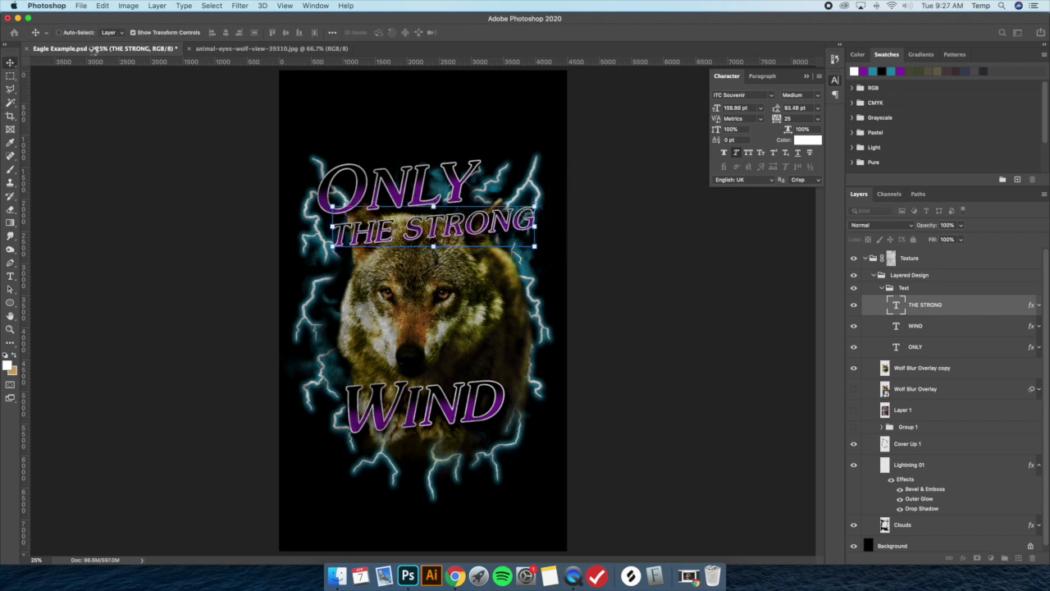
pyautogui.click(134, 32)
pyautogui.moveTo(470, 219); pyautogui.dragTo(486, 202)
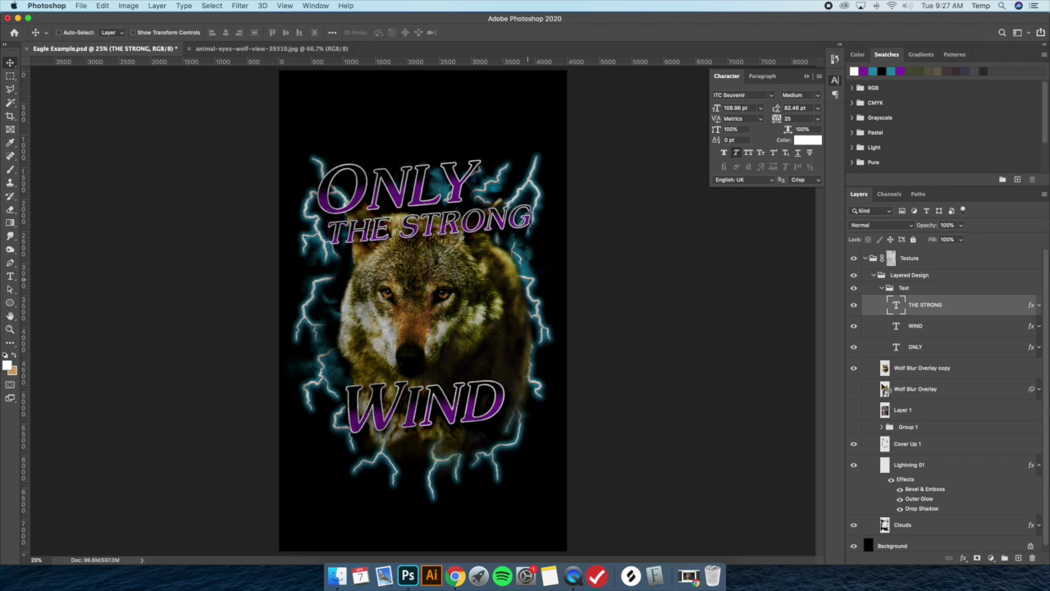
# Step: Try retyping WIND as SURVIVE, then undo back to the original WIND
pyautogui.click(928, 326)
pyautogui.click(10, 276)
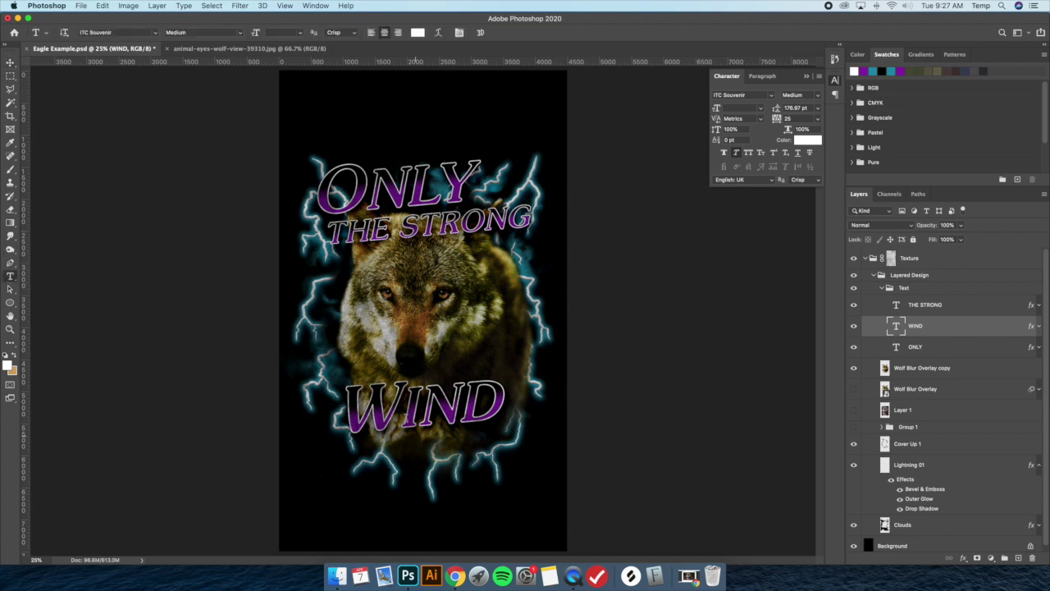
pyautogui.moveTo(380, 402); pyautogui.dragTo(336, 404)
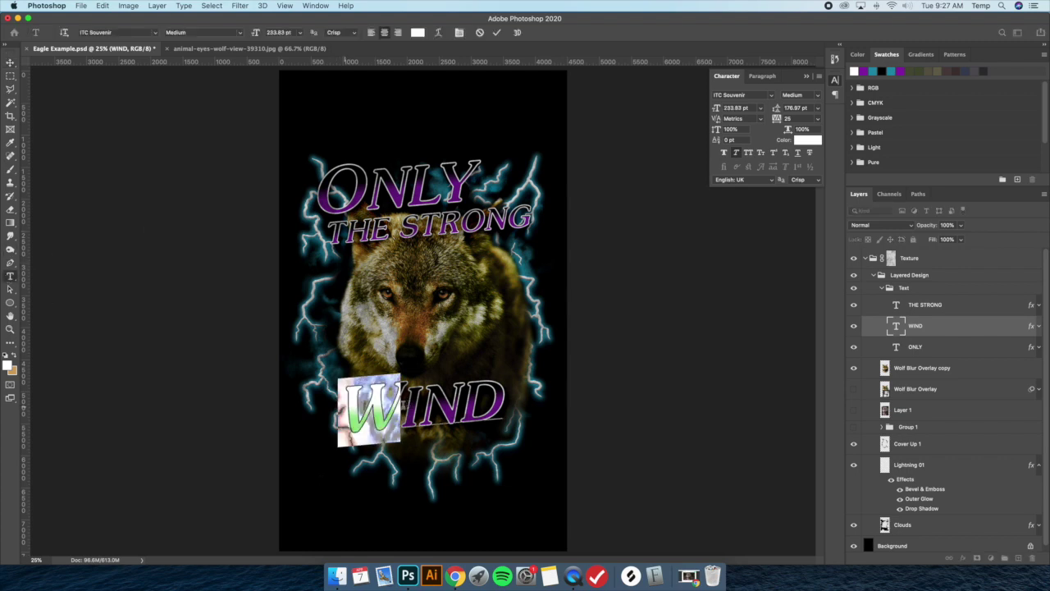
pyautogui.write('S')
pyautogui.moveTo(407, 410); pyautogui.dragTo(506, 404)
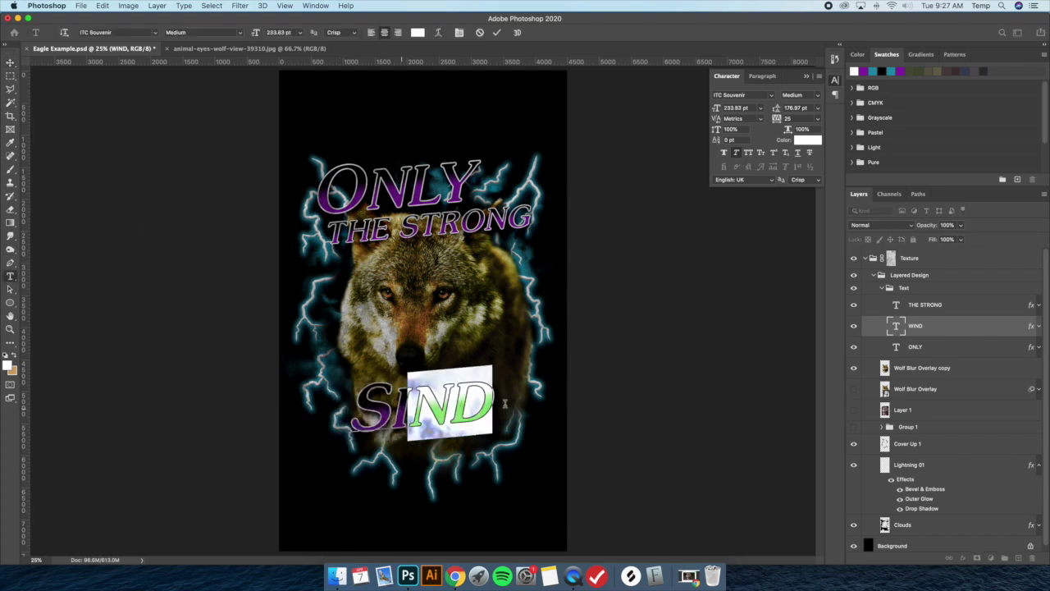
pyautogui.press('BackSpace')
pyautogui.write('urvi')
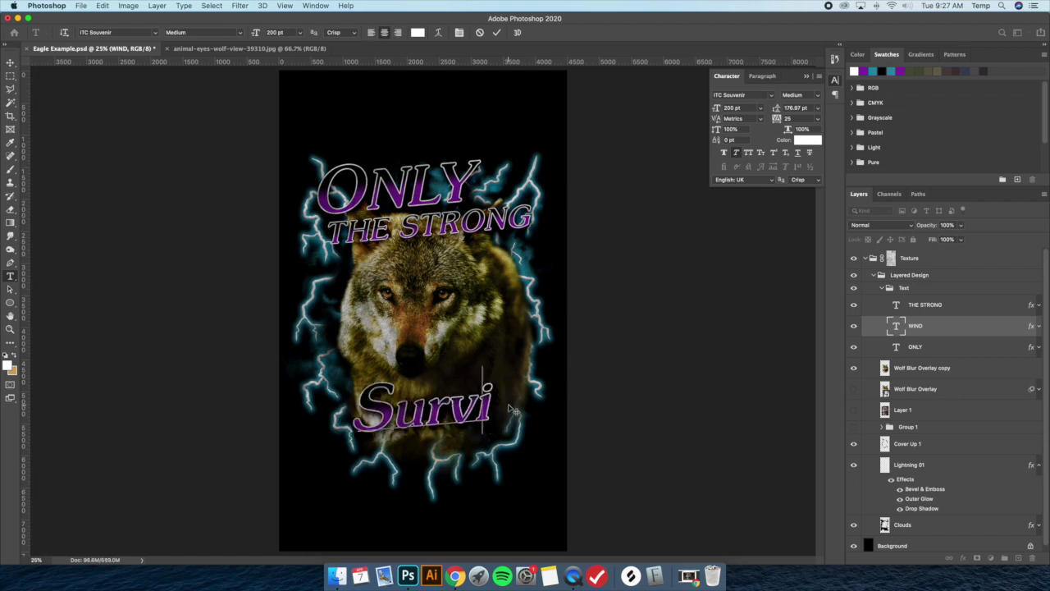
pyautogui.press('BackSpace')
pyautogui.press('BackSpace')
pyautogui.press('BackSpace')
pyautogui.press('BackSpace')
pyautogui.press('BackSpace')
pyautogui.write('UR')
pyautogui.press('BackSpace')
pyautogui.press('super+Return')
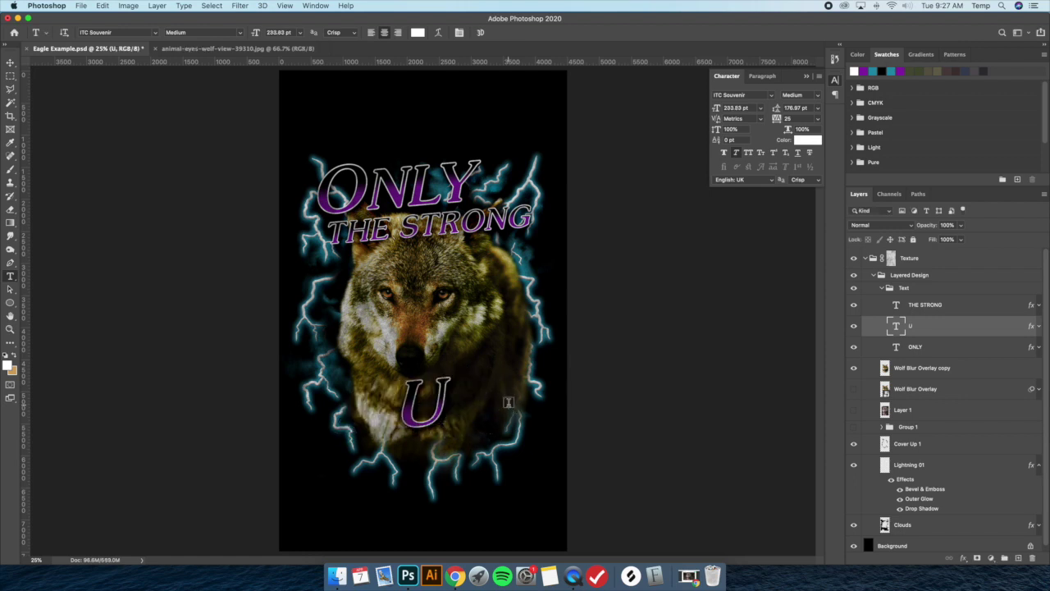
pyautogui.press('super+z')
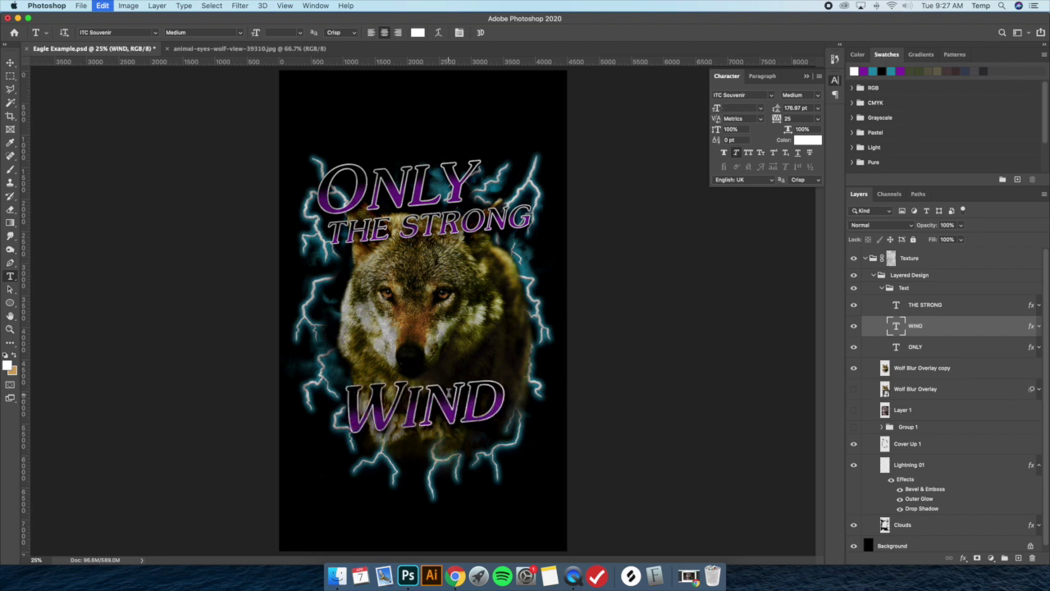
# Step: Retype the bottom word WIND as SURVIVE
pyautogui.click(536, 402)
pyautogui.hotkey('shift', 'Left')
pyautogui.hotkey('shift', 'Left')
pyautogui.hotkey('shift', 'Left')
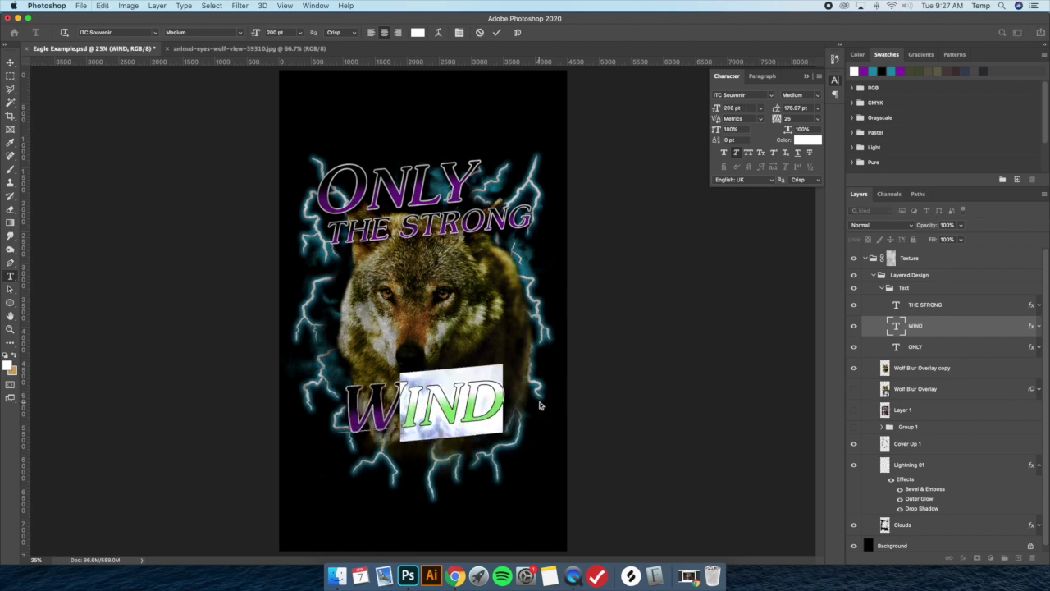
pyautogui.write('URVIVE')
pyautogui.moveTo(347, 410); pyautogui.dragTo(287, 414)
pyautogui.click(334, 433)
pyautogui.press('BackSpace')
pyautogui.write('S')
# Step: Move SURVIVE slightly to the right
pyautogui.click(10, 62)
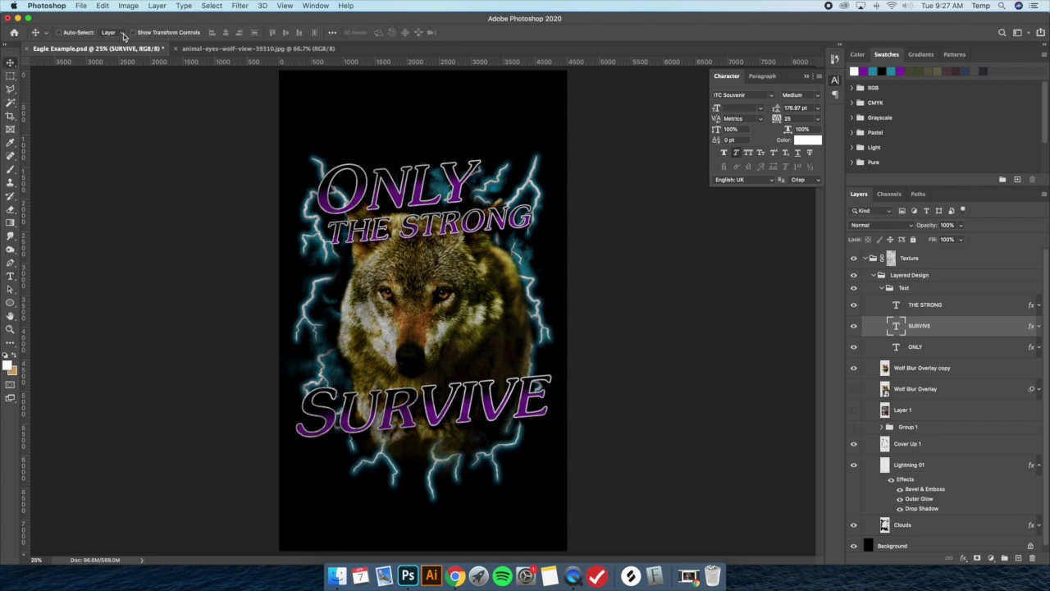
pyautogui.click(137, 34)
pyautogui.moveTo(504, 410); pyautogui.dragTo(534, 374)
# Step: Commit SURVIVE's smaller size and centre it higher on the design
pyautogui.click(571, 367)
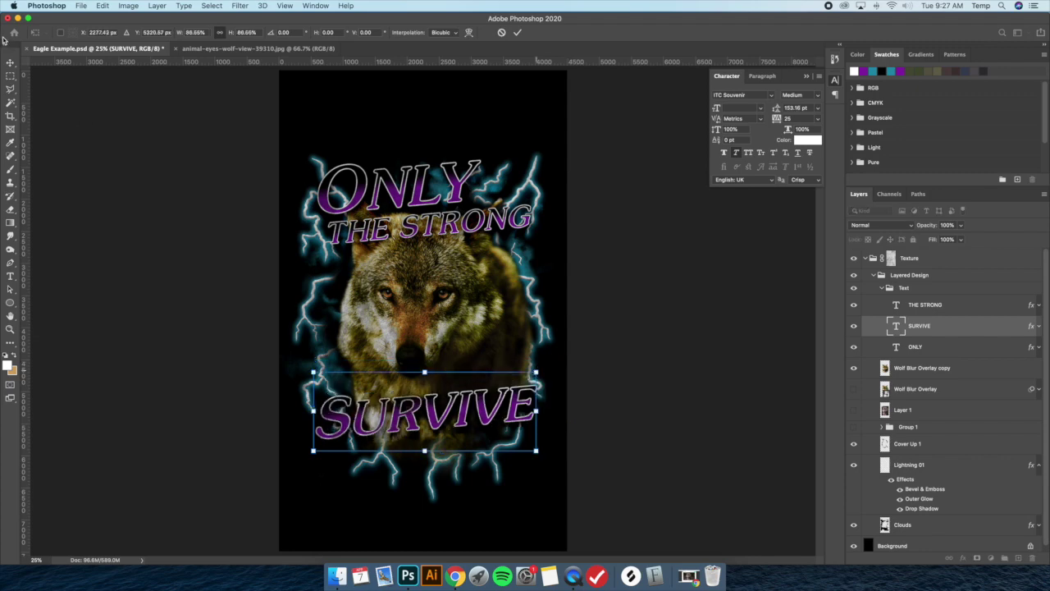
pyautogui.press('Return')
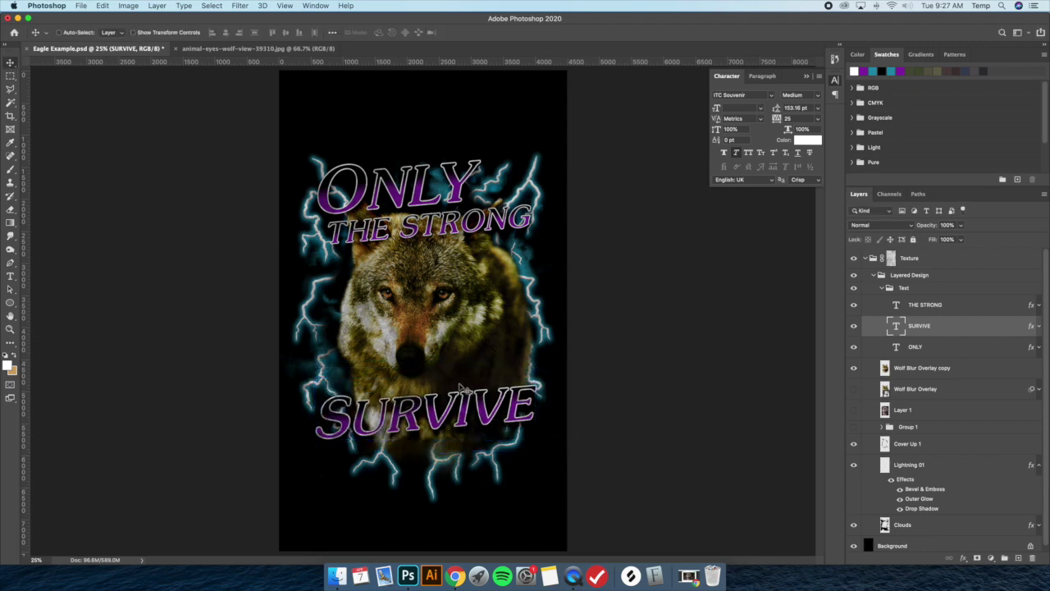
pyautogui.moveTo(464, 378)
pyautogui.mouseDown()
pyautogui.moveTo(460, 366)
pyautogui.moveTo(459, 376)
pyautogui.mouseUp()
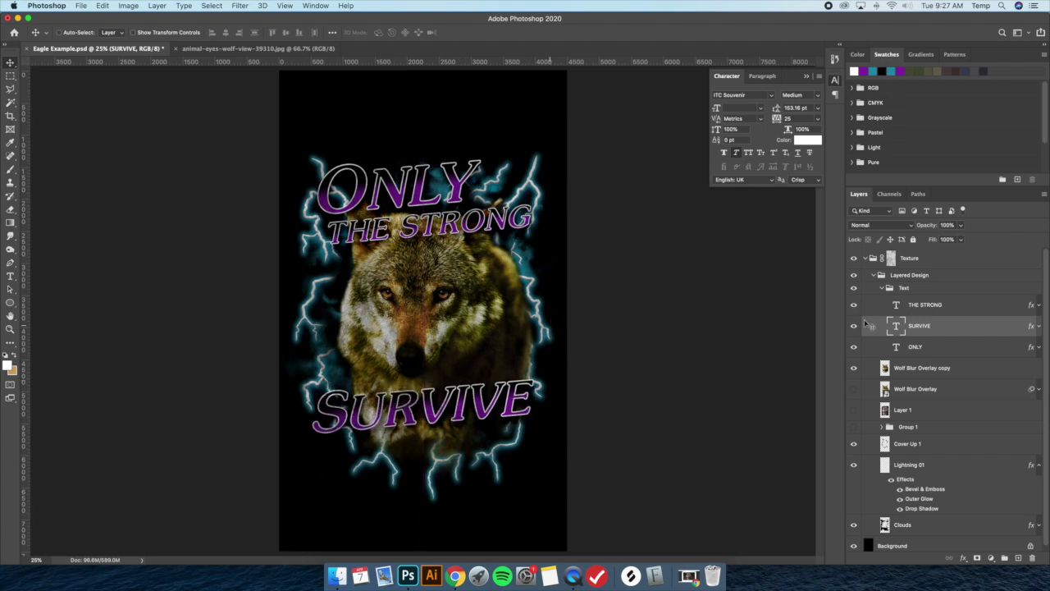
# Step: Nudge THE STRONG slightly left and down, and shift SURVIVE a little right
pyautogui.click(912, 346)
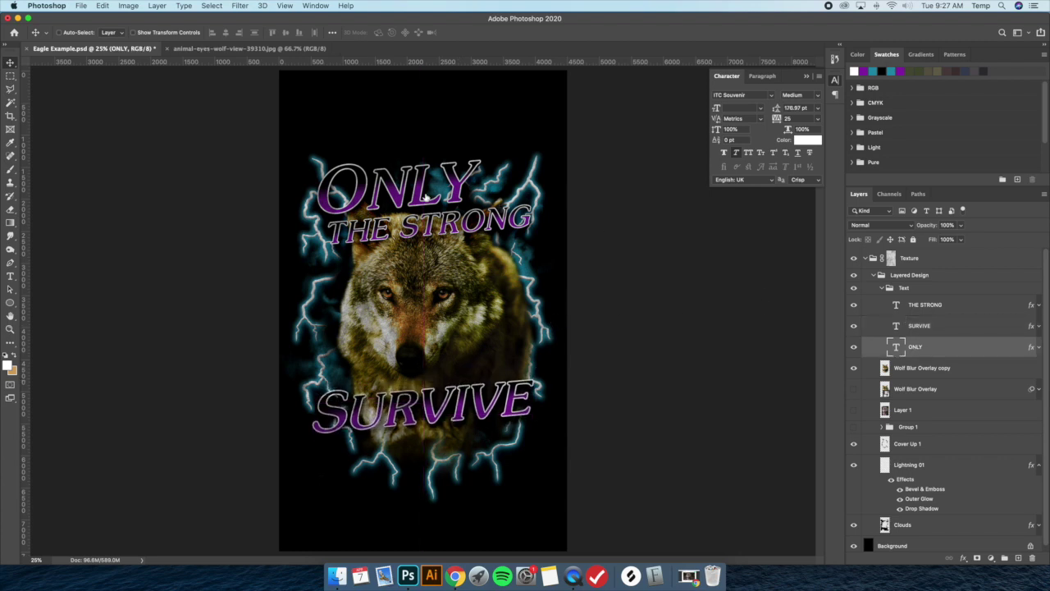
pyautogui.click(925, 304)
pyautogui.moveTo(531, 208); pyautogui.dragTo(524, 214)
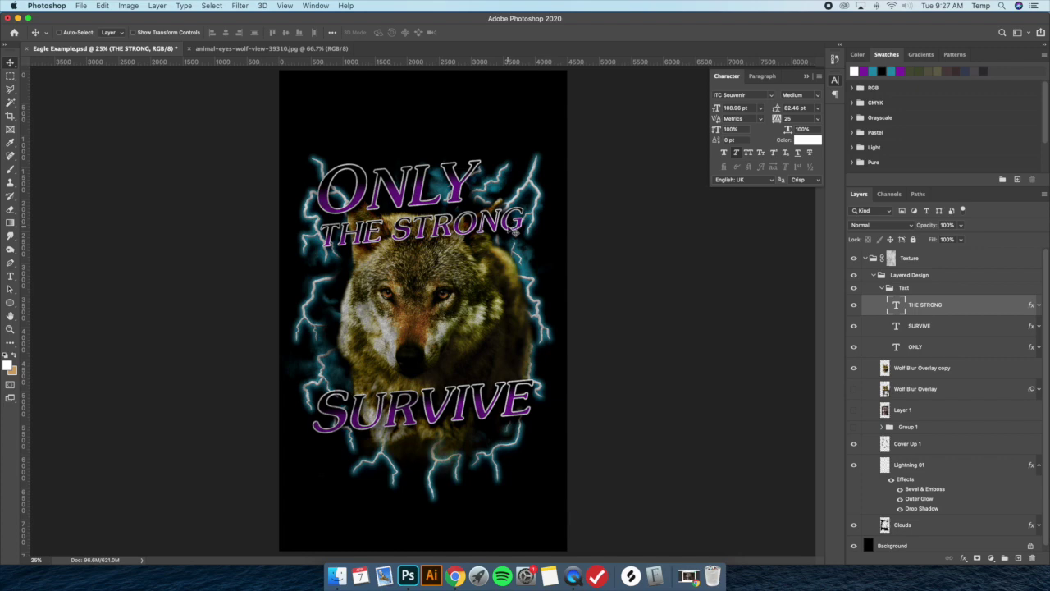
pyautogui.click(866, 328)
pyautogui.moveTo(558, 368); pyautogui.dragTo(566, 367)
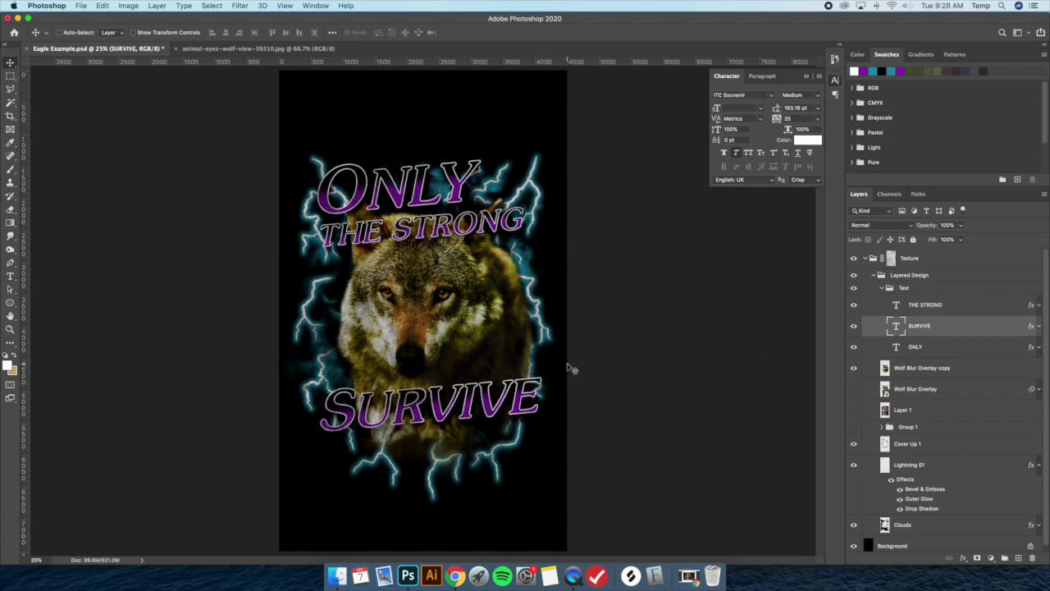
pyautogui.hotkey('shift', 'Left')
pyautogui.hotkey('shift', 'Left')
pyautogui.hotkey('shift', 'Left')
pyautogui.hotkey('shift', 'Left')
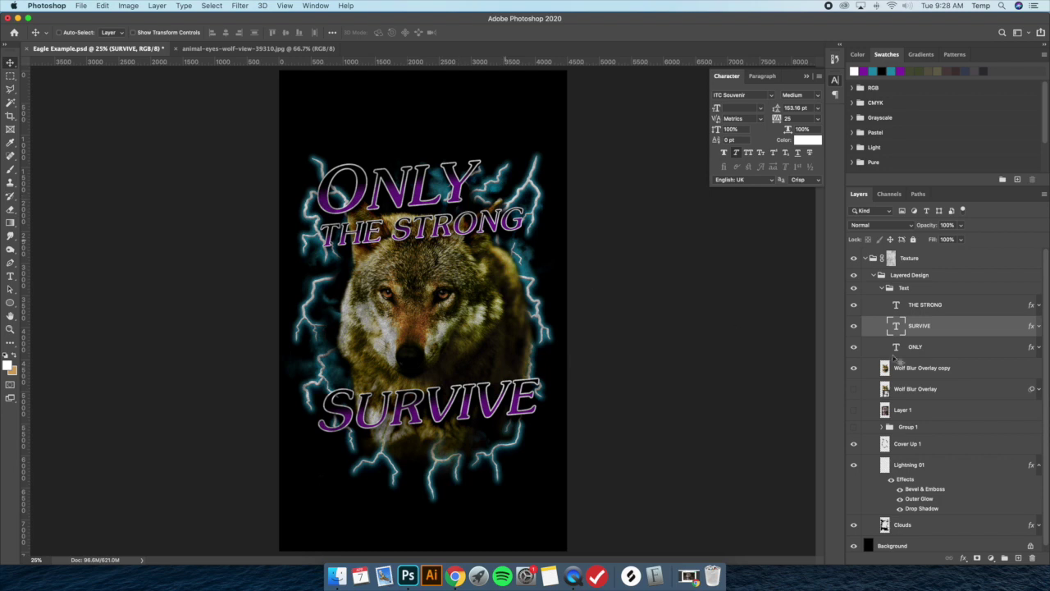
# Step: Reposition ONLY and scale THE STRONG slightly larger, to about 108%
pyautogui.click(927, 350)
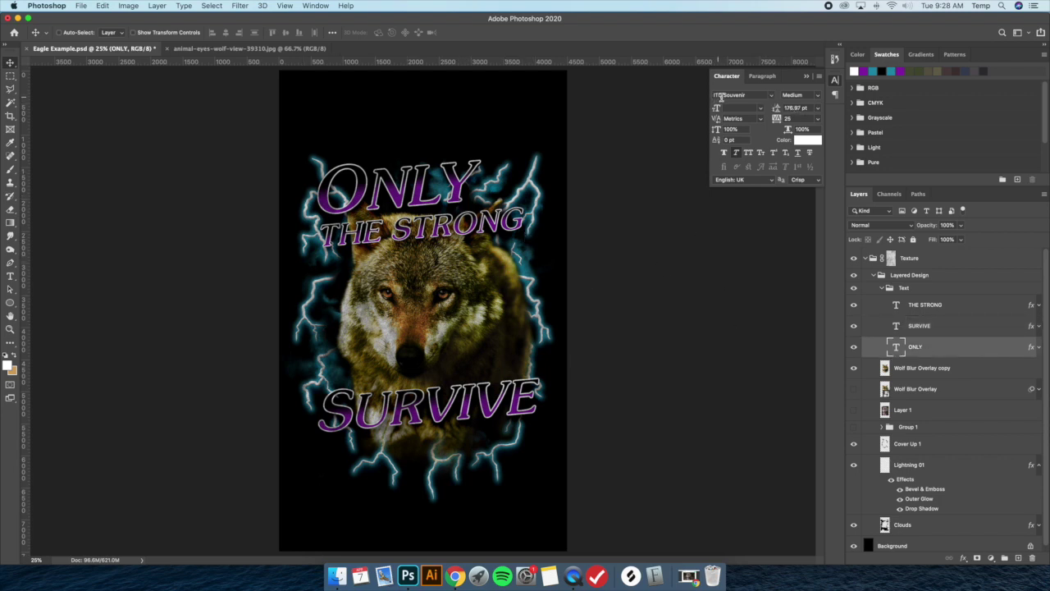
pyautogui.moveTo(438, 190); pyautogui.dragTo(437, 216)
pyautogui.click(932, 304)
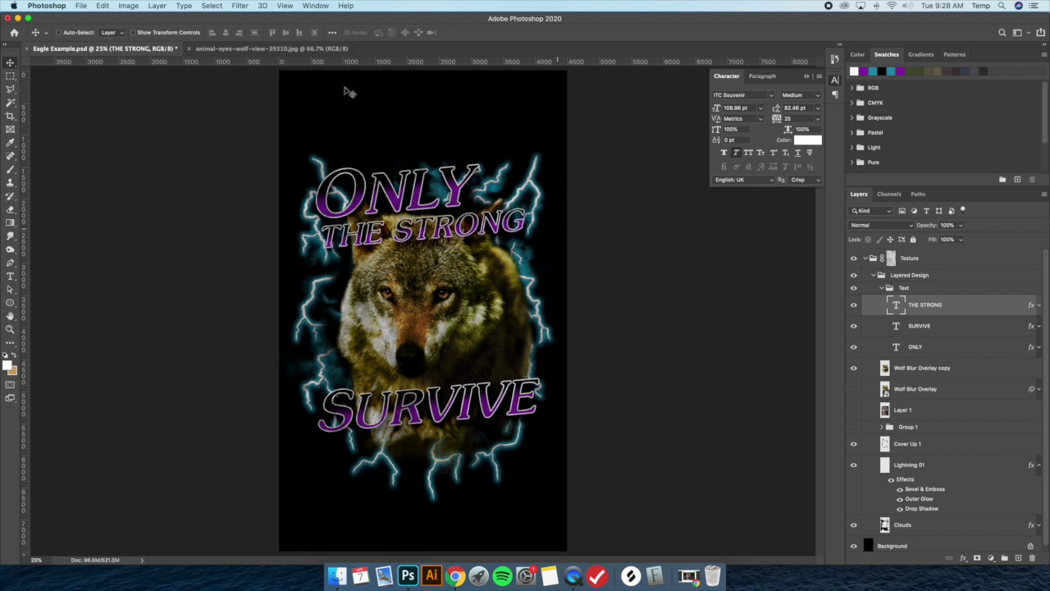
pyautogui.click(140, 33)
pyautogui.click(526, 205)
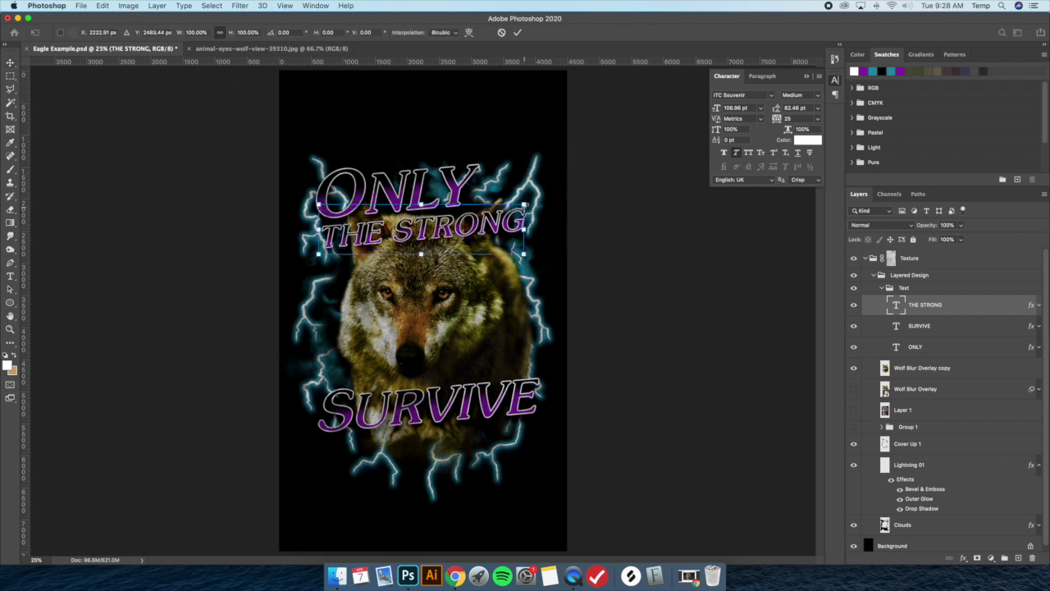
pyautogui.moveTo(318, 254)
pyautogui.mouseDown()
pyautogui.moveTo(324, 264)
pyautogui.moveTo(312, 258)
pyautogui.mouseUp()
pyautogui.press('Return')
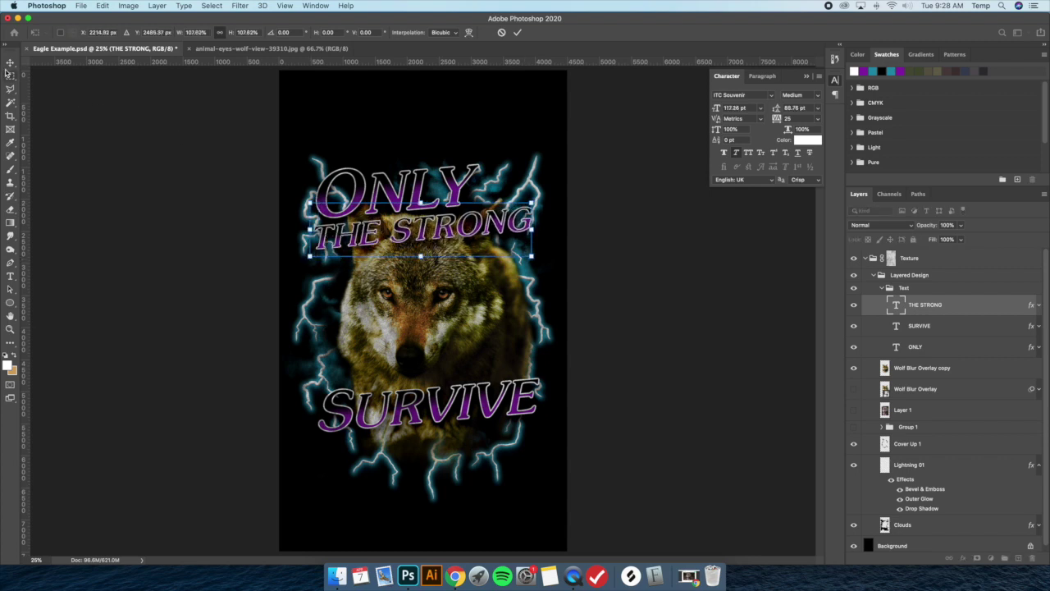
# Step: Shift ONLY right and SURVIVE up so the words line up
pyautogui.moveTo(439, 203); pyautogui.dragTo(465, 178)
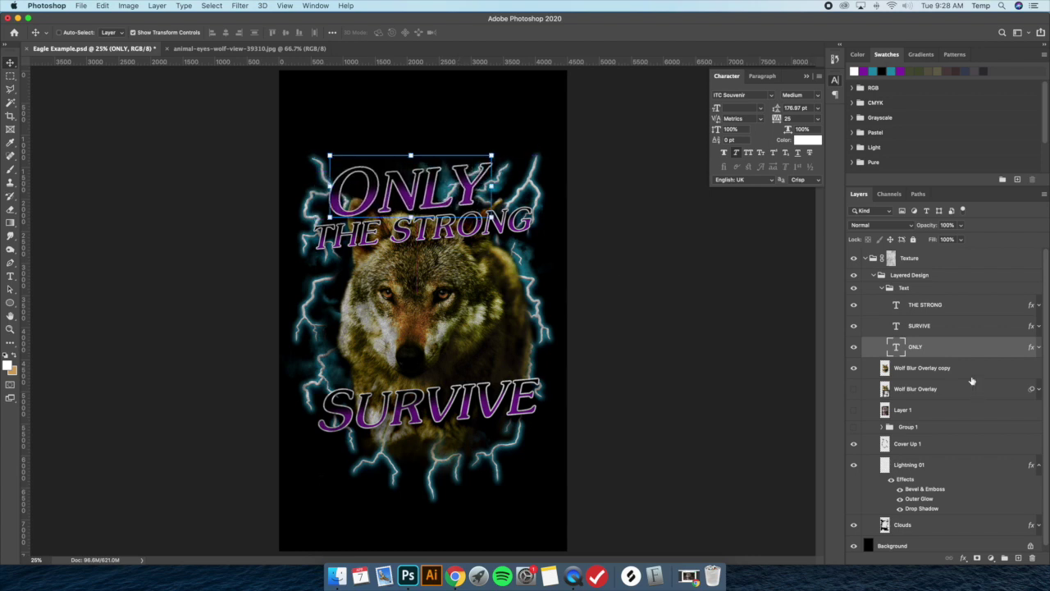
pyautogui.click(931, 327)
pyautogui.moveTo(482, 404); pyautogui.dragTo(477, 402)
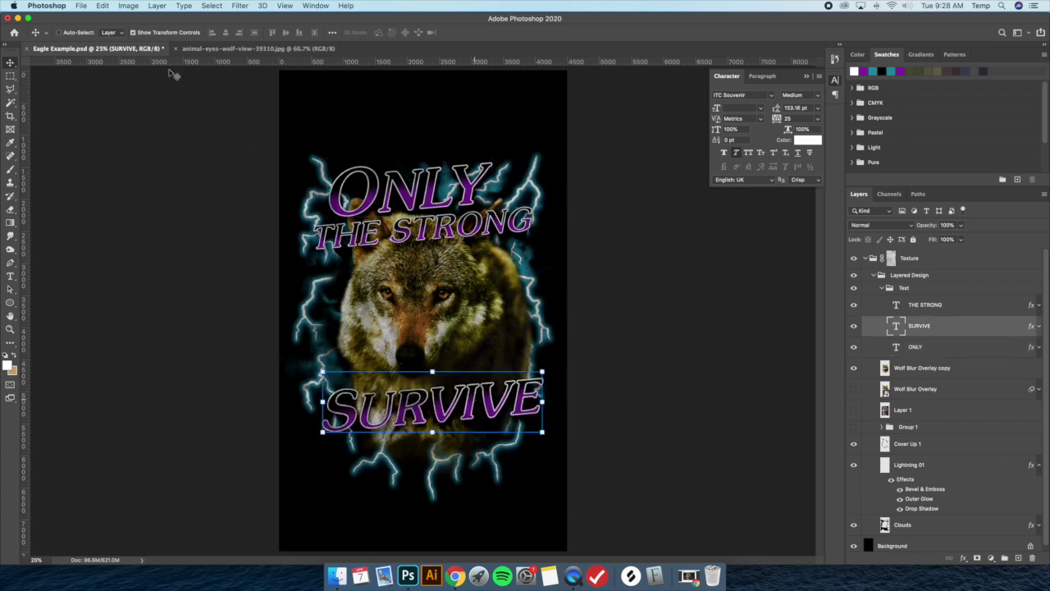
pyautogui.click(133, 32)
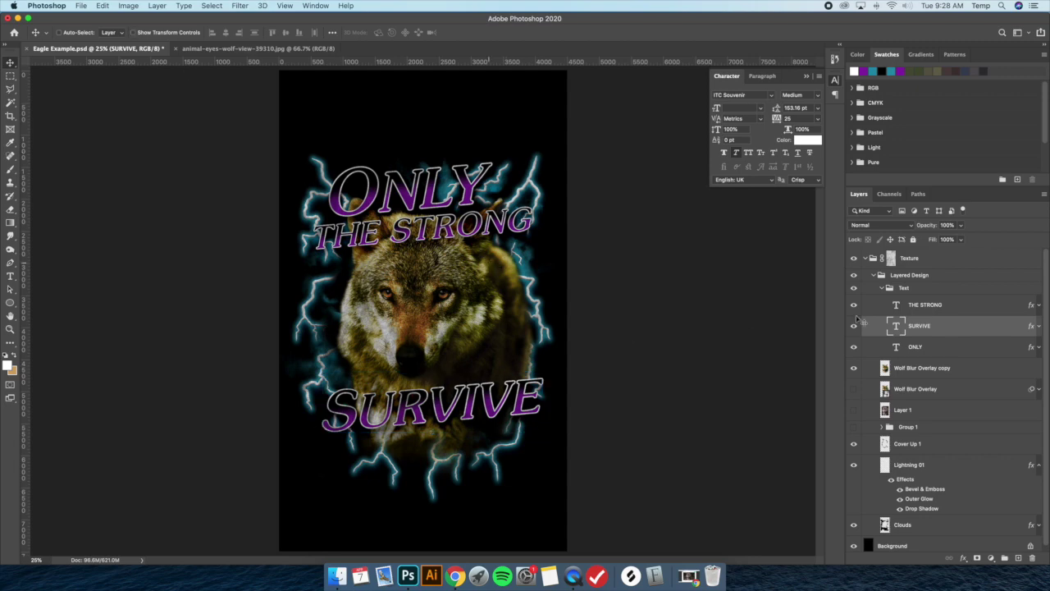
# Step: Reduce SURVIVE's Gradient Overlay scale to 10
pyautogui.doubleClick(1006, 329)
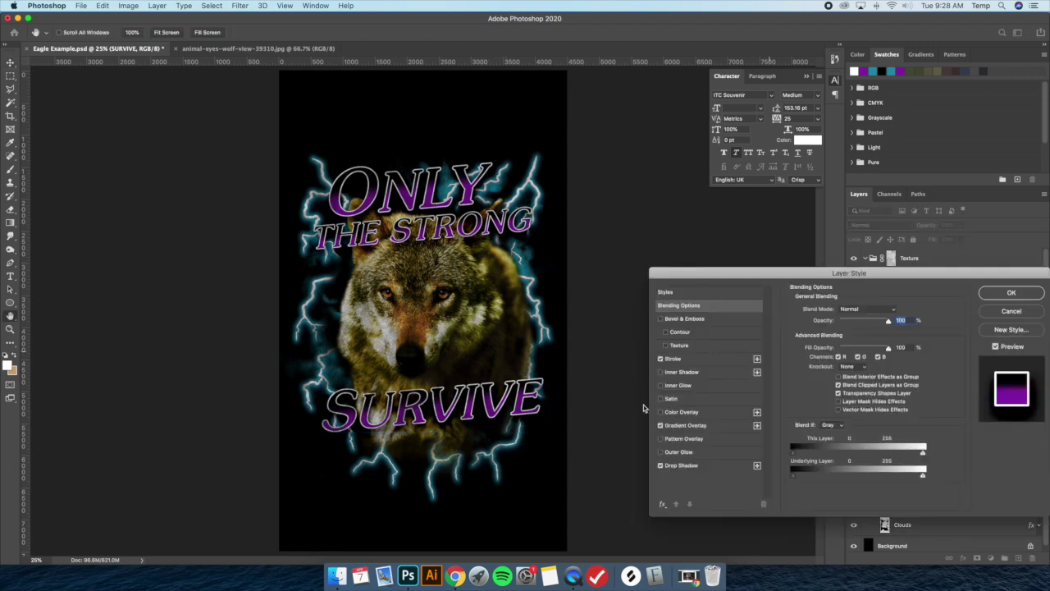
pyautogui.click(689, 359)
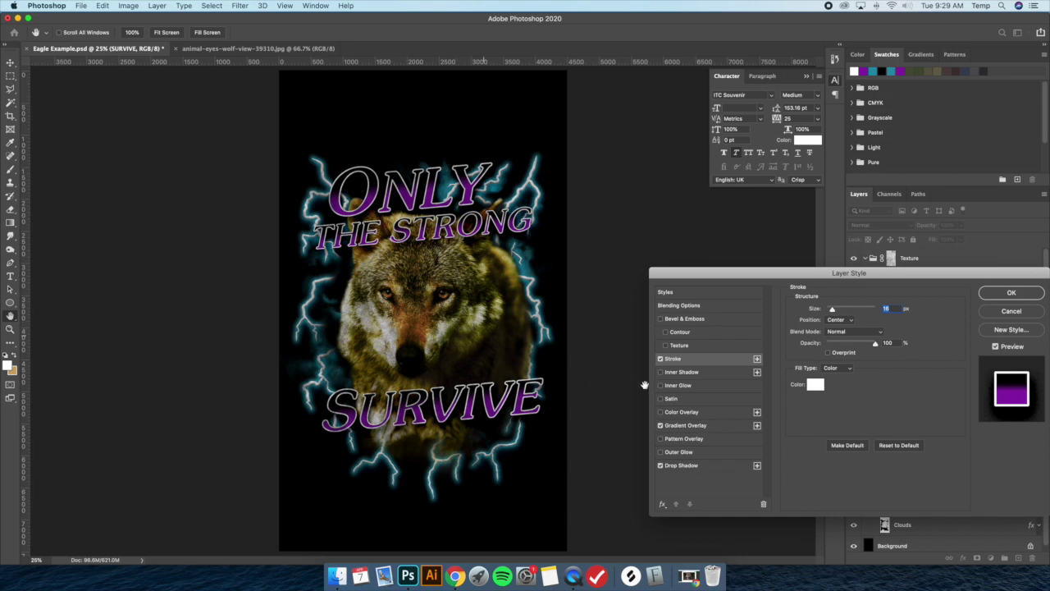
pyautogui.click(693, 425)
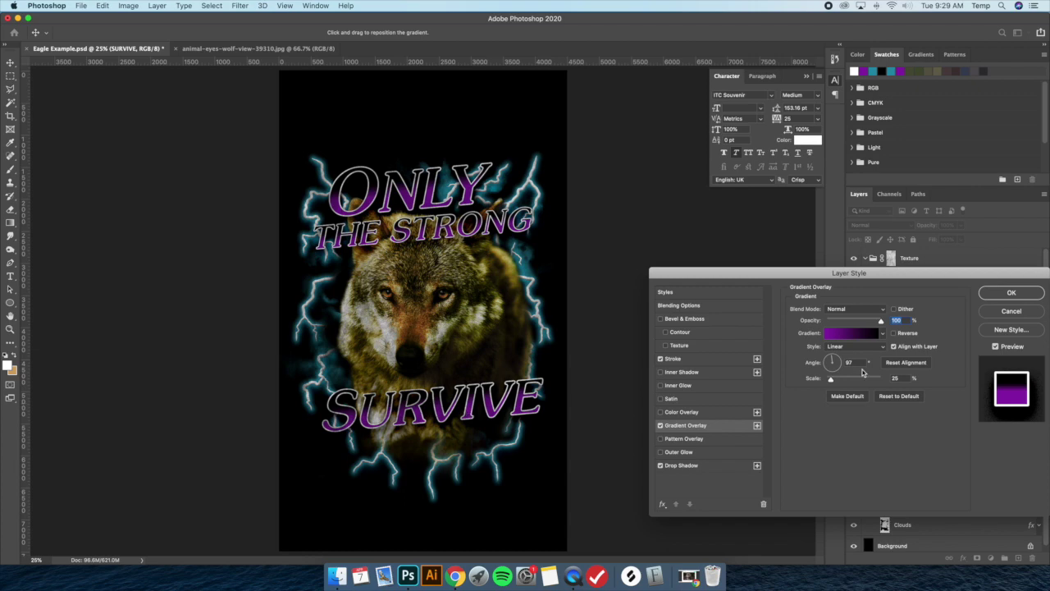
pyautogui.moveTo(832, 382); pyautogui.dragTo(826, 380)
pyautogui.moveTo(825, 379); pyautogui.dragTo(822, 380)
# Step: Set the gradient angle to 97°, enable Drop Shadow and apply the layer style
pyautogui.doubleClick(849, 362)
pyautogui.write('90')
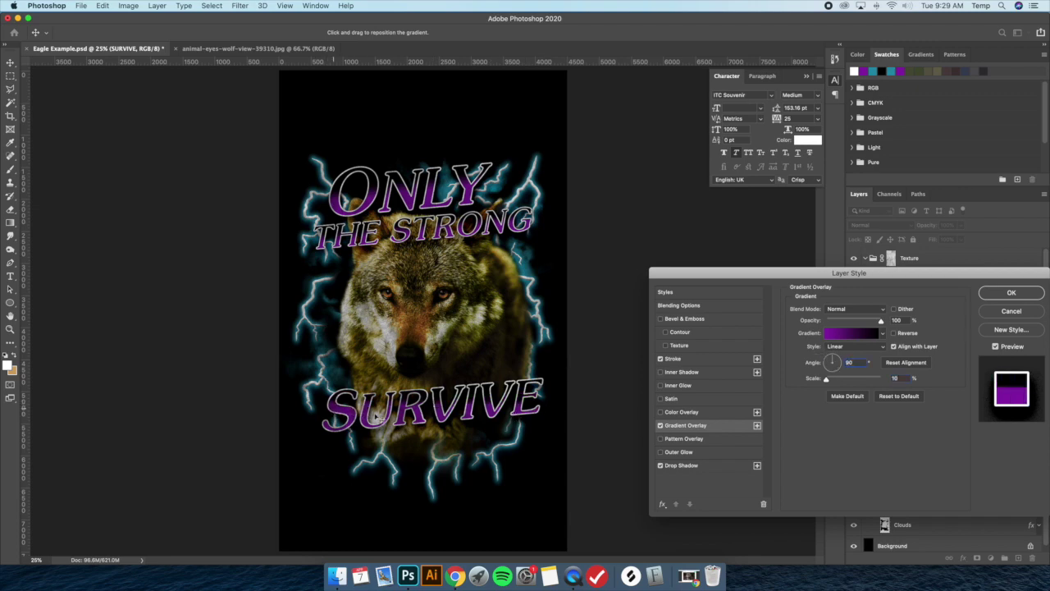
pyautogui.moveTo(859, 363); pyautogui.dragTo(809, 355)
pyautogui.write('97')
pyautogui.click(708, 465)
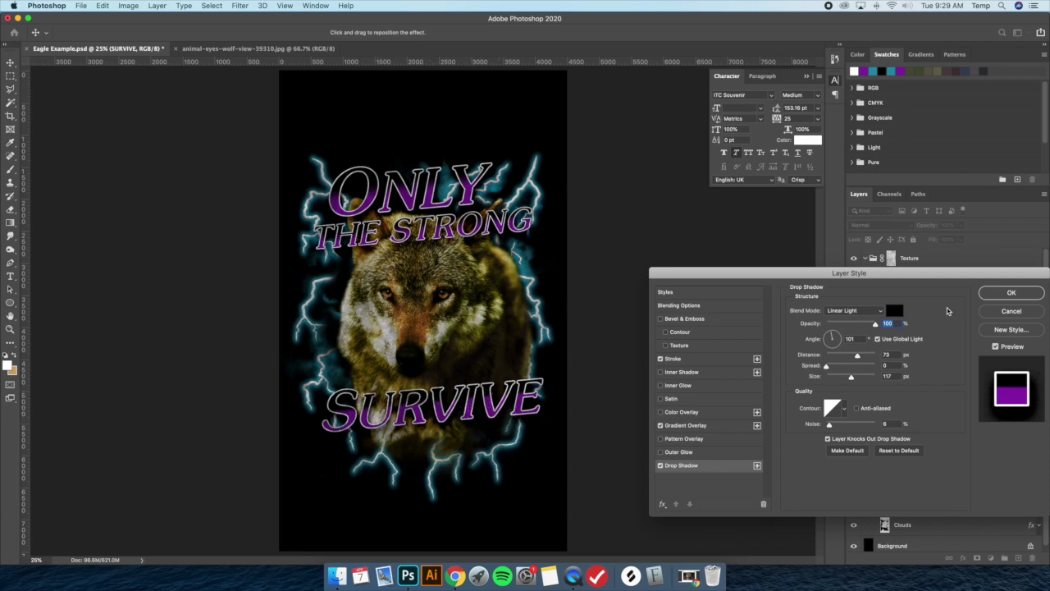
pyautogui.click(1009, 292)
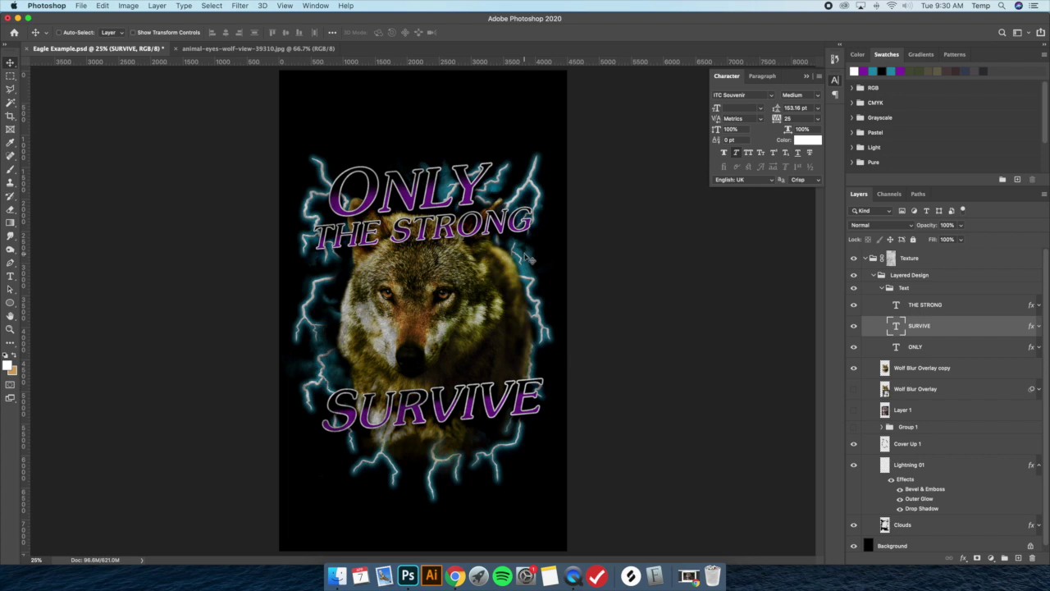
# Step: Lasso a Lightning 01 bolt piece left of the wolf and shift it up and right
pyautogui.click(919, 464)
pyautogui.click(11, 89)
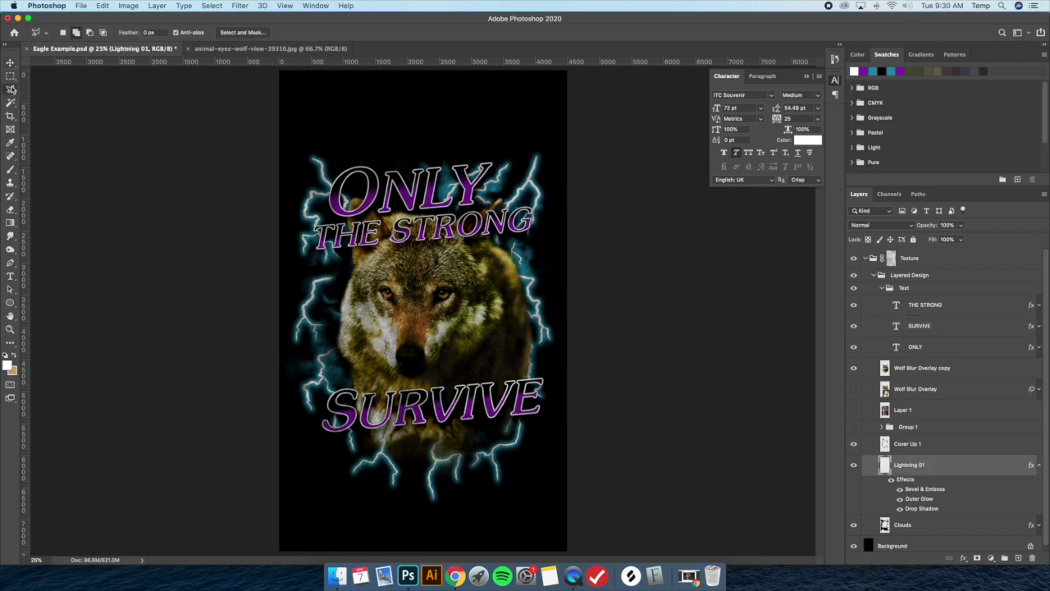
pyautogui.click(352, 265)
pyautogui.click(292, 276)
pyautogui.click(278, 329)
pyautogui.click(292, 361)
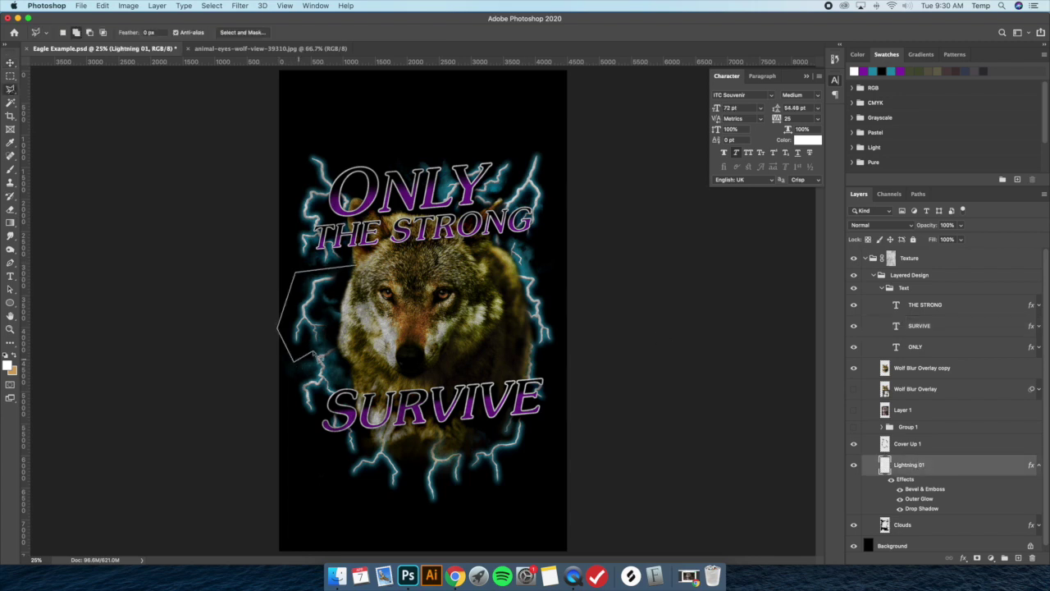
pyautogui.click(341, 331)
pyautogui.click(394, 299)
pyautogui.click(352, 265)
pyautogui.press('v')
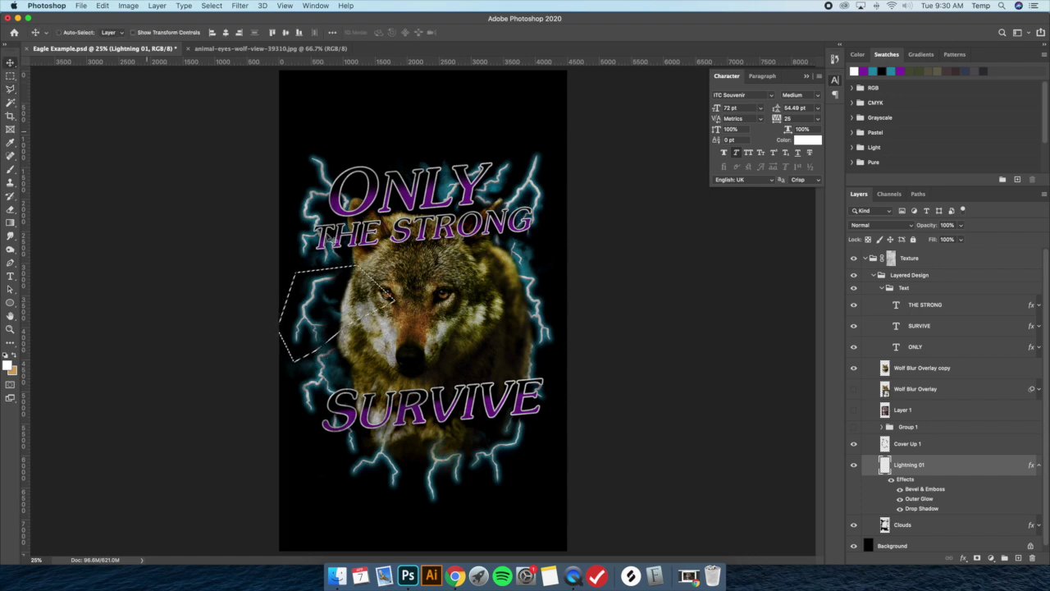
pyautogui.moveTo(334, 282); pyautogui.dragTo(351, 266)
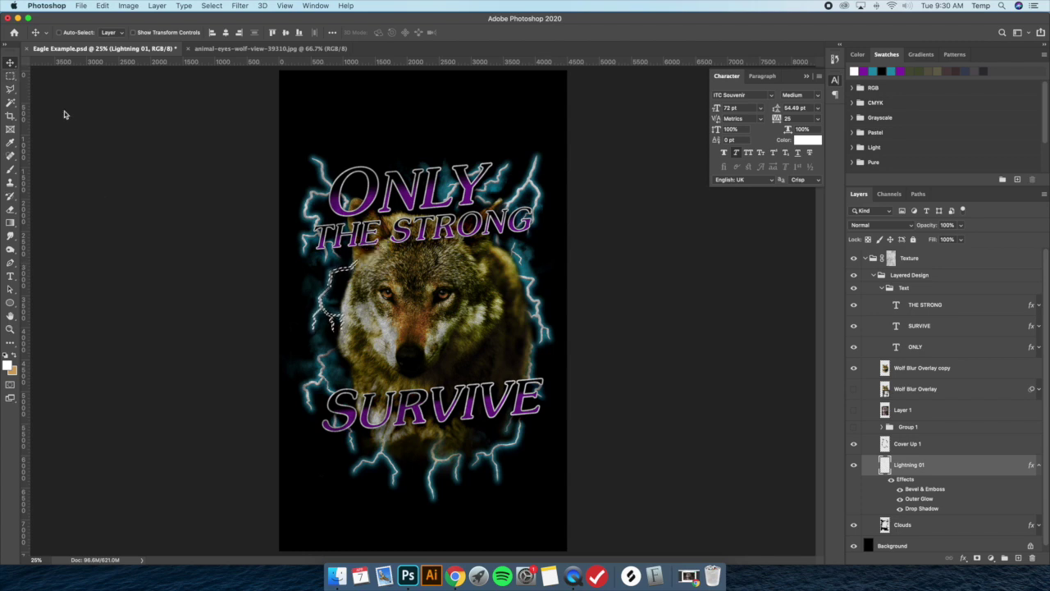
# Step: Deselect the lightning piece and hide the Cover Up 1 layer
pyautogui.rightClick(361, 183)
pyautogui.click(9, 74)
pyautogui.rightClick(402, 212)
pyautogui.click(426, 215)
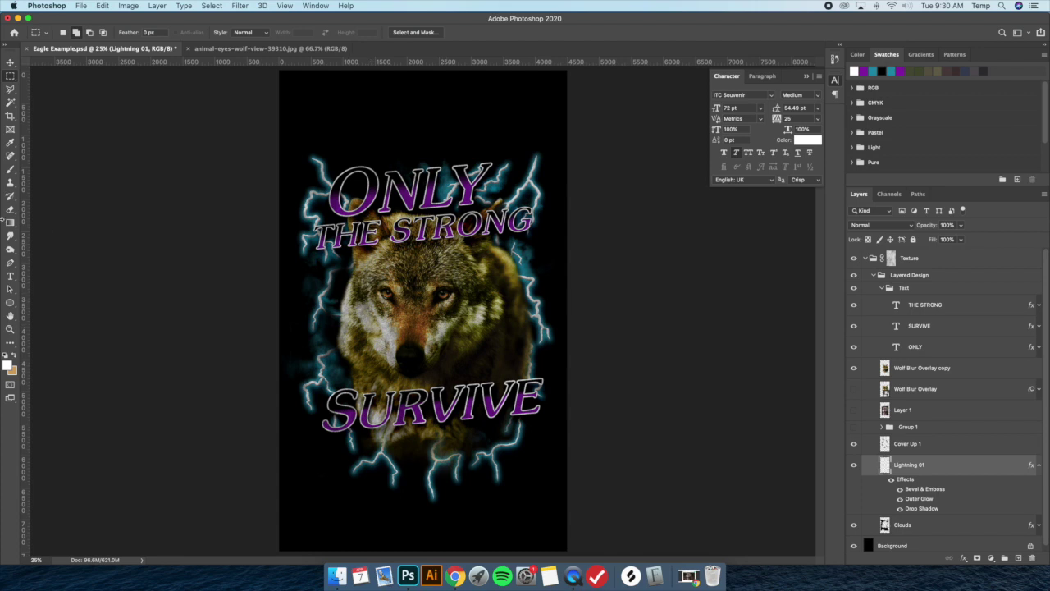
pyautogui.click(875, 444)
pyautogui.click(853, 444)
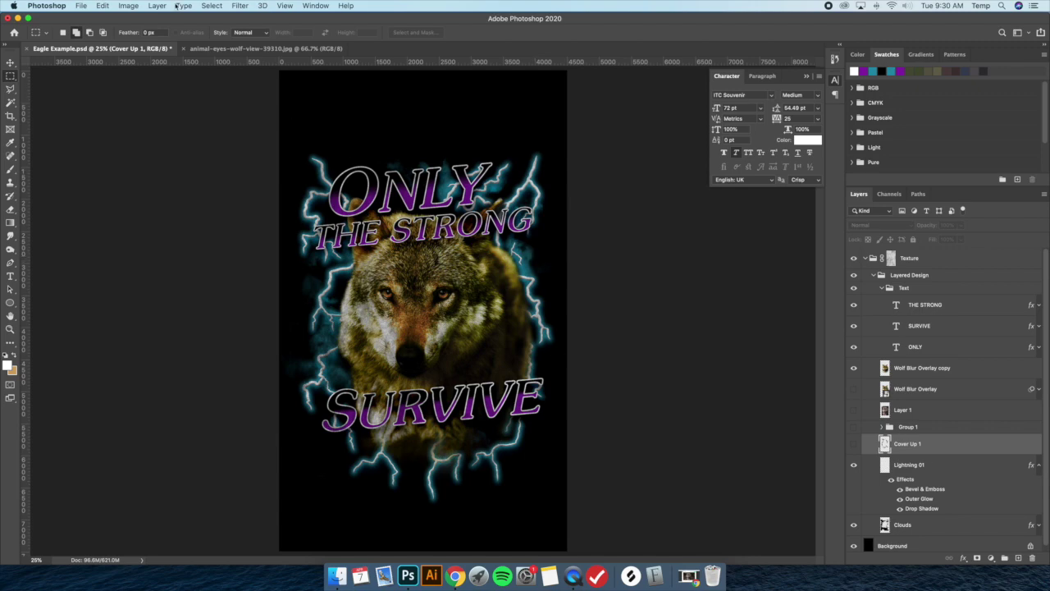
pyautogui.click(157, 5)
# Step: Add a new empty layer named Layer 2
pyautogui.moveTo(164, 17)
pyautogui.click(346, 22)
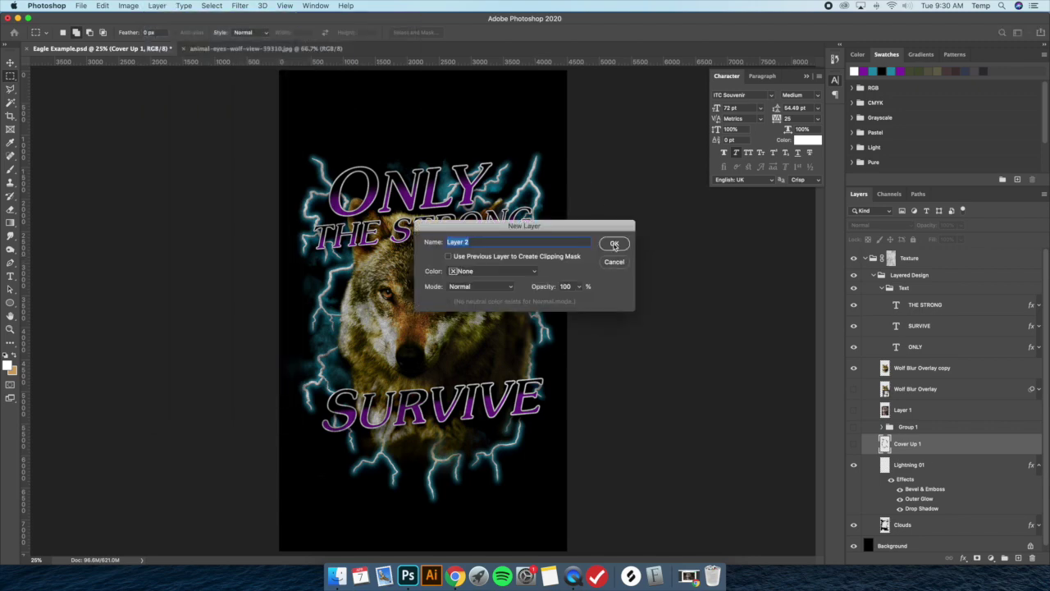
pyautogui.press('Return')
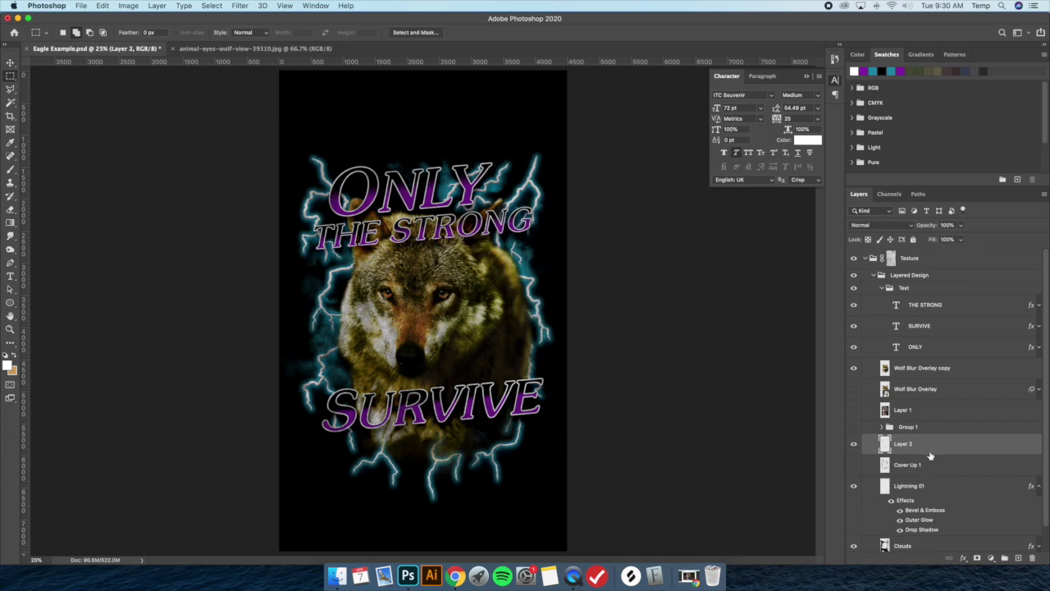
# Step: Set up a black soft round brush at about 262 px
pyautogui.press('b')
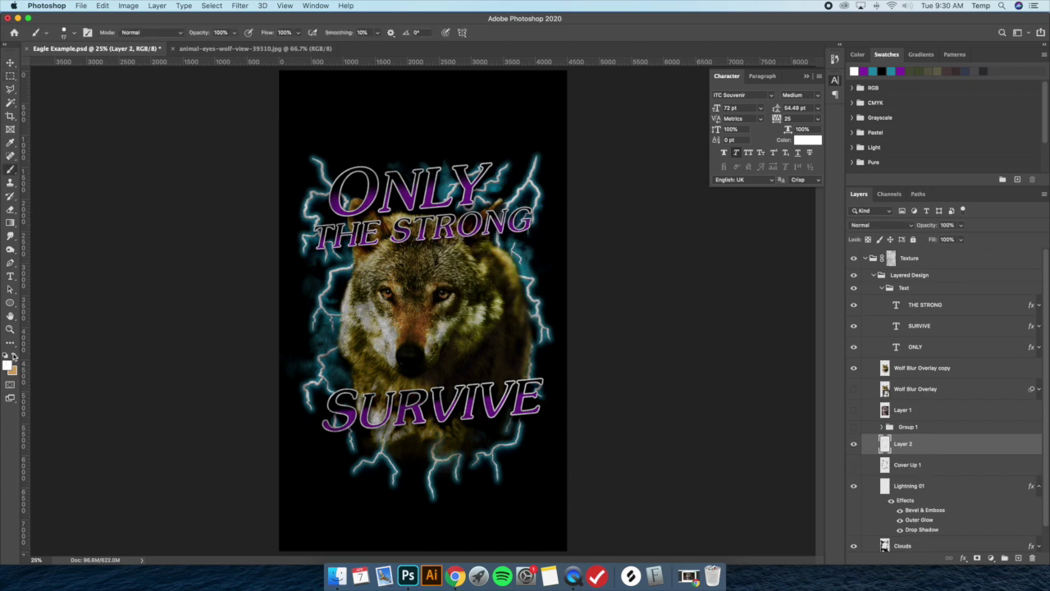
pyautogui.click(15, 356)
pyautogui.click(496, 142)
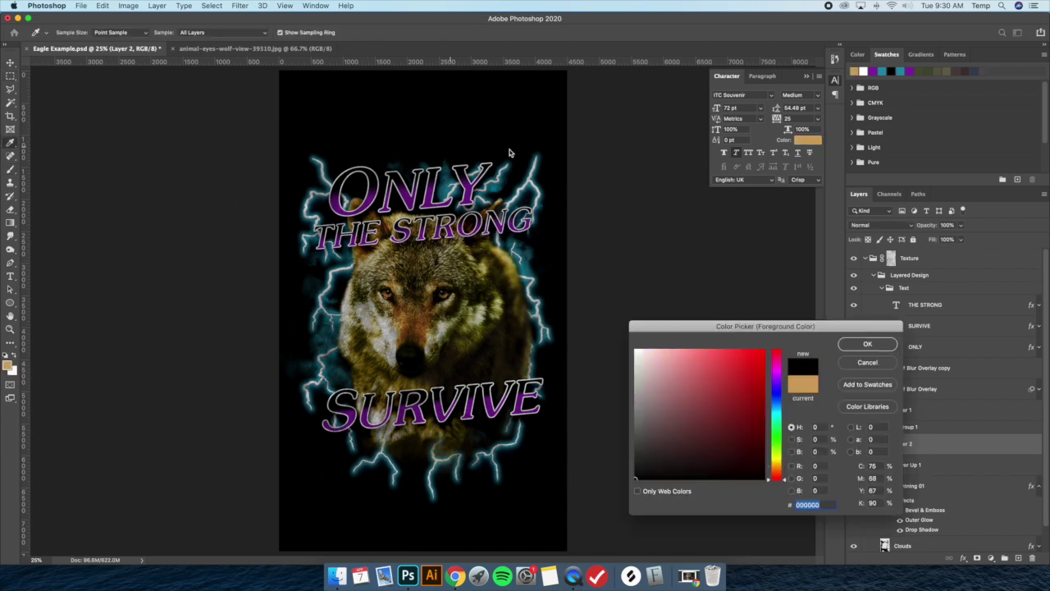
pyautogui.press('Return')
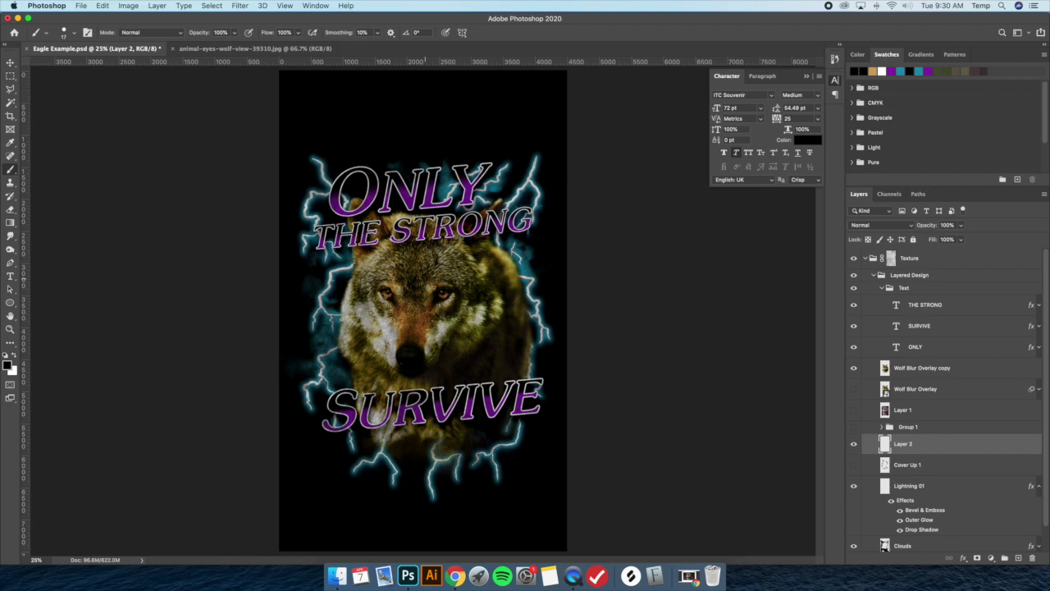
pyautogui.click(76, 34)
pyautogui.moveTo(85, 67); pyautogui.dragTo(106, 69)
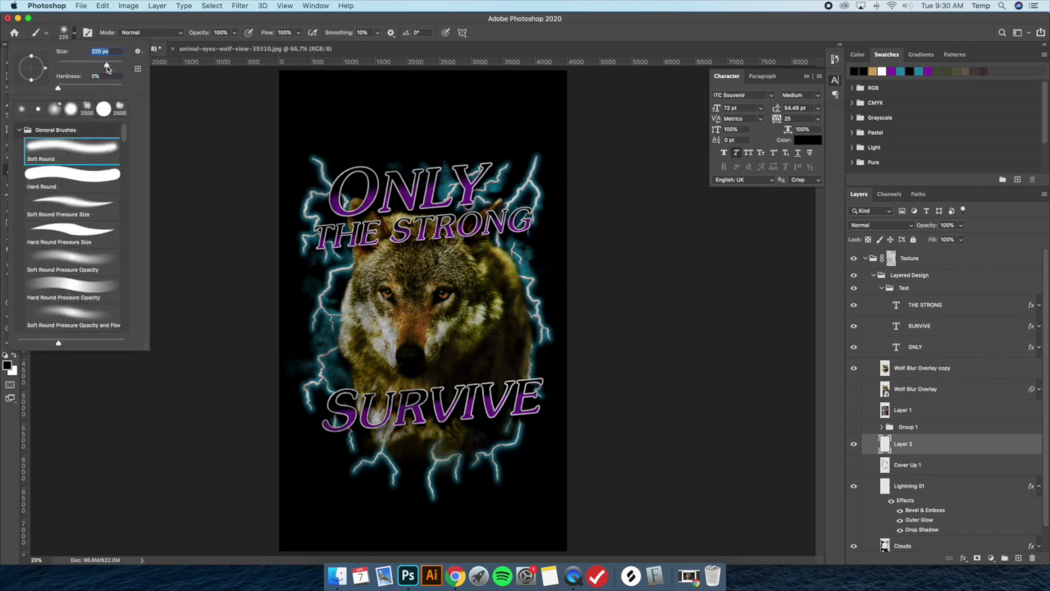
pyautogui.click(388, 169)
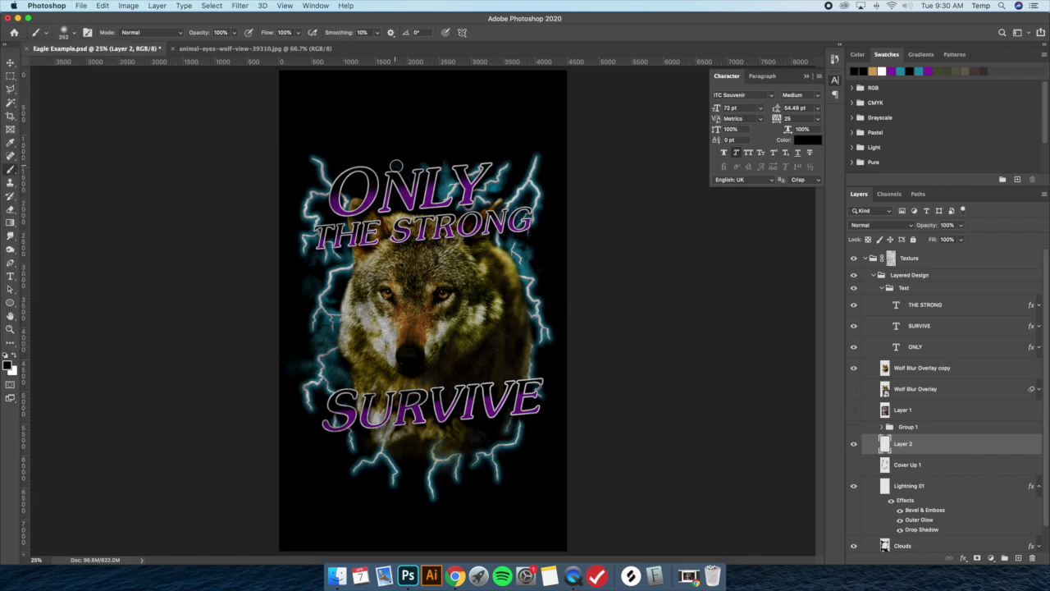
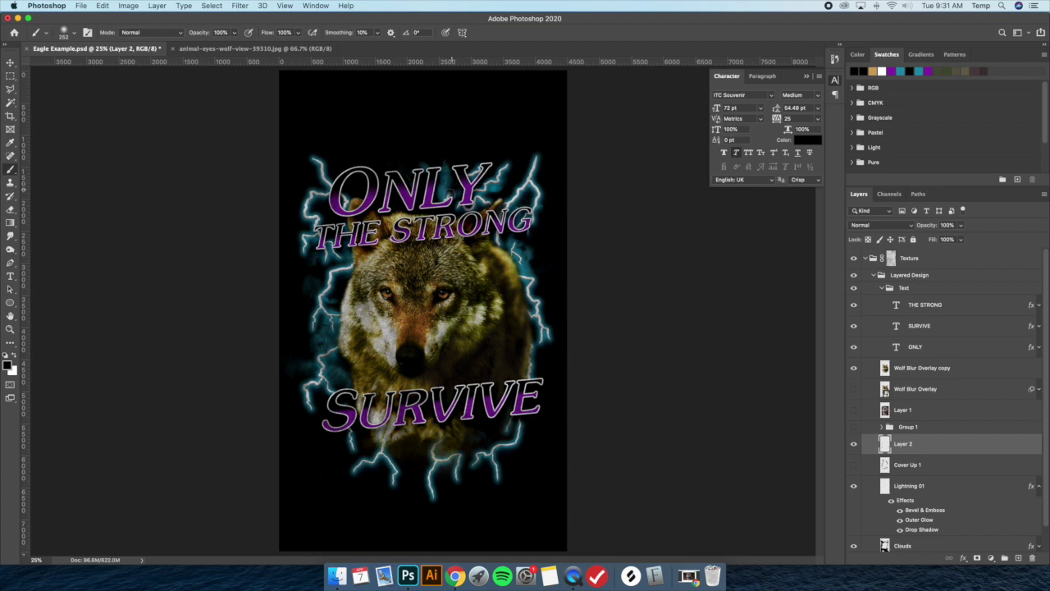
# Step: Select the Lightning 01 layer and shrink the eraser to 76 px
pyautogui.click(10, 210)
pyautogui.scroll(-1, 941, 464)
pyautogui.click(941, 461)
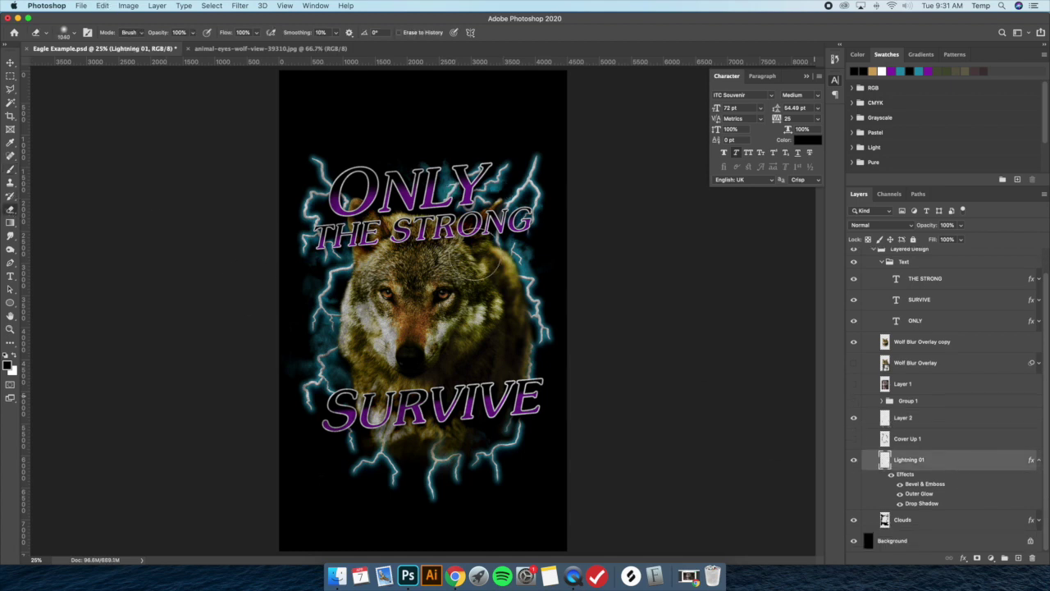
pyautogui.click(73, 35)
pyautogui.moveTo(85, 64); pyautogui.dragTo(81, 64)
pyautogui.press('Return')
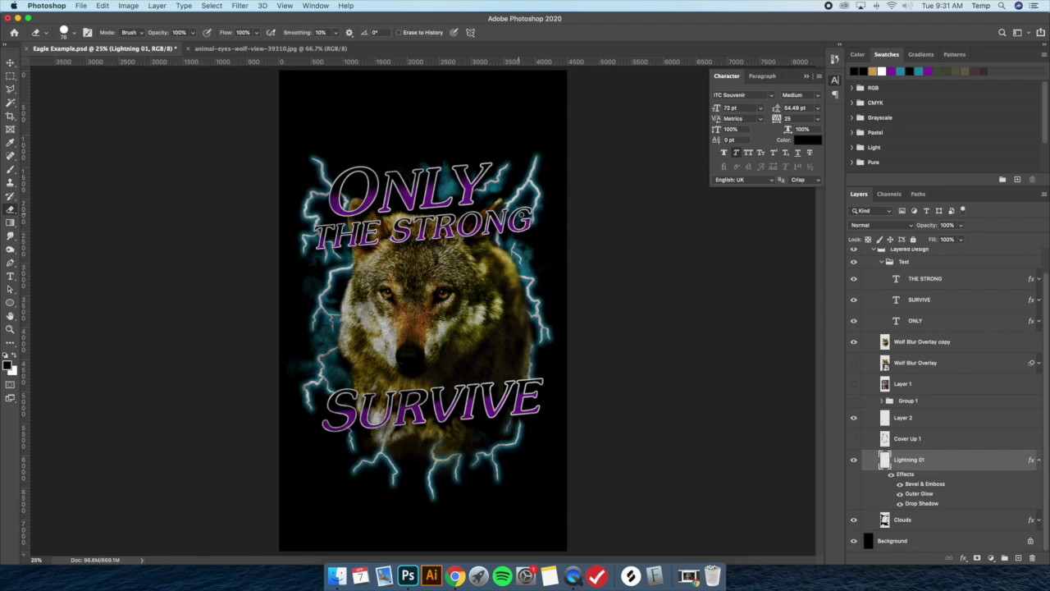
# Step: Outline the top-right lightning bolt with the Polygonal Lasso and move it slightly up and right
pyautogui.press('l')
pyautogui.click(531, 126)
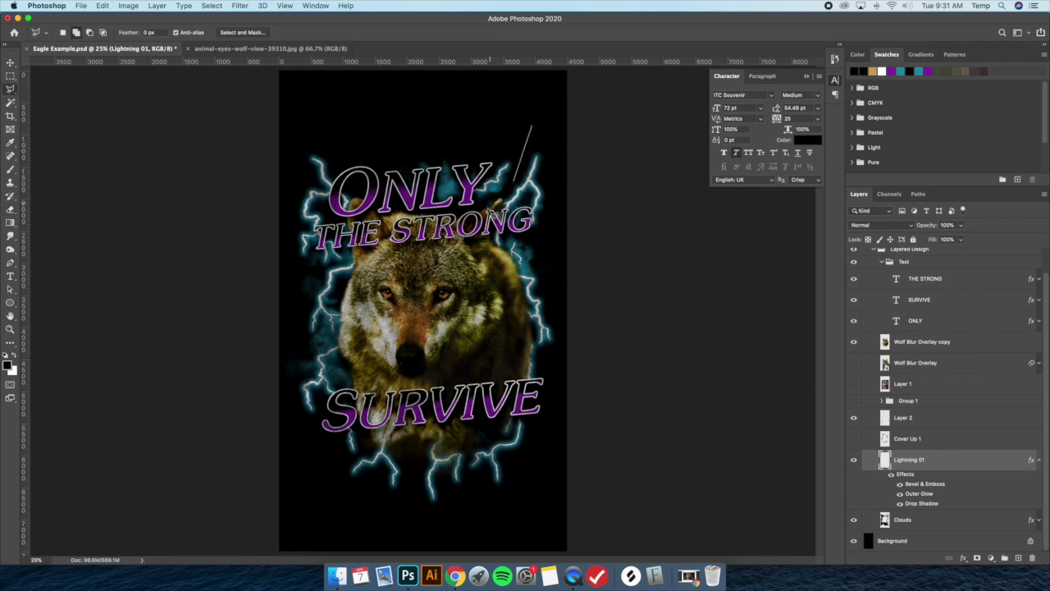
pyautogui.press('Escape')
pyautogui.click(529, 141)
pyautogui.click(566, 152)
pyautogui.click(566, 201)
pyautogui.click(554, 240)
pyautogui.doubleClick(504, 246)
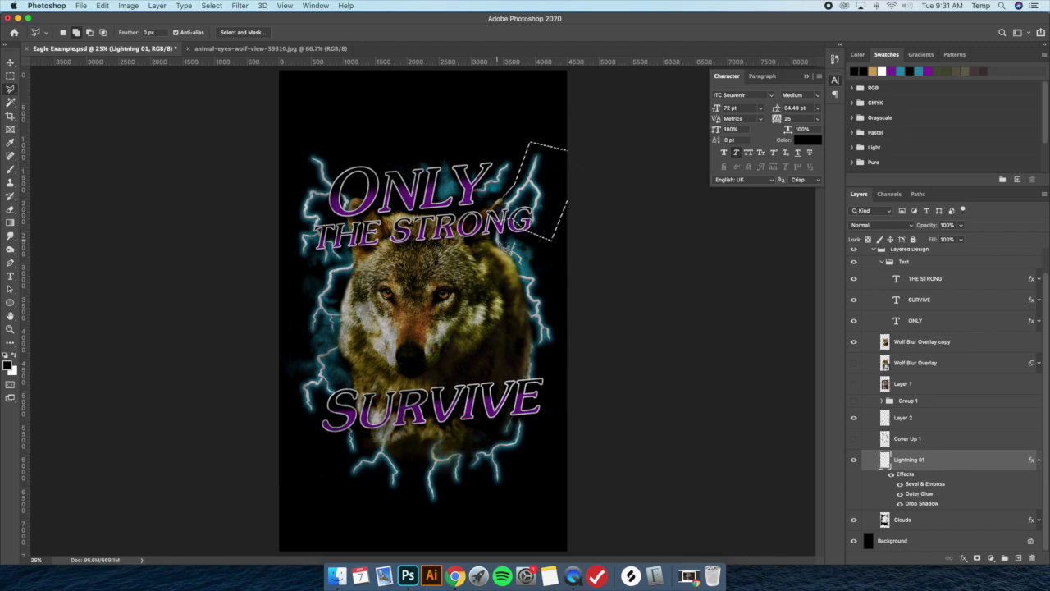
pyautogui.click(11, 62)
pyautogui.moveTo(535, 195)
pyautogui.mouseDown()
pyautogui.moveTo(558, 194)
pyautogui.moveTo(544, 199)
pyautogui.mouseUp()
# Step: Deselect the bolt, collapse the Lightning 01 effects list and select the Clouds layer
pyautogui.press('m')
pyautogui.rightClick(366, 188)
pyautogui.click(443, 174)
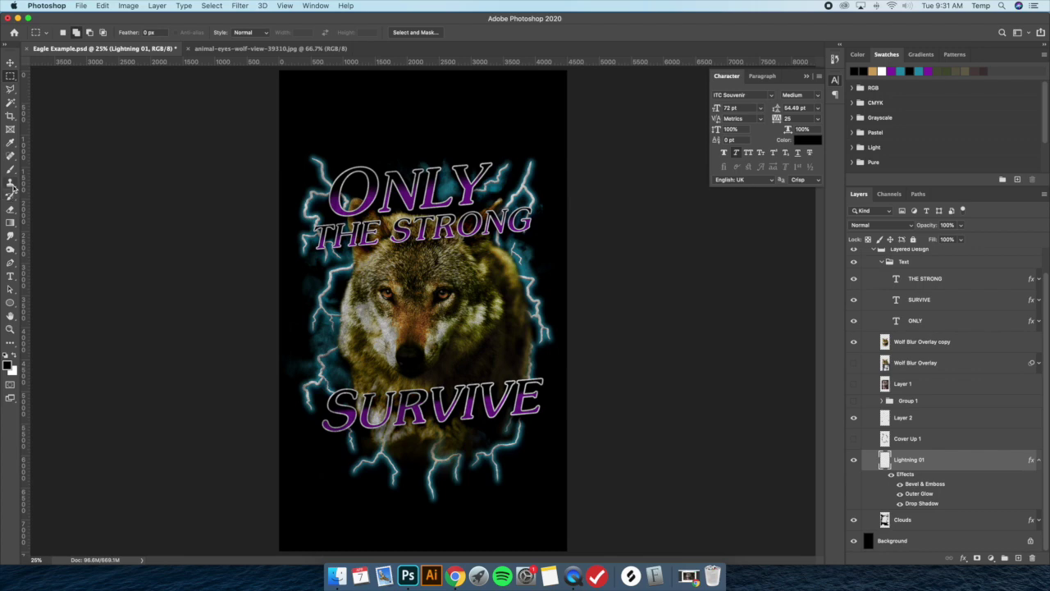
pyautogui.click(11, 211)
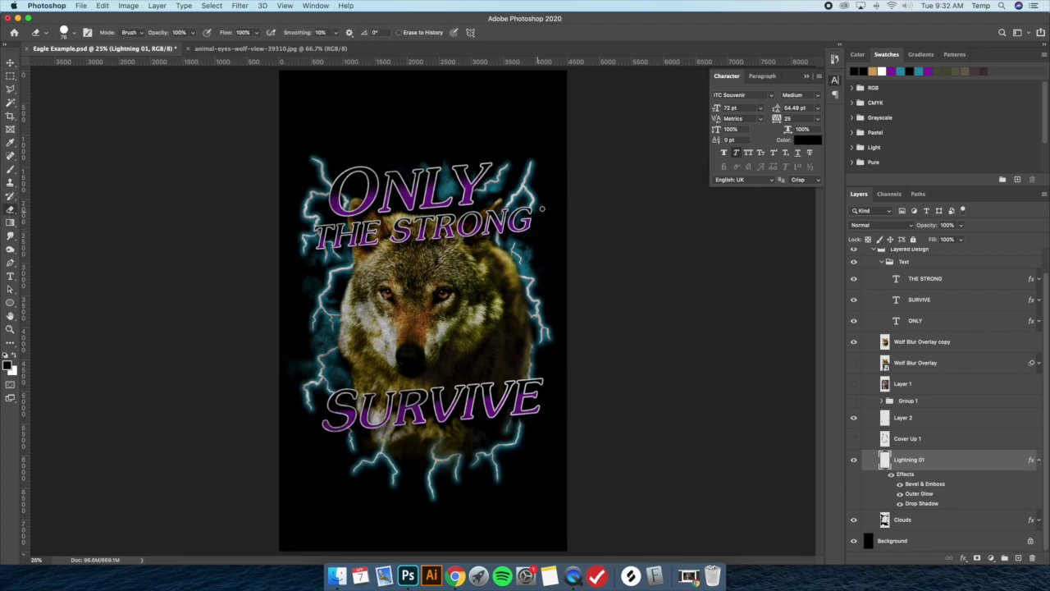
pyautogui.click(11, 63)
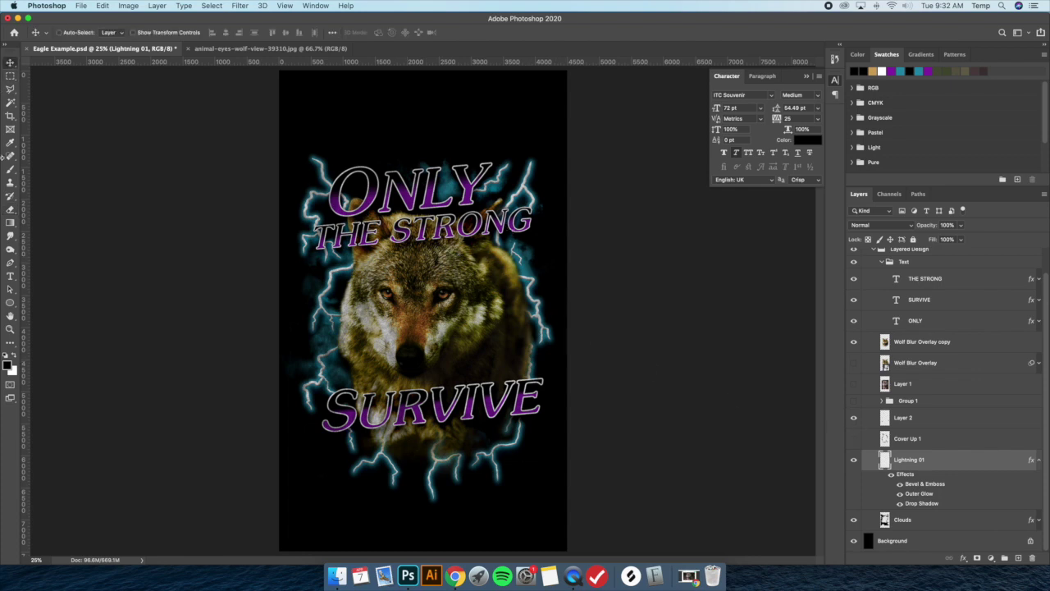
pyautogui.click(11, 209)
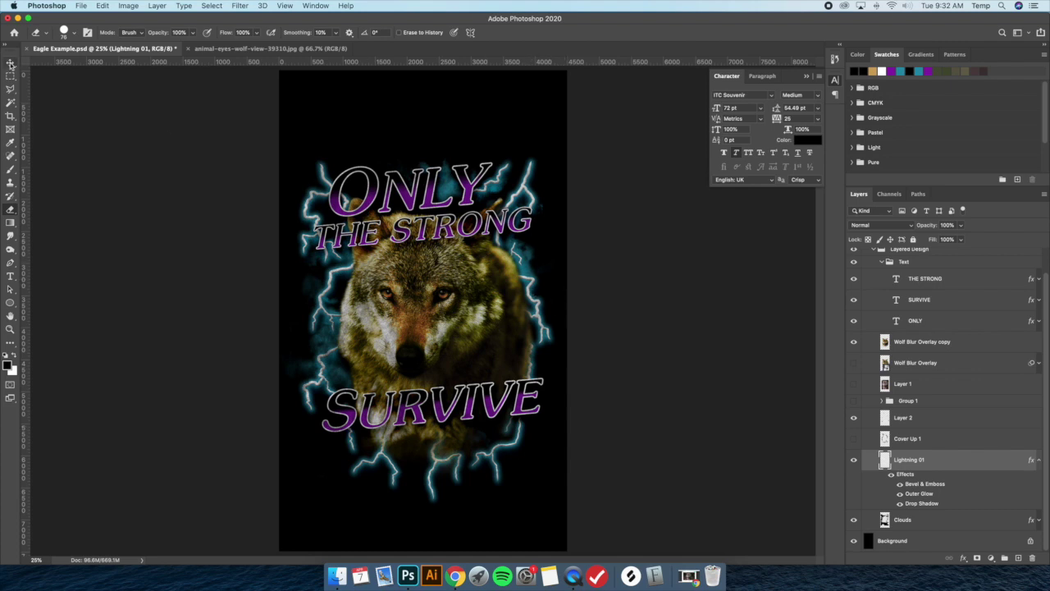
pyautogui.press('v')
pyautogui.click(1036, 463)
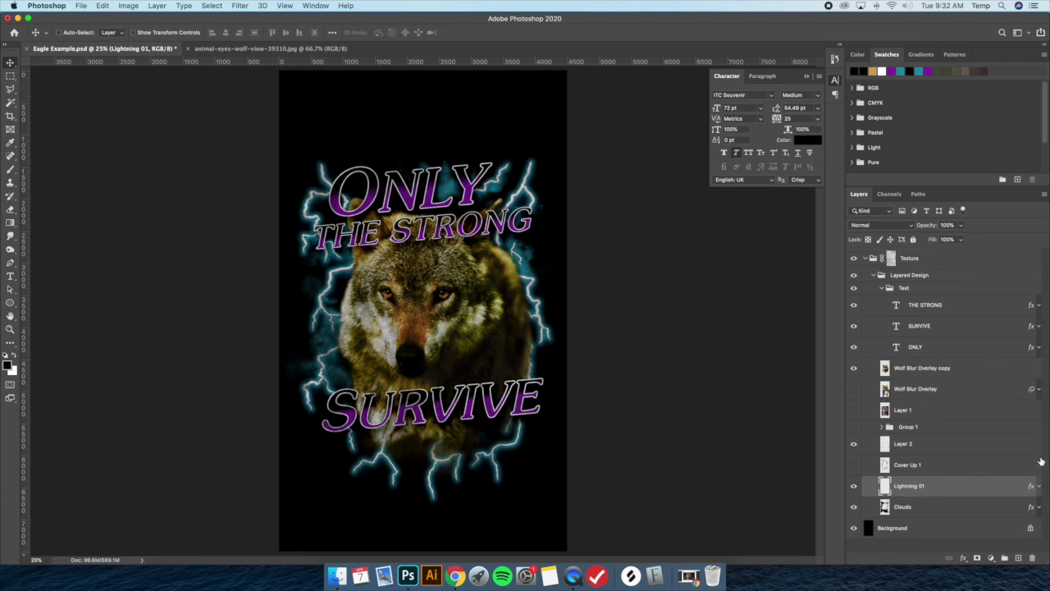
pyautogui.click(932, 508)
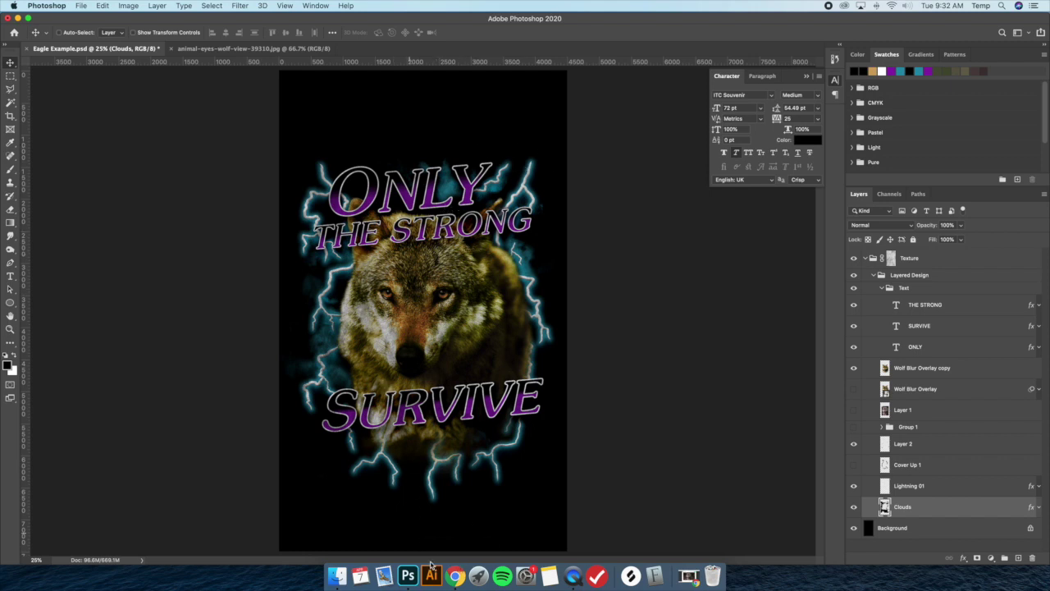
# Step: Close the wolf photo preview on Pexels and return to the Photoshop design
pyautogui.click(455, 575)
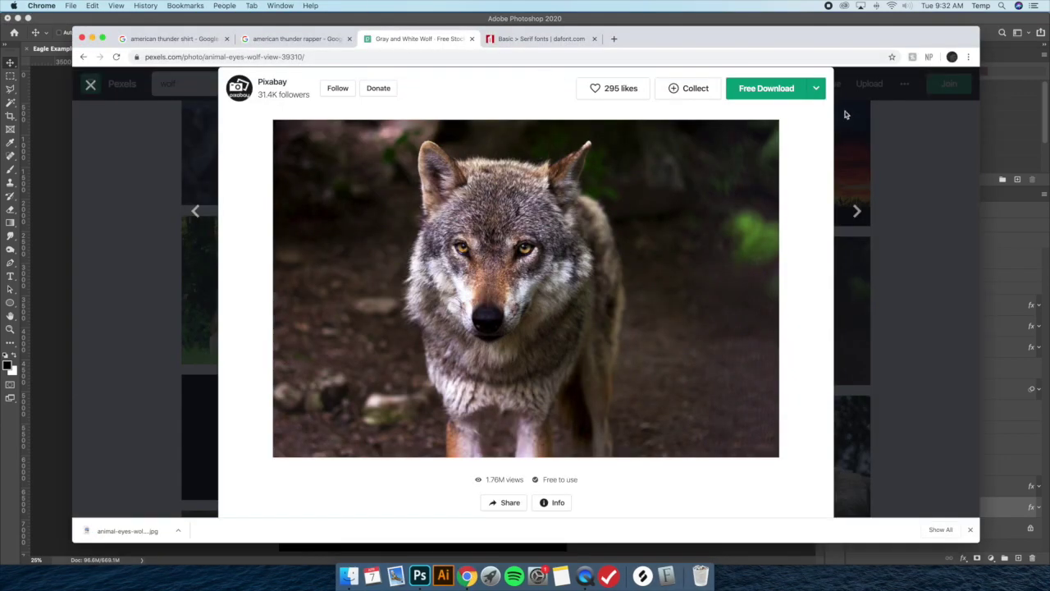
pyautogui.click(899, 129)
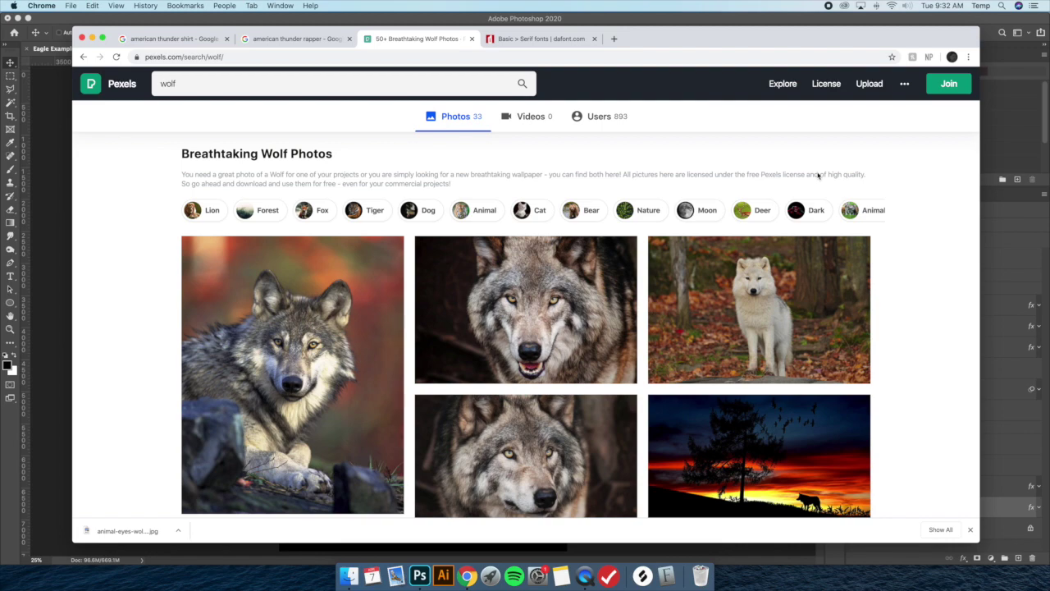
pyautogui.click(41, 100)
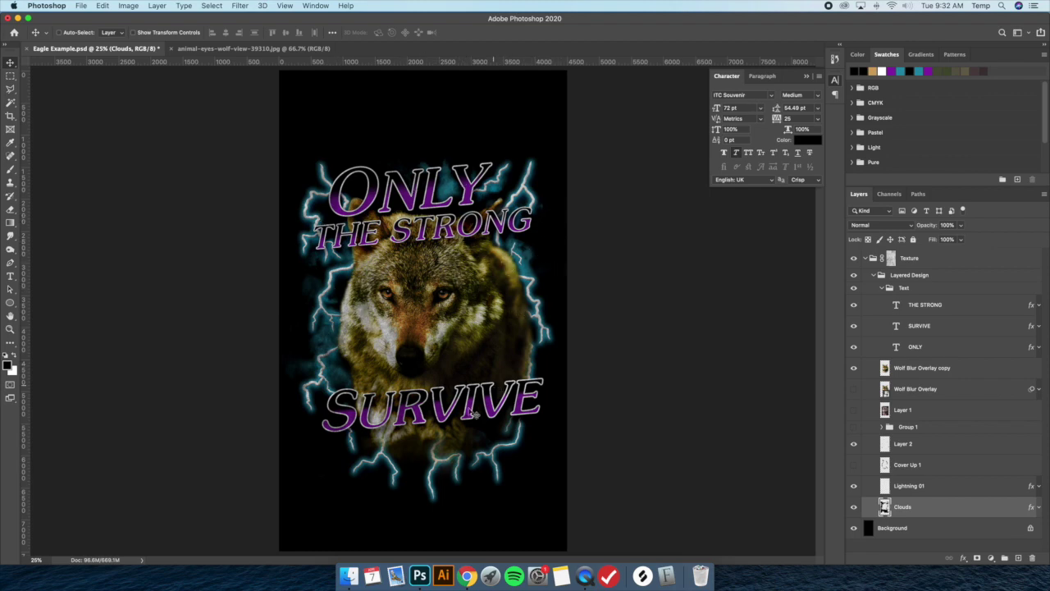
# Step: Search Pexels for 'clouds' and open the grey storm-cloud photo
pyautogui.click(466, 576)
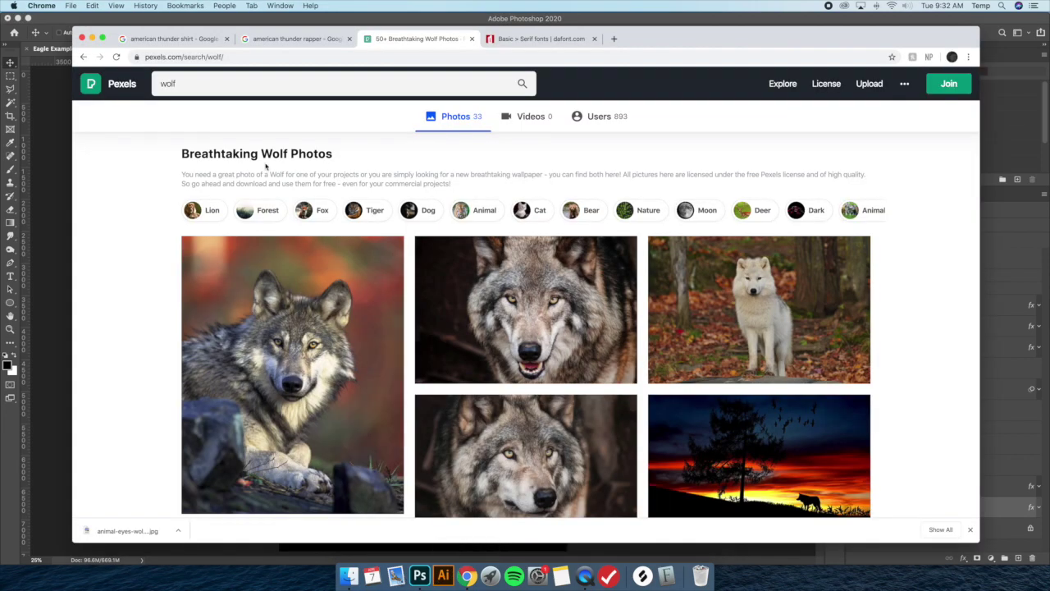
pyautogui.click(194, 86)
pyautogui.write('clouds')
pyautogui.press('Return')
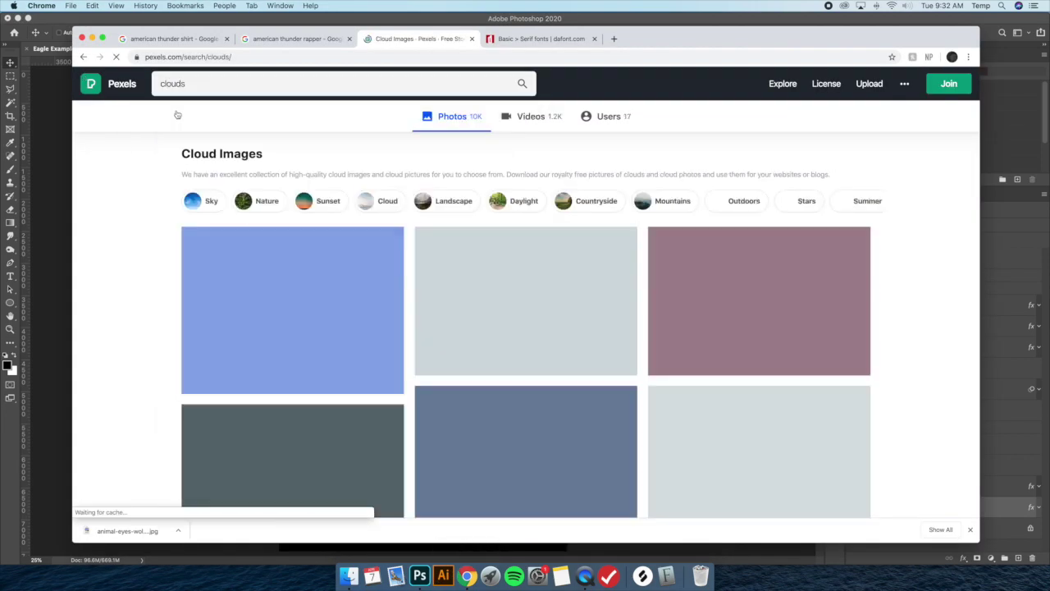
pyautogui.scroll(-10, 623, 262)
pyautogui.scroll(-10, 649, 265)
pyautogui.scroll(-3, 598, 245)
pyautogui.scroll(-6, 624, 258)
pyautogui.scroll(-10, 632, 265)
pyautogui.scroll(-10, 631, 264)
pyautogui.scroll(-5, 603, 251)
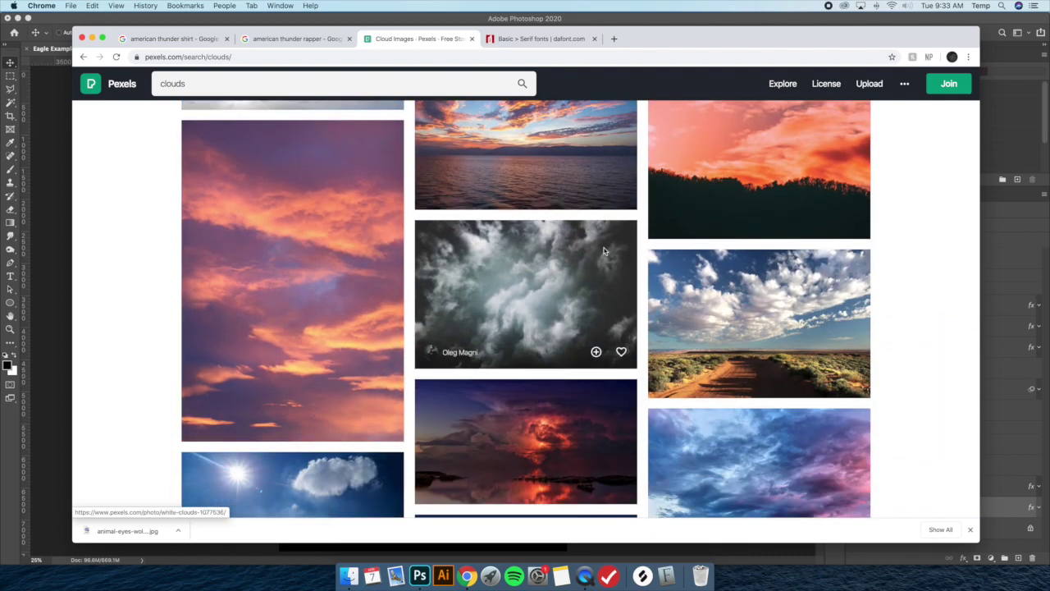
pyautogui.scroll(-1, 604, 251)
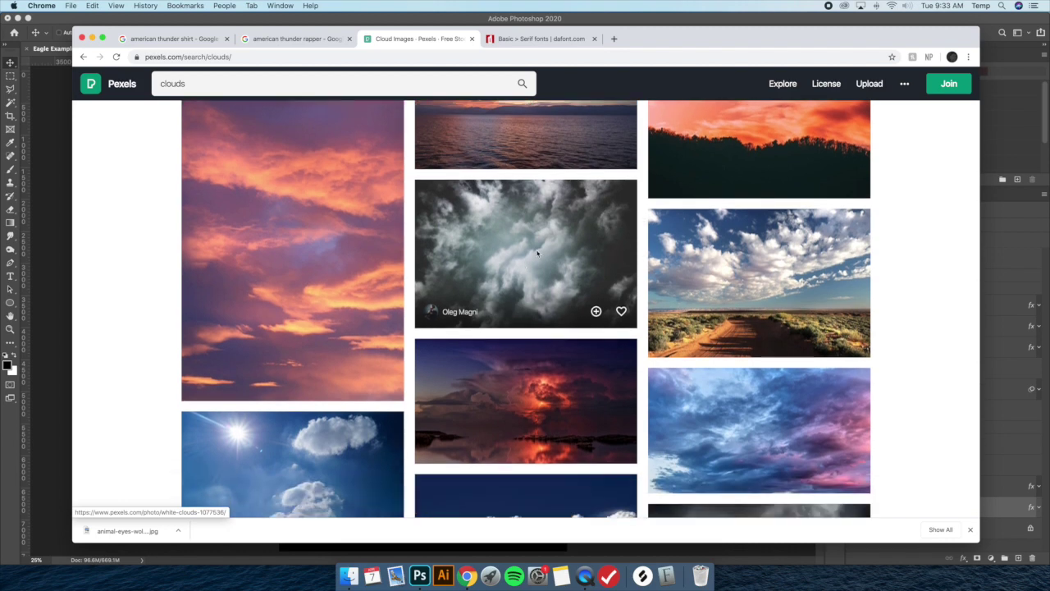
pyautogui.click(538, 253)
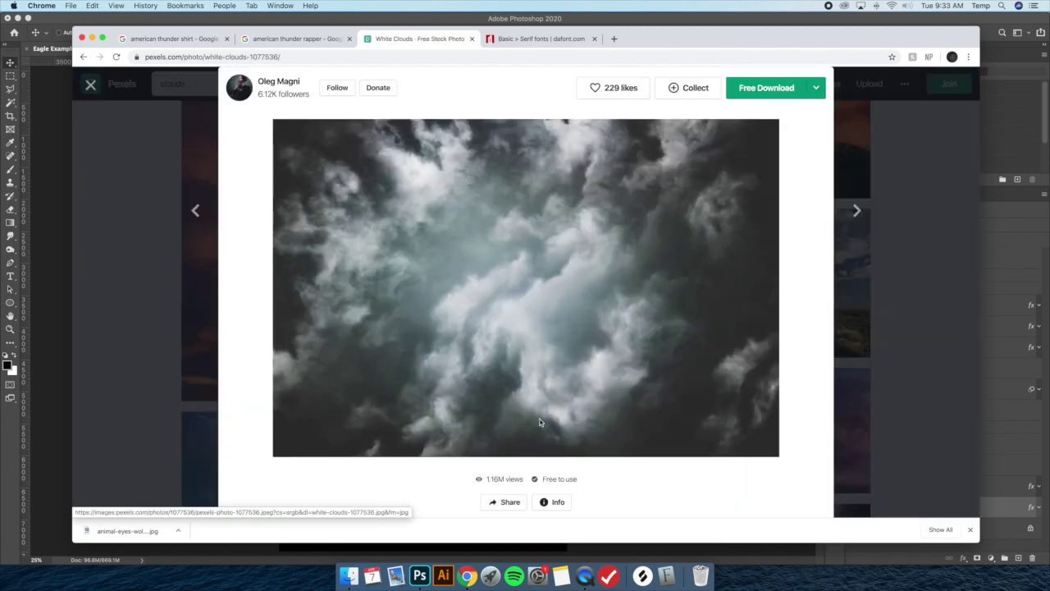
# Step: Download the cloud photo and drop it onto Photoshop's dock icon to open it
pyautogui.click(753, 89)
pyautogui.press('super+Tab')
pyautogui.press('super+m')
pyautogui.moveTo(1018, 92); pyautogui.dragTo(407, 576)
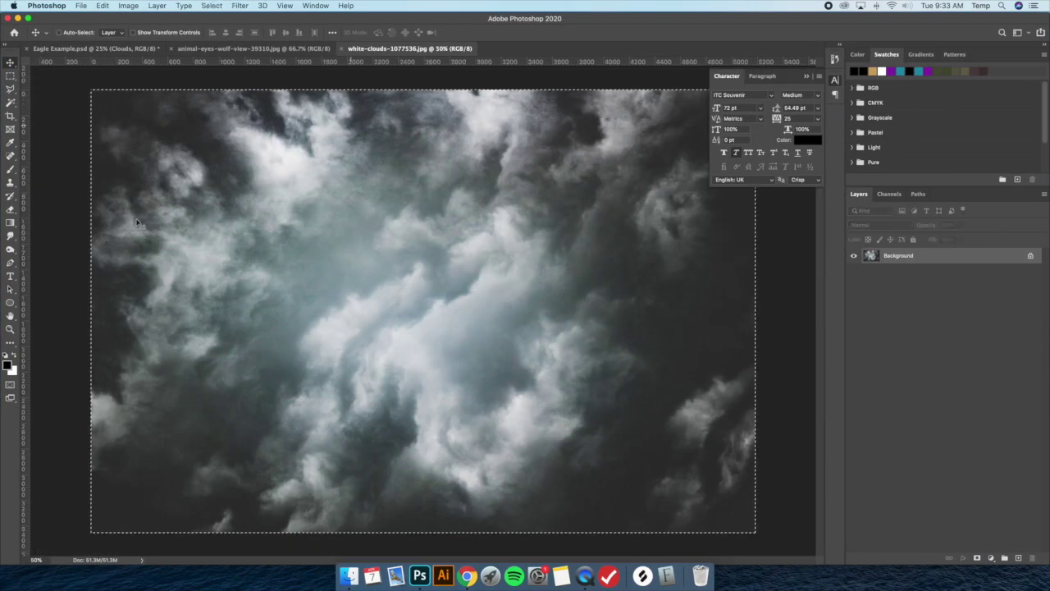
# Step: Copy the cloud image and paste it above Background in the design, hiding the old Clouds layer
pyautogui.press('super+a')
pyautogui.press('super+c')
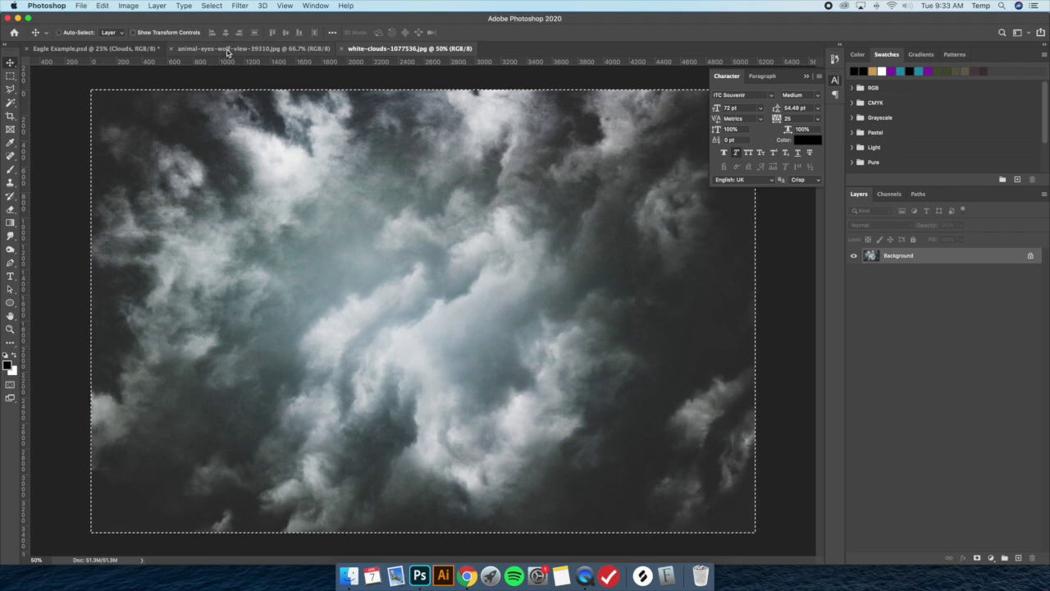
pyautogui.click(230, 51)
pyautogui.click(127, 45)
pyautogui.click(135, 33)
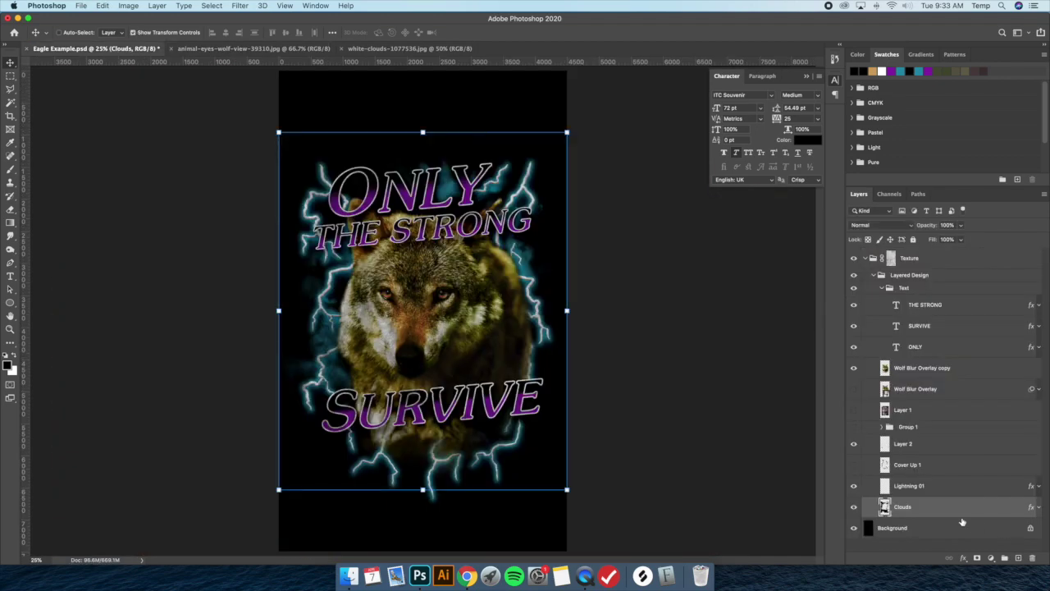
pyautogui.click(855, 507)
pyautogui.click(920, 528)
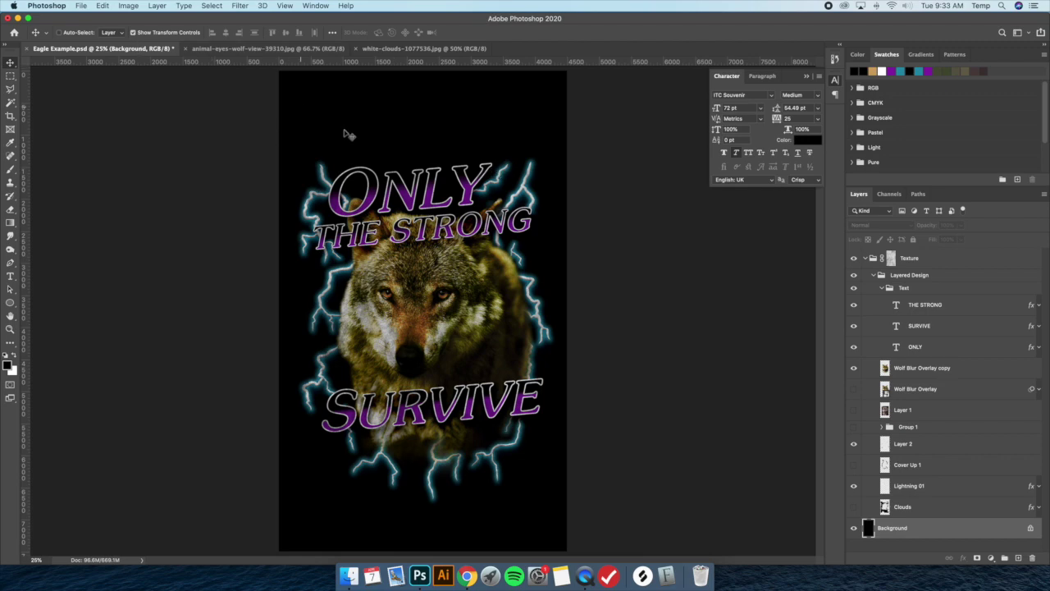
pyautogui.press('super+v')
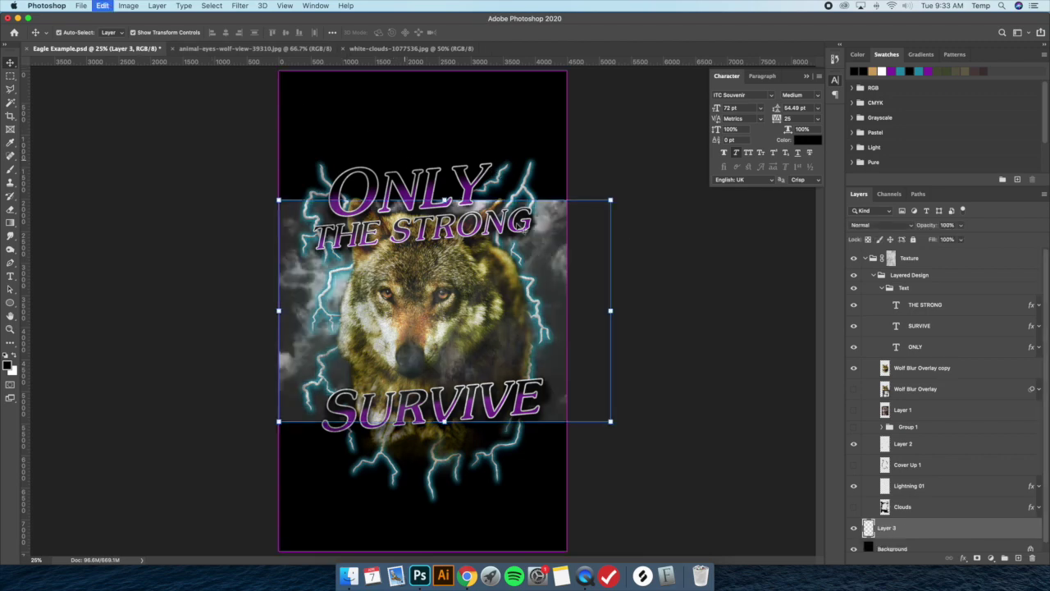
# Step: Rotate the pasted clouds upright and shift them left
pyautogui.click(614, 195)
pyautogui.moveTo(616, 191); pyautogui.dragTo(545, 425)
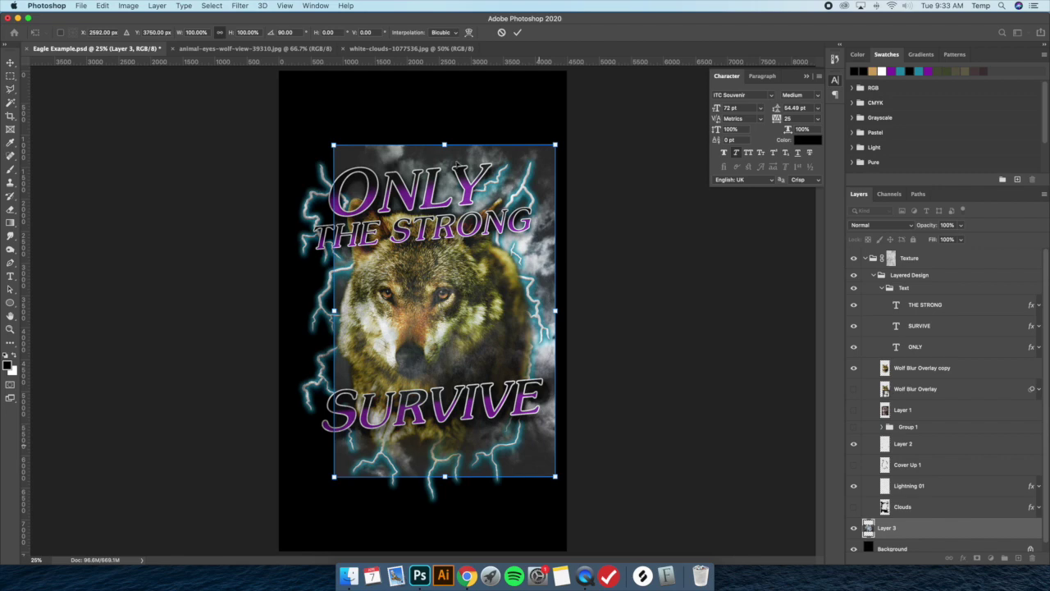
pyautogui.press('Return')
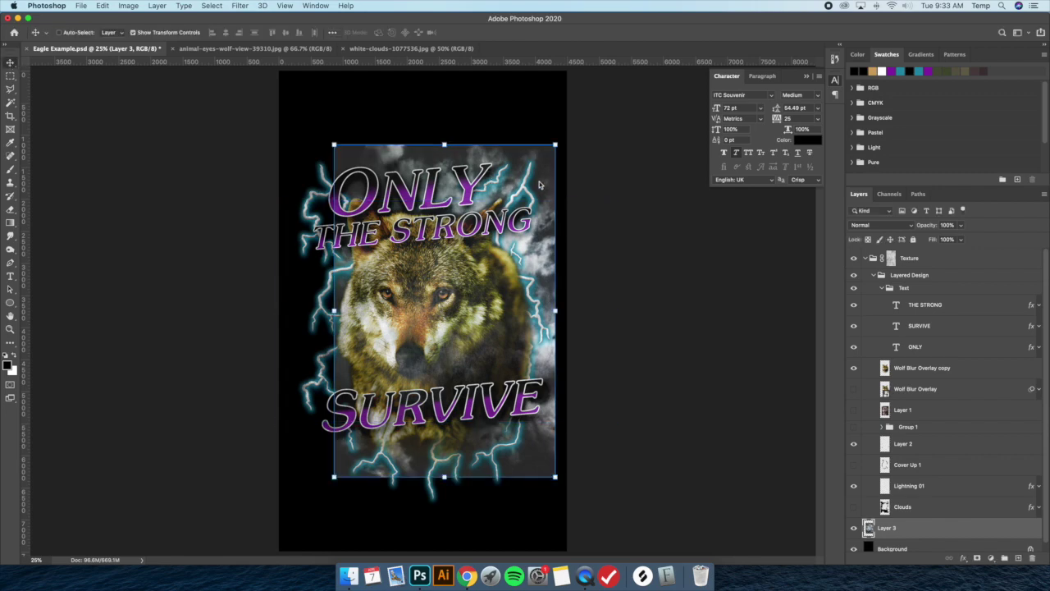
pyautogui.moveTo(492, 195); pyautogui.dragTo(479, 180)
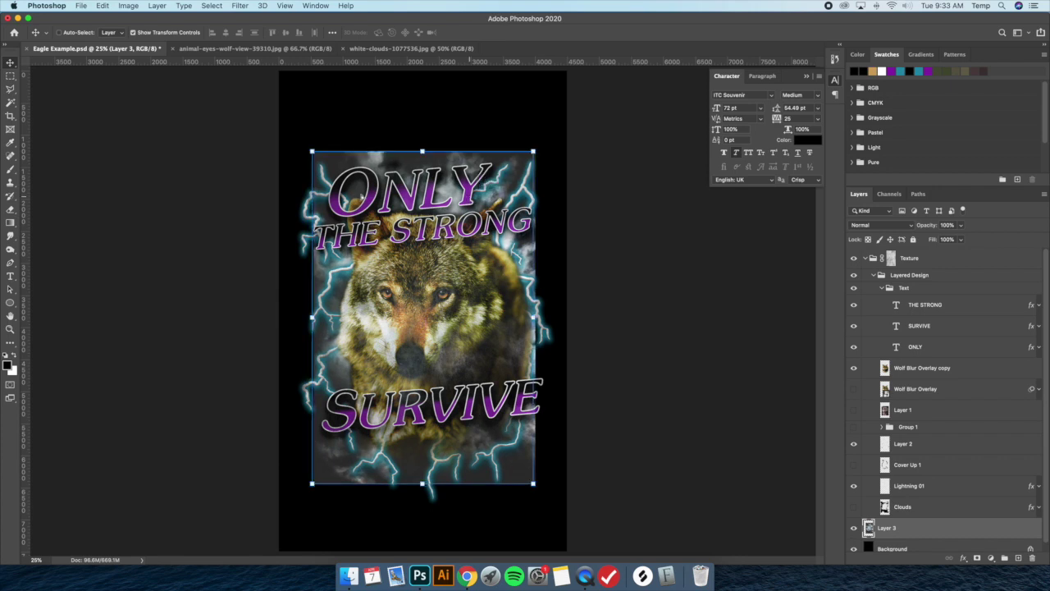
# Step: Widen the clouds layer on both sides and shift it up and left
pyautogui.click(311, 318)
pyautogui.moveTo(299, 318); pyautogui.dragTo(288, 317)
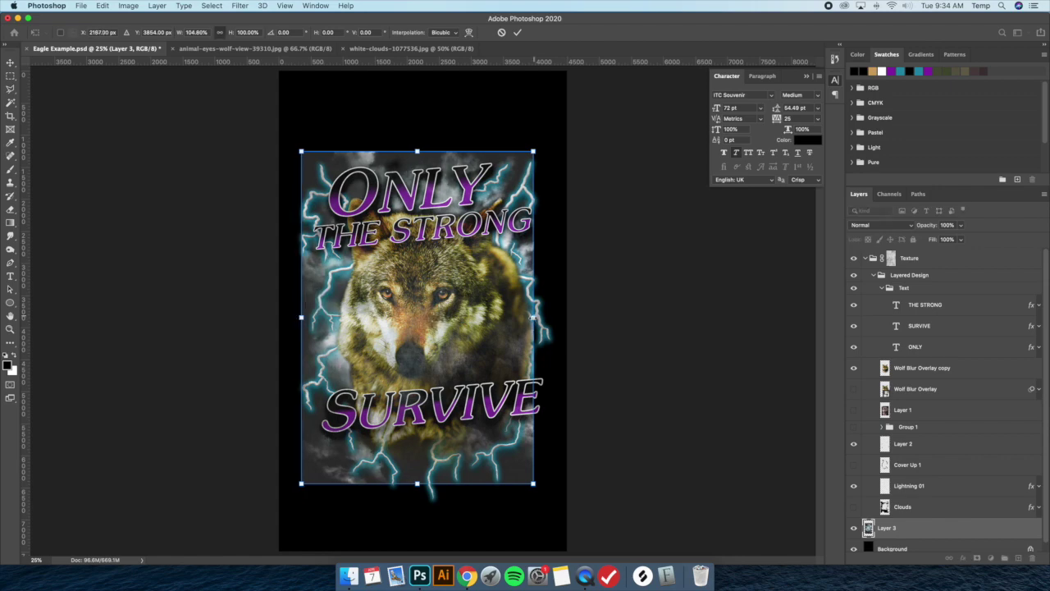
pyautogui.moveTo(535, 317); pyautogui.dragTo(550, 317)
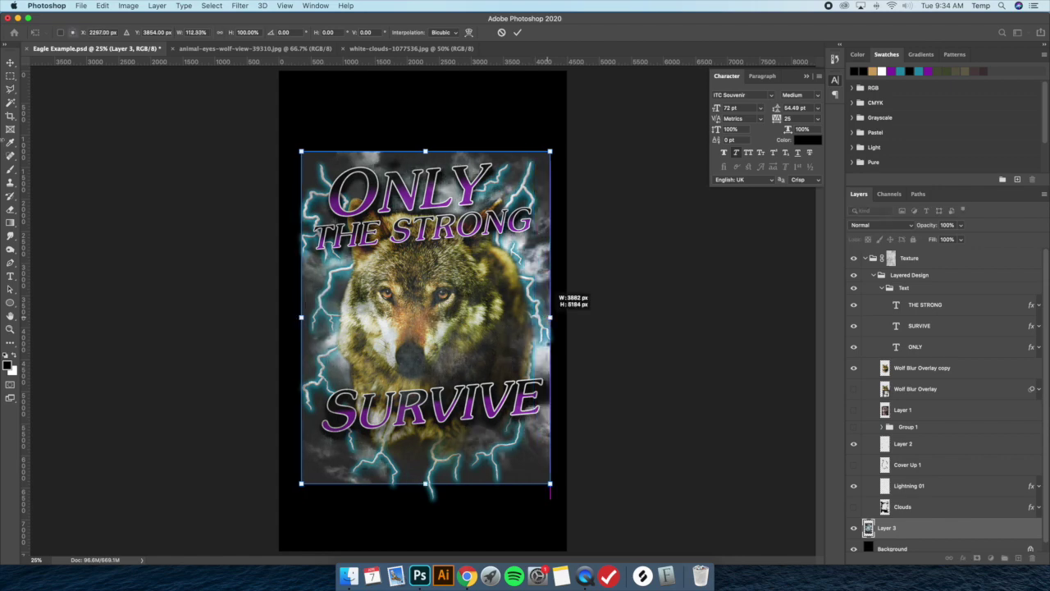
pyautogui.press('Return')
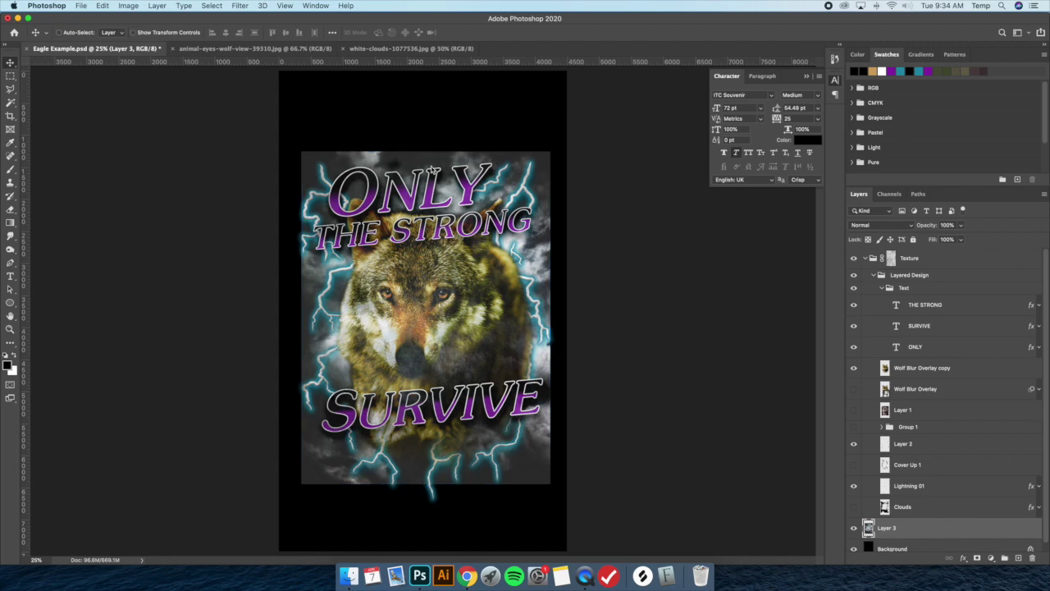
pyautogui.moveTo(474, 238)
pyautogui.mouseDown()
pyautogui.moveTo(467, 231)
pyautogui.moveTo(475, 249)
pyautogui.mouseUp()
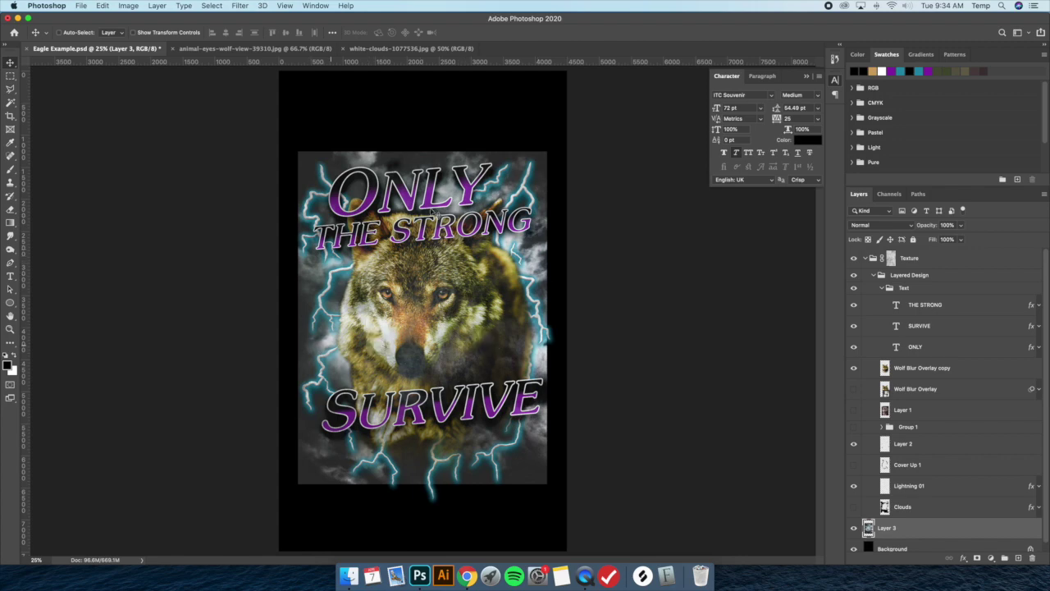
pyautogui.scroll(-1, 904, 526)
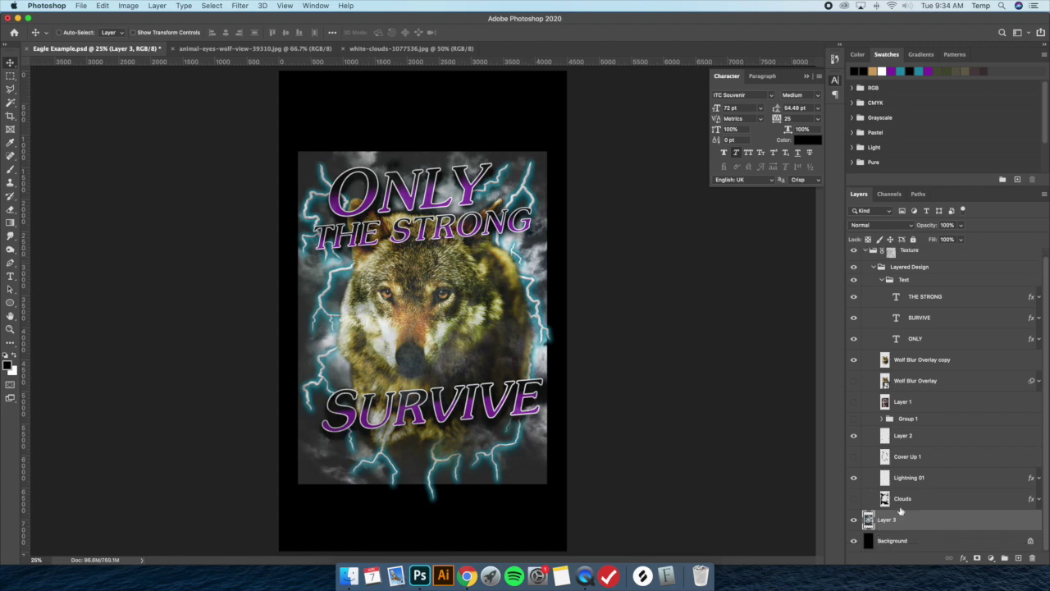
# Step: Desaturate Layer 3 with Hue/Saturation at Saturation -100
pyautogui.press('super+u')
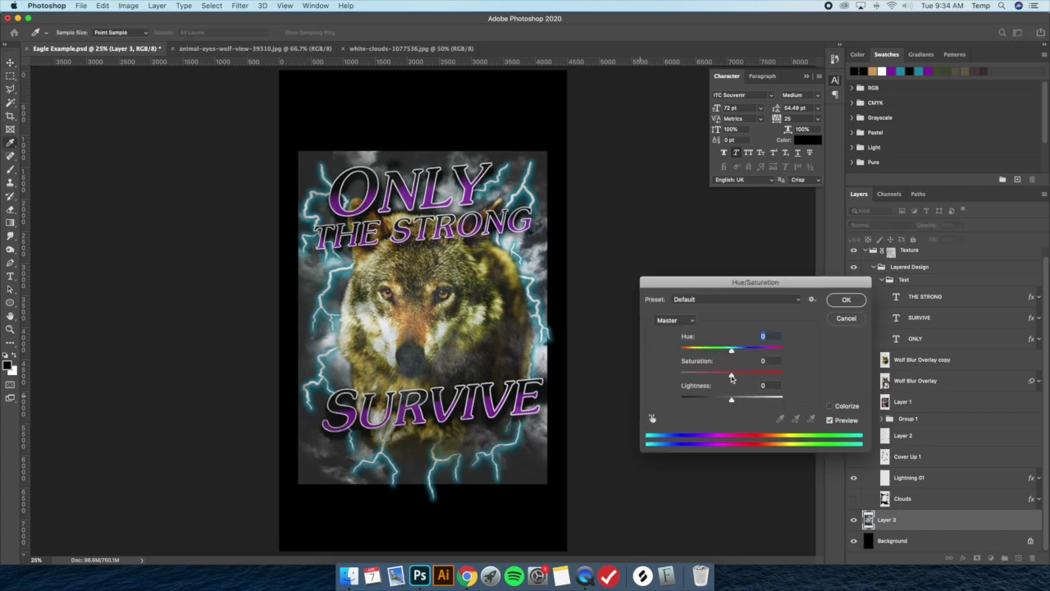
pyautogui.press('Tab')
pyautogui.write('-100')
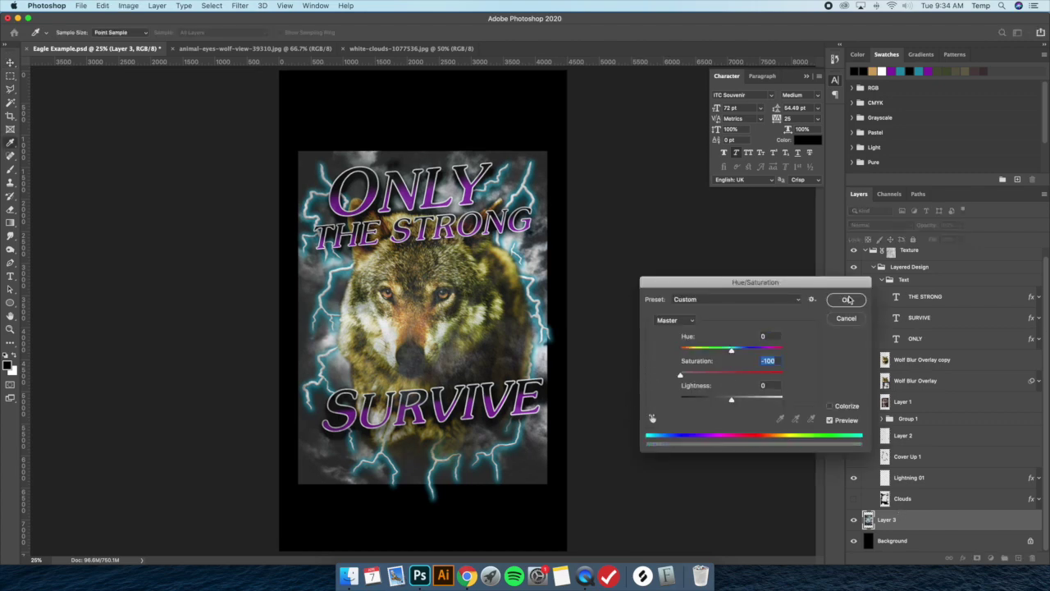
pyautogui.press('Return')
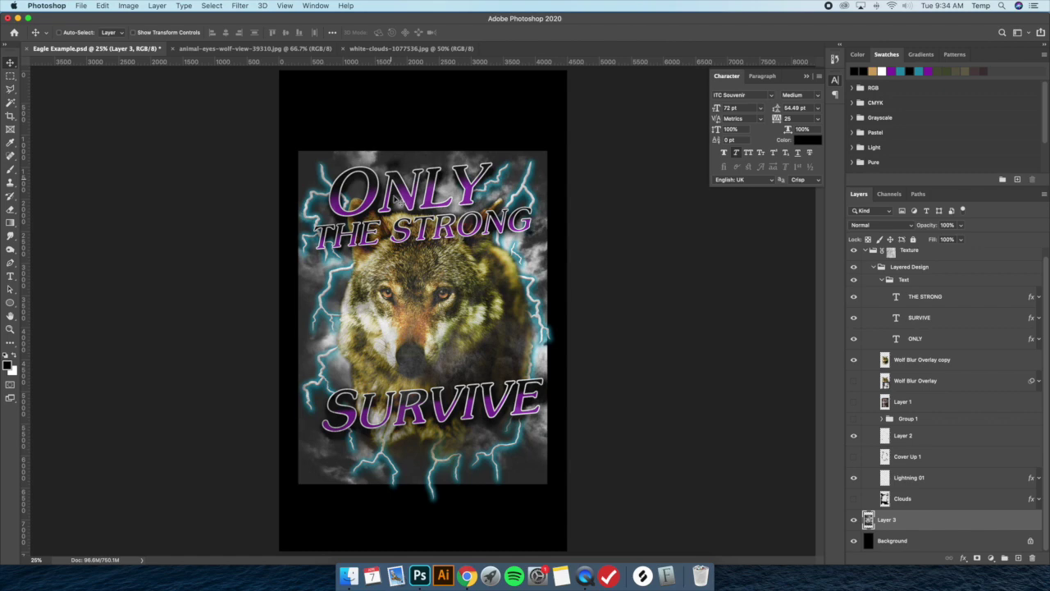
# Step: Apply Brightness/Contrast with brightness -51 and contrast 64 to the backdrop
pyautogui.click(128, 6)
pyautogui.moveTo(144, 33)
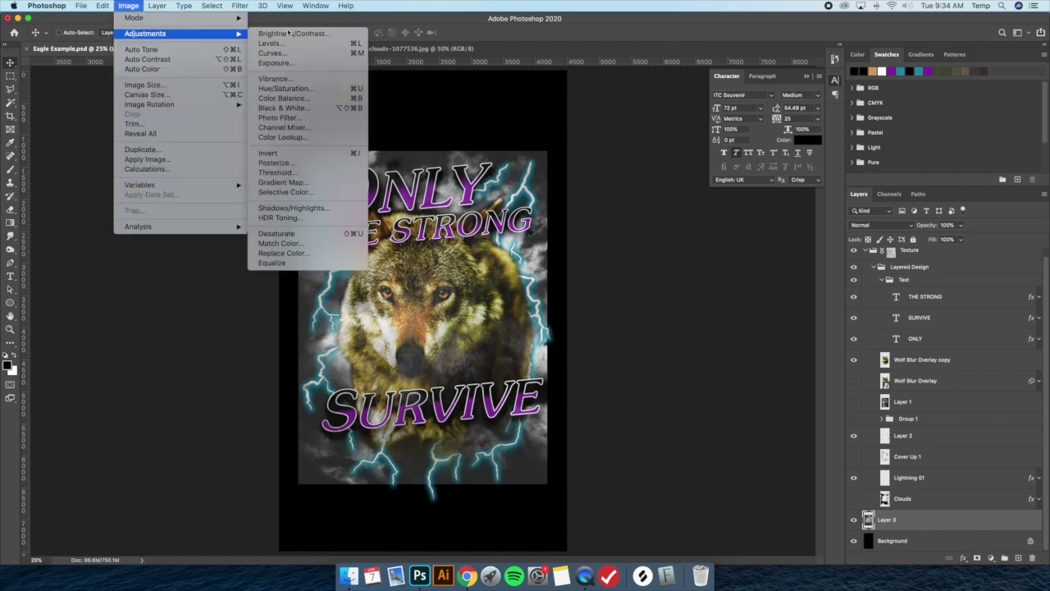
pyautogui.click(287, 33)
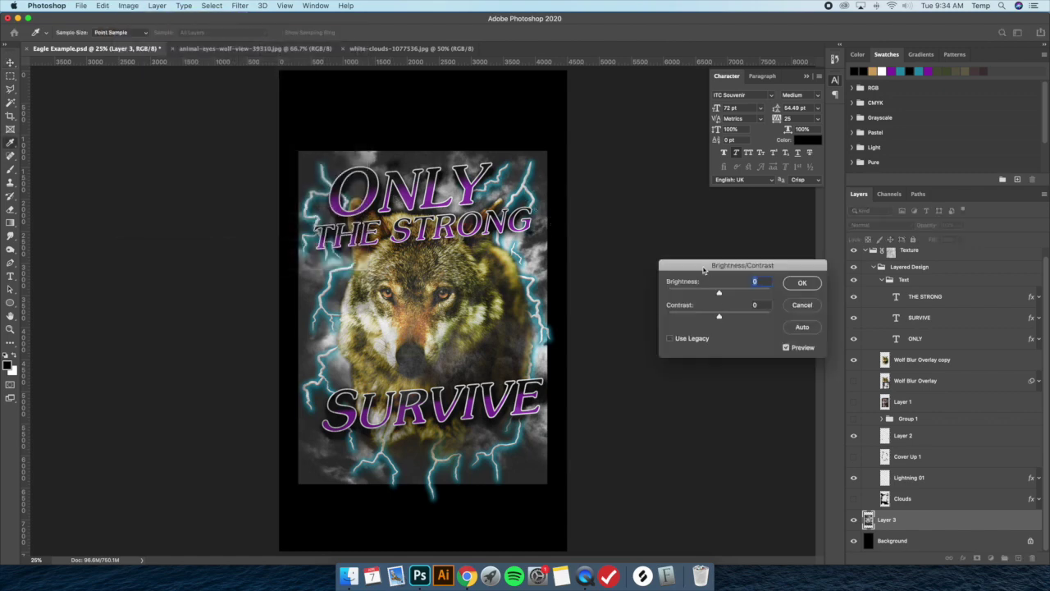
pyautogui.moveTo(703, 270); pyautogui.dragTo(663, 269)
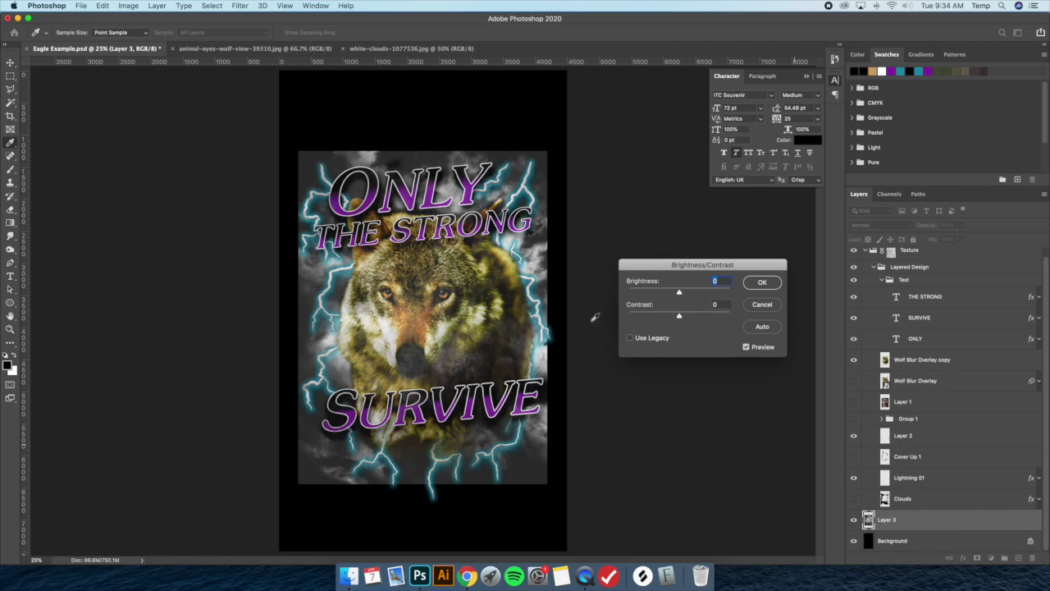
pyautogui.moveTo(694, 266); pyautogui.dragTo(694, 268)
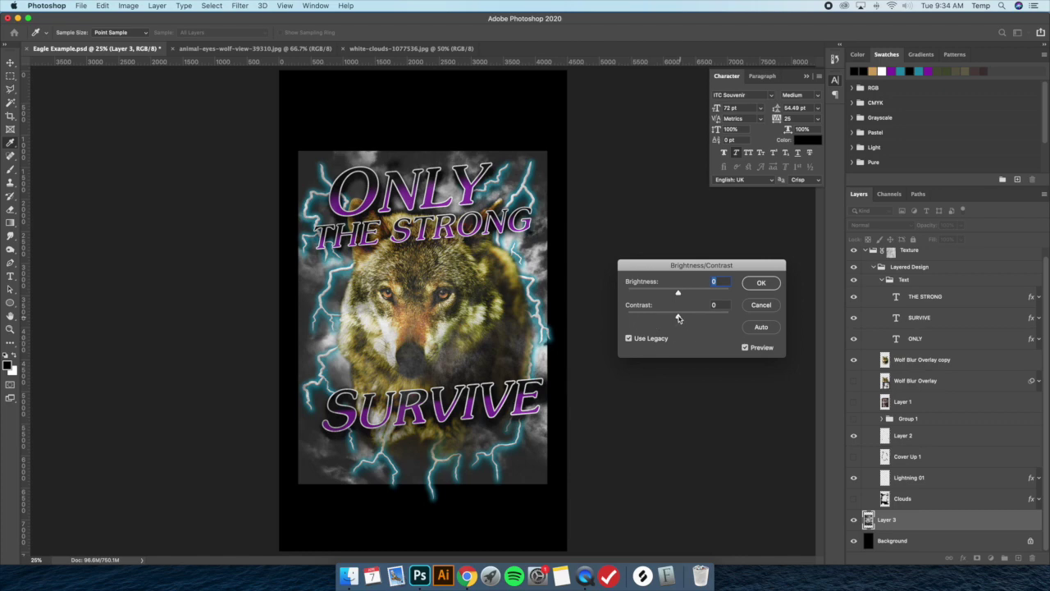
pyautogui.moveTo(689, 318); pyautogui.dragTo(665, 293)
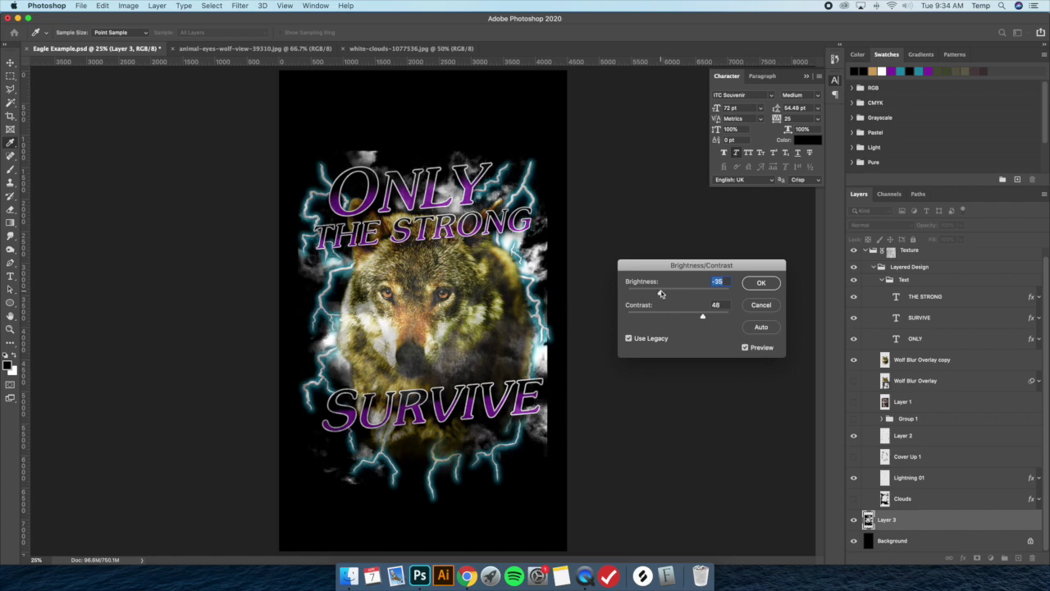
pyautogui.click(711, 316)
pyautogui.moveTo(714, 319); pyautogui.dragTo(710, 319)
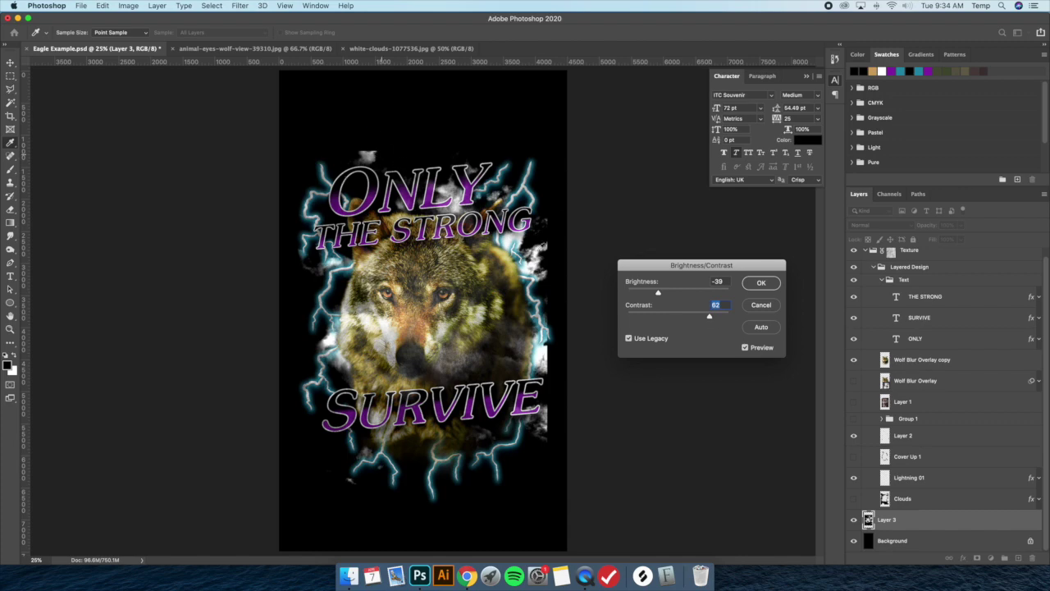
pyautogui.moveTo(714, 318); pyautogui.dragTo(710, 318)
pyautogui.moveTo(657, 294); pyautogui.dragTo(652, 294)
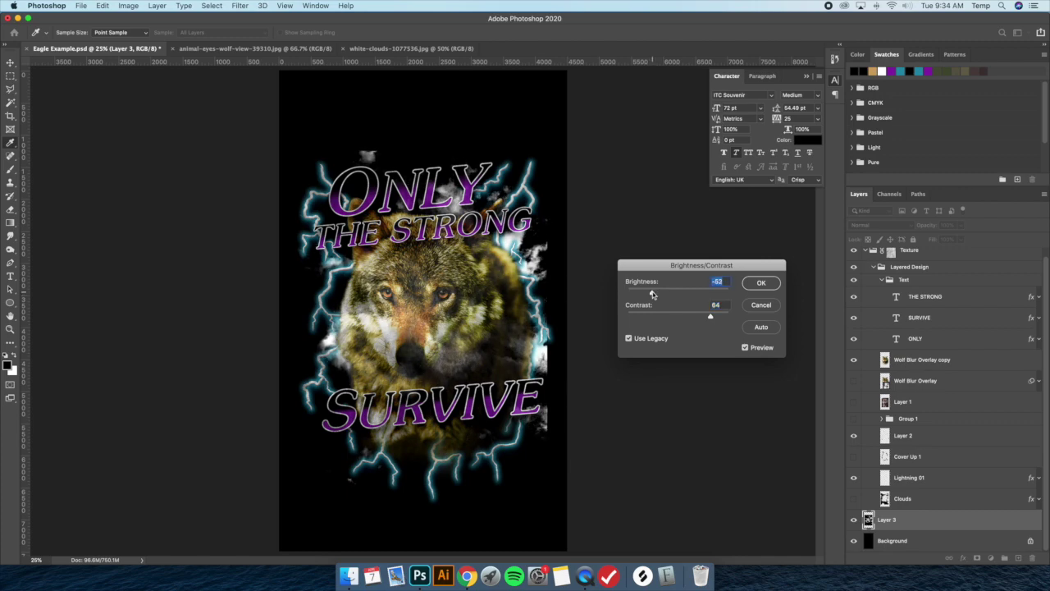
pyautogui.click(761, 283)
pyautogui.press('v')
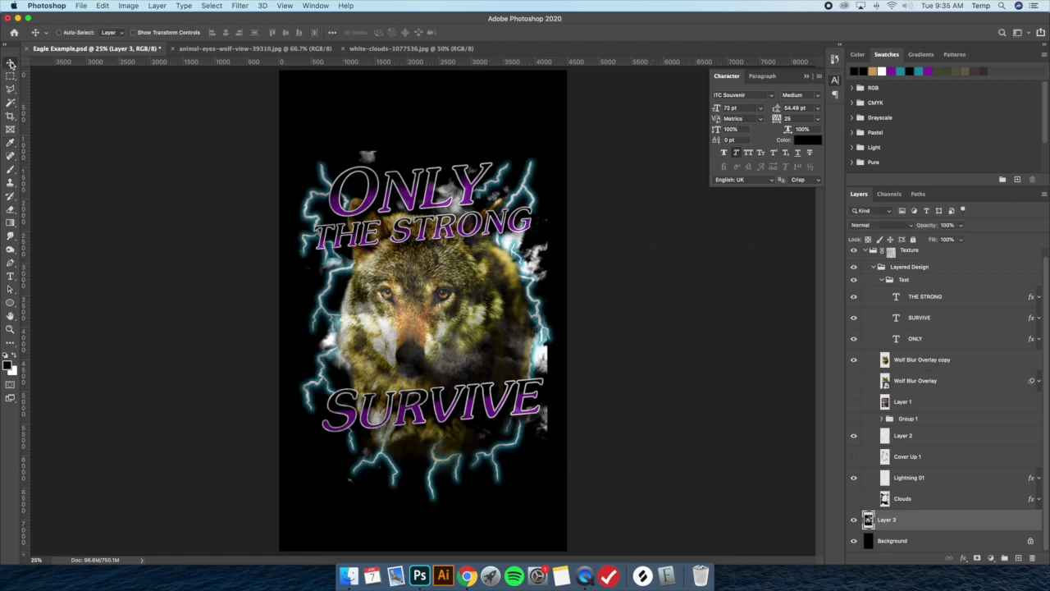
# Step: Nudge Layer 3 into place and add a Color Overlay in Multiply mode
pyautogui.moveTo(459, 250)
pyautogui.mouseDown()
pyautogui.moveTo(464, 223)
pyautogui.moveTo(461, 244)
pyautogui.moveTo(473, 252)
pyautogui.mouseUp()
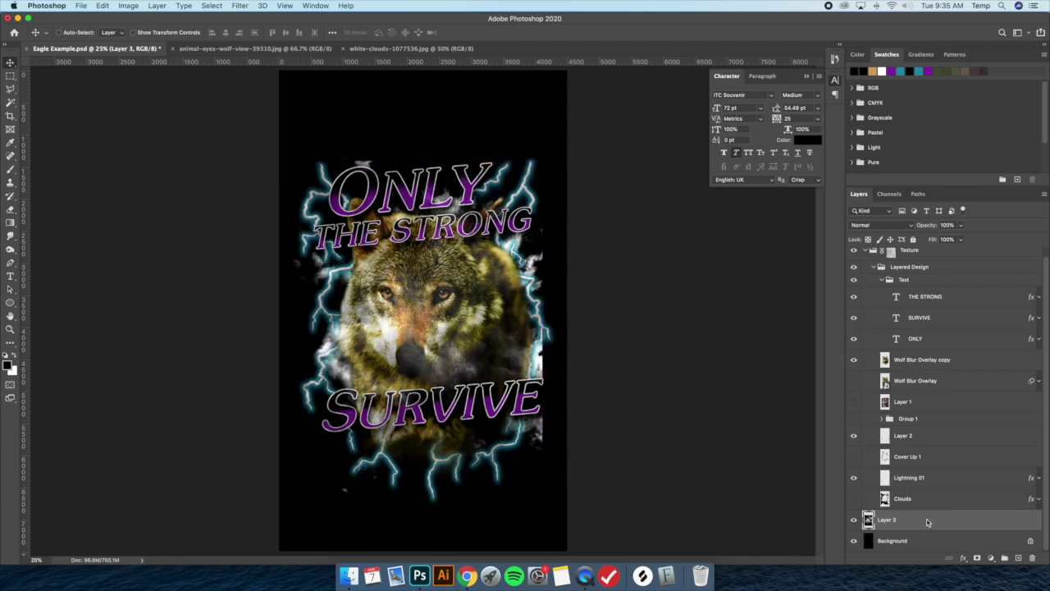
pyautogui.doubleClick(927, 522)
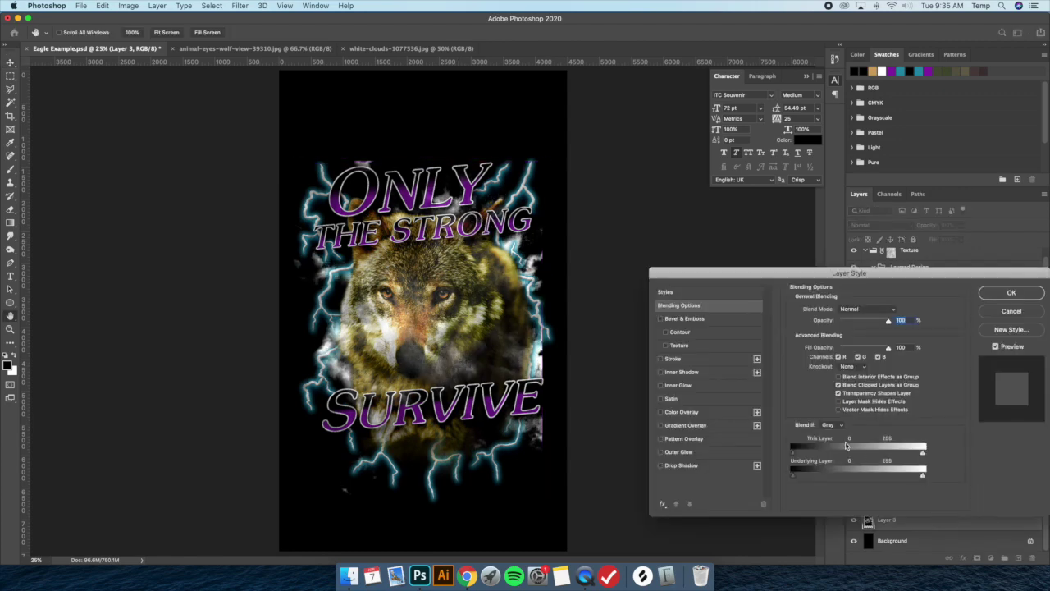
pyautogui.click(710, 411)
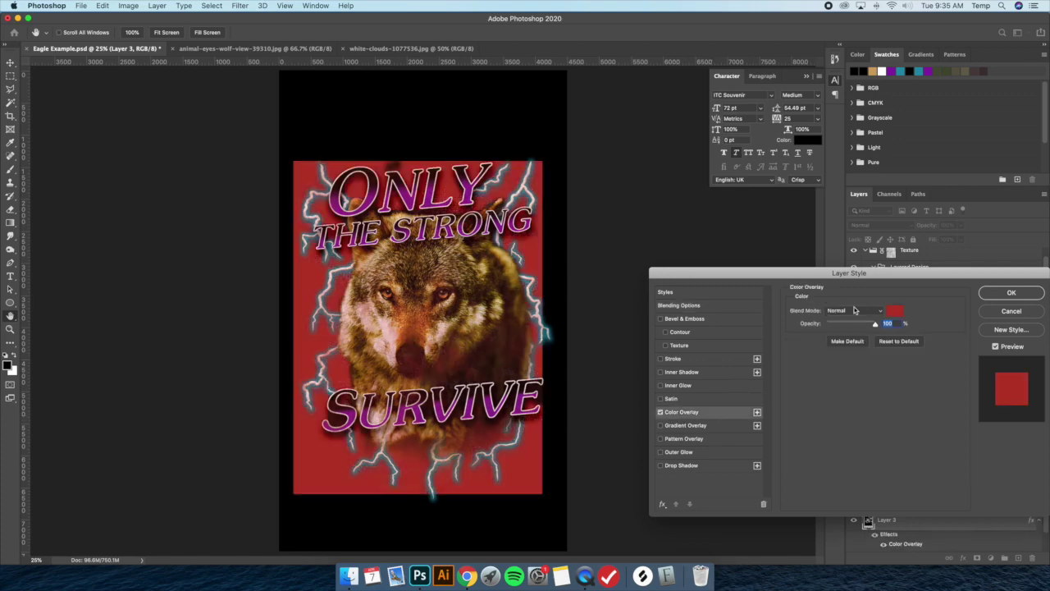
pyautogui.click(854, 309)
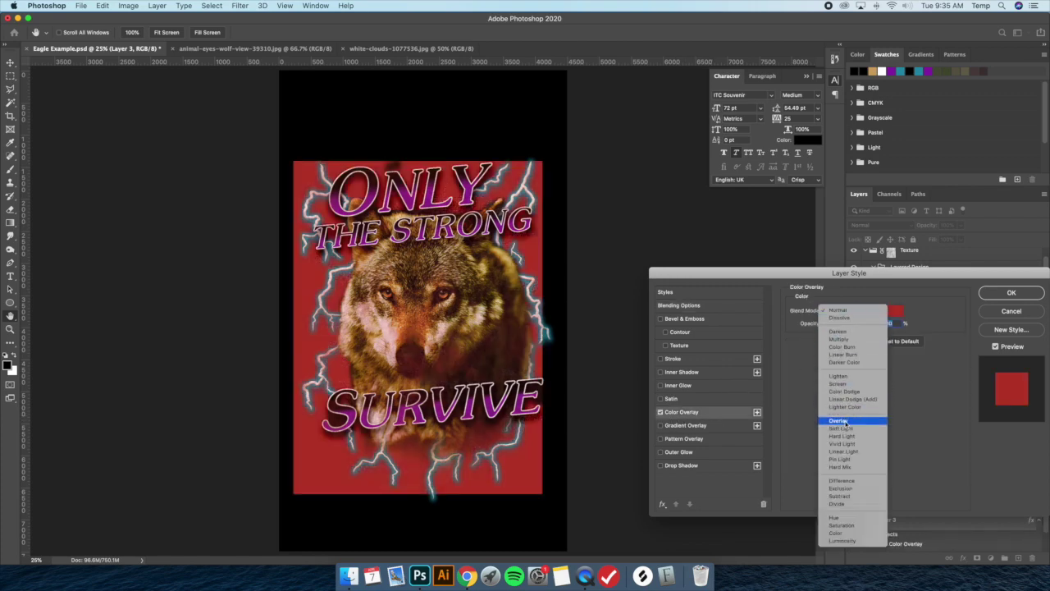
pyautogui.click(848, 338)
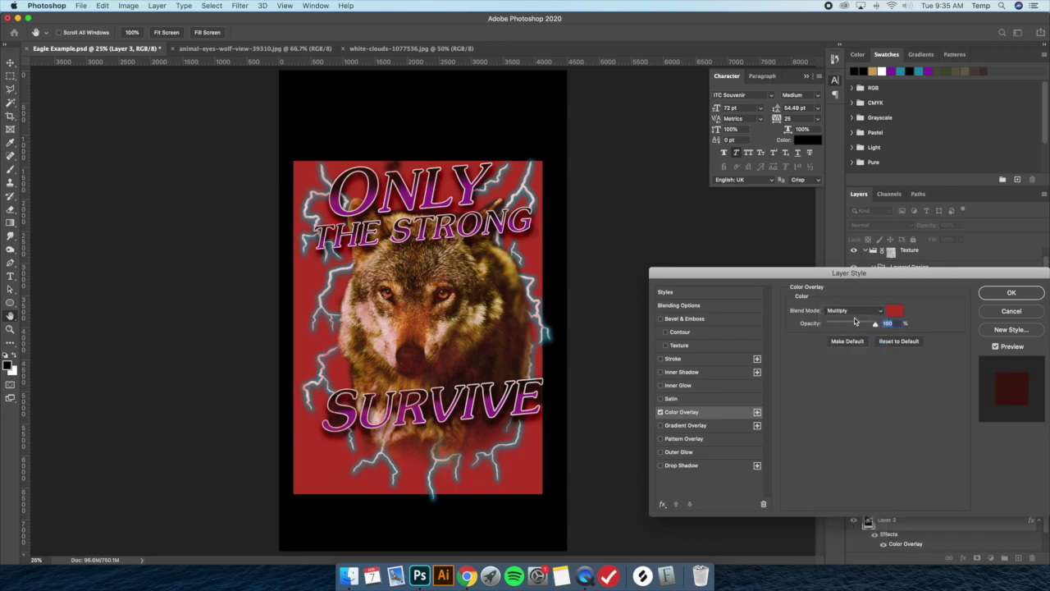
pyautogui.click(857, 310)
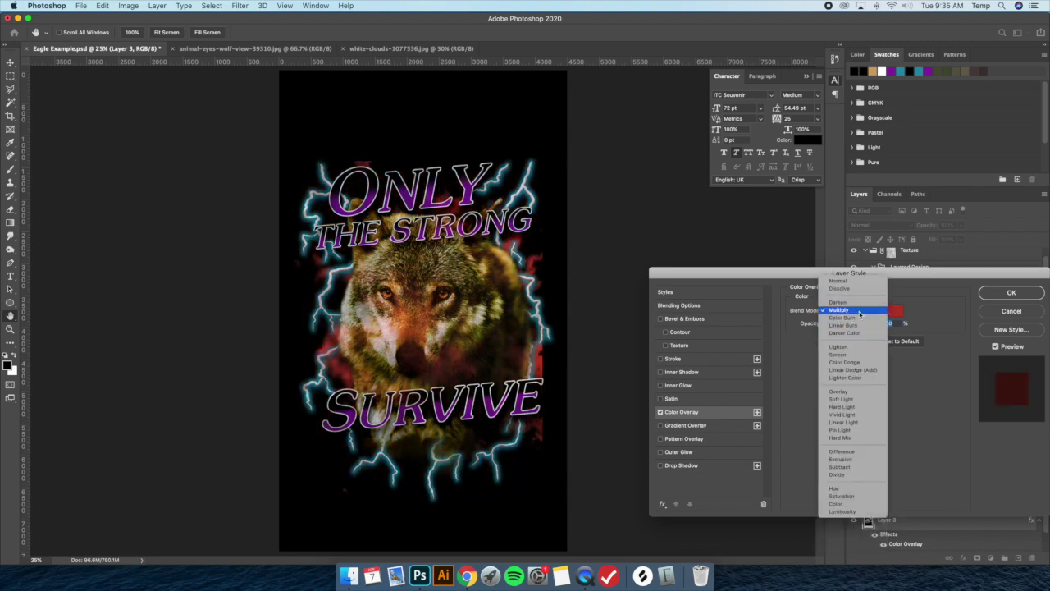
pyautogui.click(858, 311)
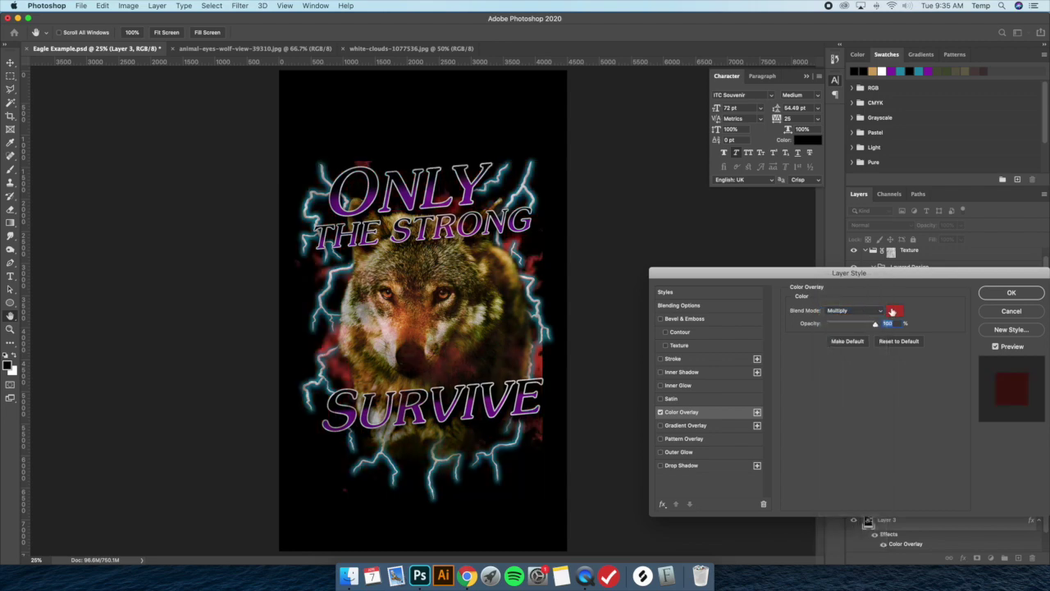
# Step: Set the overlay colour to teal #1f91ad and apply the layer style
pyautogui.click(892, 311)
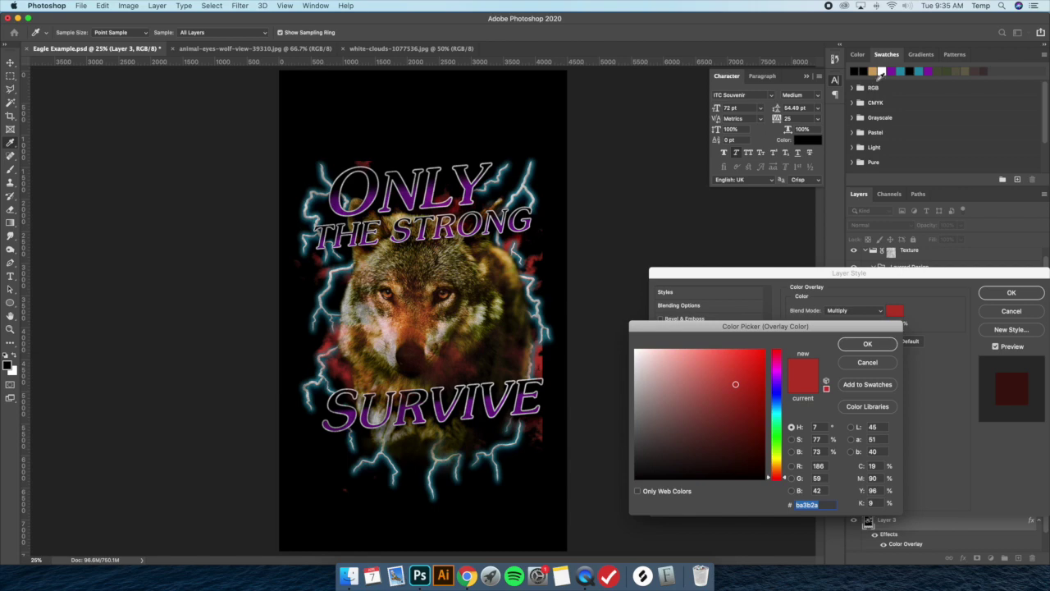
pyautogui.click(890, 72)
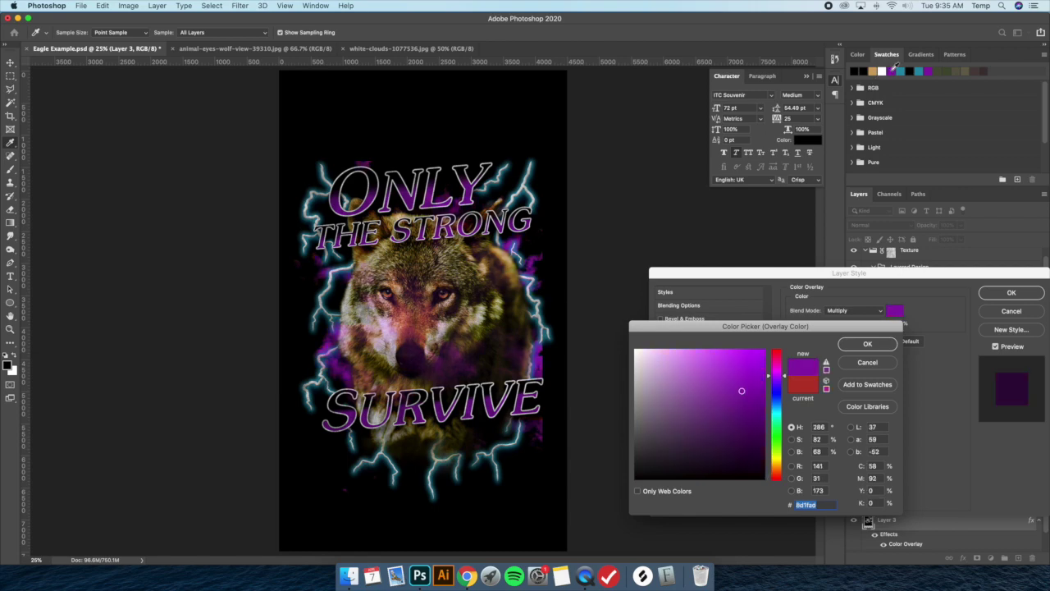
pyautogui.click(901, 70)
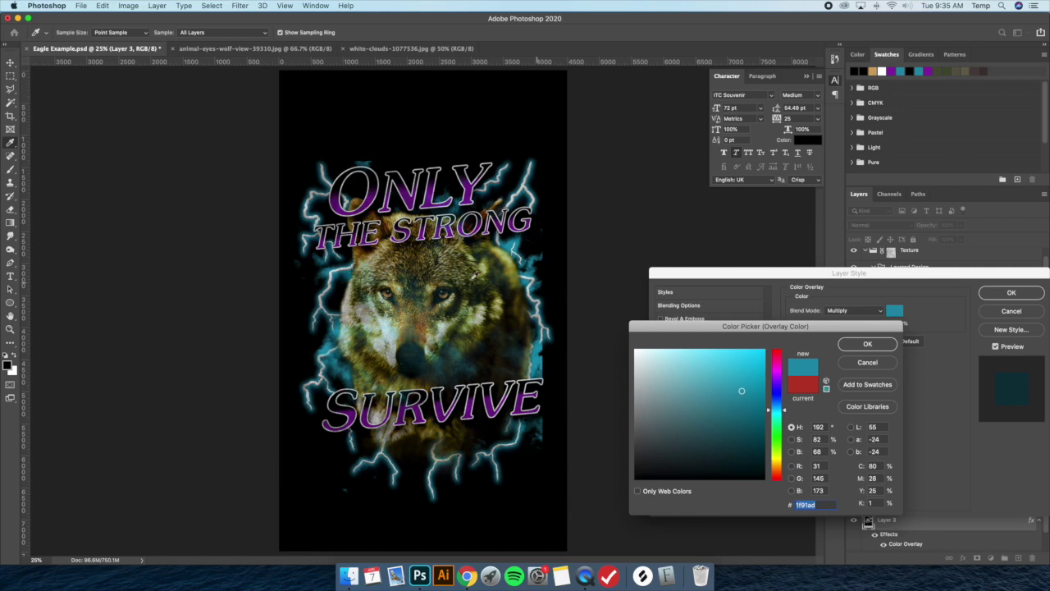
pyautogui.press('Return')
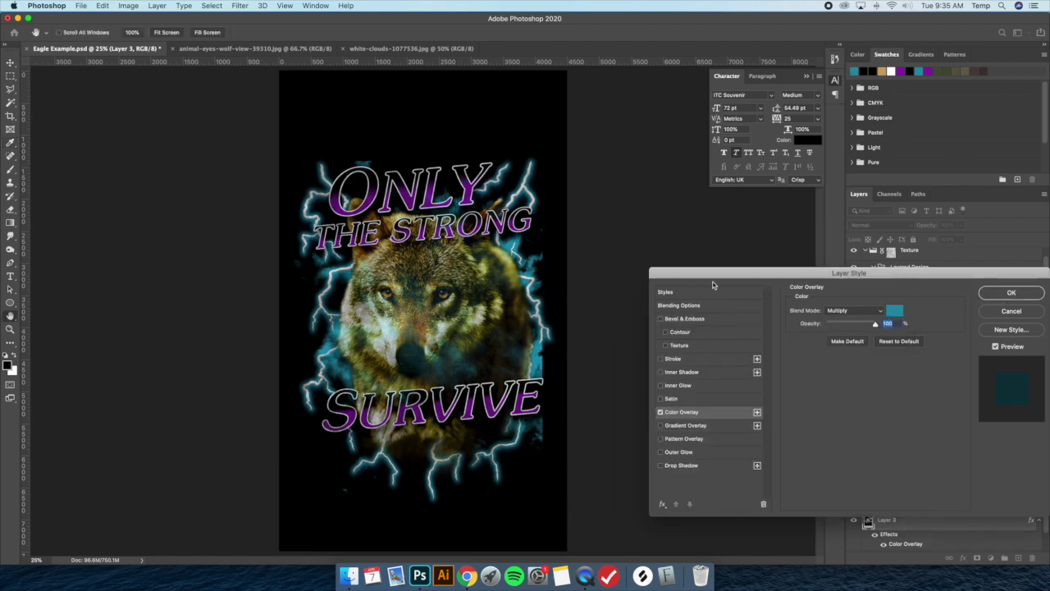
pyautogui.press('Return')
pyautogui.scroll(-1, 908, 514)
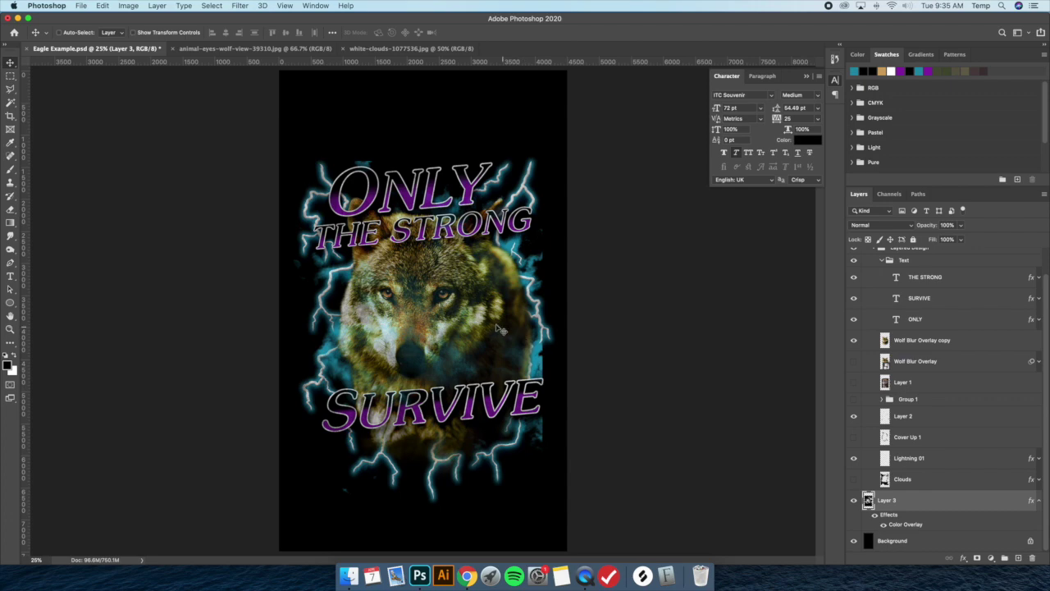
pyautogui.click(156, 5)
# Step: Create a new layer named Layer 4
pyautogui.moveTo(168, 18)
pyautogui.click(312, 19)
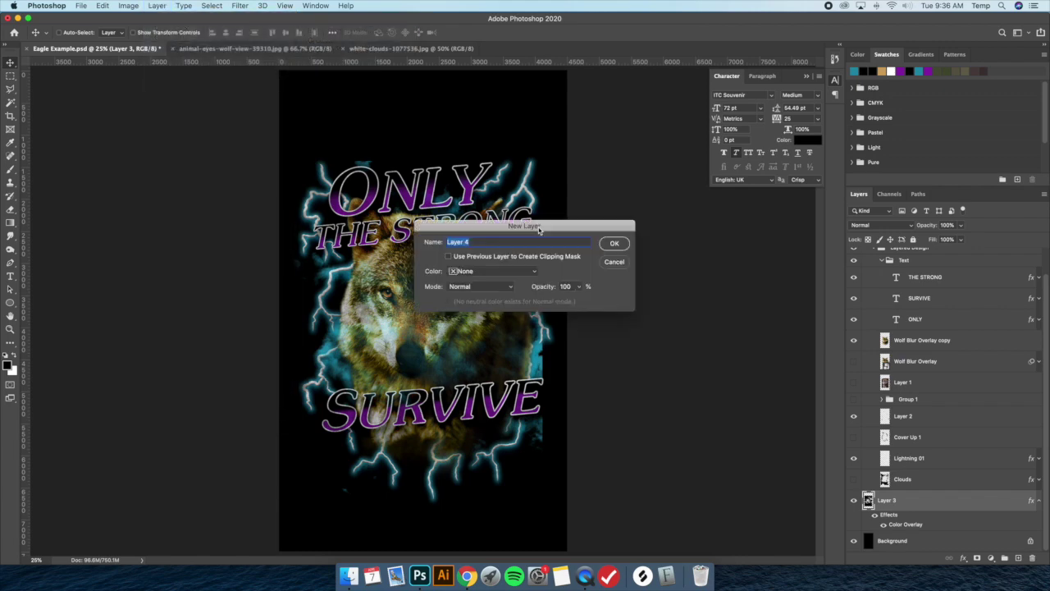
pyautogui.press('Return')
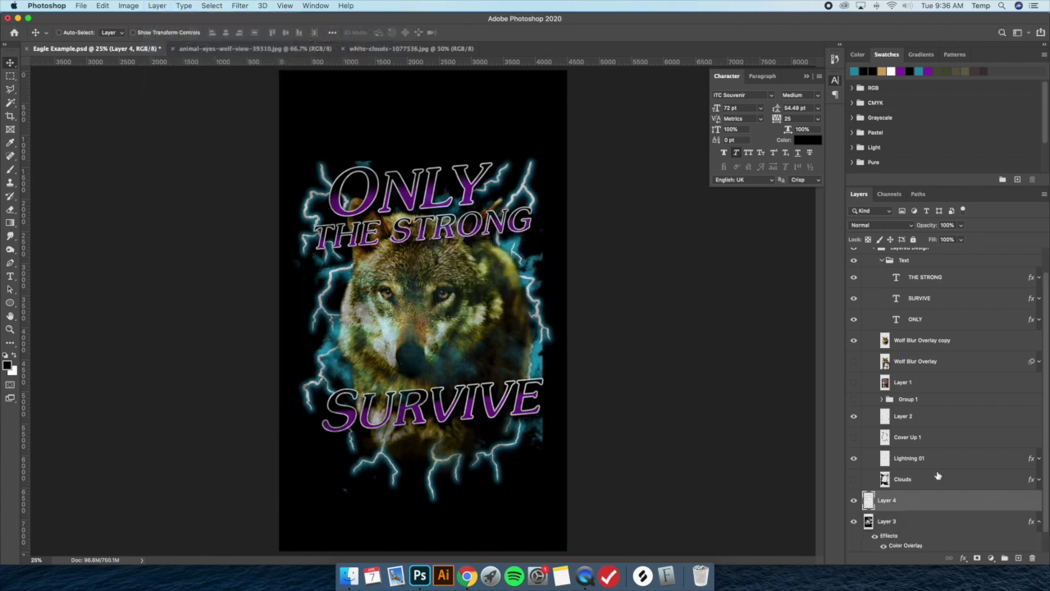
# Step: Place Layer 2 beneath Layer 4 and paint soft black over the wolf's face on it
pyautogui.scroll(-1, 937, 476)
pyautogui.click(922, 399)
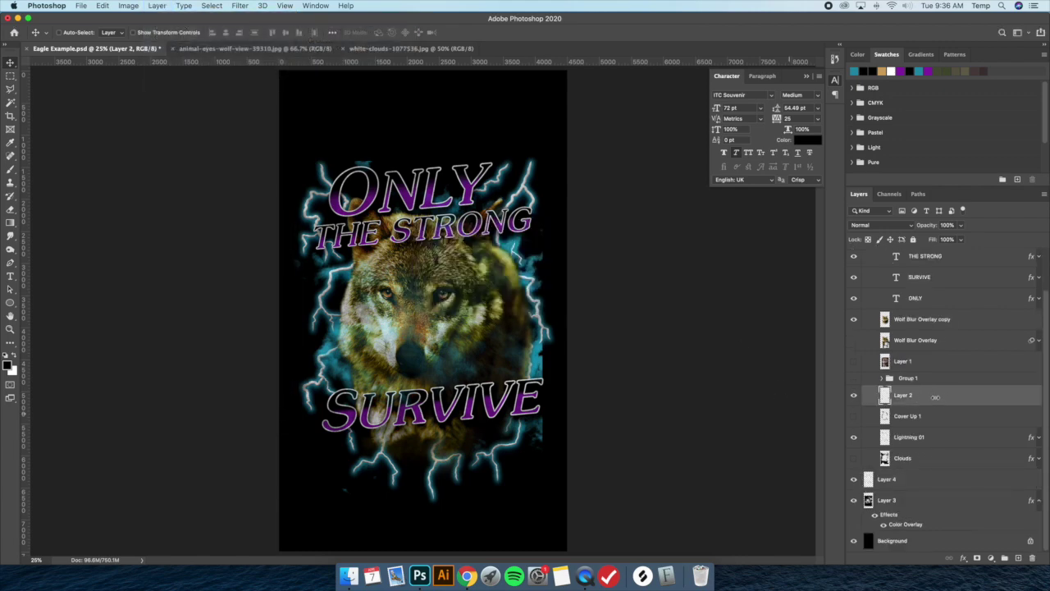
pyautogui.moveTo(964, 398); pyautogui.dragTo(941, 468)
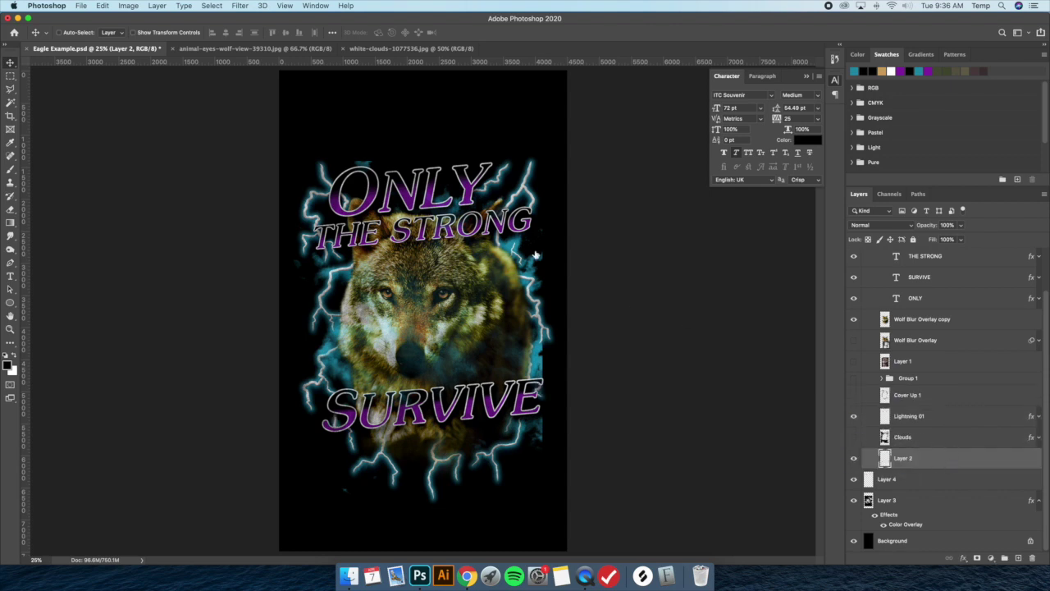
pyautogui.press('b')
pyautogui.click(75, 34)
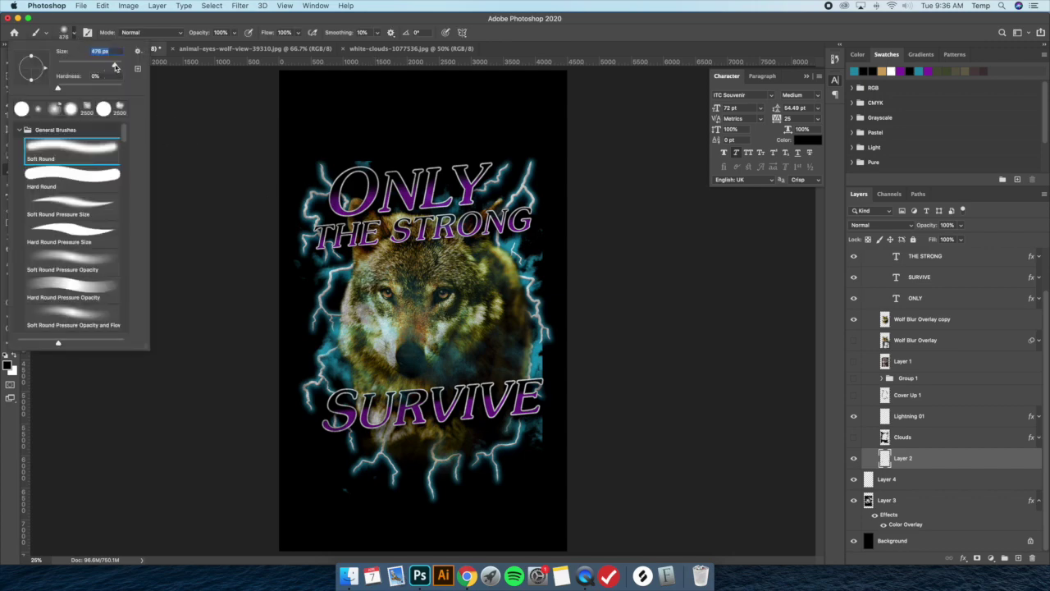
pyautogui.click(922, 466)
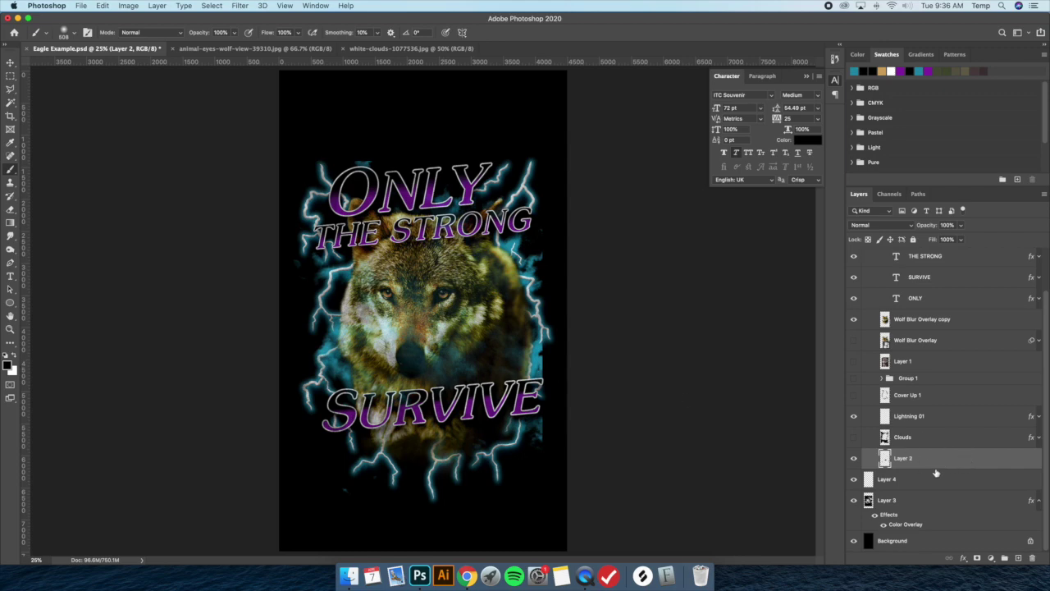
pyautogui.moveTo(943, 468); pyautogui.dragTo(926, 489)
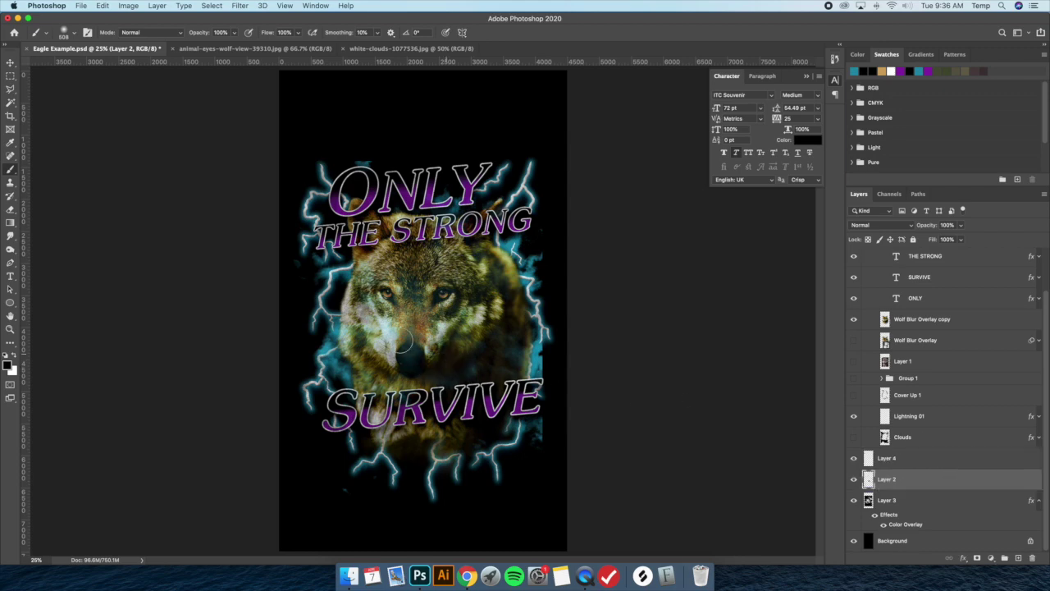
pyautogui.moveTo(414, 328)
pyautogui.mouseDown()
pyautogui.moveTo(421, 281)
pyautogui.moveTo(436, 342)
pyautogui.moveTo(464, 281)
pyautogui.moveTo(478, 299)
pyautogui.moveTo(465, 327)
pyautogui.moveTo(419, 291)
pyautogui.moveTo(371, 298)
pyautogui.moveTo(392, 345)
pyautogui.moveTo(394, 306)
pyautogui.moveTo(420, 342)
pyautogui.moveTo(462, 349)
pyautogui.moveTo(470, 363)
pyautogui.moveTo(467, 326)
pyautogui.moveTo(497, 337)
pyautogui.moveTo(495, 361)
pyautogui.moveTo(500, 318)
pyautogui.moveTo(464, 281)
pyautogui.moveTo(487, 270)
pyautogui.moveTo(465, 273)
pyautogui.moveTo(428, 252)
pyautogui.moveTo(447, 295)
pyautogui.moveTo(384, 360)
pyautogui.moveTo(359, 328)
pyautogui.moveTo(391, 364)
pyautogui.moveTo(374, 375)
pyautogui.moveTo(407, 388)
pyautogui.moveTo(477, 381)
pyautogui.moveTo(480, 342)
pyautogui.moveTo(497, 320)
pyautogui.moveTo(481, 281)
pyautogui.moveTo(493, 274)
pyautogui.moveTo(509, 360)
pyautogui.moveTo(428, 336)
pyautogui.moveTo(413, 313)
pyautogui.moveTo(354, 305)
pyautogui.moveTo(356, 337)
pyautogui.moveTo(359, 325)
pyautogui.moveTo(358, 339)
pyautogui.moveTo(394, 373)
pyautogui.moveTo(407, 256)
pyautogui.moveTo(500, 261)
pyautogui.moveTo(502, 273)
pyautogui.moveTo(457, 281)
pyautogui.moveTo(385, 352)
pyautogui.moveTo(404, 400)
pyautogui.mouseUp()
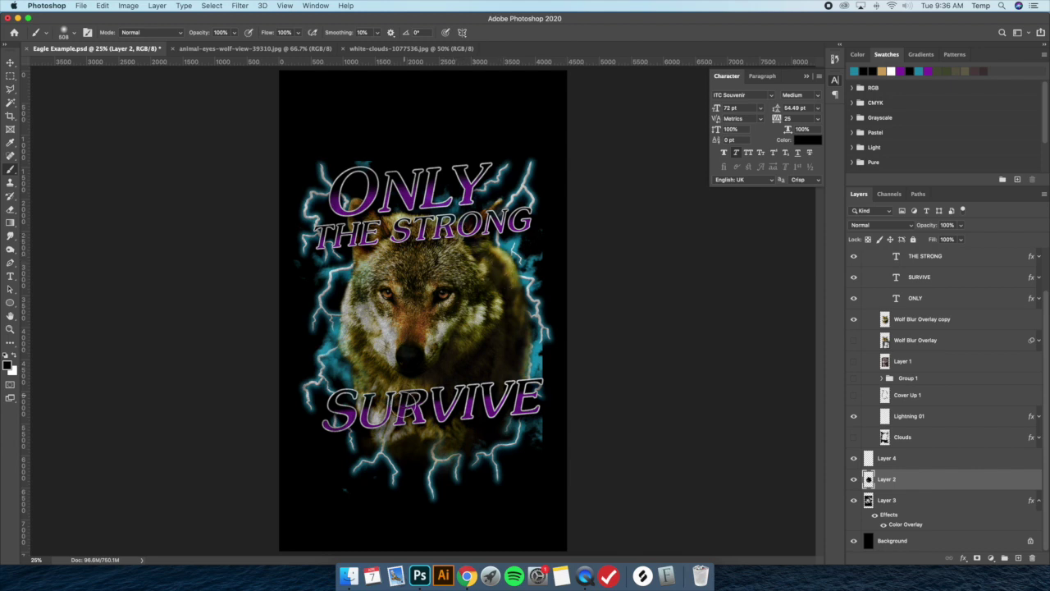
# Step: Enlarge the soft brush to about 384 px and paint black around the wolf
pyautogui.click(75, 36)
pyautogui.moveTo(113, 67); pyautogui.dragTo(116, 67)
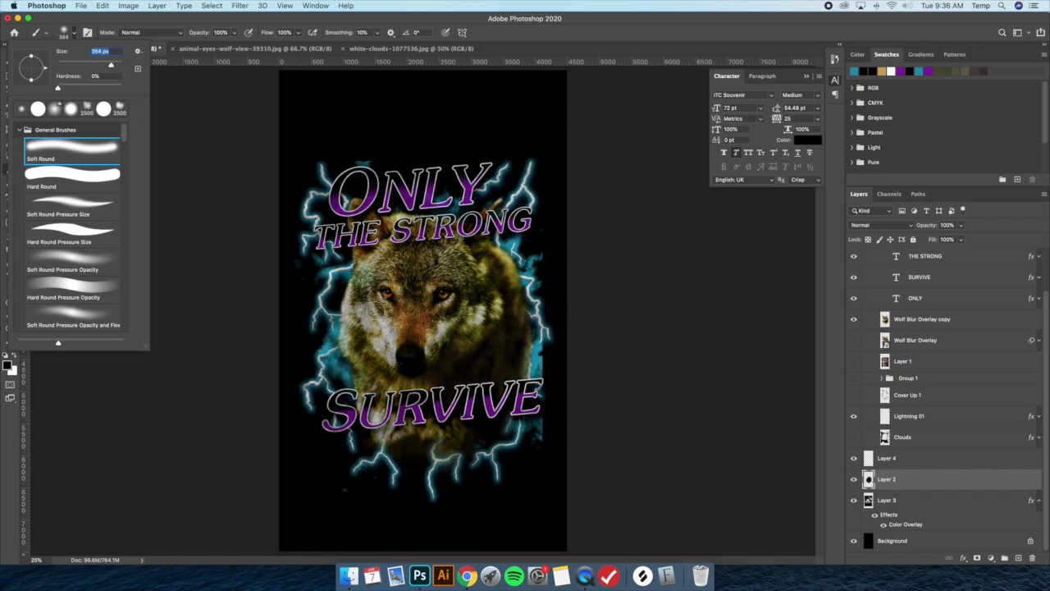
pyautogui.click(371, 288)
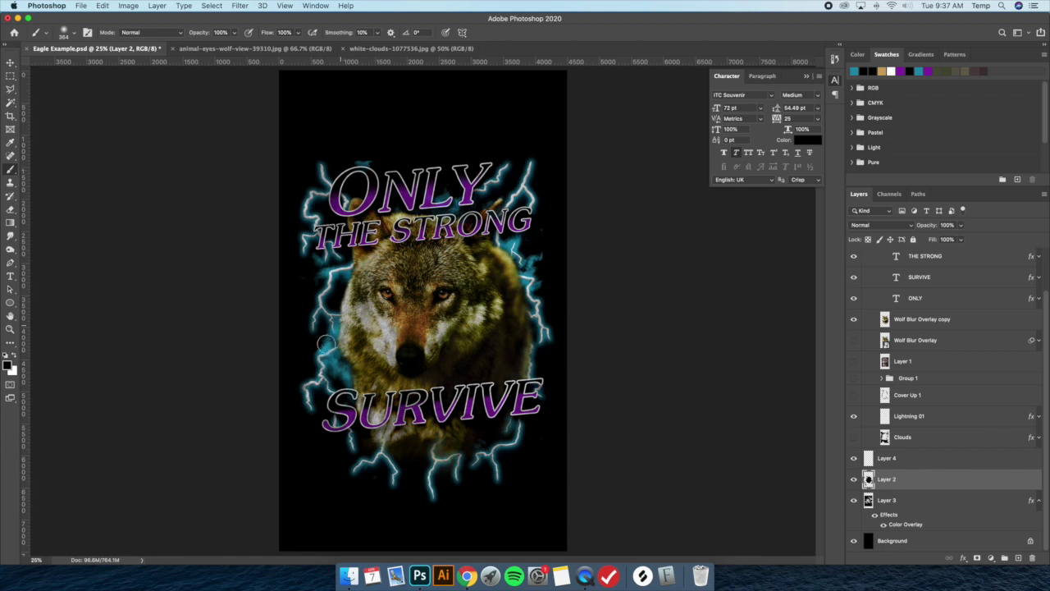
# Step: Try the eraser, undo it, then brush black over the lightning beside the wolf's left cheek
pyautogui.click(10, 211)
pyautogui.click(74, 36)
pyautogui.click(221, 129)
pyautogui.press('super+z')
pyautogui.click(9, 169)
pyautogui.moveTo(318, 354); pyautogui.dragTo(324, 351)
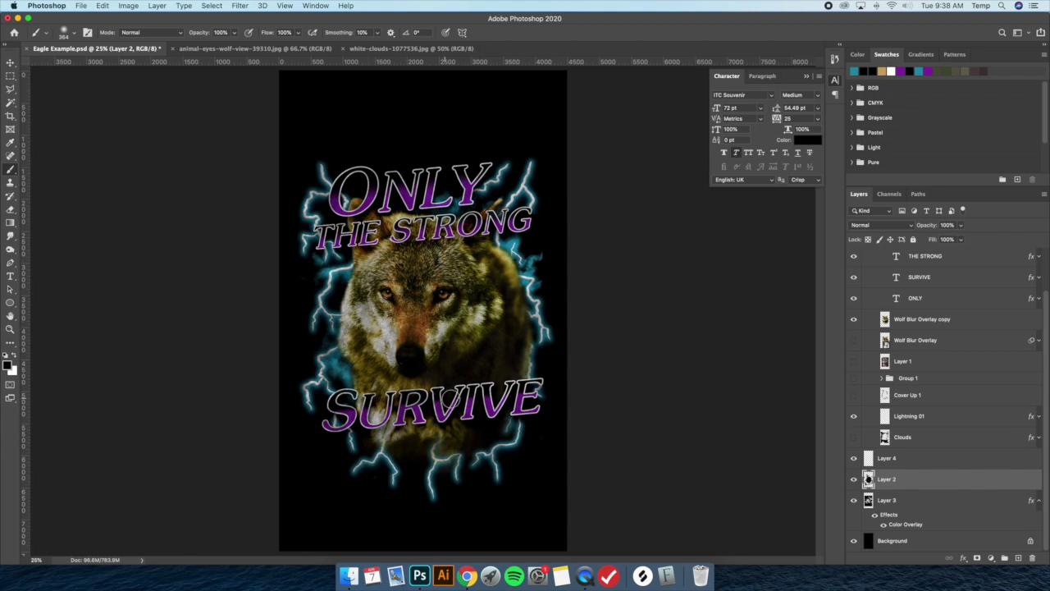
pyautogui.click(10, 88)
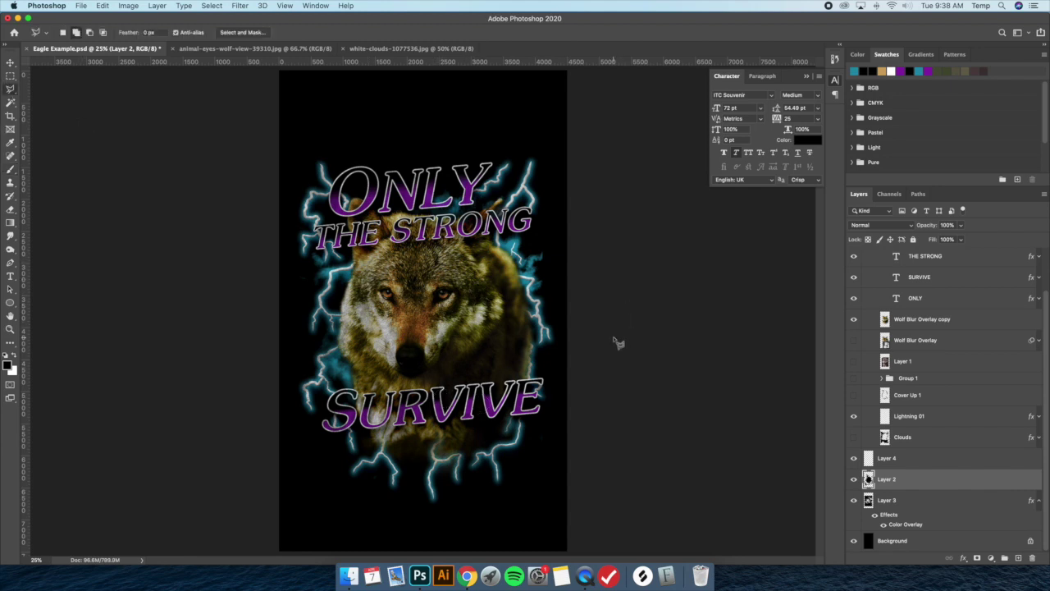
# Step: Rename the top wolf copy layer to 'Wolf Blur Overlay'
pyautogui.scroll(3, 897, 391)
pyautogui.click(930, 371)
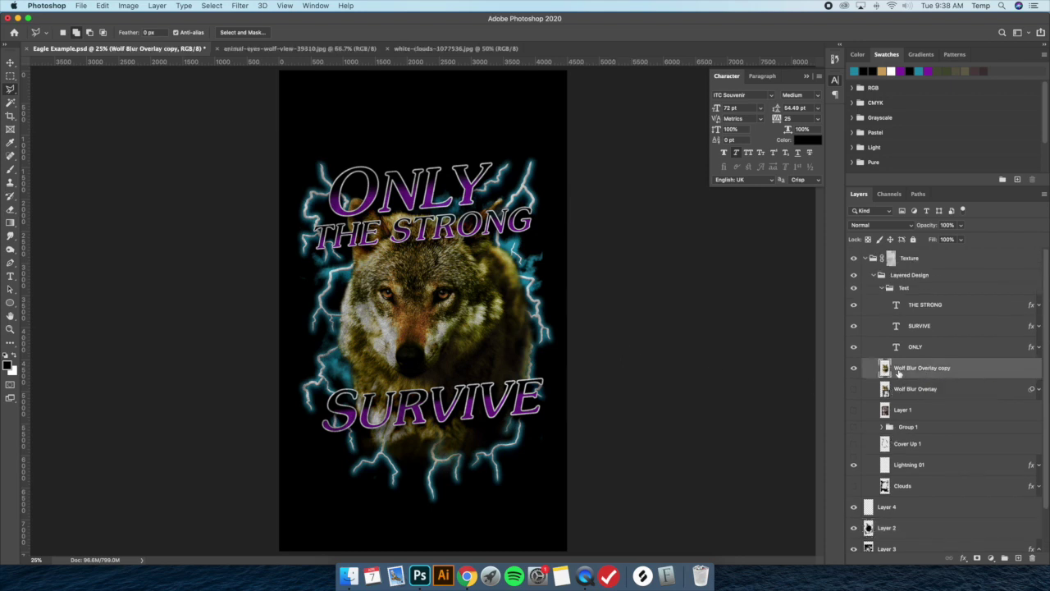
pyautogui.click(940, 368)
pyautogui.press('Return')
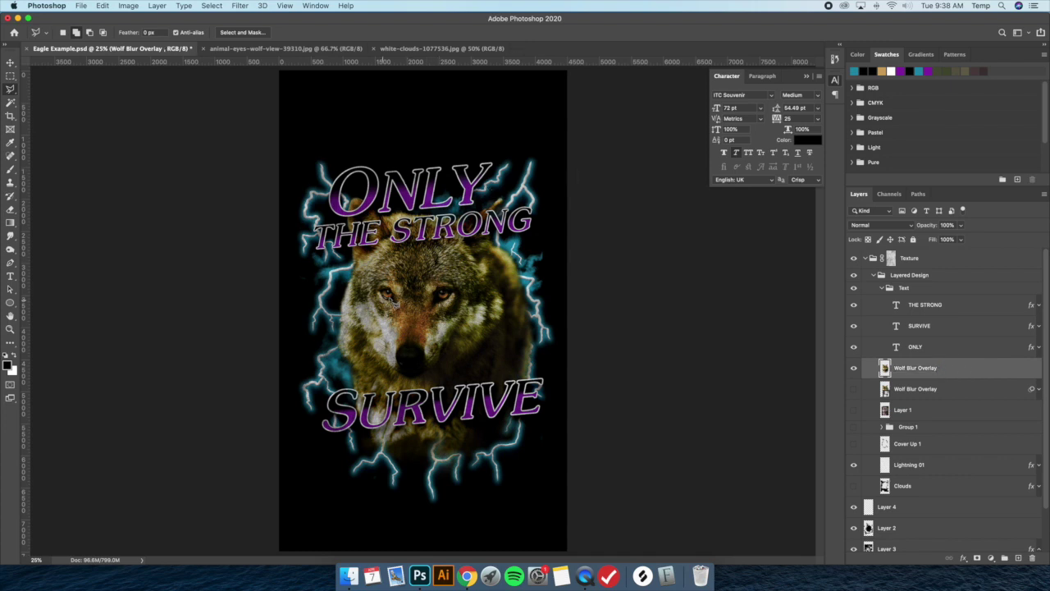
pyautogui.click(10, 64)
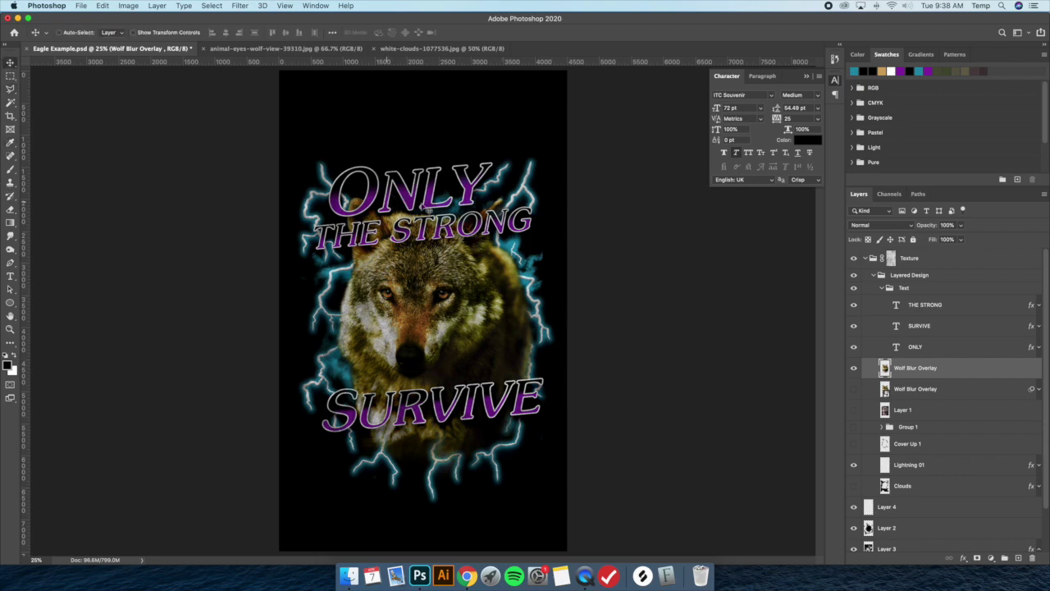
# Step: Zoom in and lasso around both of the wolf's eyes
pyautogui.scroll(5, 372, 301)
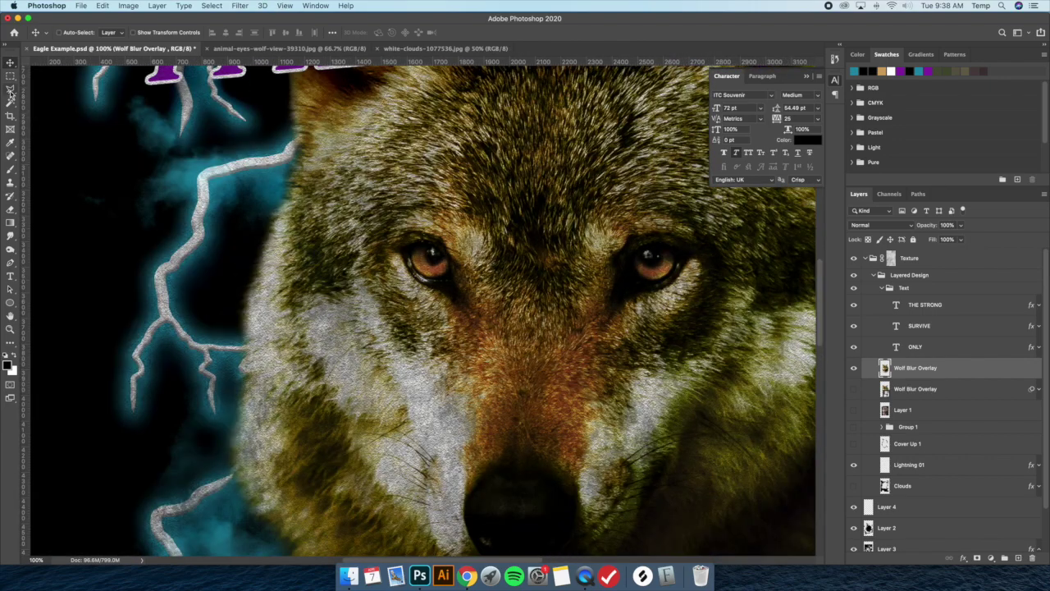
pyautogui.click(11, 90)
pyautogui.scroll(4, 502, 281)
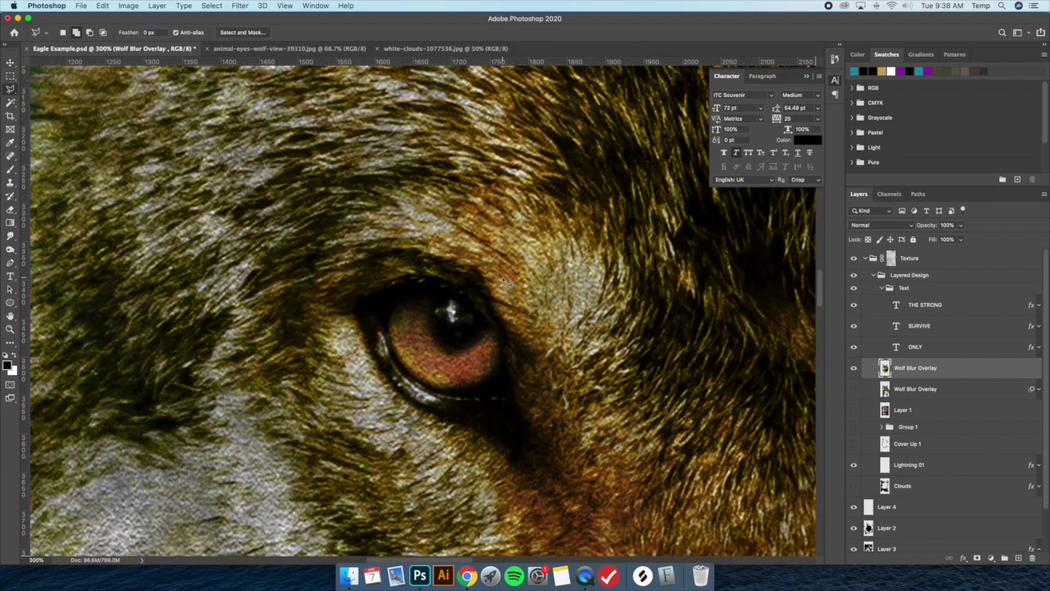
pyautogui.scroll(-3, 502, 282)
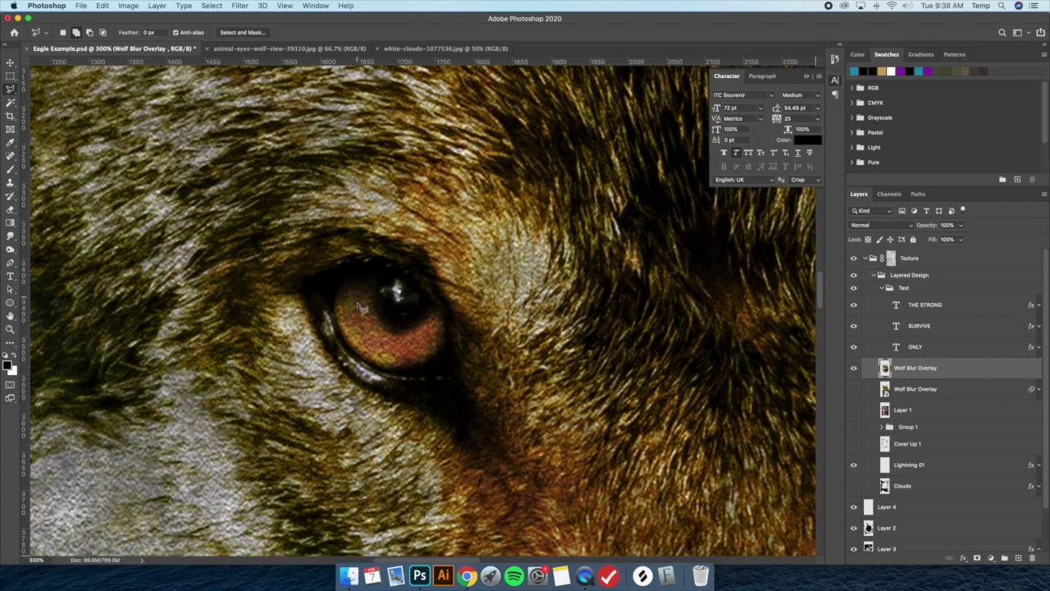
pyautogui.scroll(2, 357, 305)
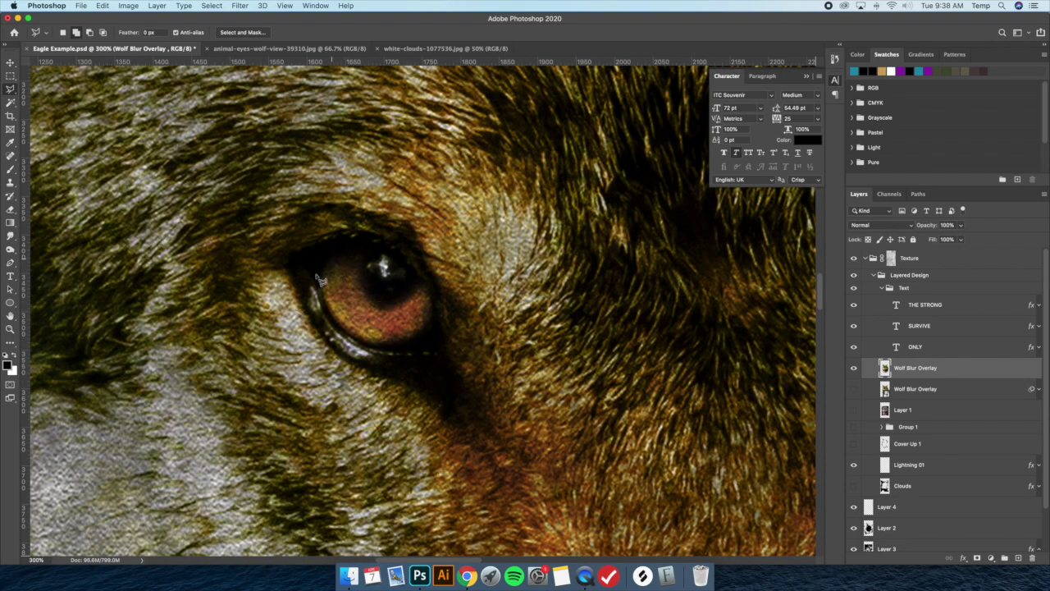
pyautogui.hscroll(-1, 328, 275)
pyautogui.hscroll(-2, 341, 263)
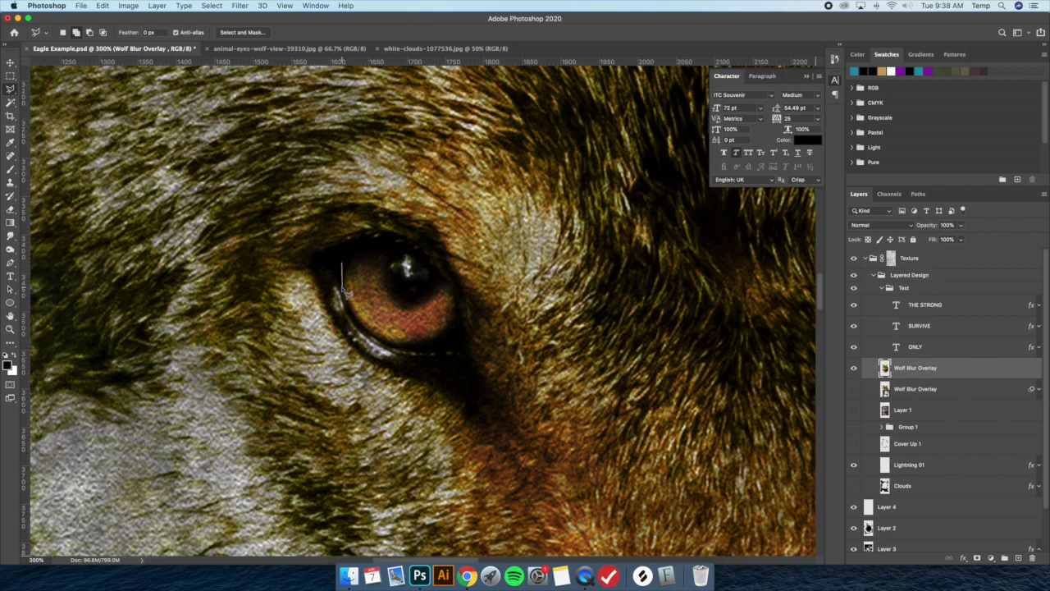
pyautogui.moveTo(354, 318)
pyautogui.mouseDown()
pyautogui.moveTo(365, 332)
pyautogui.moveTo(426, 351)
pyautogui.moveTo(464, 333)
pyautogui.moveTo(440, 274)
pyautogui.moveTo(382, 250)
pyautogui.moveTo(343, 264)
pyautogui.mouseUp()
pyautogui.hscroll(10, 588, 336)
pyautogui.hscroll(5, 588, 336)
pyautogui.moveTo(534, 358)
pyautogui.mouseDown()
pyautogui.moveTo(566, 357)
pyautogui.moveTo(613, 331)
pyautogui.moveTo(626, 301)
pyautogui.moveTo(610, 262)
pyautogui.moveTo(593, 251)
pyautogui.moveTo(533, 252)
pyautogui.moveTo(487, 294)
pyautogui.moveTo(517, 355)
pyautogui.mouseUp()
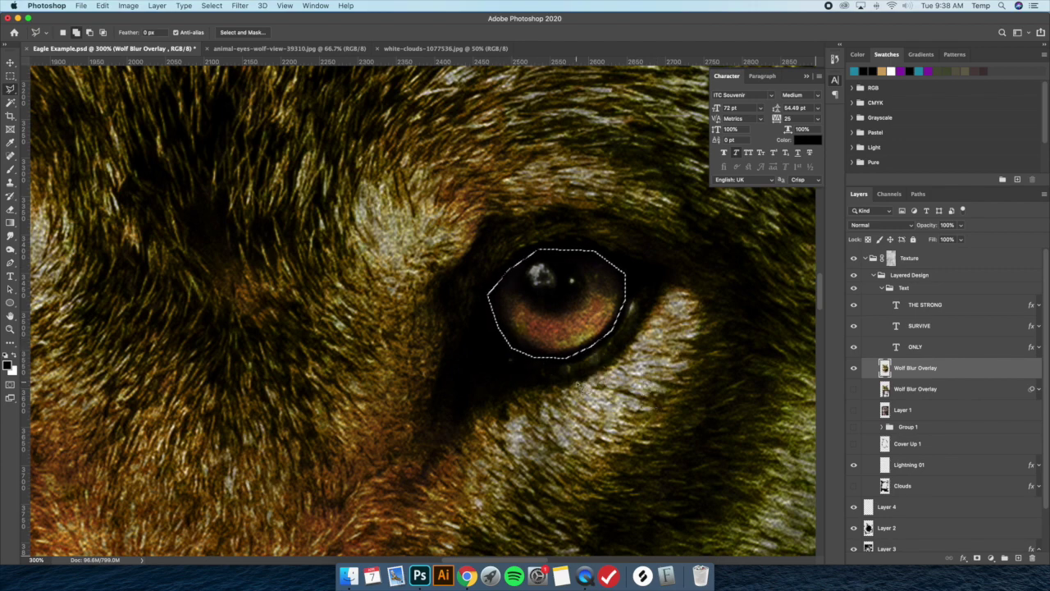
pyautogui.press('super+minus')
pyautogui.press('super+minus')
pyautogui.press('super+minus')
pyautogui.press('super+minus')
pyautogui.press('super+minus')
pyautogui.press('super+minus')
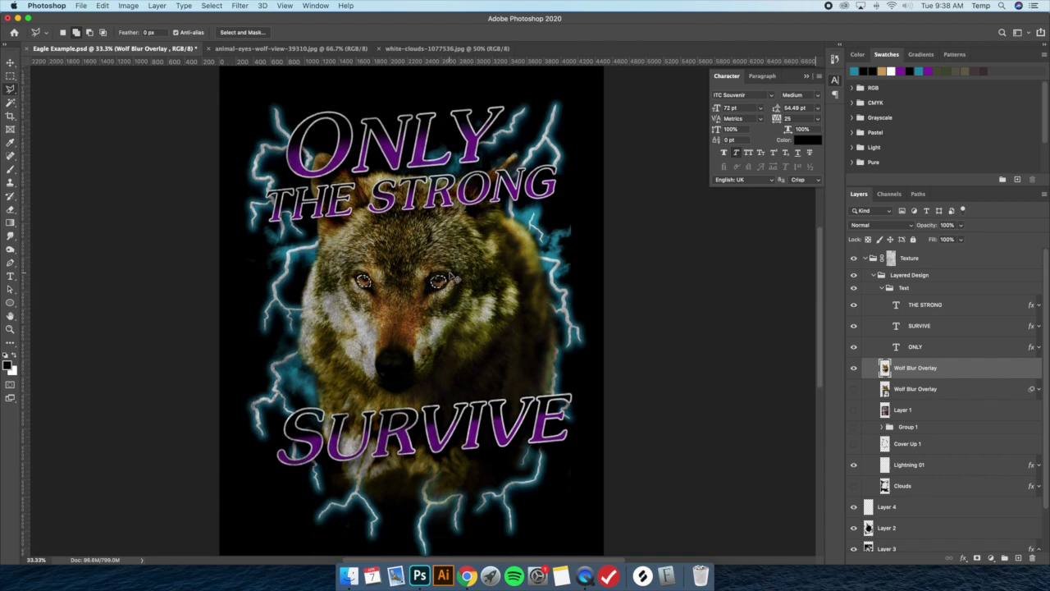
# Step: Copy the selected eyes onto a new layer and name it 'Eyes'
pyautogui.press('super+j')
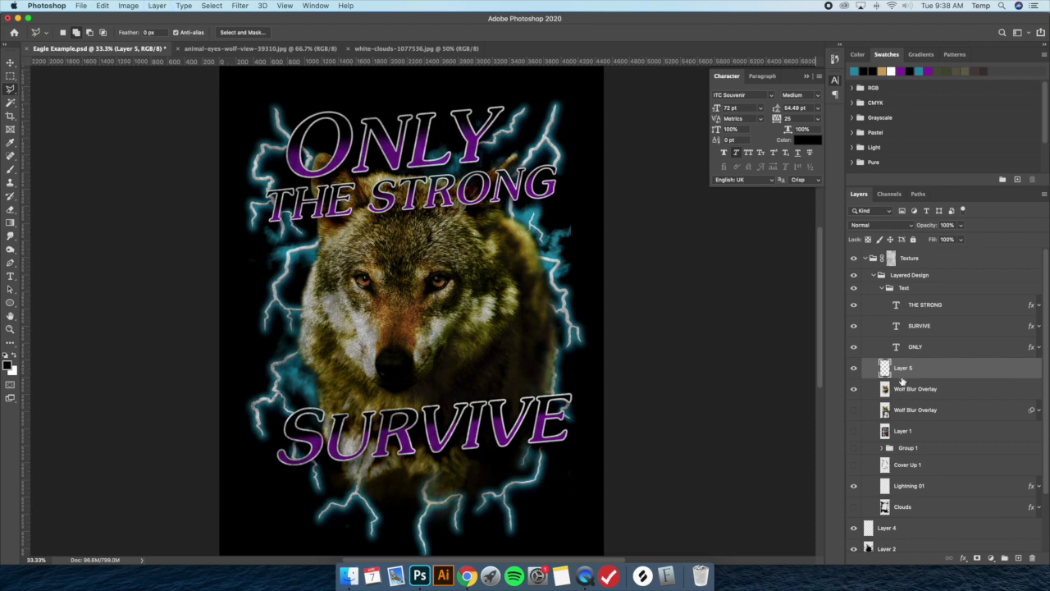
pyautogui.click(854, 388)
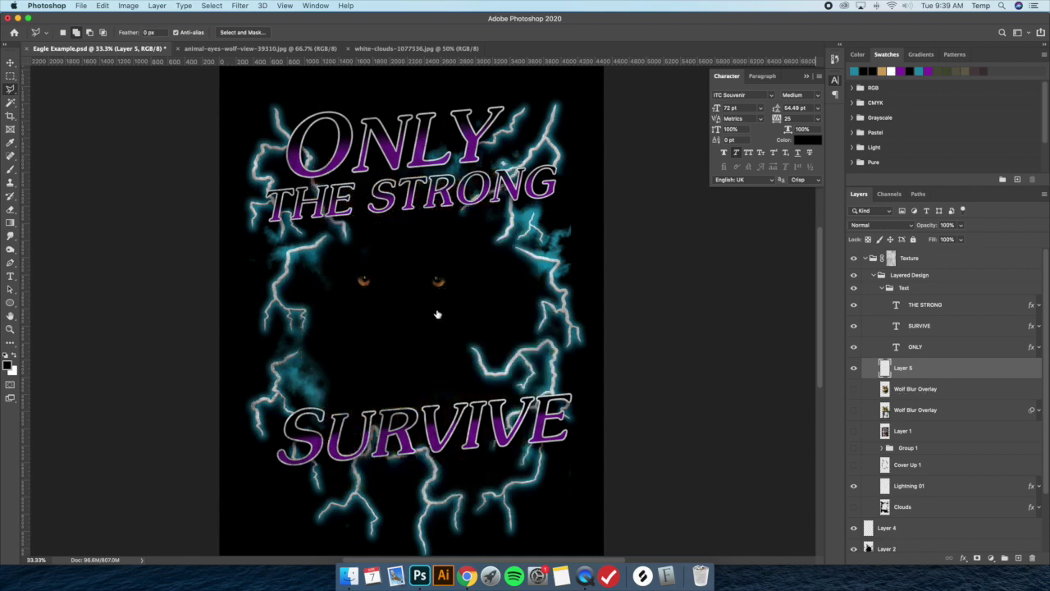
pyautogui.click(853, 389)
pyautogui.doubleClick(903, 368)
pyautogui.write('Eyes')
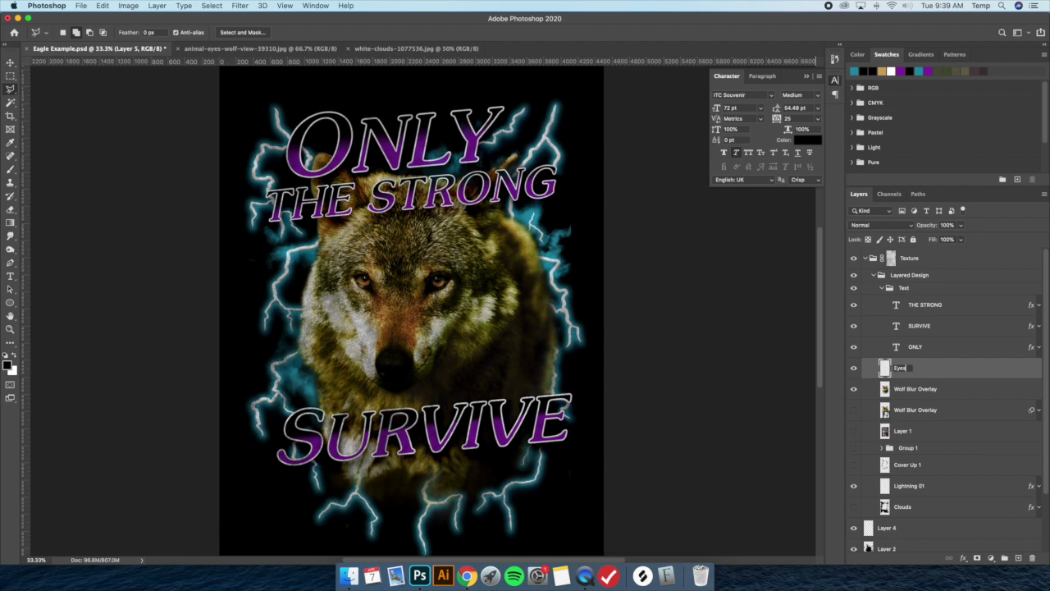
pyautogui.press('Return')
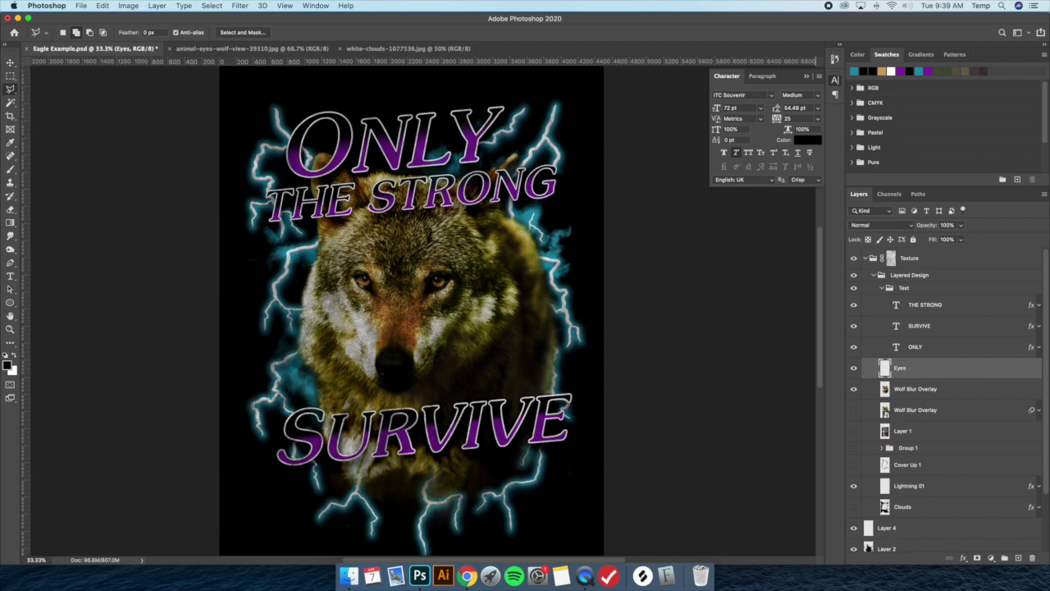
# Step: Convert the Eyes layer to a smart object
pyautogui.rightClick(922, 372)
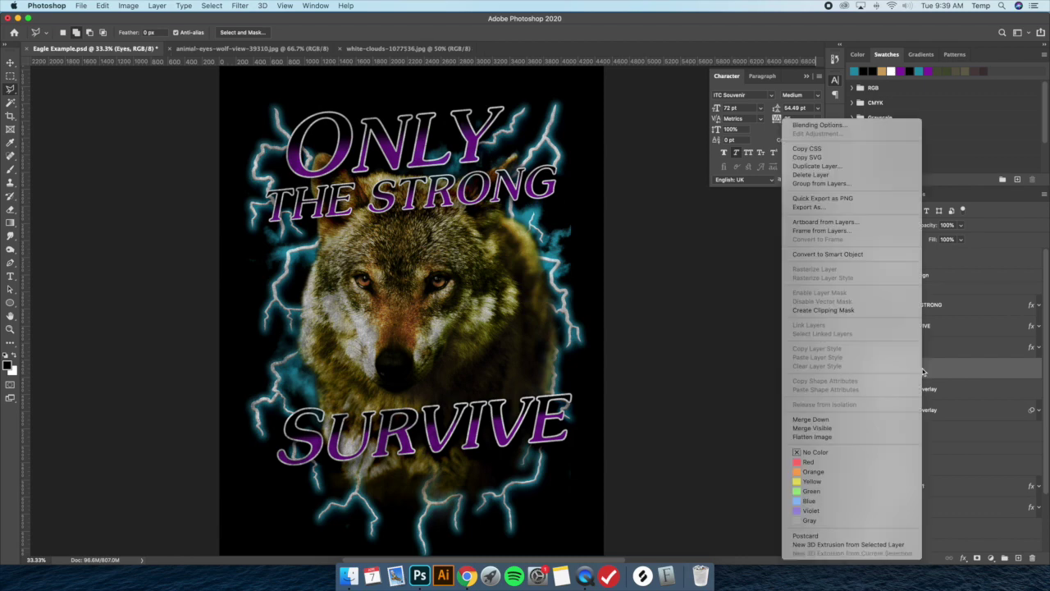
pyautogui.click(870, 255)
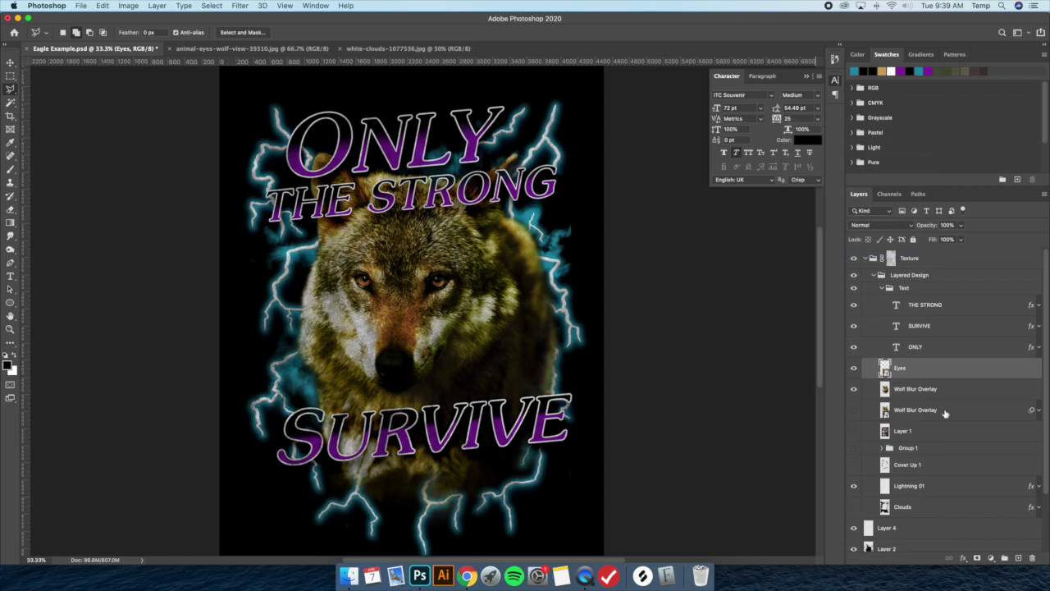
pyautogui.click(10, 63)
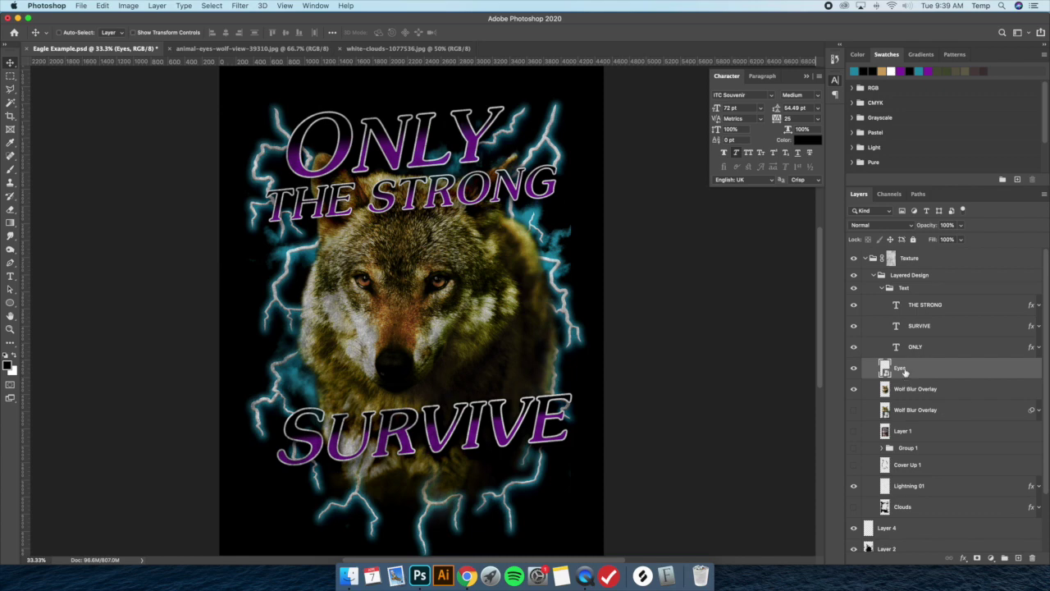
# Step: Desaturate the Eyes layer with Hue/Saturation set to Saturation -100
pyautogui.press('super+u')
pyautogui.moveTo(691, 228); pyautogui.dragTo(719, 236)
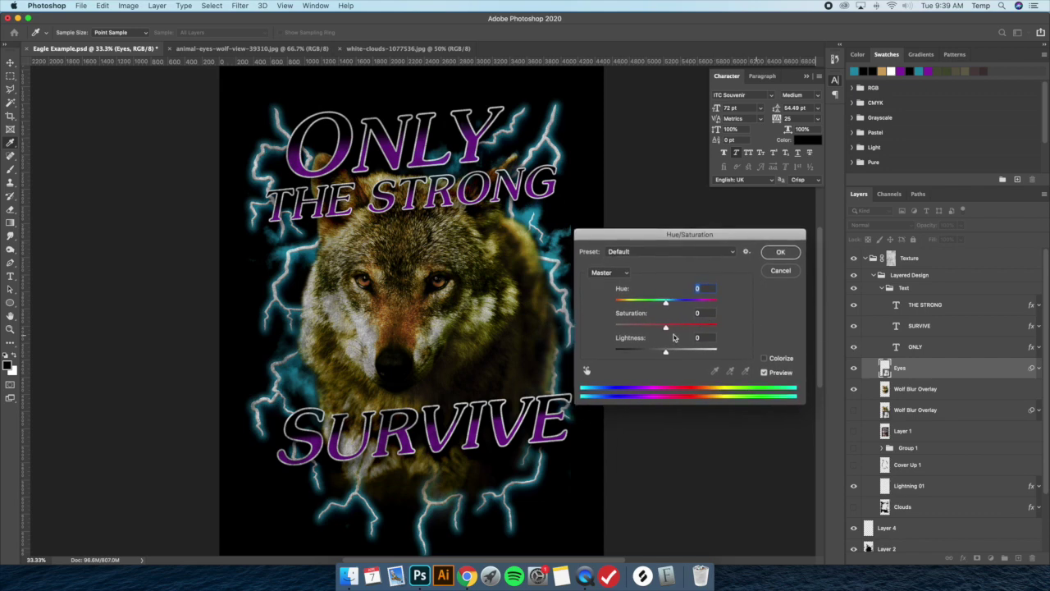
pyautogui.moveTo(665, 327); pyautogui.dragTo(599, 328)
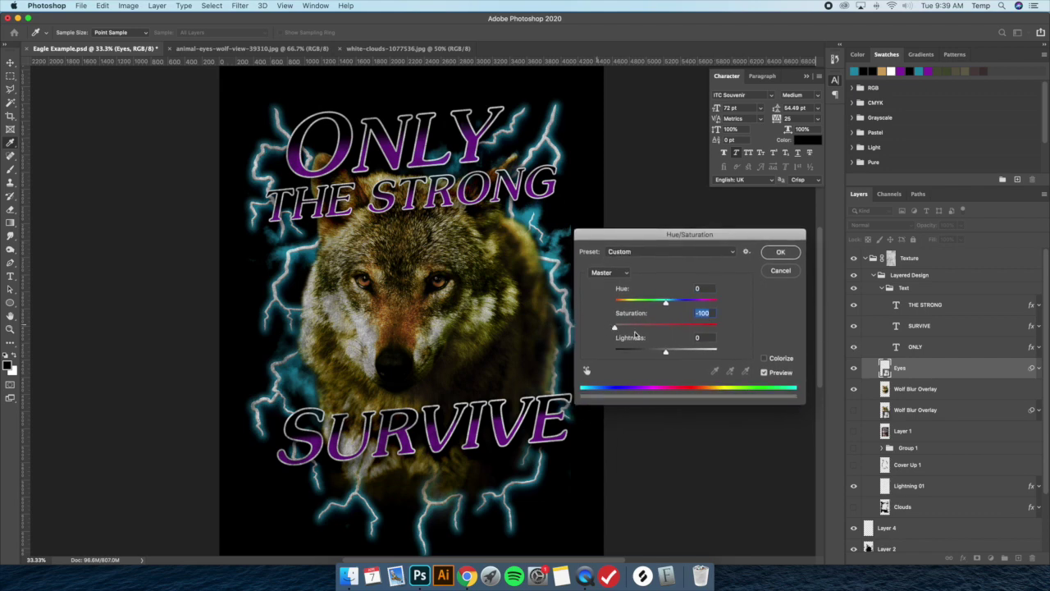
pyautogui.click(782, 253)
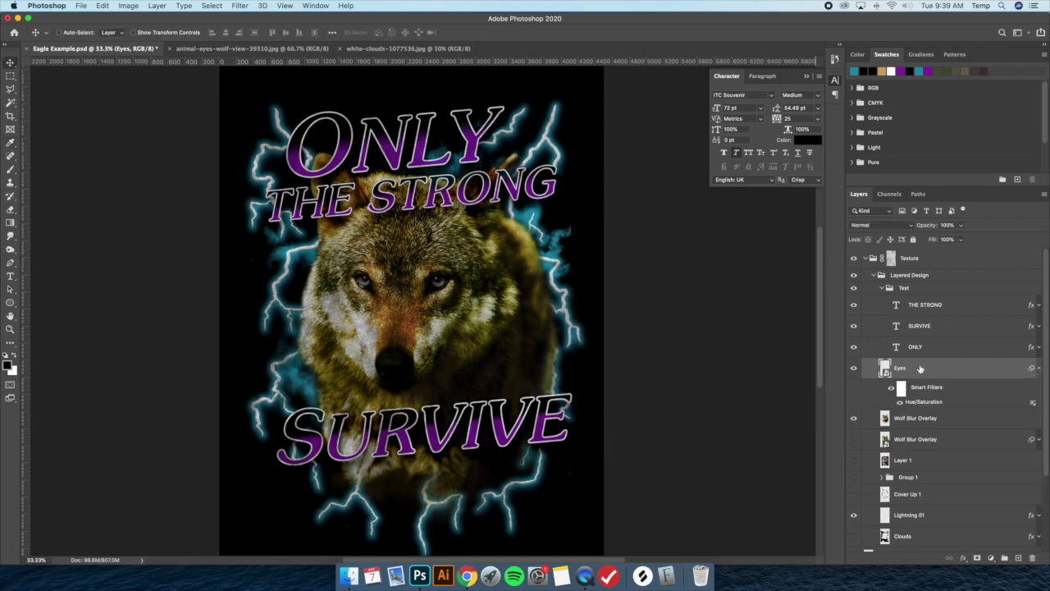
# Step: Add a Color Overlay layer style to the Eyes layer in Overlay blend mode
pyautogui.doubleClick(930, 371)
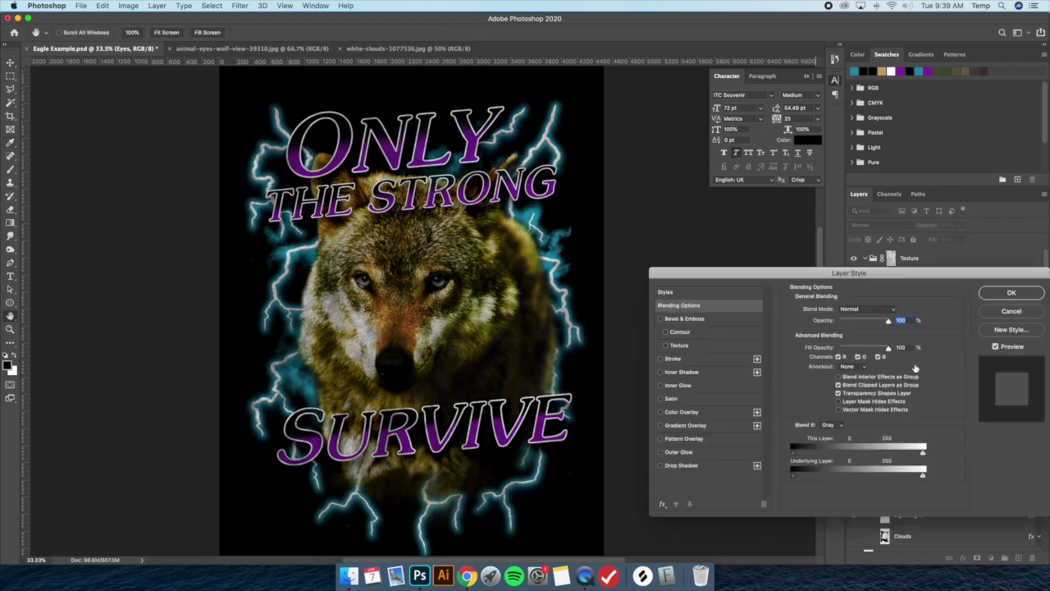
pyautogui.click(689, 412)
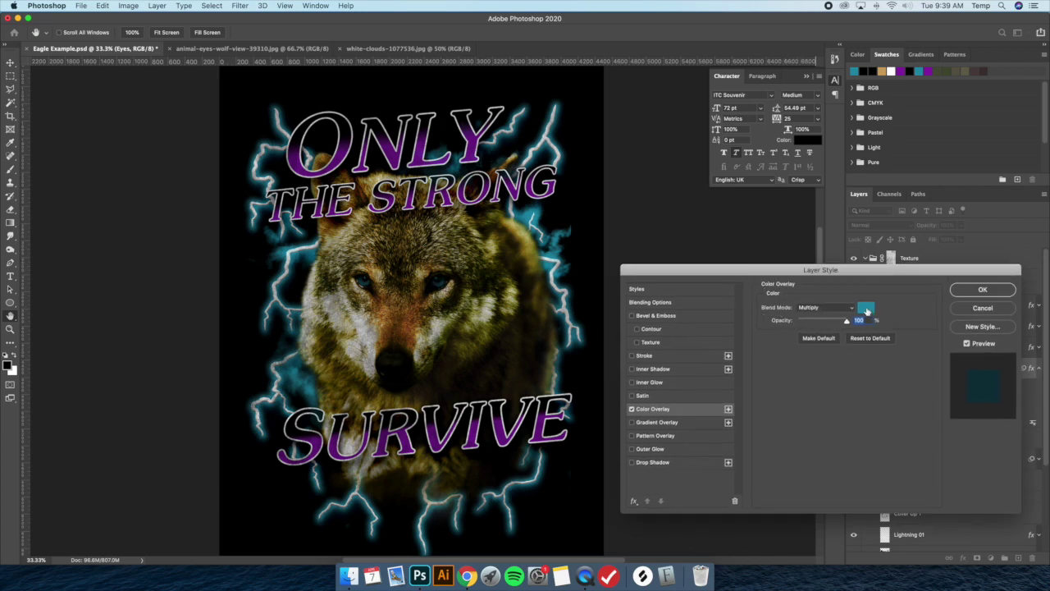
pyautogui.click(839, 309)
pyautogui.click(812, 388)
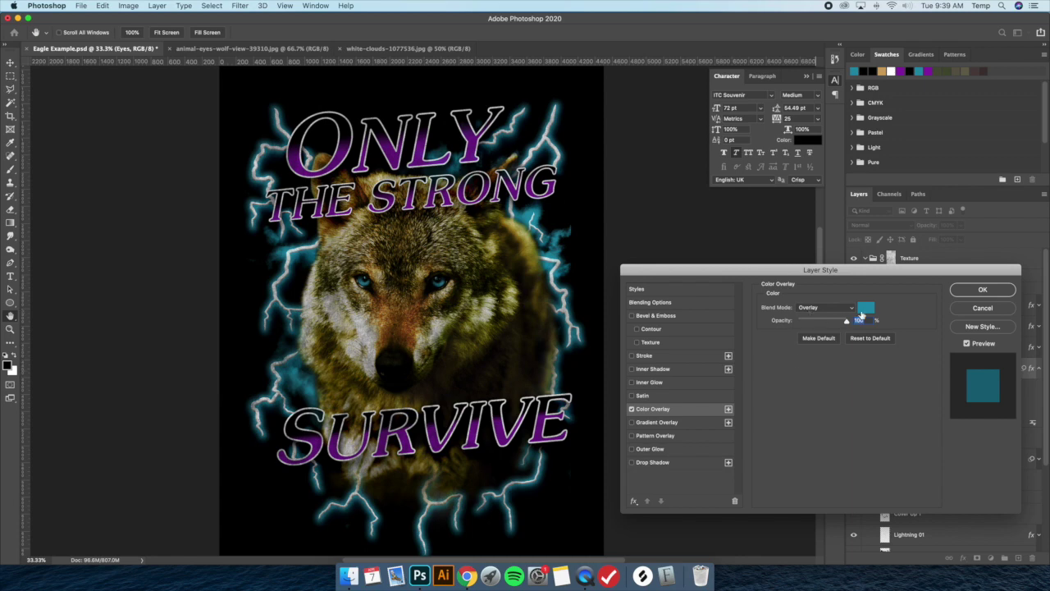
# Step: Set the overlay colour to cyan 1f91ad after comparing it with purple, and apply the style
pyautogui.click(864, 310)
pyautogui.click(900, 71)
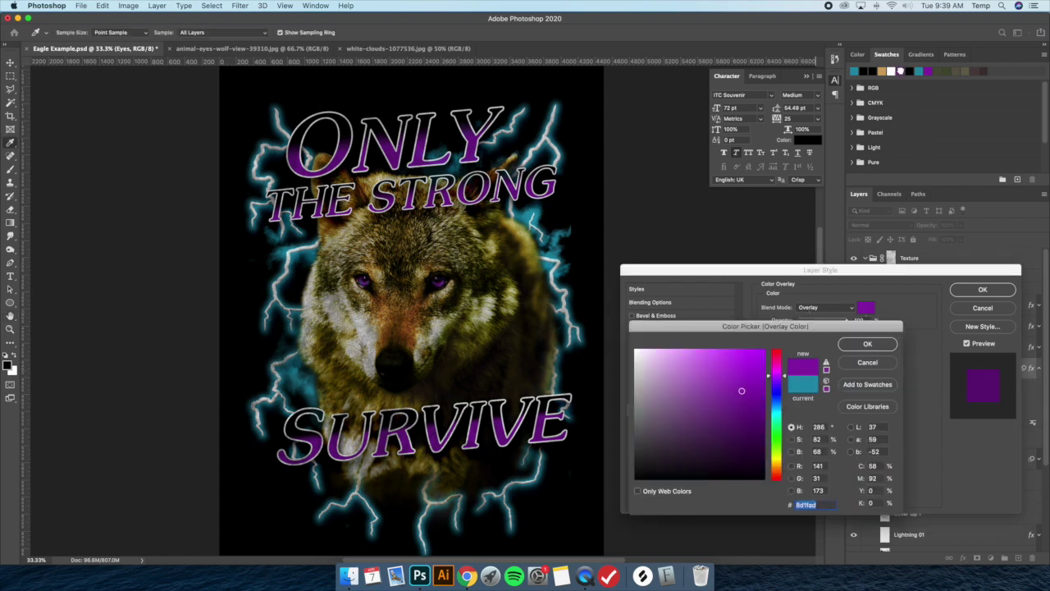
pyautogui.press('super+minus')
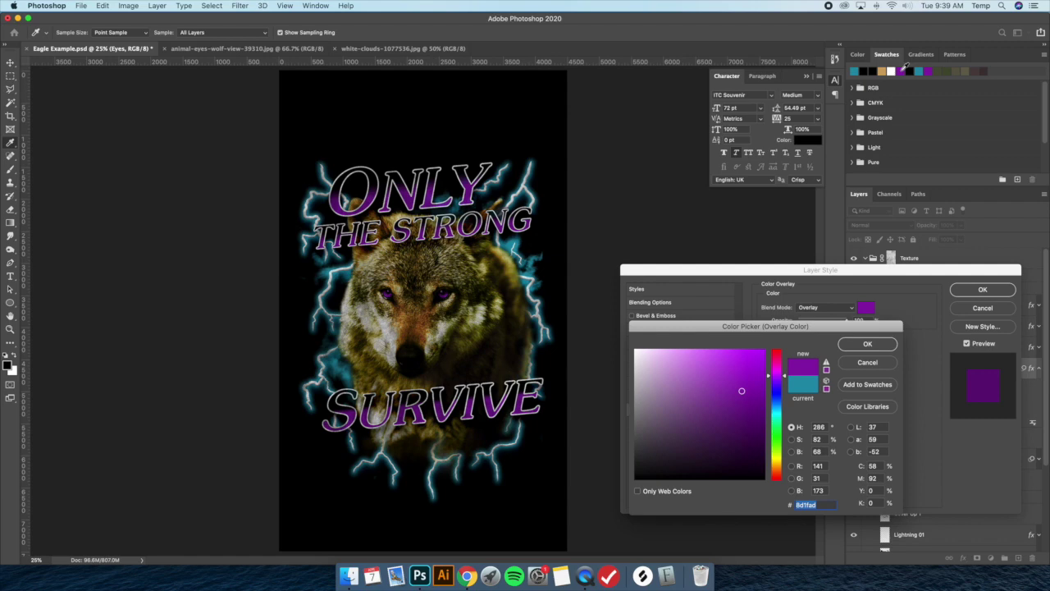
pyautogui.click(856, 71)
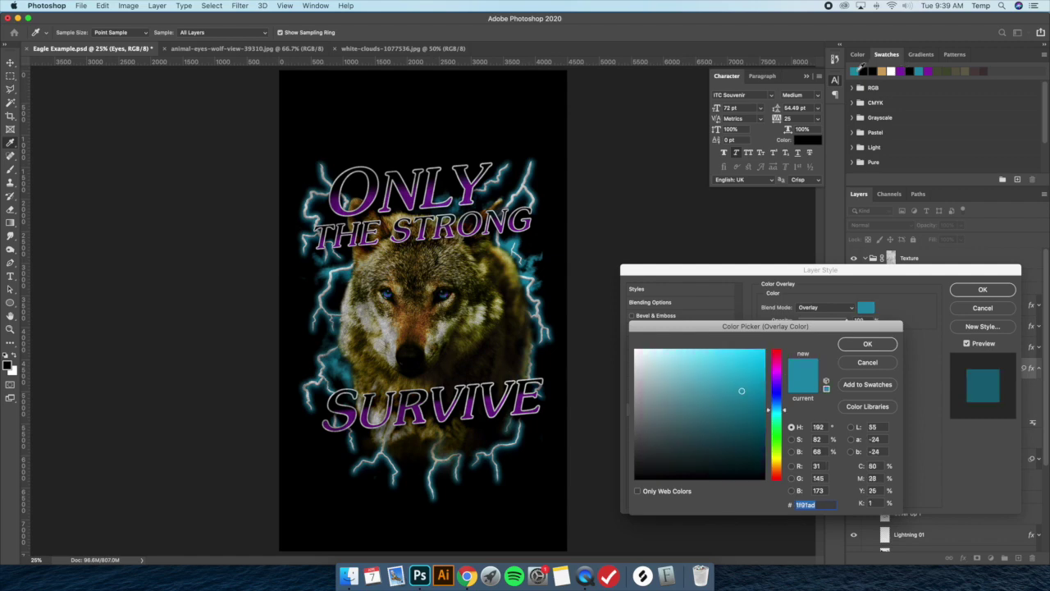
pyautogui.click(902, 70)
pyautogui.click(856, 71)
pyautogui.click(854, 344)
pyautogui.click(981, 293)
pyautogui.press('v')
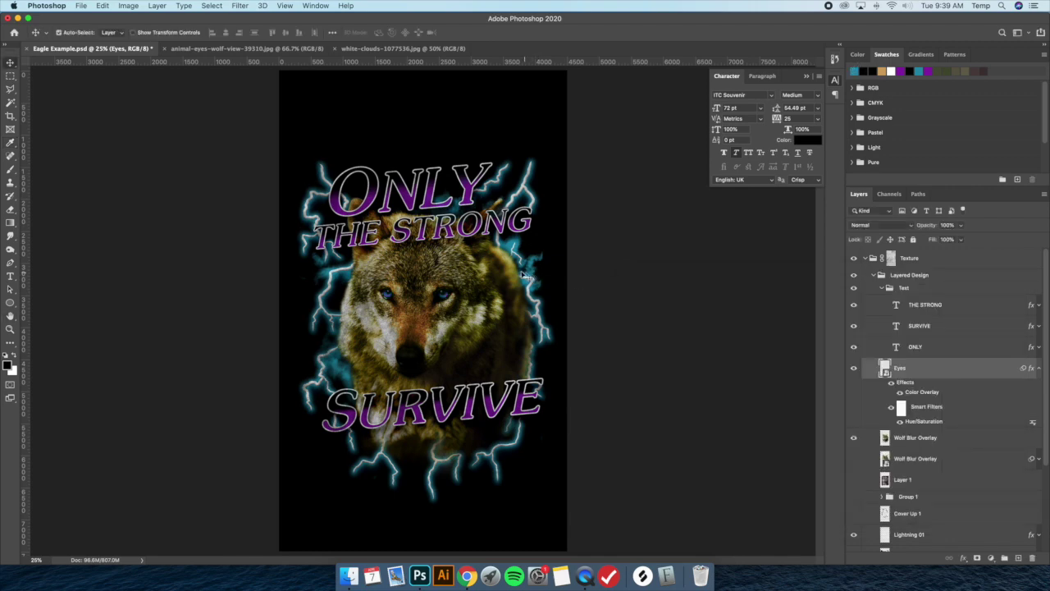
pyautogui.press('super+equal')
pyautogui.press('super+equal')
pyautogui.press('super+equal')
pyautogui.press('super+equal')
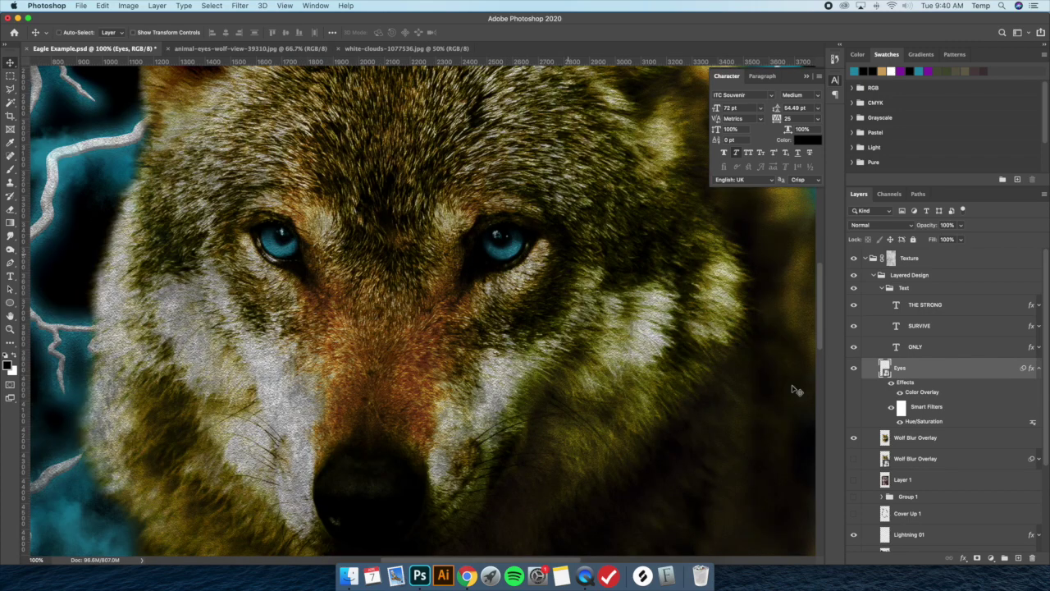
# Step: Apply legacy Brightness/Contrast to the Eyes layer with brightness -9 and contrast 37
pyautogui.click(128, 6)
pyautogui.moveTo(138, 33)
pyautogui.click(573, 229)
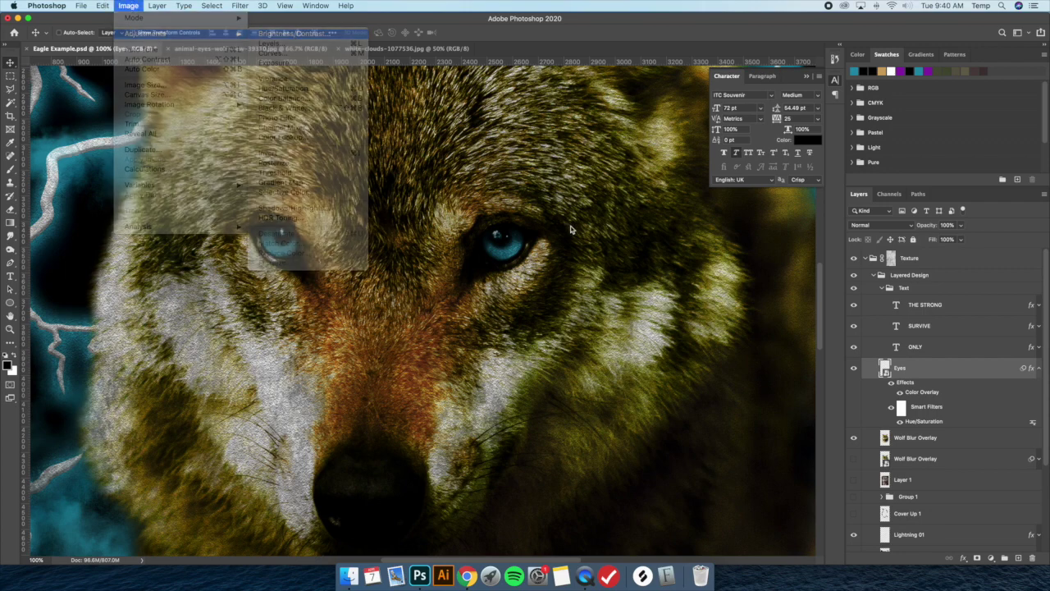
pyautogui.moveTo(492, 154); pyautogui.dragTo(619, 219)
pyautogui.click(585, 296)
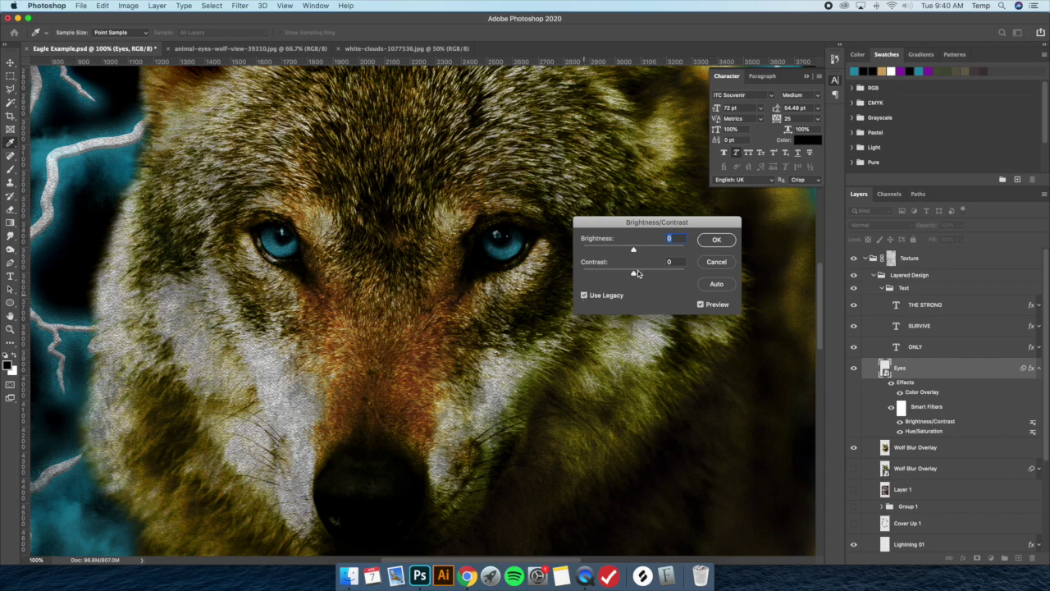
pyautogui.moveTo(633, 273); pyautogui.dragTo(663, 276)
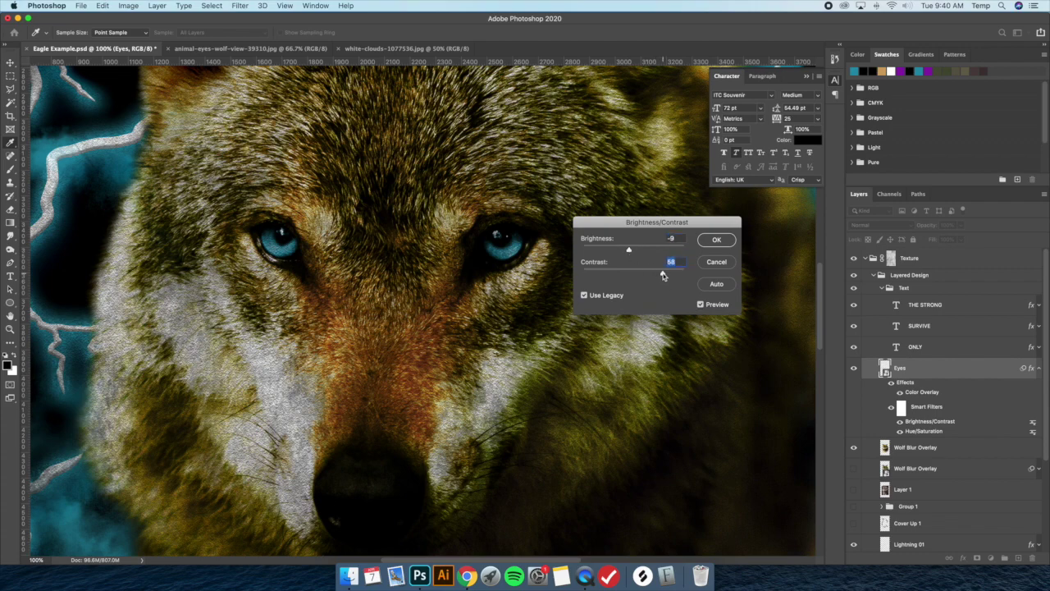
pyautogui.press('super+minus')
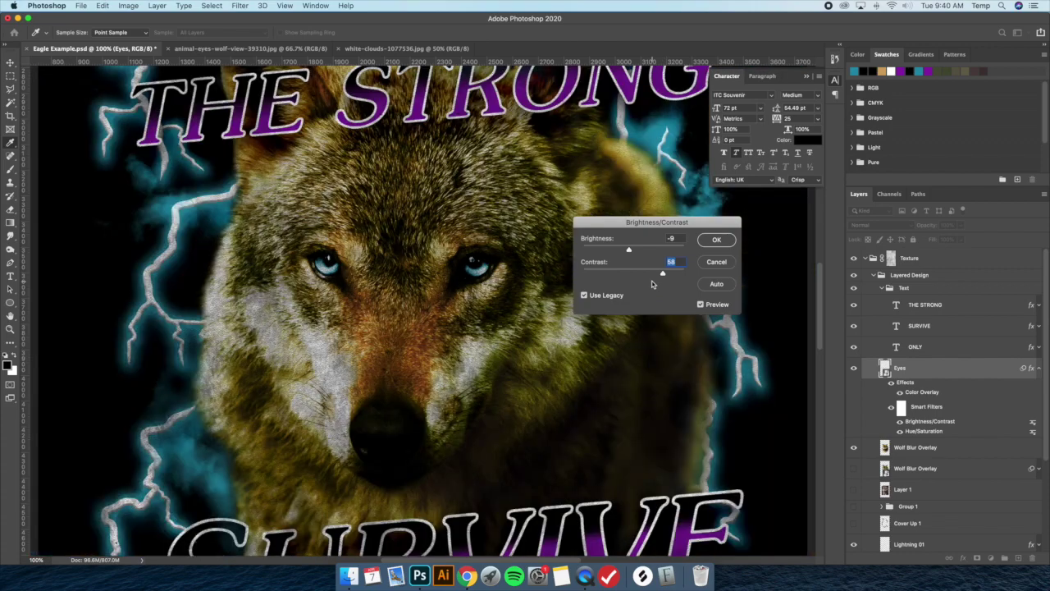
pyautogui.press('super+minus')
pyautogui.press('super+minus')
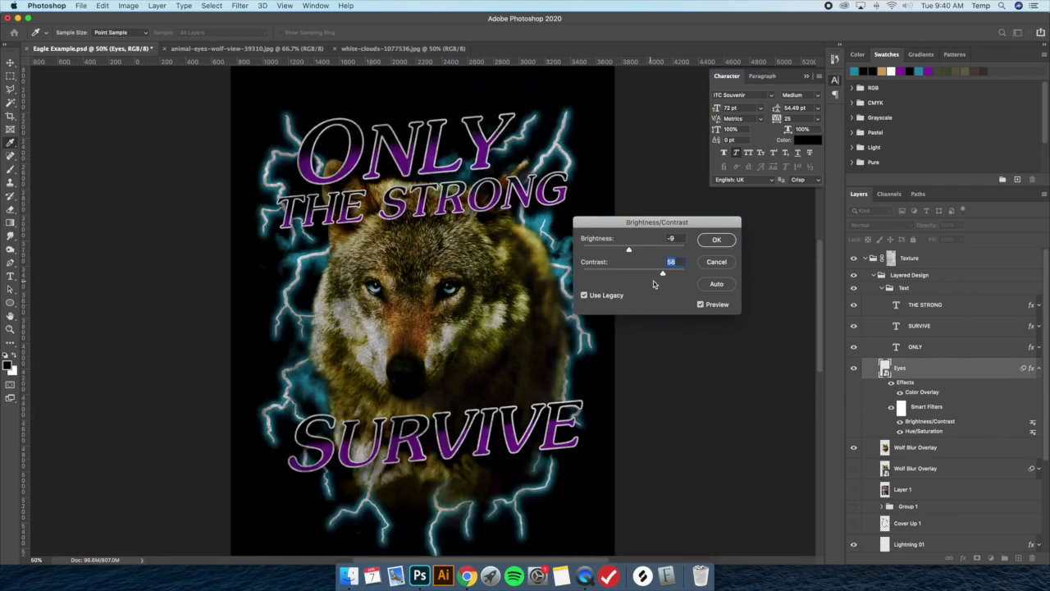
pyautogui.press('super+minus')
pyautogui.moveTo(663, 273); pyautogui.dragTo(652, 275)
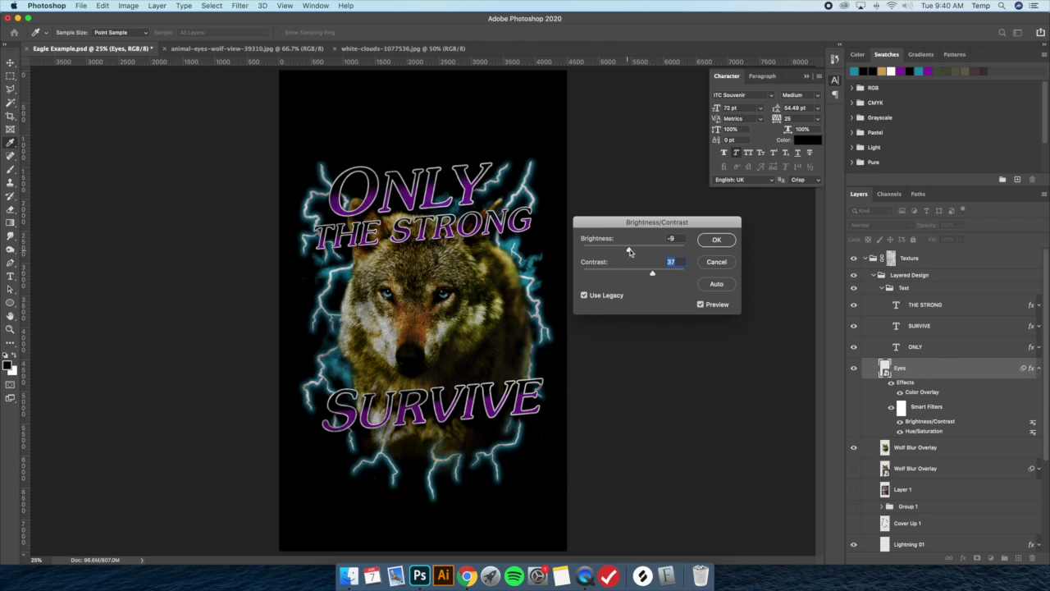
pyautogui.click(704, 240)
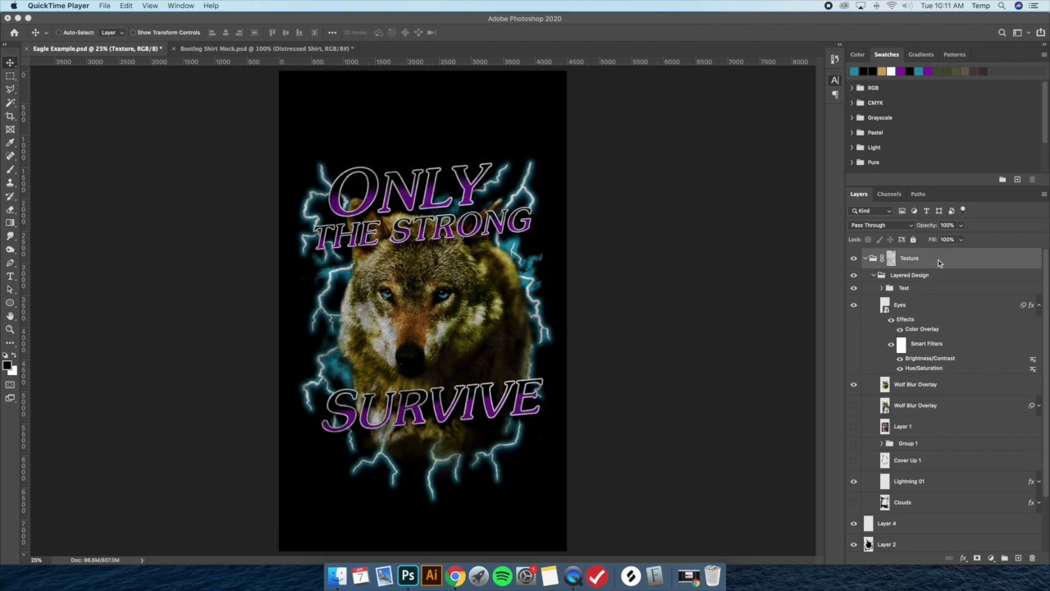
# Step: Select all the design layers and merge them into one layer
pyautogui.scroll(-2, 913, 473)
pyautogui.click(923, 508)
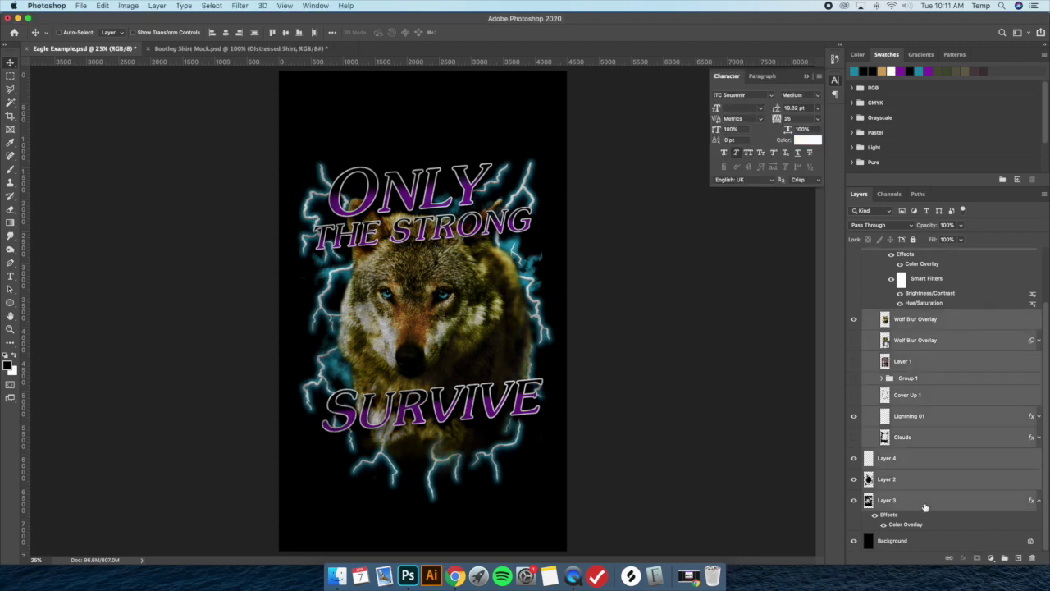
pyautogui.scroll(2, 948, 398)
pyautogui.rightClick(945, 263)
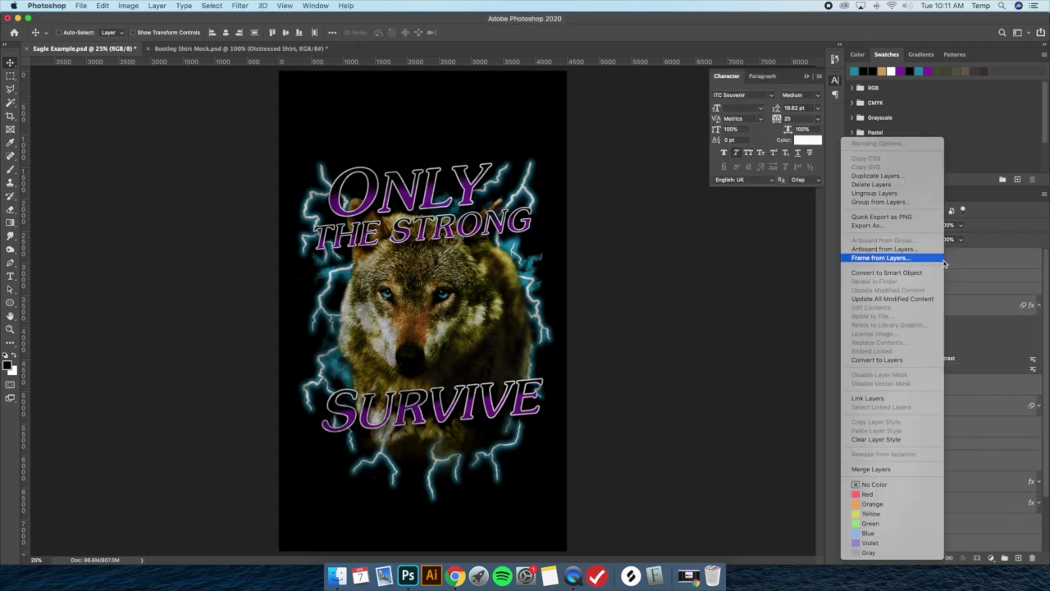
pyautogui.click(880, 469)
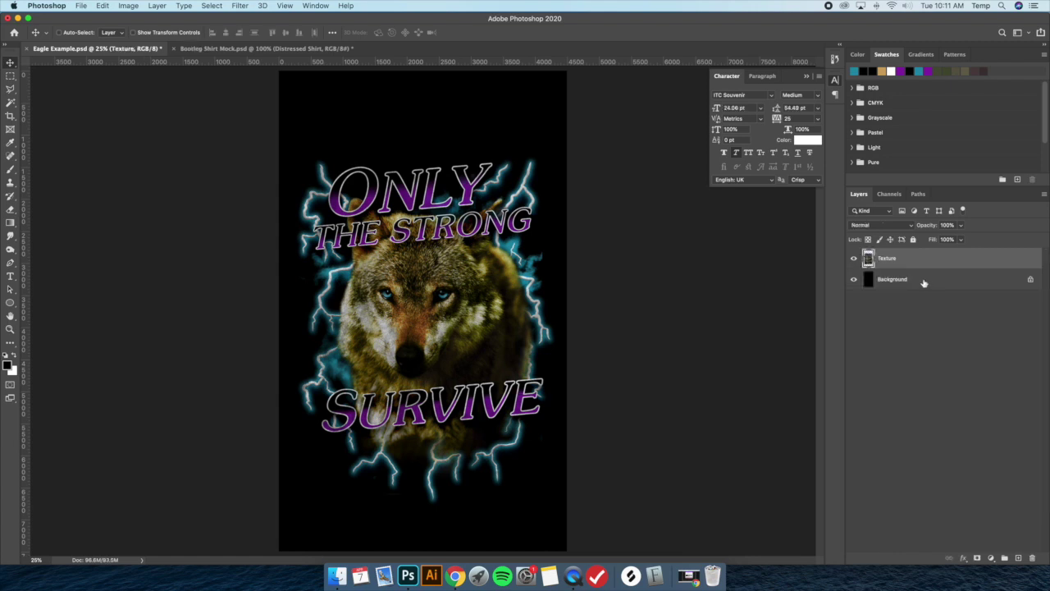
# Step: Resize the image to 1200 px wide and select the entire canvas
pyautogui.click(130, 5)
pyautogui.click(145, 88)
pyautogui.write('1200')
pyautogui.press('Return')
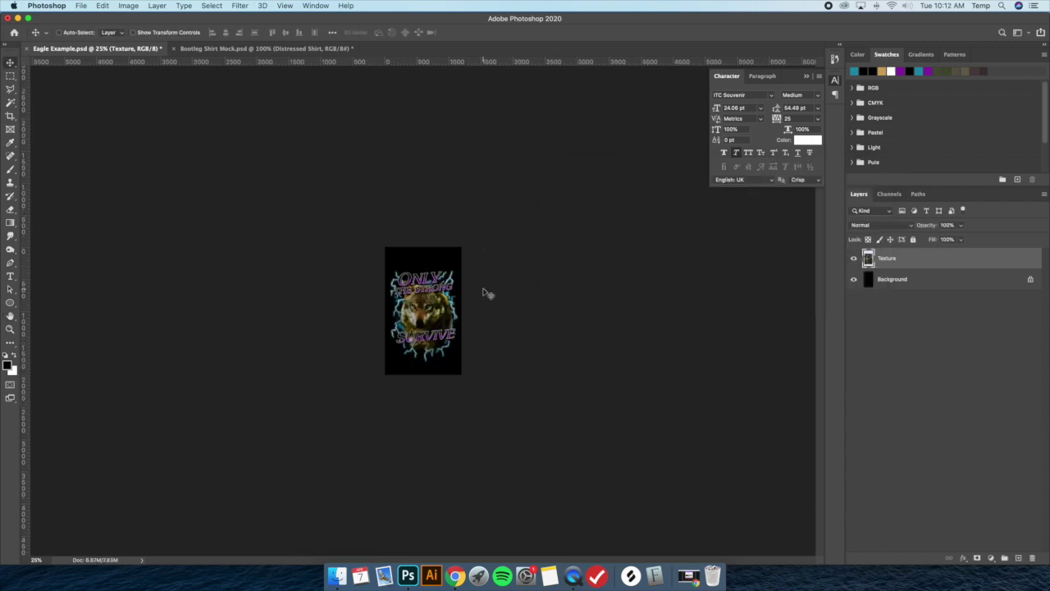
pyautogui.press('super+a')
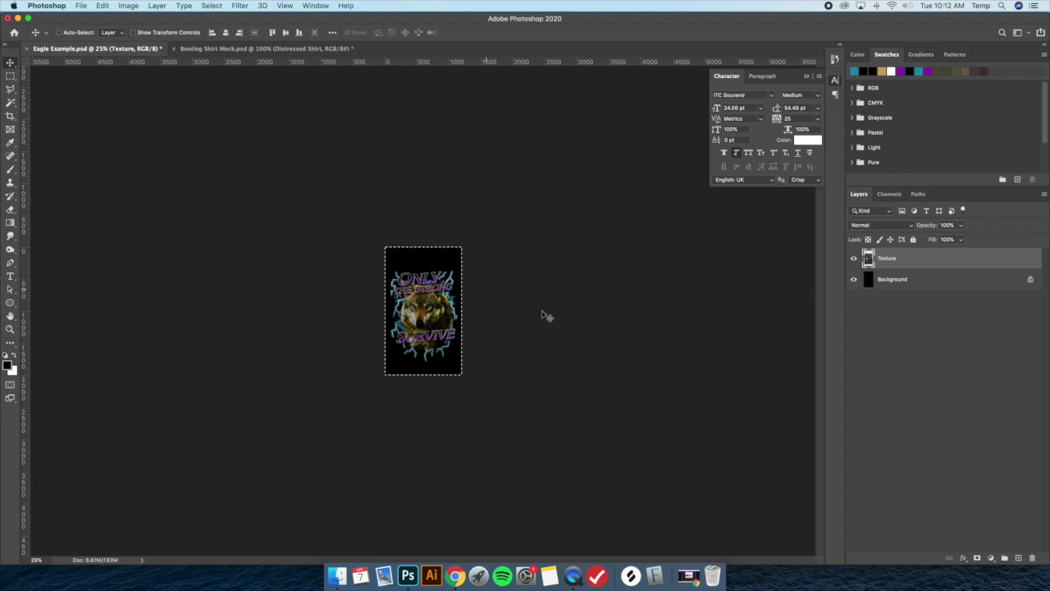
# Step: Copy the design, paste it into Bootleg Shirt Mock, and set the layer to Screen blend mode
pyautogui.press('super+c')
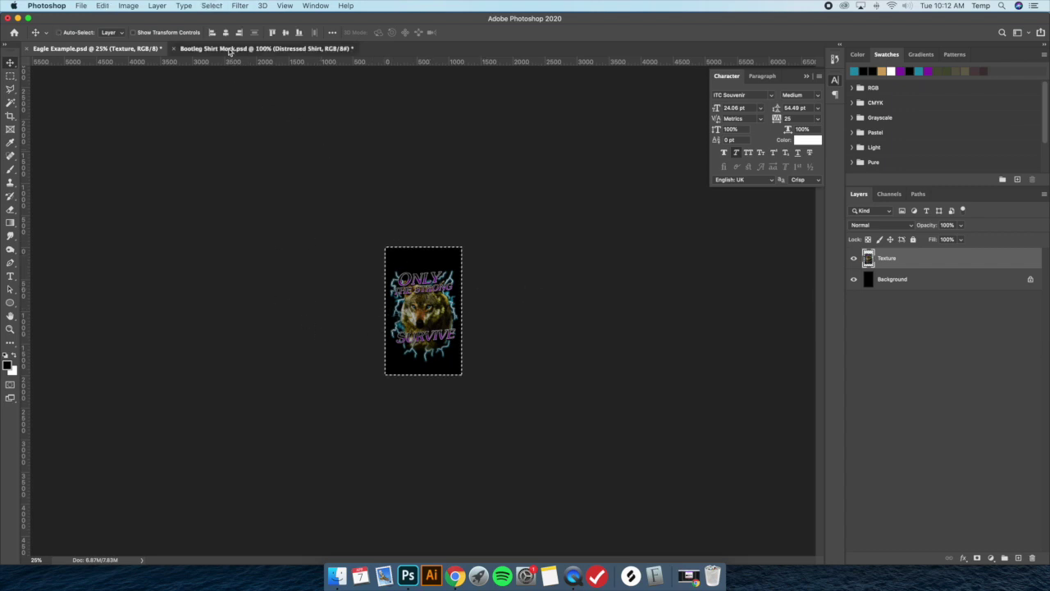
pyautogui.click(262, 49)
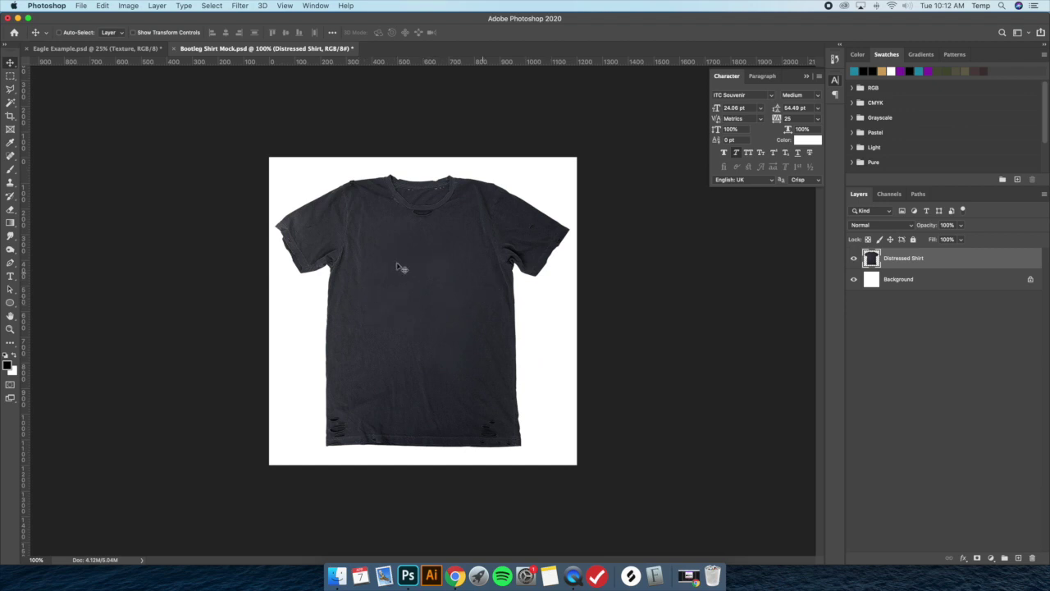
pyautogui.click(133, 33)
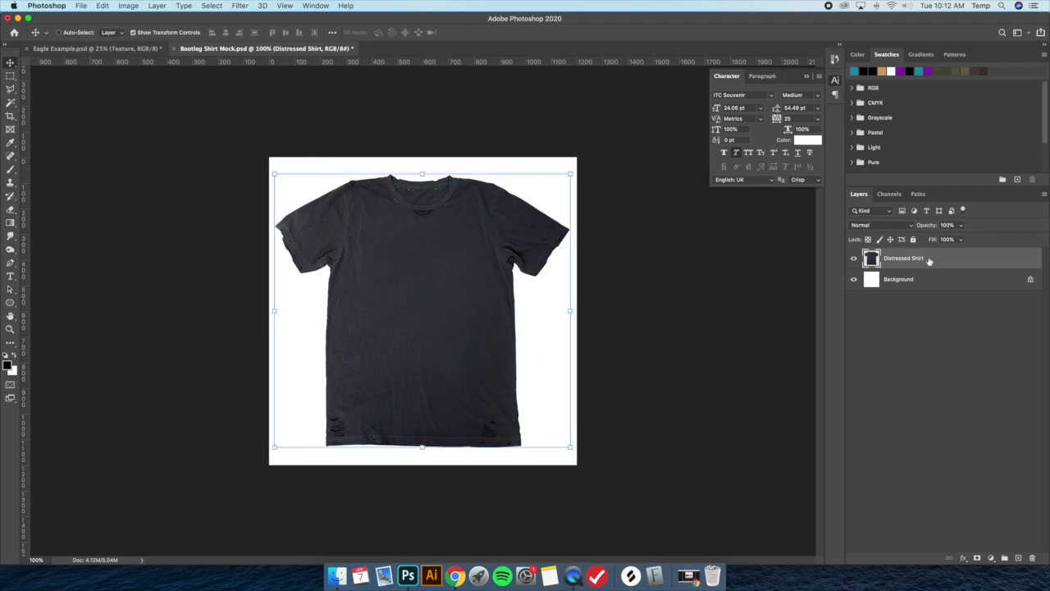
pyautogui.press('super+v')
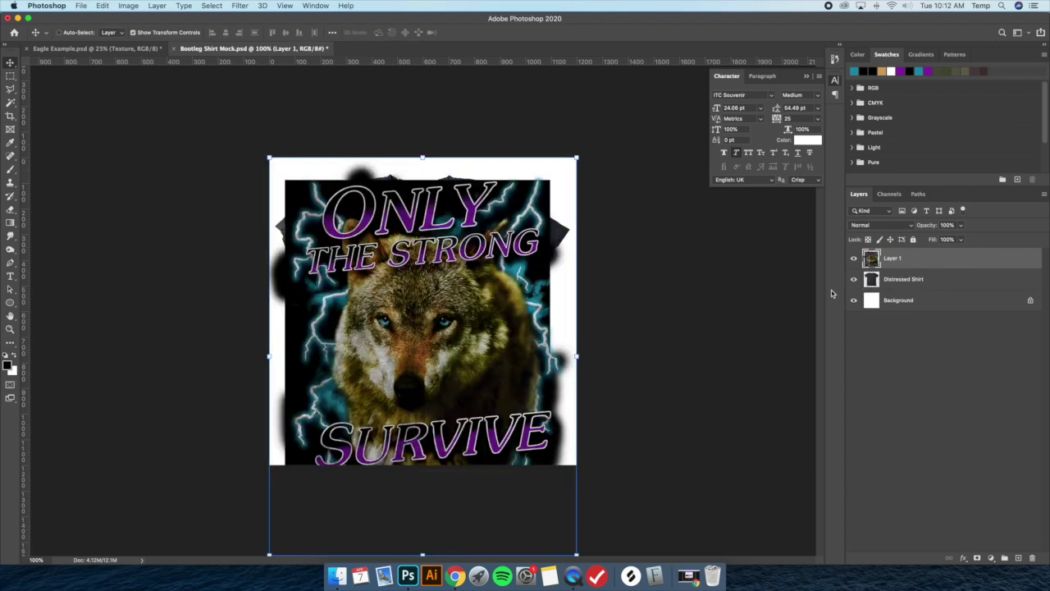
pyautogui.click(871, 226)
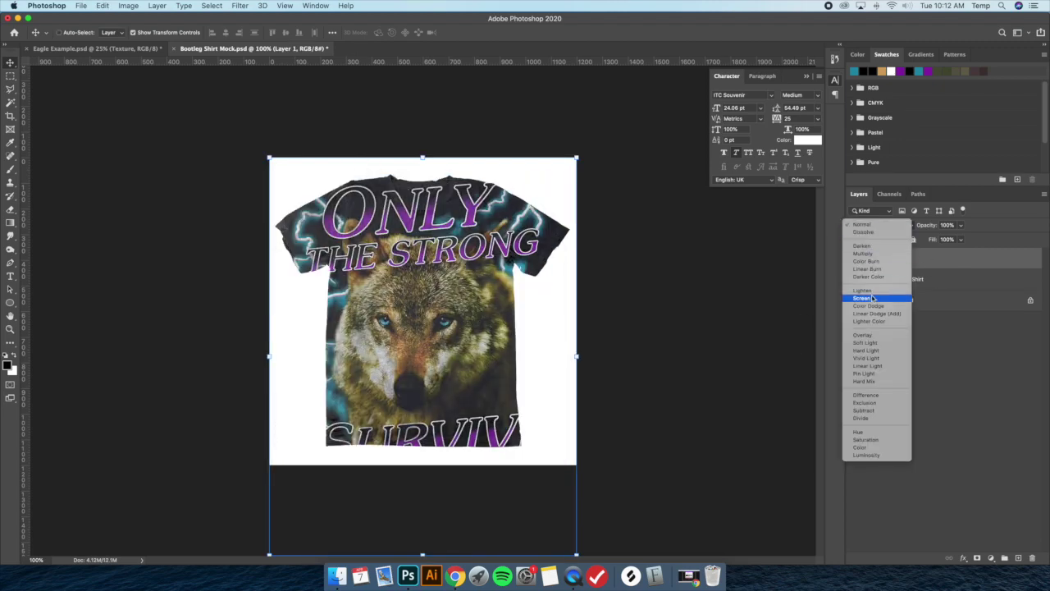
pyautogui.click(873, 298)
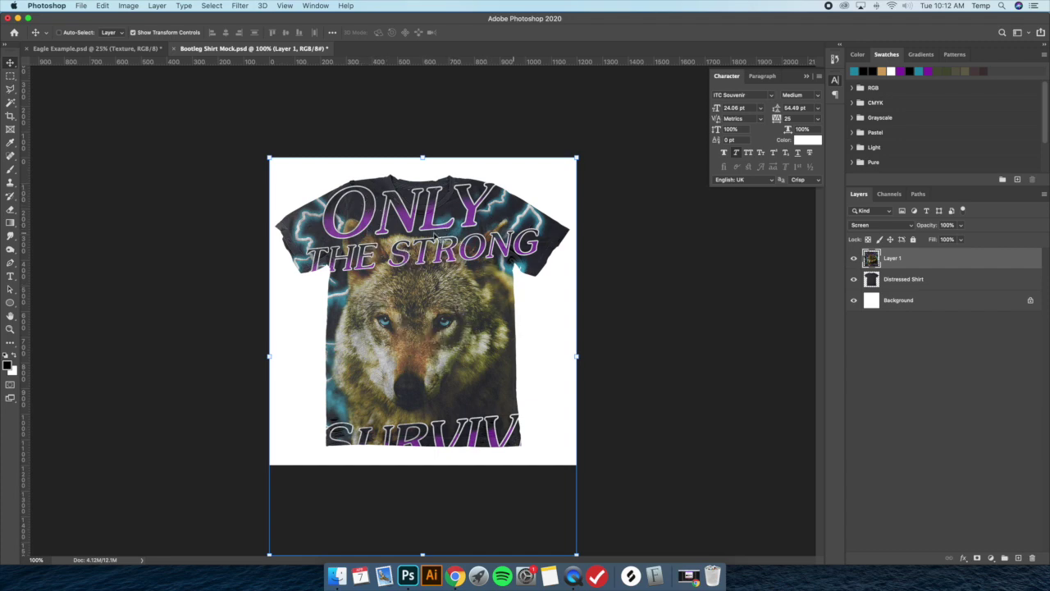
# Step: Convert Layer 1 into a smart object from its layer options
pyautogui.rightClick(917, 260)
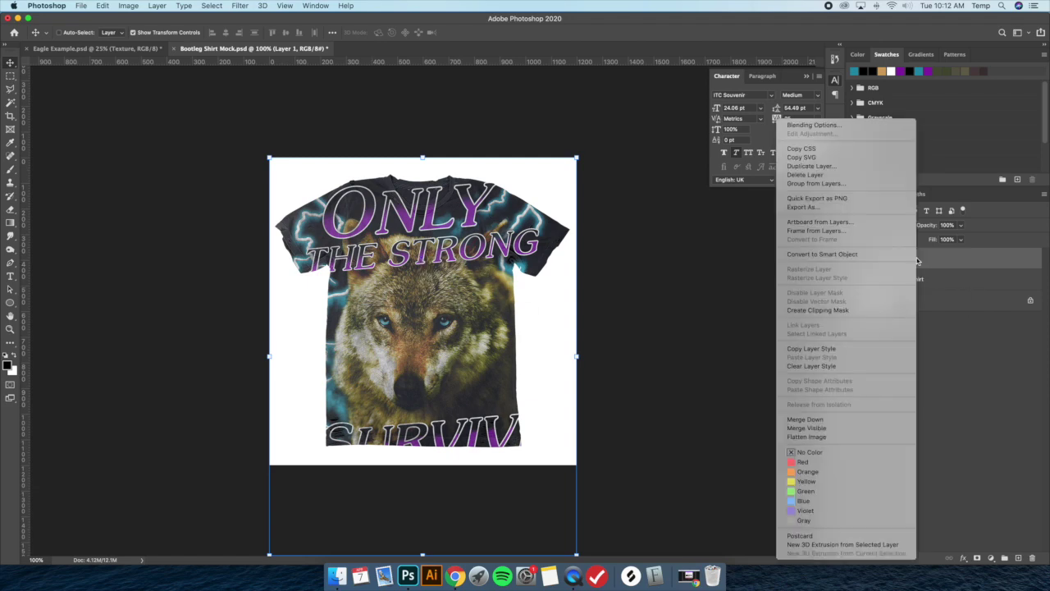
pyautogui.click(879, 258)
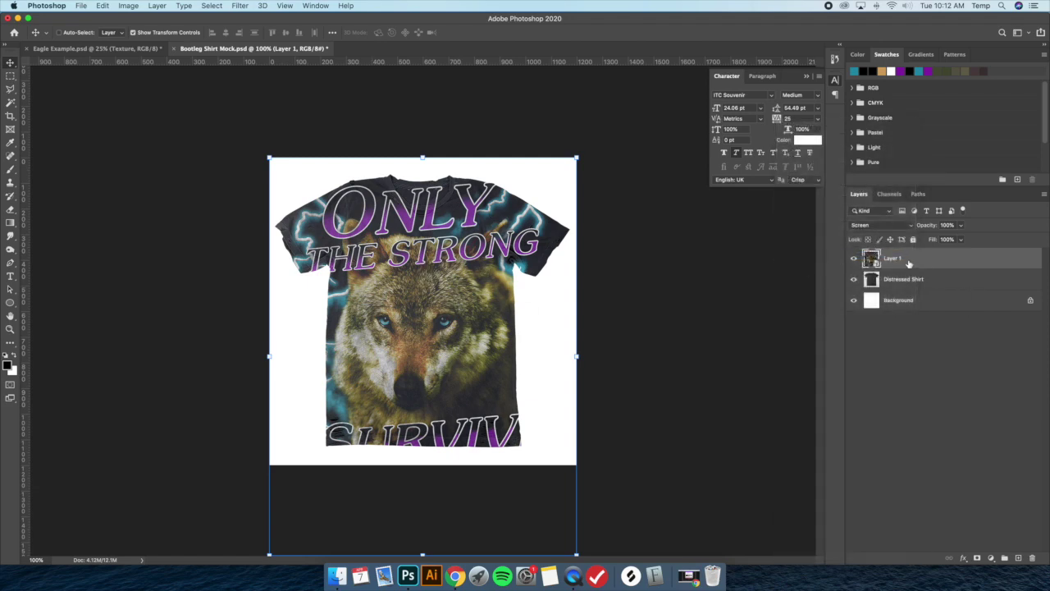
pyautogui.rightClick(910, 262)
pyautogui.press('Escape')
pyautogui.rightClick(910, 261)
# Step: Scale the wolf design down and position it over the shirt's chest
pyautogui.click(880, 256)
pyautogui.hotkey('ctrl', 't')
pyautogui.moveTo(269, 157); pyautogui.dragTo(387, 305)
pyautogui.moveTo(486, 332); pyautogui.dragTo(430, 249)
pyautogui.moveTo(515, 201); pyautogui.dragTo(507, 210)
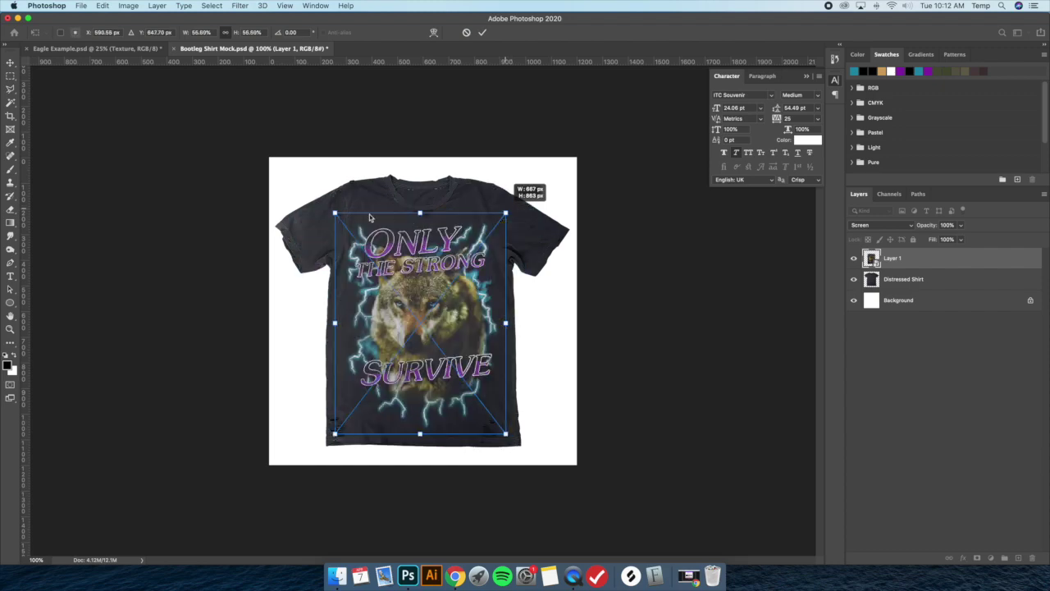
pyautogui.moveTo(335, 213); pyautogui.dragTo(335, 214)
pyautogui.moveTo(506, 435); pyautogui.dragTo(503, 431)
pyautogui.moveTo(343, 218); pyautogui.dragTo(345, 221)
pyautogui.press('Return')
pyautogui.click(133, 32)
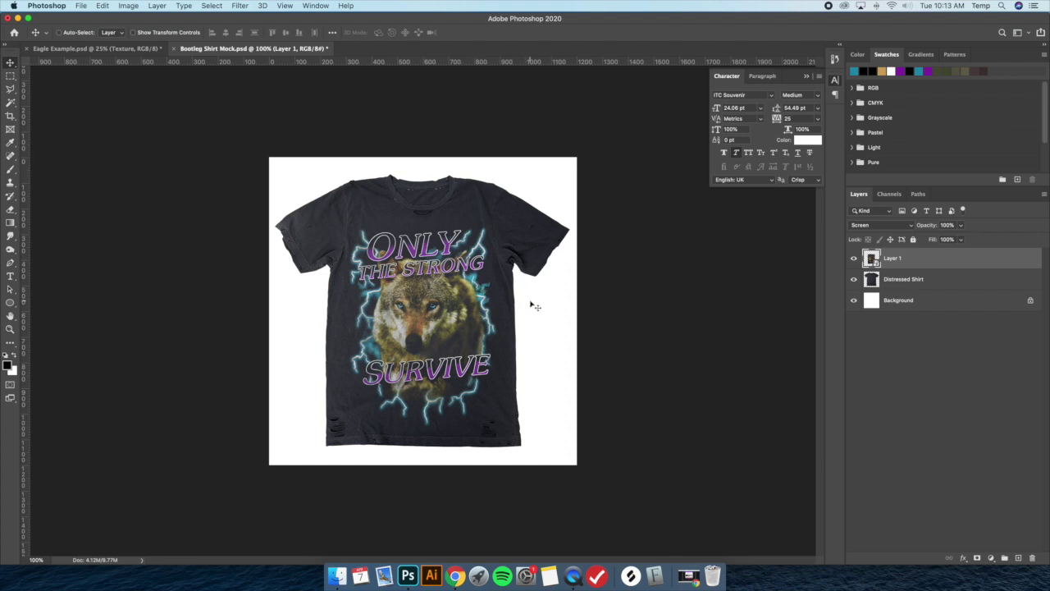
# Step: Try enlarging the design to about 64%, then undo to keep the smaller size
pyautogui.click(134, 32)
pyautogui.click(335, 213)
pyautogui.moveTo(335, 212); pyautogui.dragTo(328, 191)
pyautogui.moveTo(502, 201); pyautogui.dragTo(509, 185)
pyautogui.moveTo(468, 228); pyautogui.dragTo(474, 246)
pyautogui.moveTo(327, 200); pyautogui.dragTo(321, 195)
pyautogui.moveTo(520, 194); pyautogui.dragTo(516, 190)
pyautogui.moveTo(462, 239); pyautogui.dragTo(467, 256)
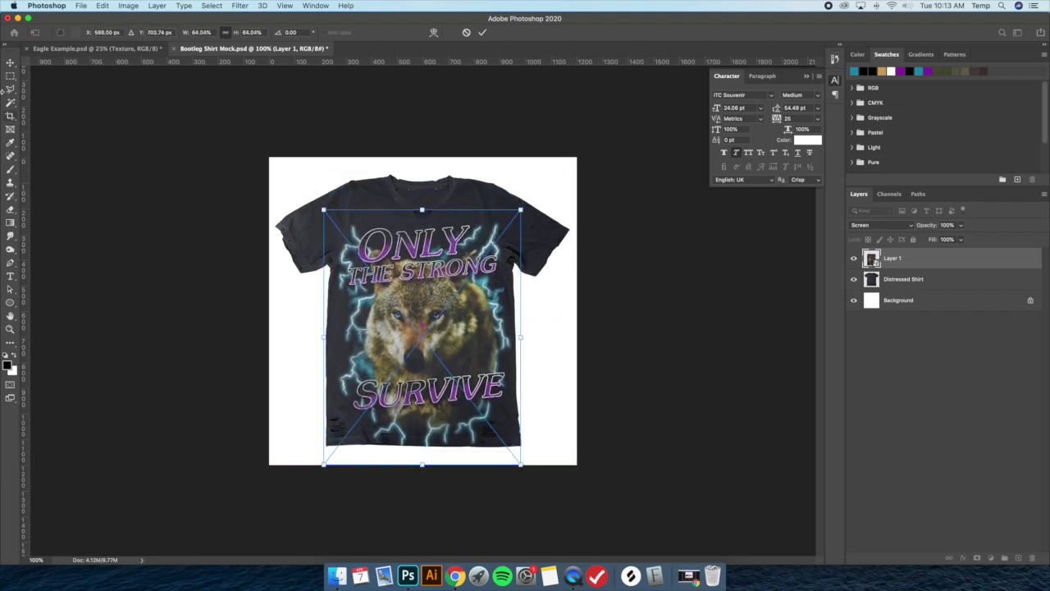
pyautogui.press('Return')
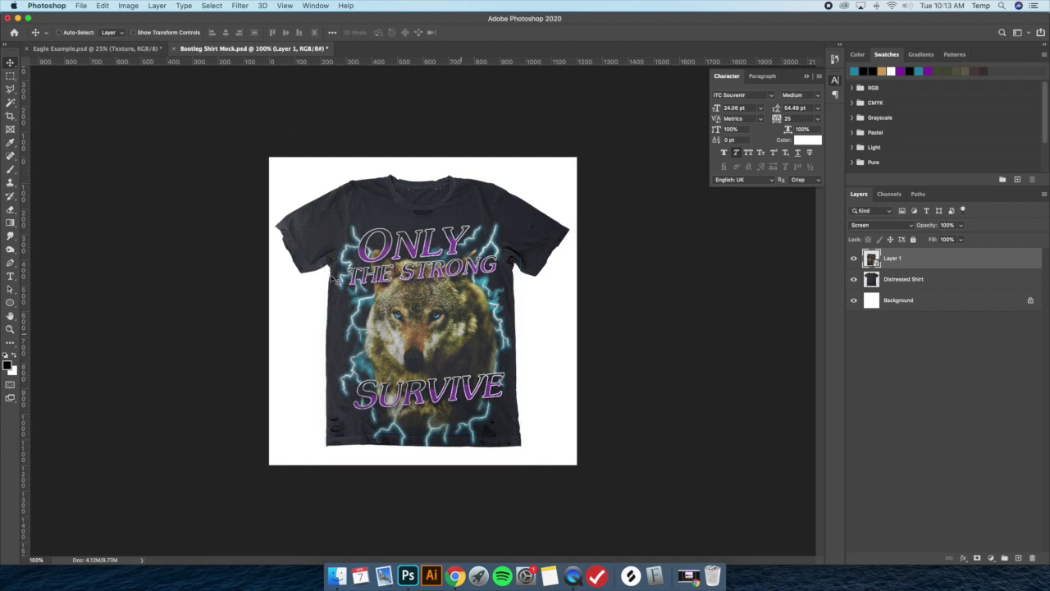
pyautogui.press('super+z')
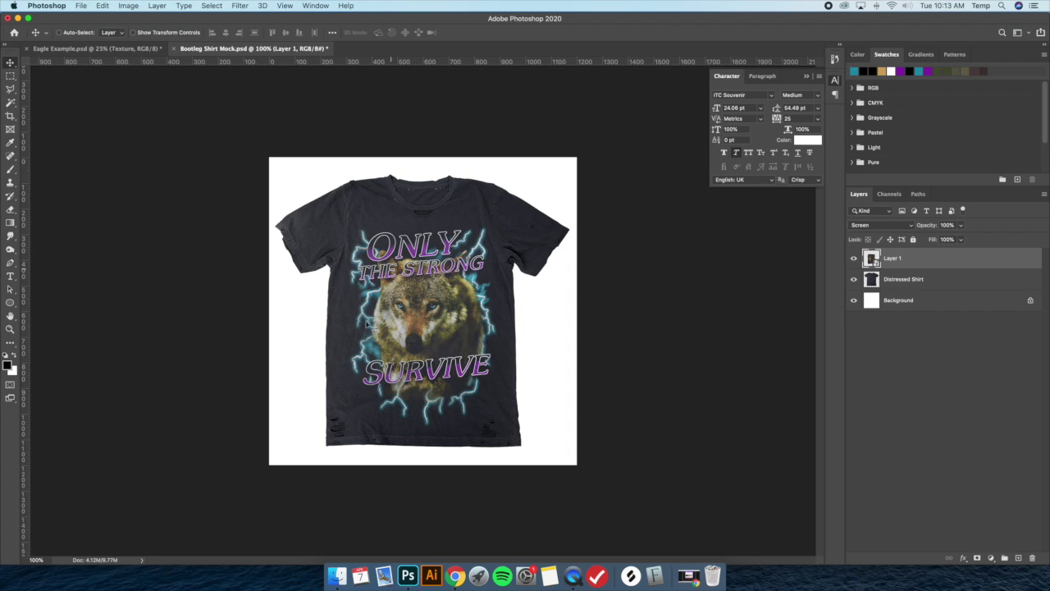
pyautogui.click(961, 225)
pyautogui.moveTo(960, 239); pyautogui.dragTo(955, 239)
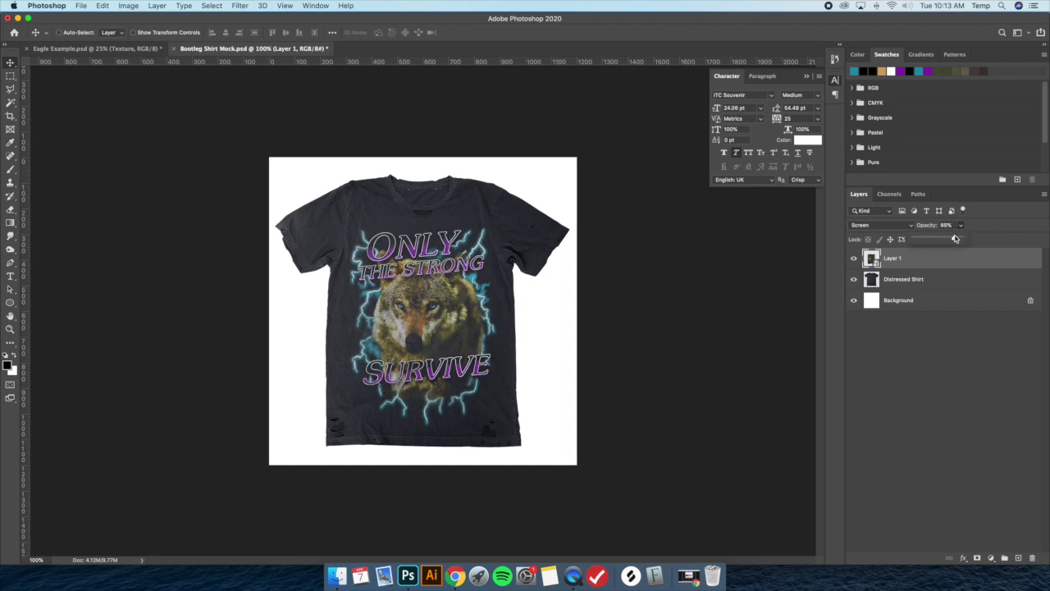
pyautogui.click(909, 226)
pyautogui.write('80')
pyautogui.press('Return')
pyautogui.click(961, 225)
pyautogui.moveTo(960, 239); pyautogui.dragTo(944, 238)
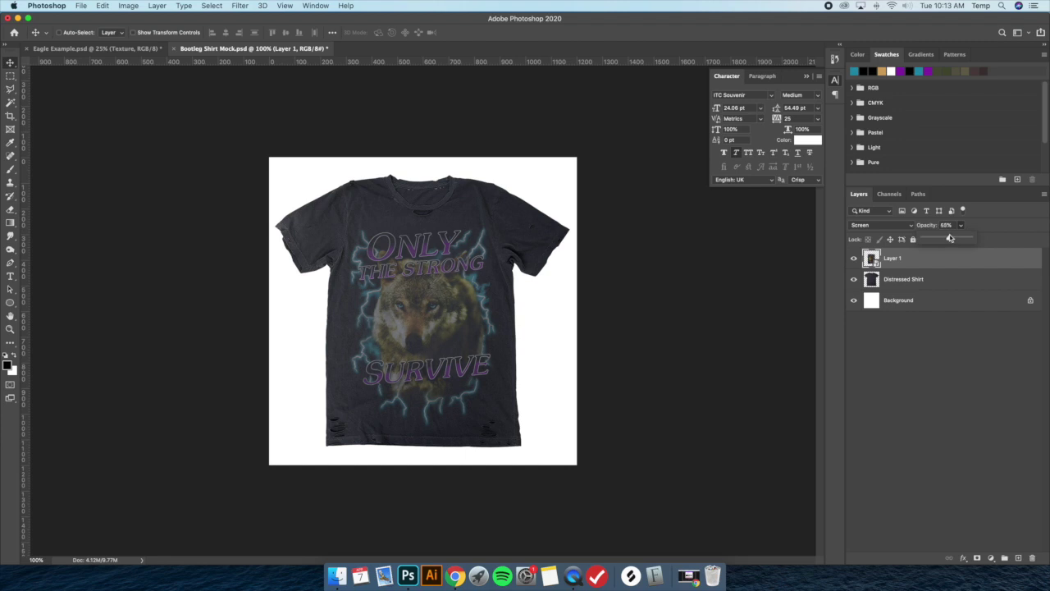
pyautogui.click(946, 225)
pyautogui.write('80')
pyautogui.press('Return')
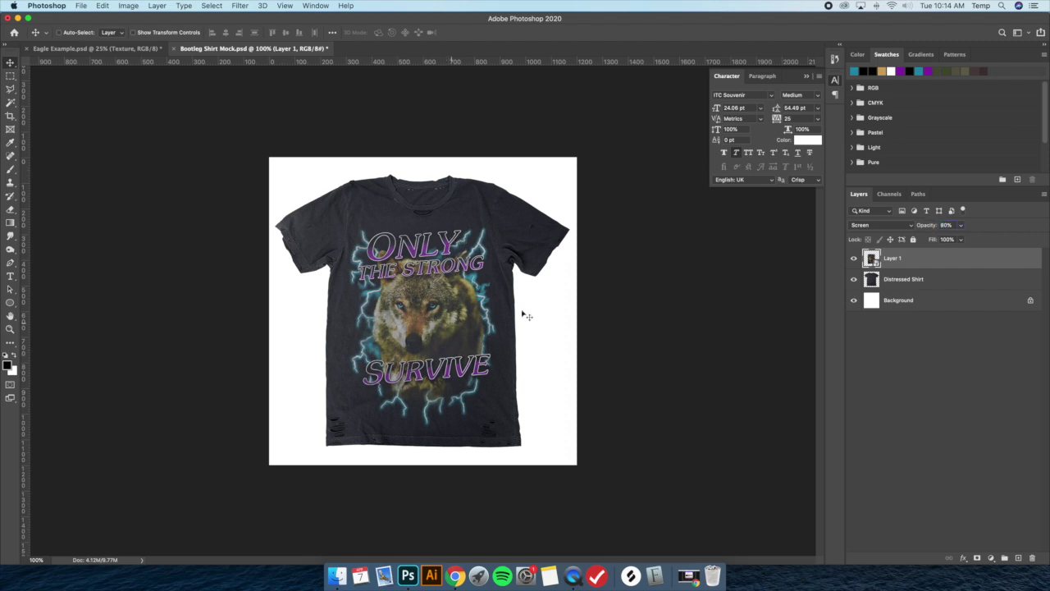
pyautogui.click(960, 285)
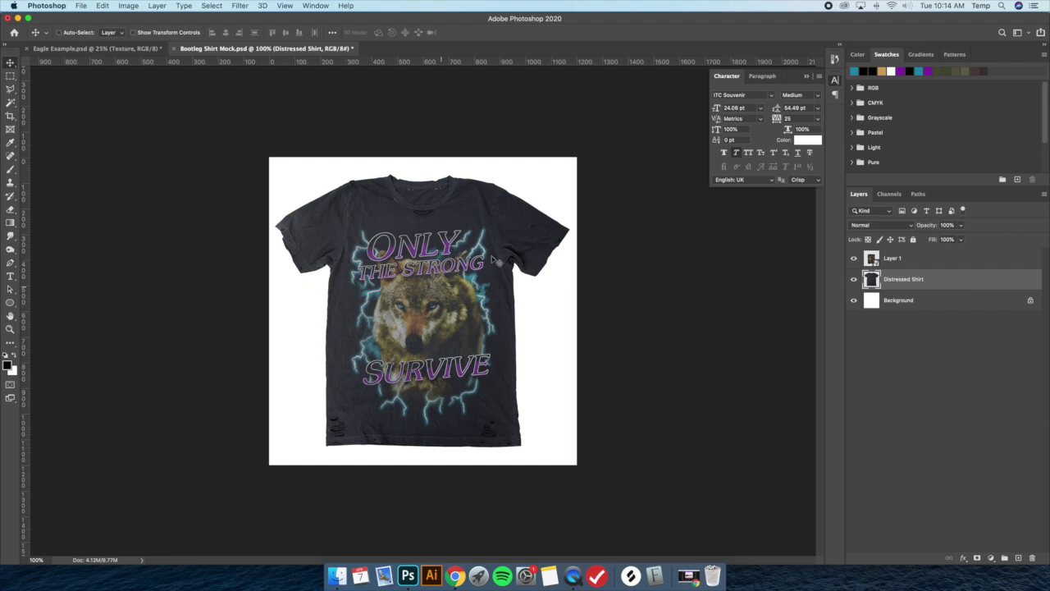
pyautogui.click(912, 260)
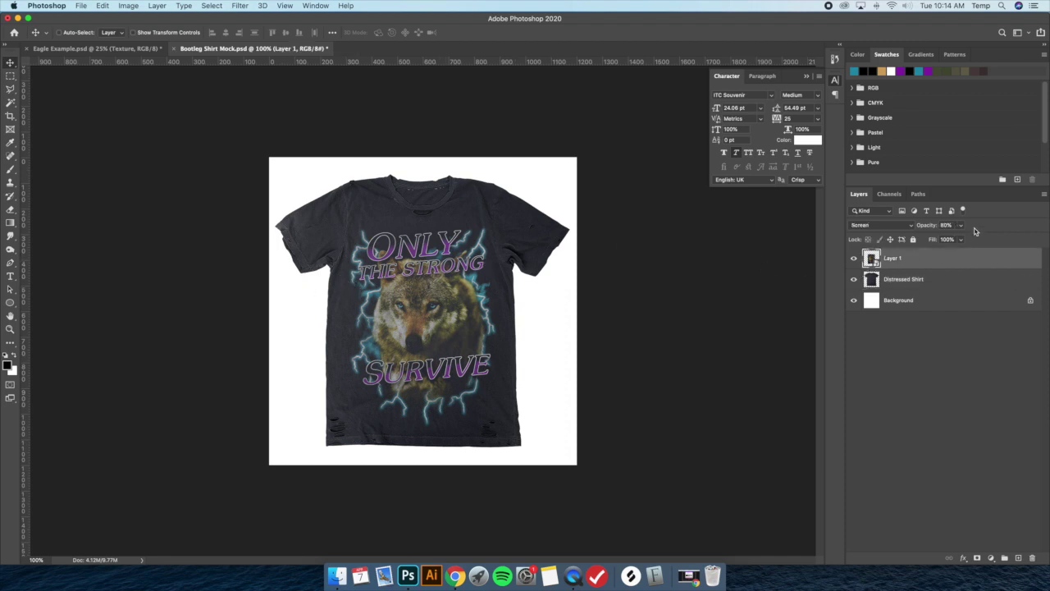
pyautogui.click(960, 238)
pyautogui.hotkey('shift', 'alt', 's')
pyautogui.click(931, 265)
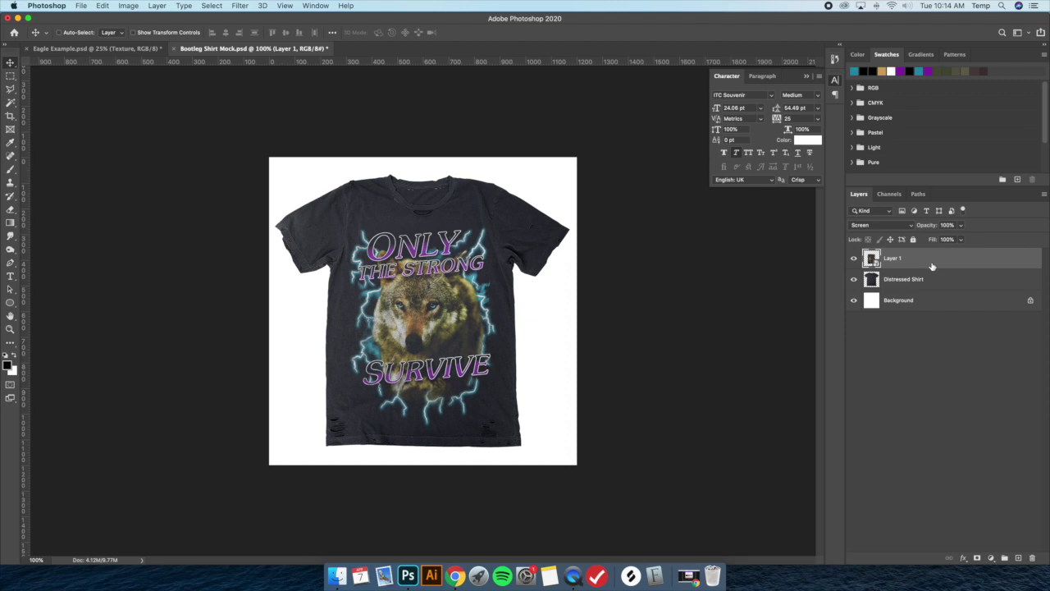
pyautogui.click(912, 282)
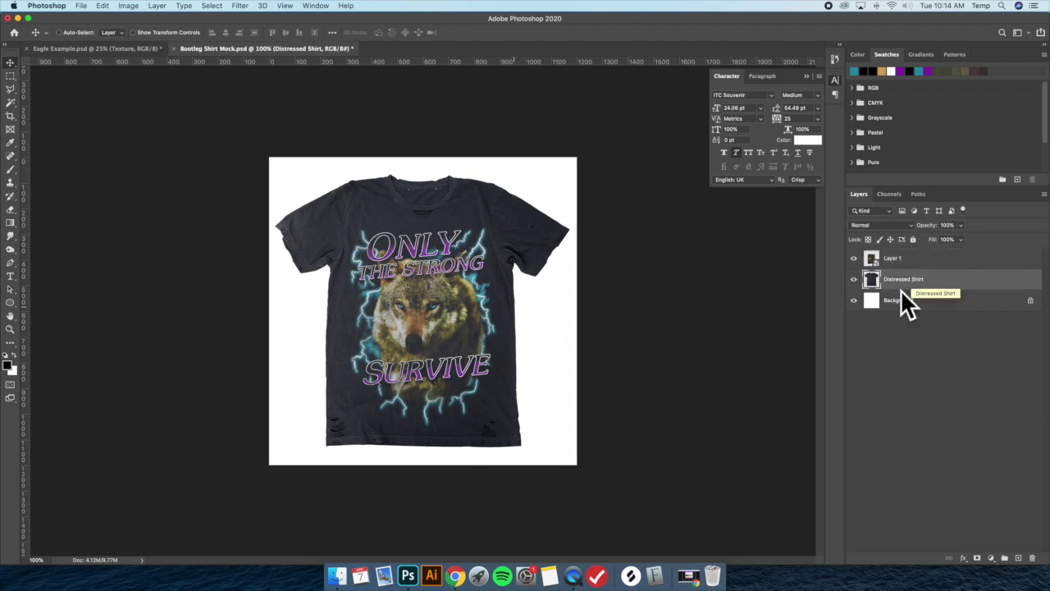
# Step: Duplicate the Distressed Shirt above Layer 1, invert it, and clip it to the wolf design
pyautogui.press('super+j')
pyautogui.moveTo(919, 280); pyautogui.dragTo(913, 257)
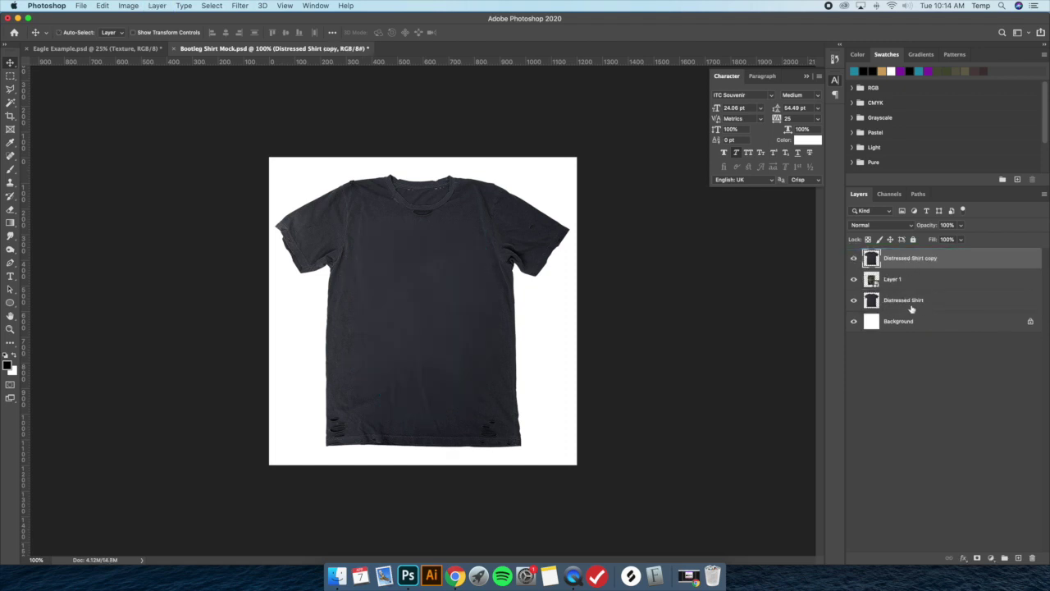
pyautogui.press('super+i')
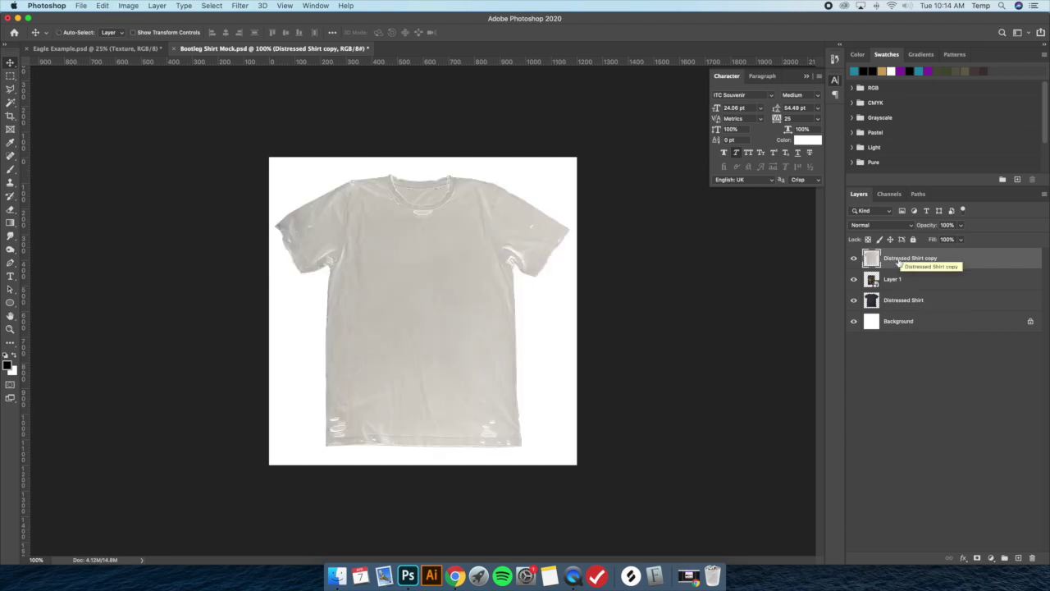
pyautogui.rightClick(901, 261)
pyautogui.click(935, 310)
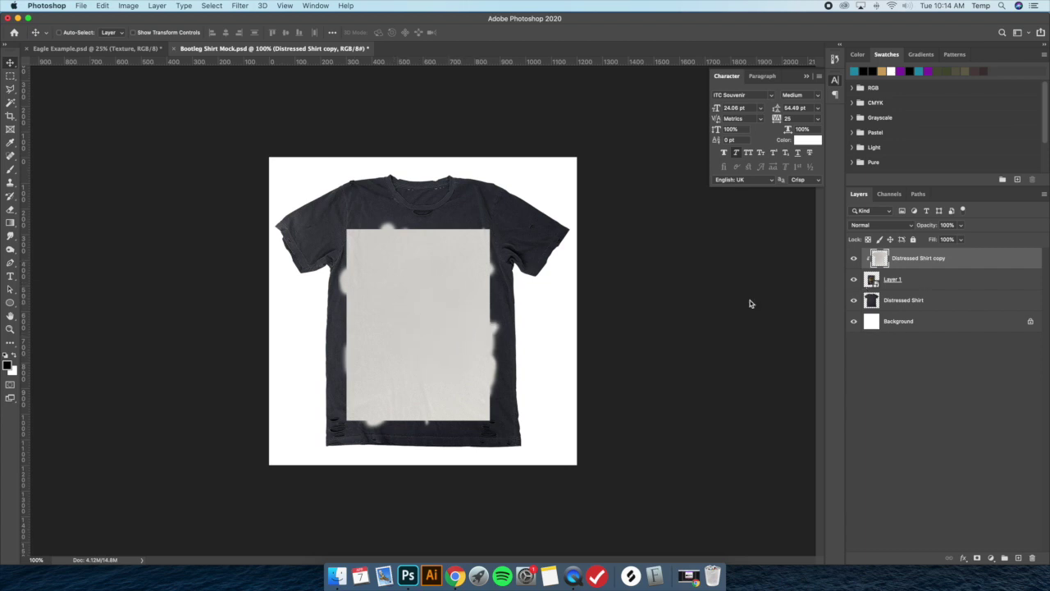
# Step: Blend the clipped shirt copy in Multiply mode and toggle its visibility to compare
pyautogui.click(876, 225)
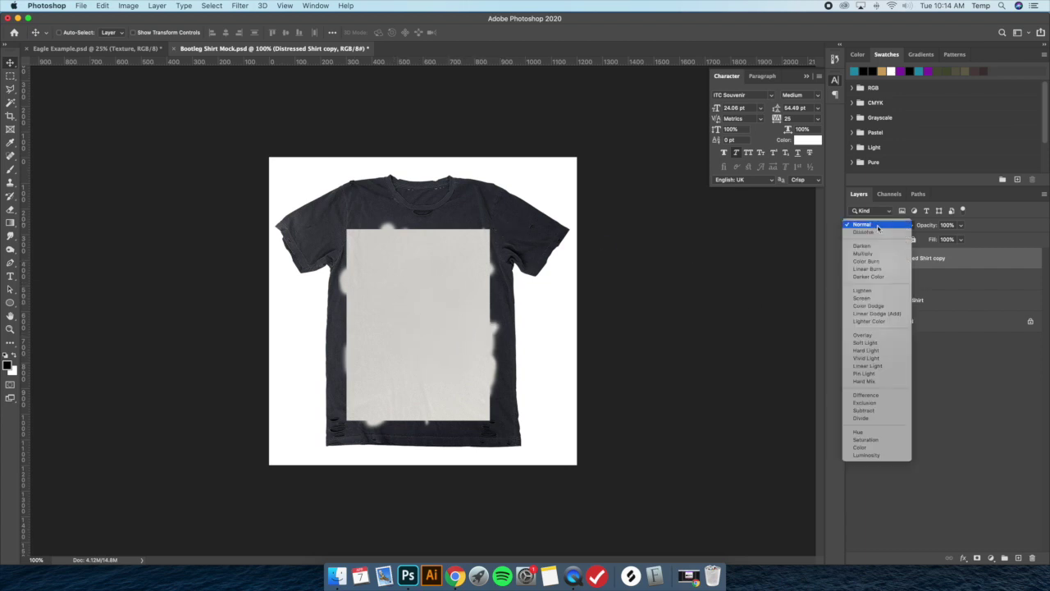
pyautogui.click(873, 255)
pyautogui.click(853, 258)
pyautogui.click(853, 258)
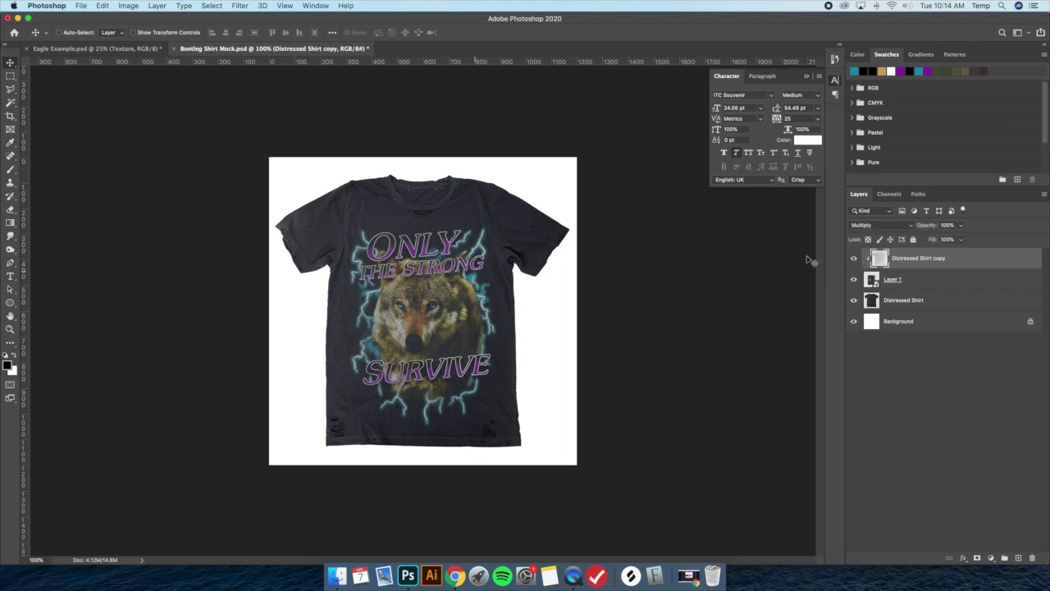
pyautogui.click(853, 259)
pyautogui.click(853, 258)
# Step: Apply legacy Brightness/Contrast (brightness -33, contrast 61) to the shirt copy, then select Layer 1
pyautogui.click(128, 6)
pyautogui.moveTo(176, 33)
pyautogui.click(305, 33)
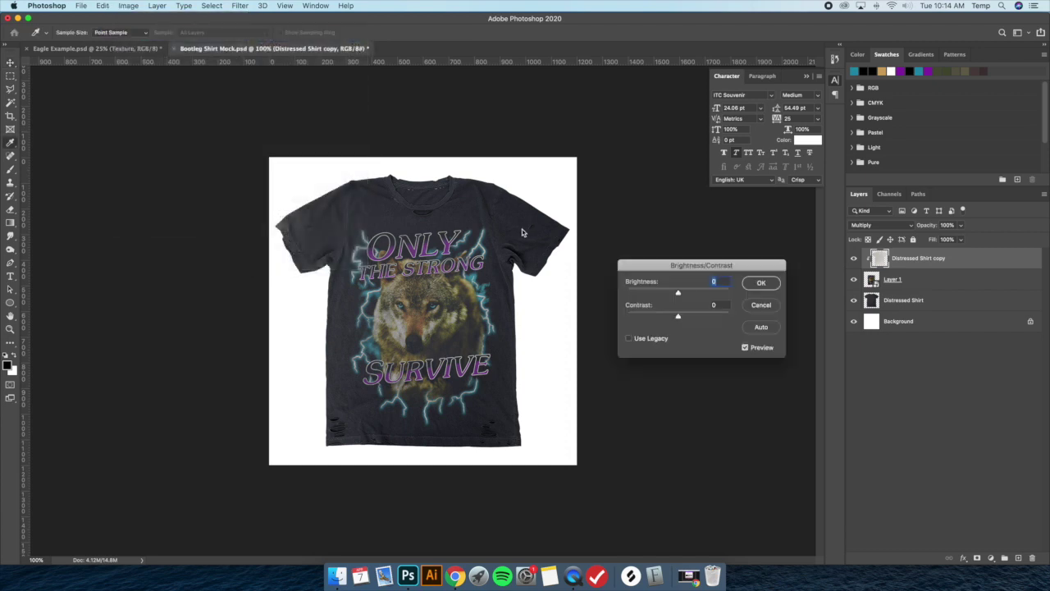
pyautogui.click(629, 338)
pyautogui.moveTo(678, 317); pyautogui.dragTo(662, 293)
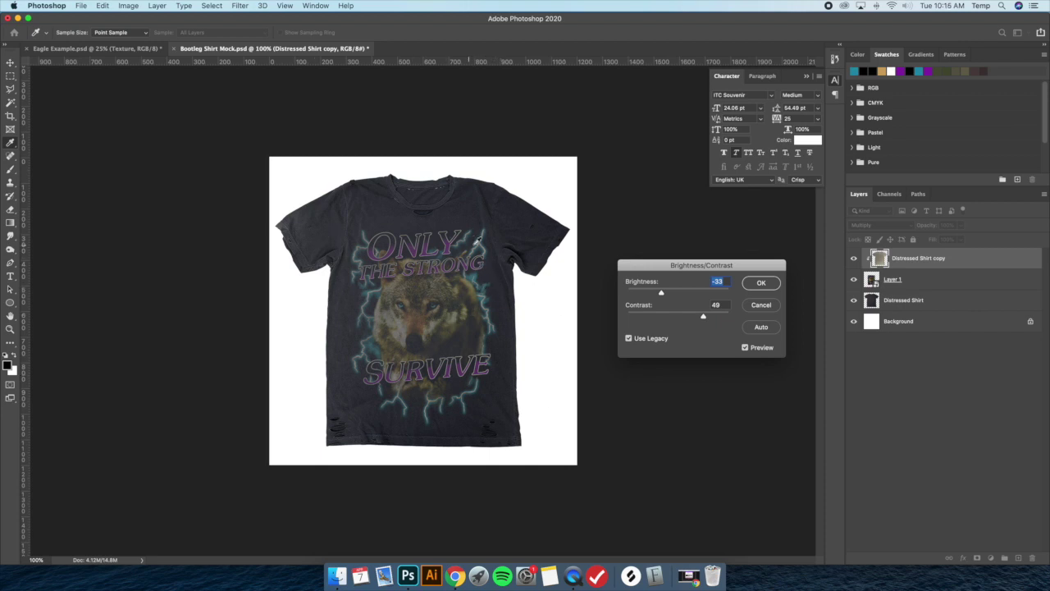
pyautogui.moveTo(703, 316); pyautogui.dragTo(661, 294)
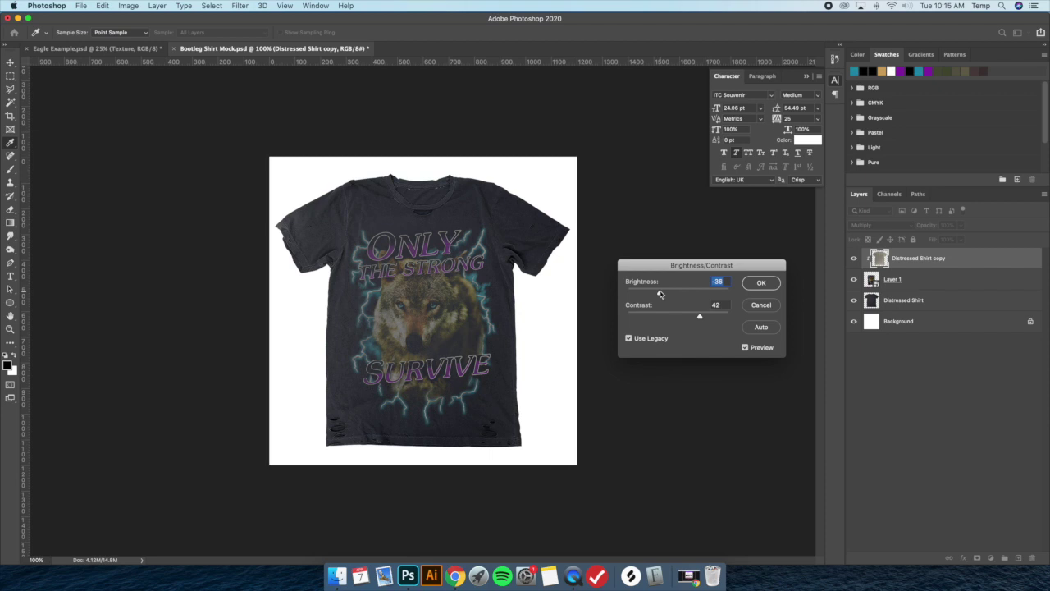
pyautogui.click(758, 285)
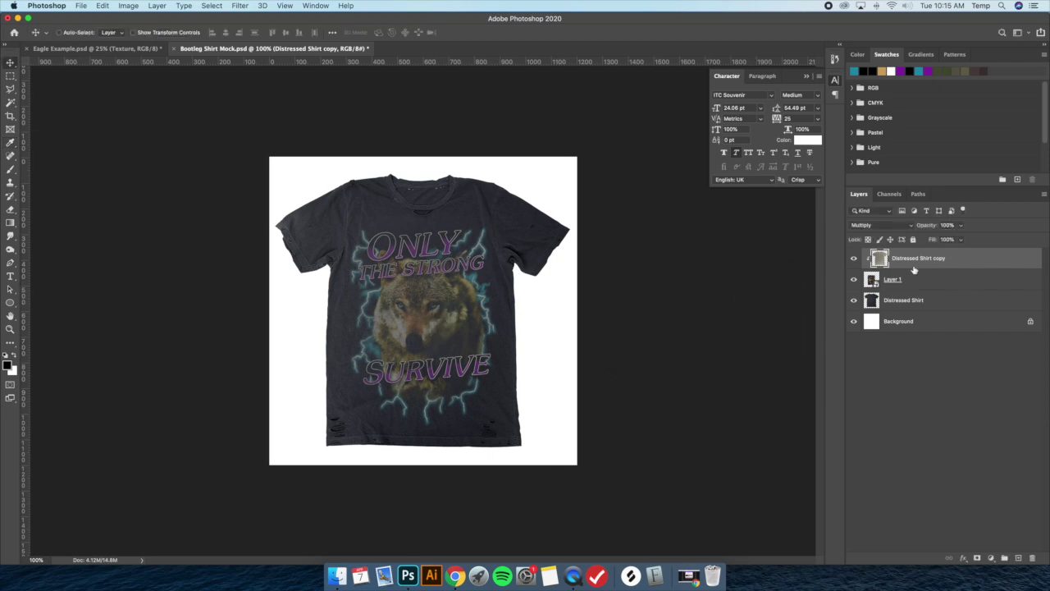
pyautogui.click(932, 283)
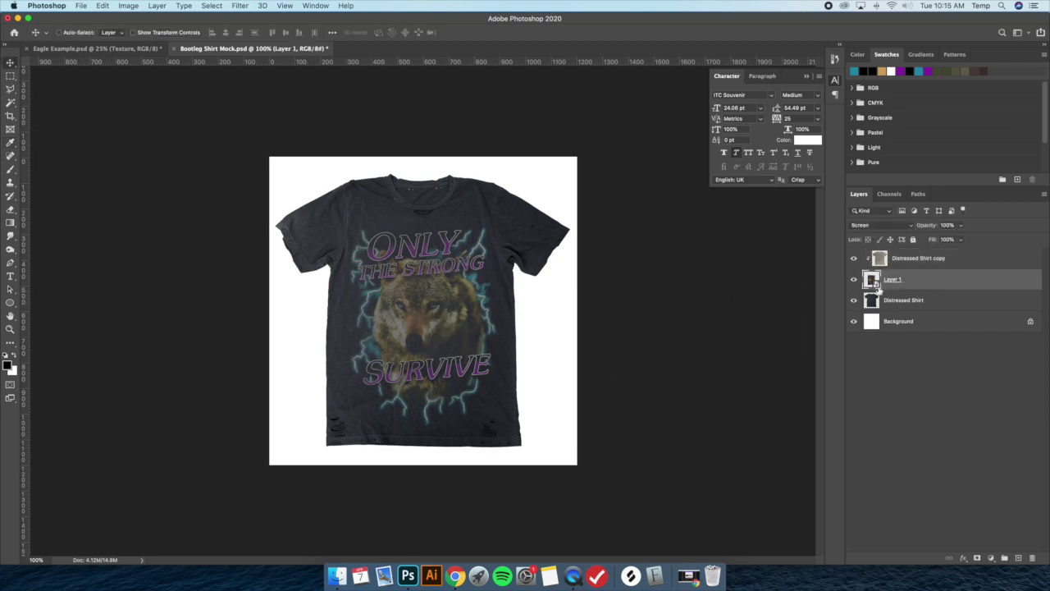